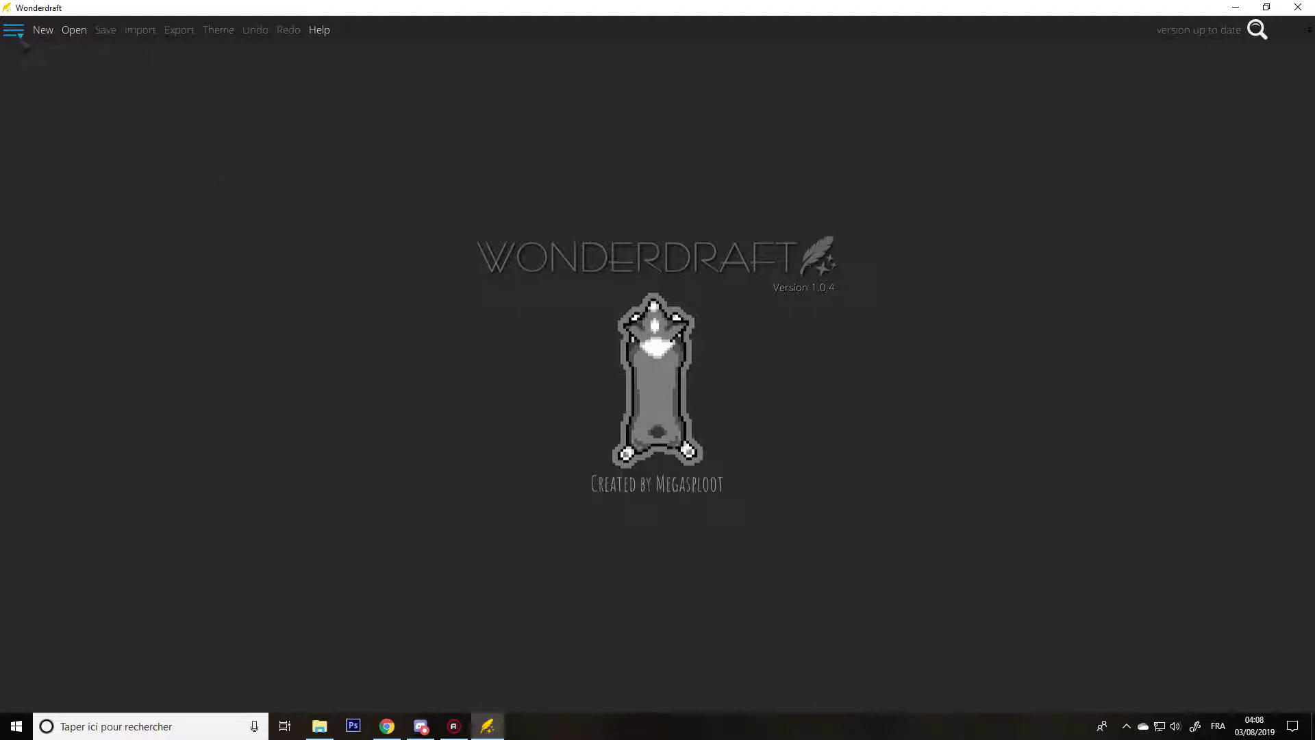
# - Create a new landscape map from the Full HD 1080p template with the Avoro (4.2)/(Avoro) Main theme
pyautogui.click(15, 31)
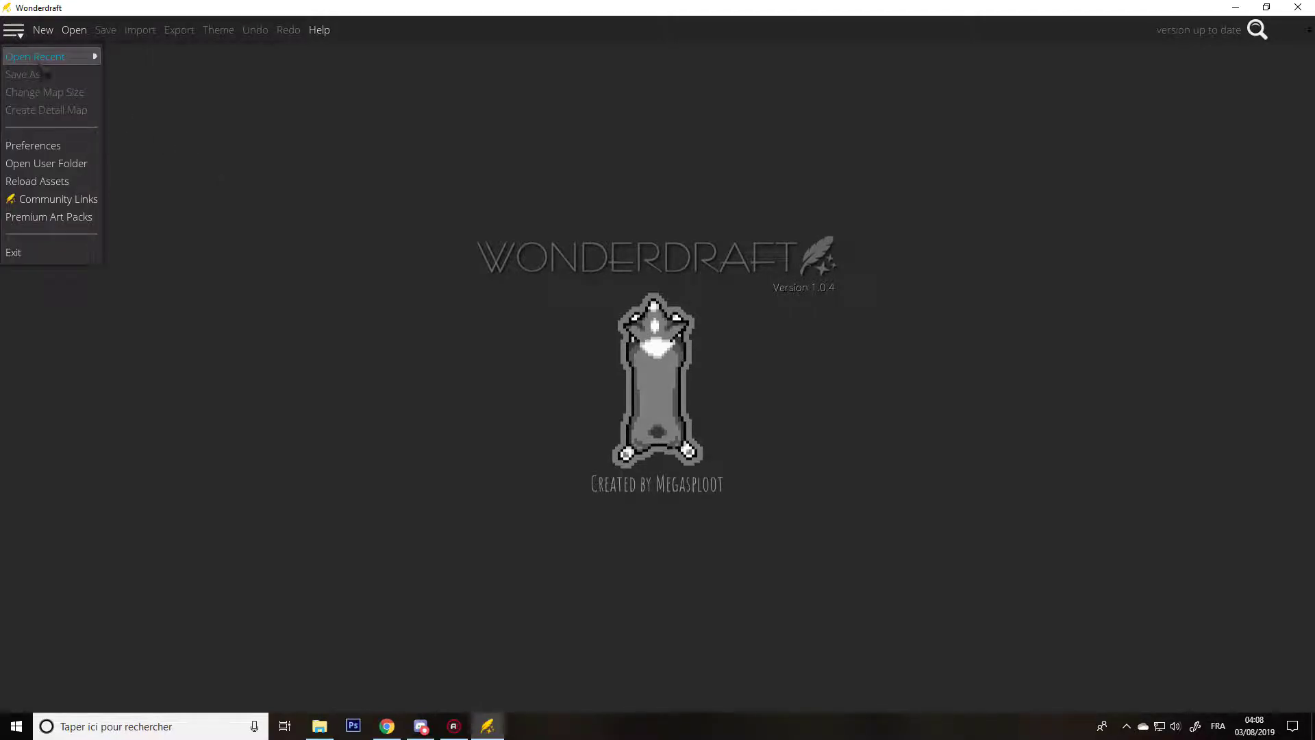
pyautogui.click(44, 37)
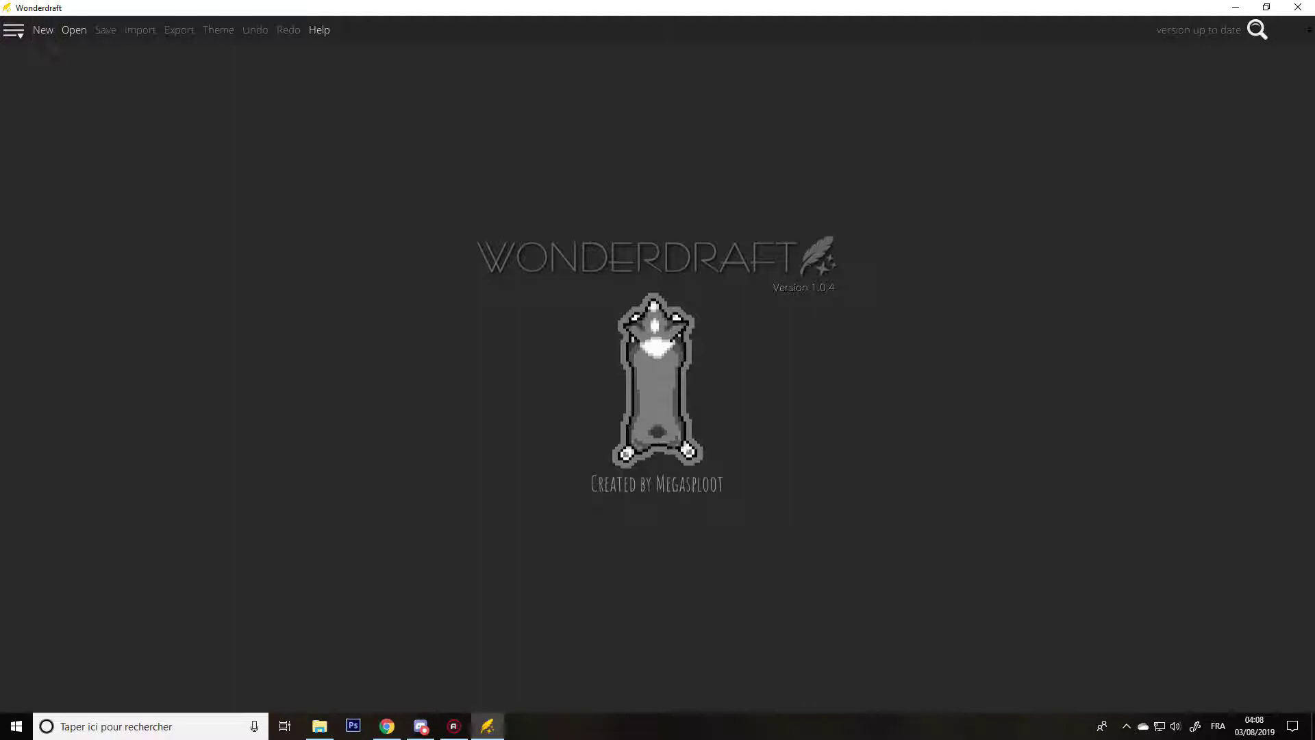
pyautogui.click(44, 36)
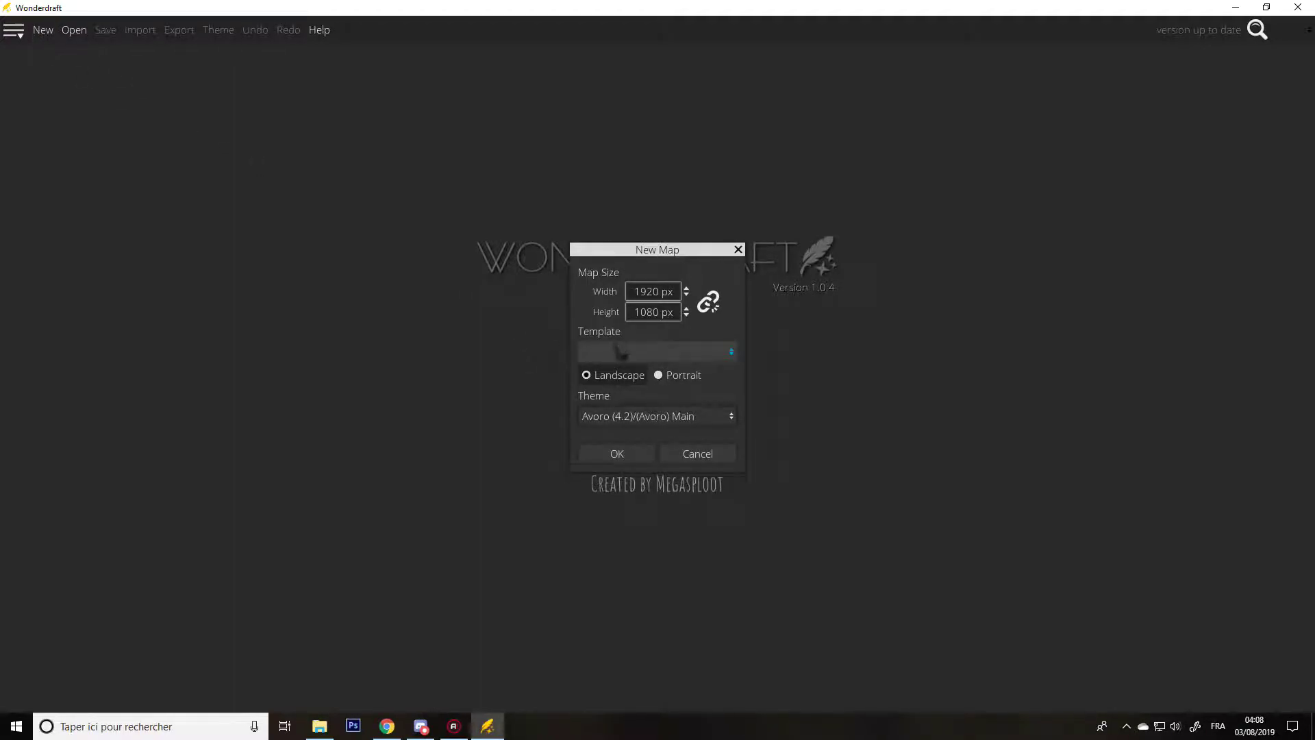
pyautogui.click(619, 355)
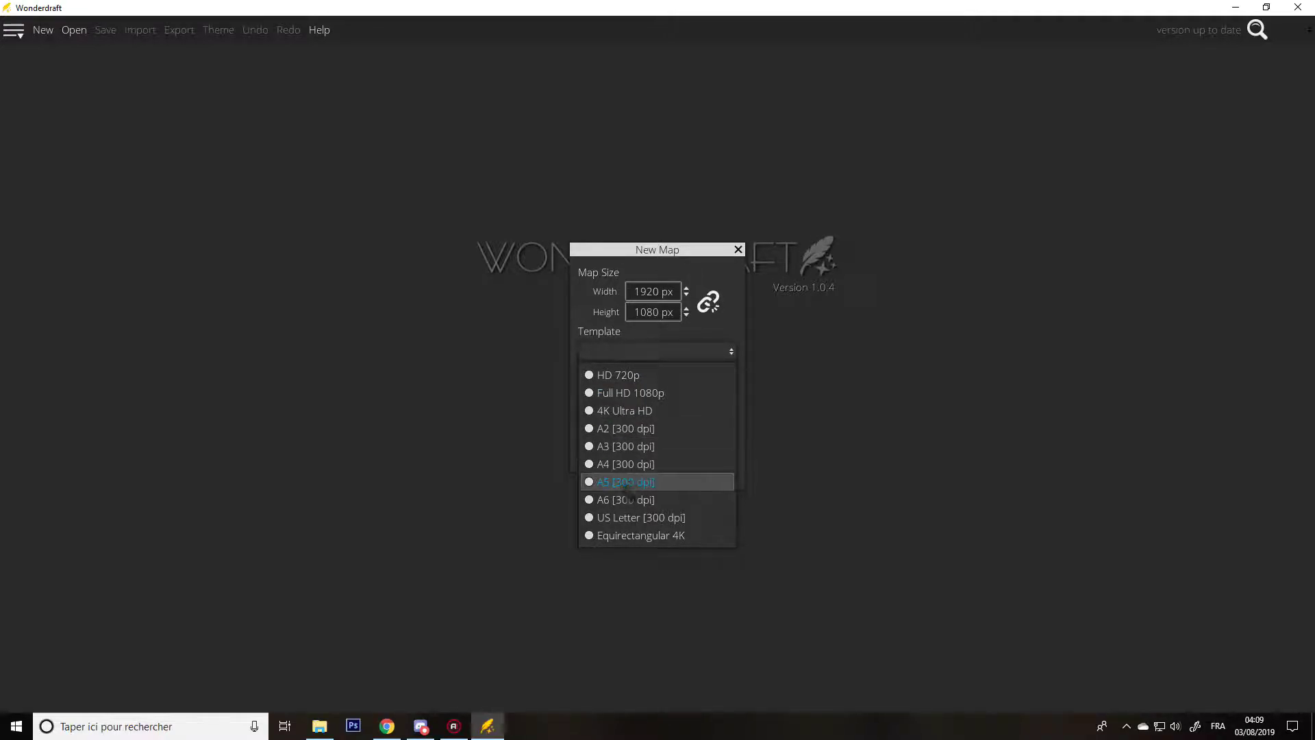
pyautogui.click(641, 395)
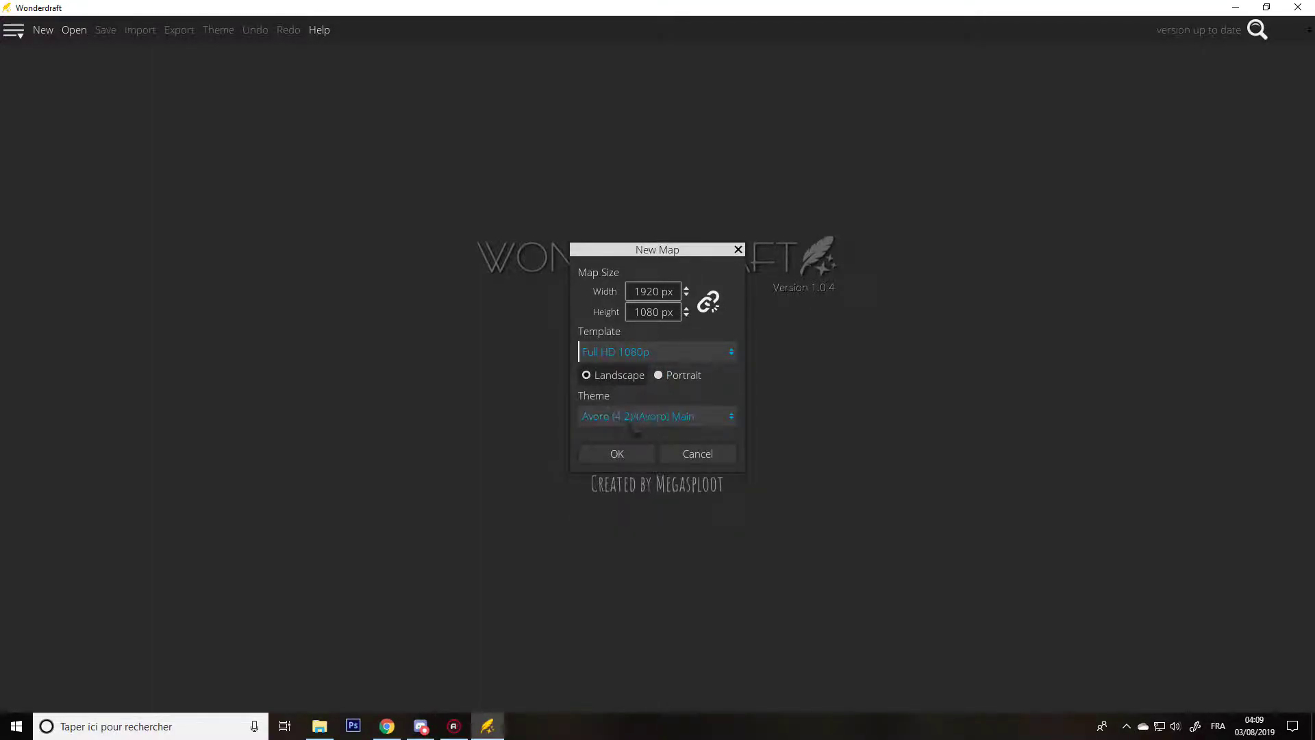
pyautogui.click(639, 419)
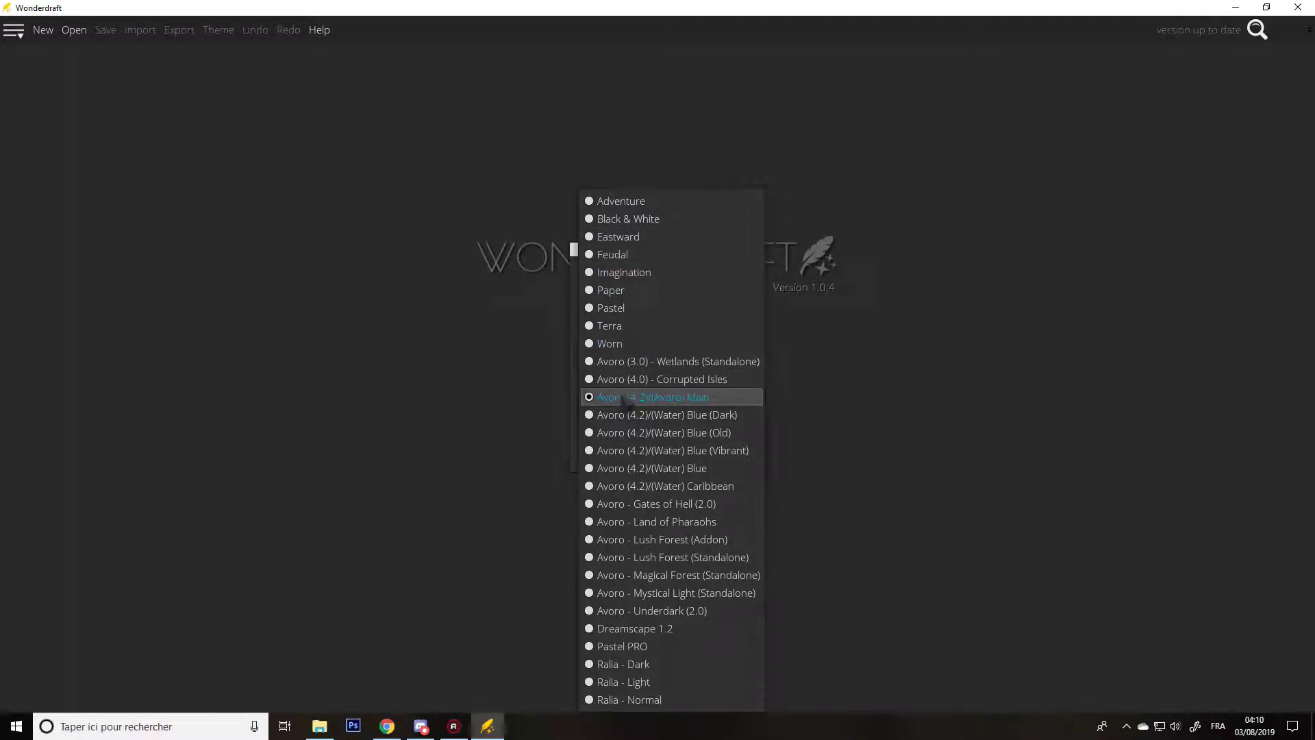
pyautogui.click(546, 391)
pyautogui.click(617, 455)
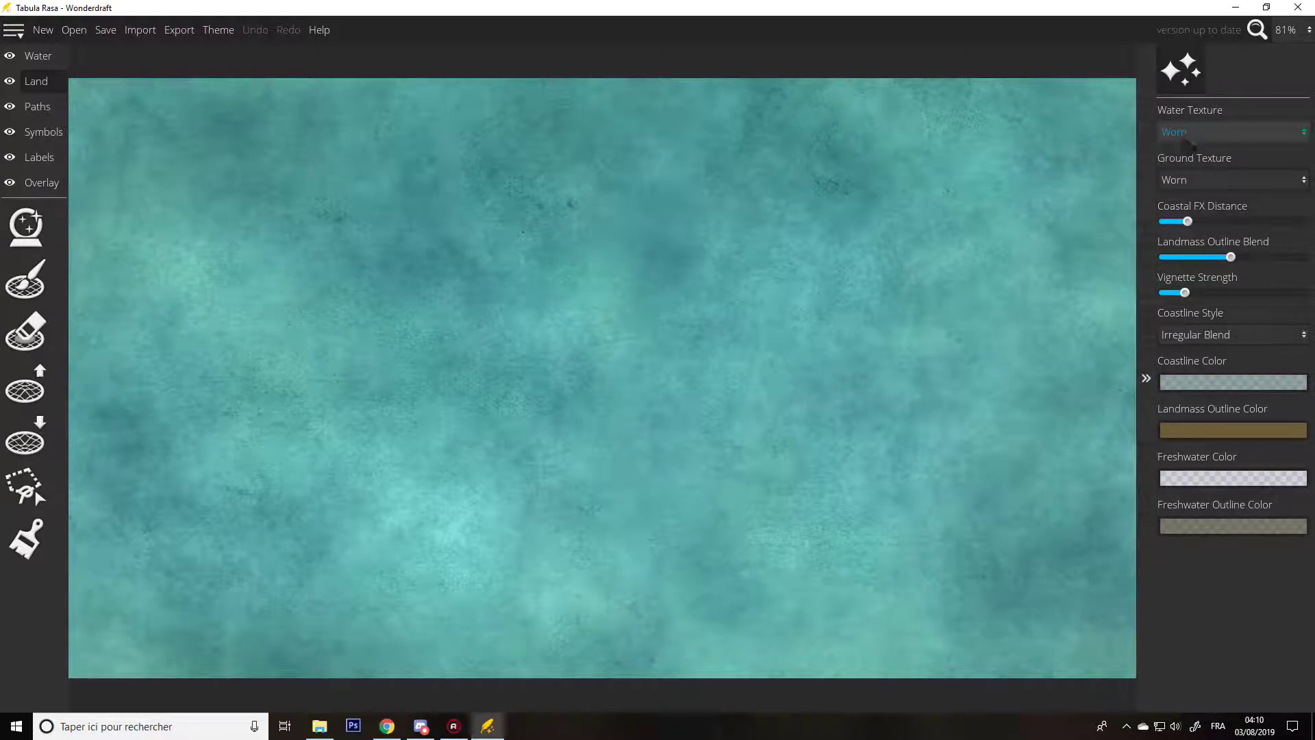
# - Try the Black & White, Equirectangular and Feudal water textures on the map
pyautogui.click(1188, 137)
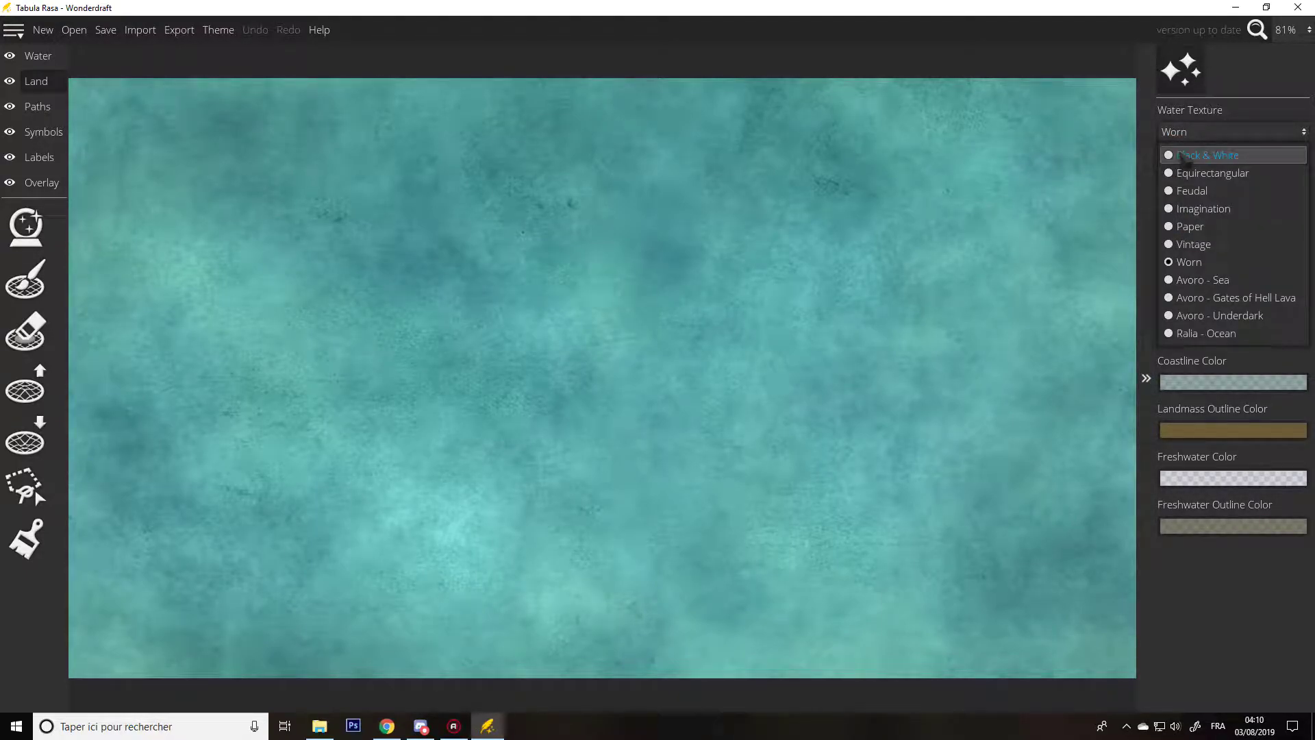
pyautogui.click(1187, 156)
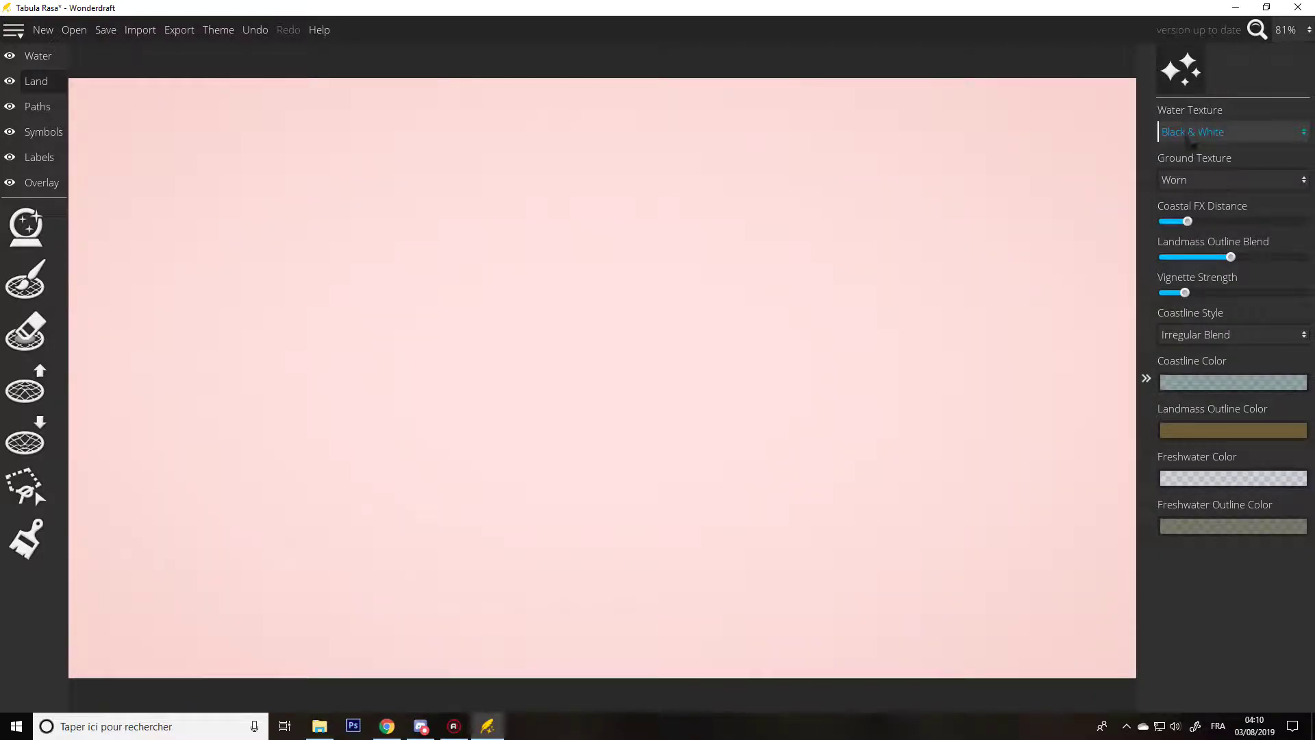
pyautogui.click(1192, 138)
pyautogui.click(1183, 174)
pyautogui.click(1187, 132)
pyautogui.click(1183, 192)
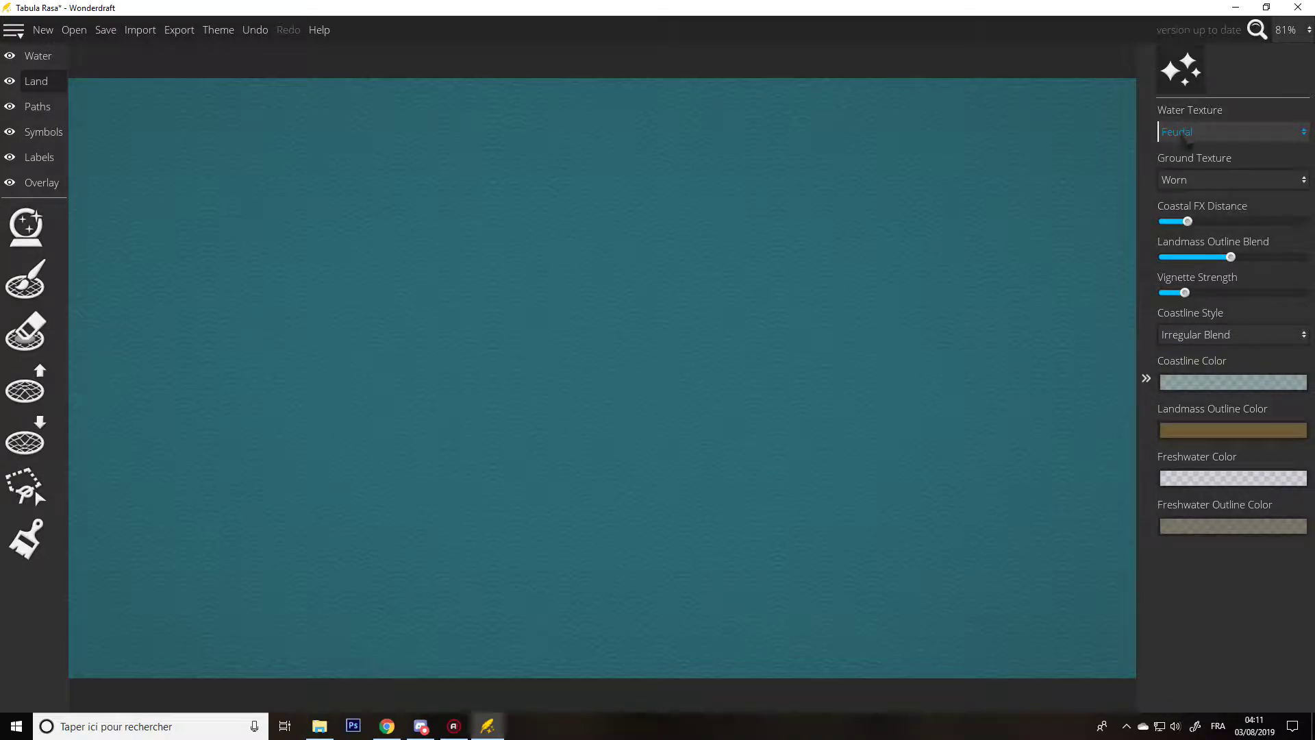
# - Try the Imagination, Paper and Vintage water textures, and set the water texture back to Worn
pyautogui.click(1184, 136)
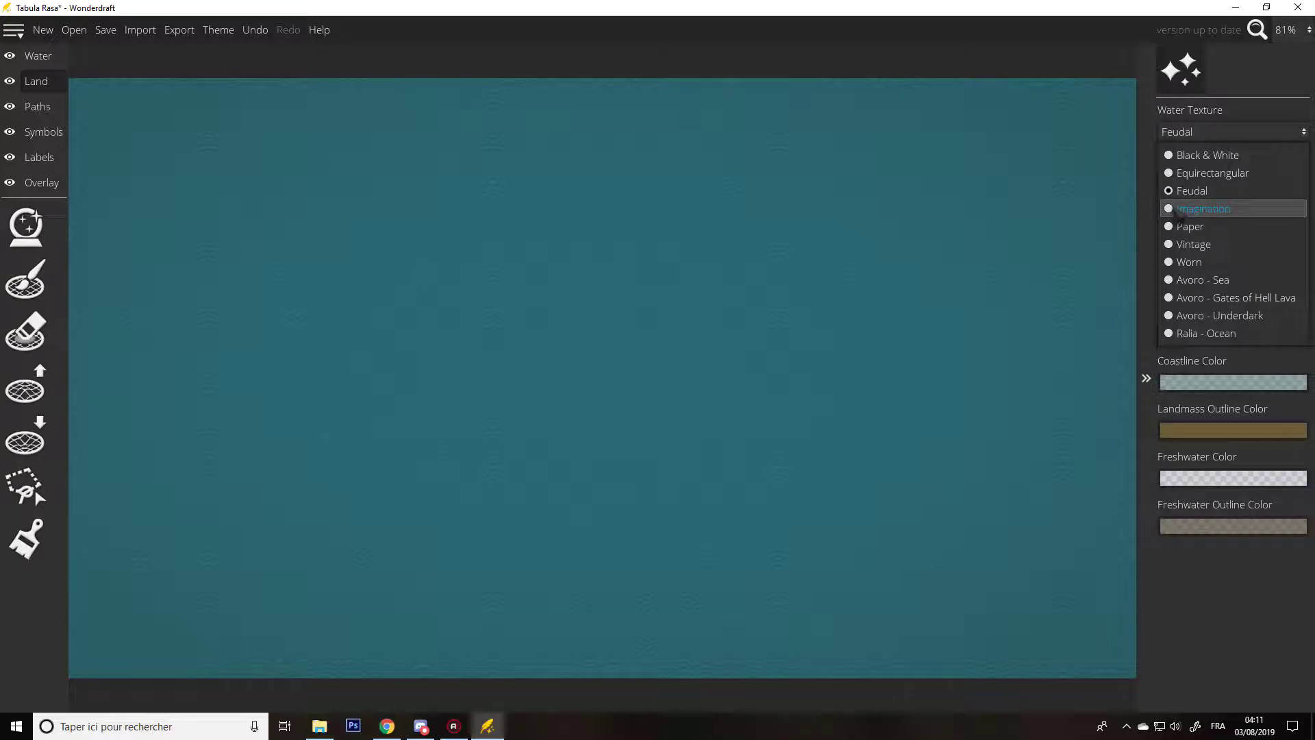
pyautogui.click(1180, 209)
pyautogui.click(1190, 134)
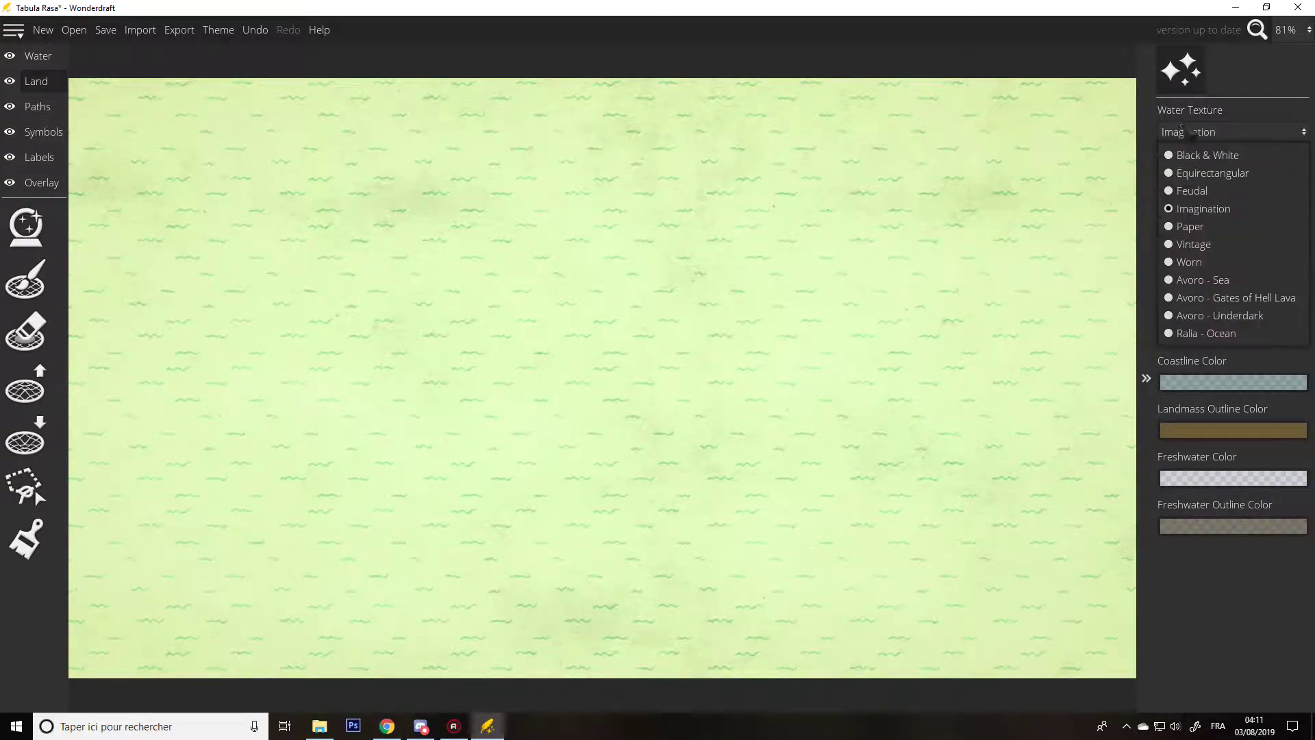
pyautogui.click(1185, 228)
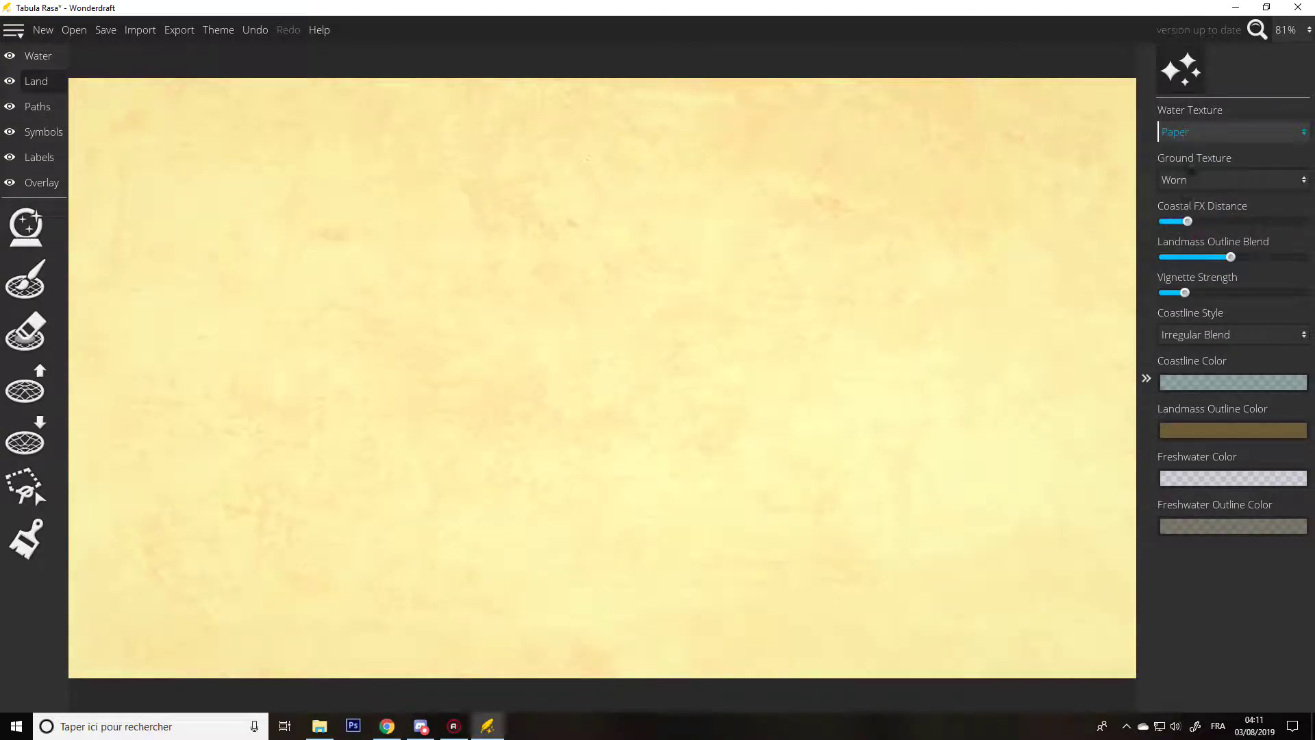
pyautogui.click(1195, 135)
pyautogui.click(1186, 245)
pyautogui.click(1200, 134)
pyautogui.click(1189, 261)
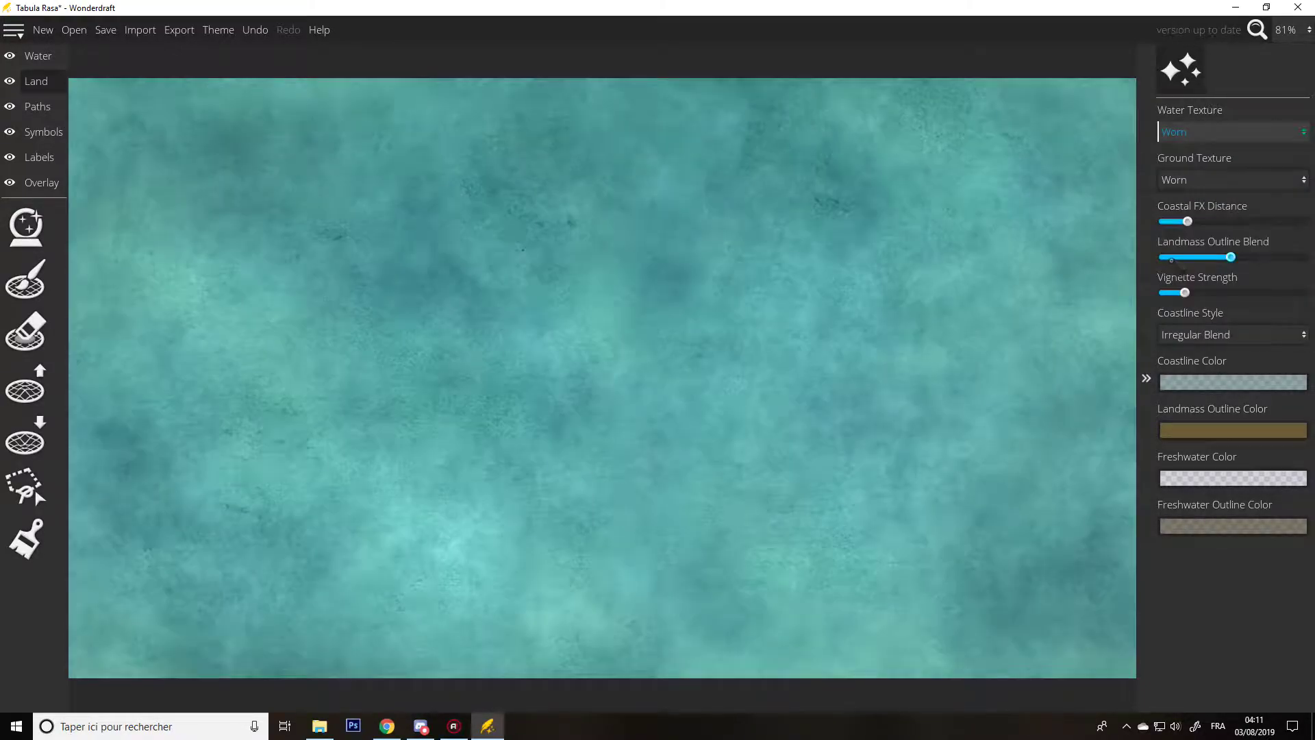
# - Preview the Avoro - Sea, Gates of Hell Lava, Underdark and Ralia - Ocean water textures, and return to Worn
pyautogui.click(1195, 133)
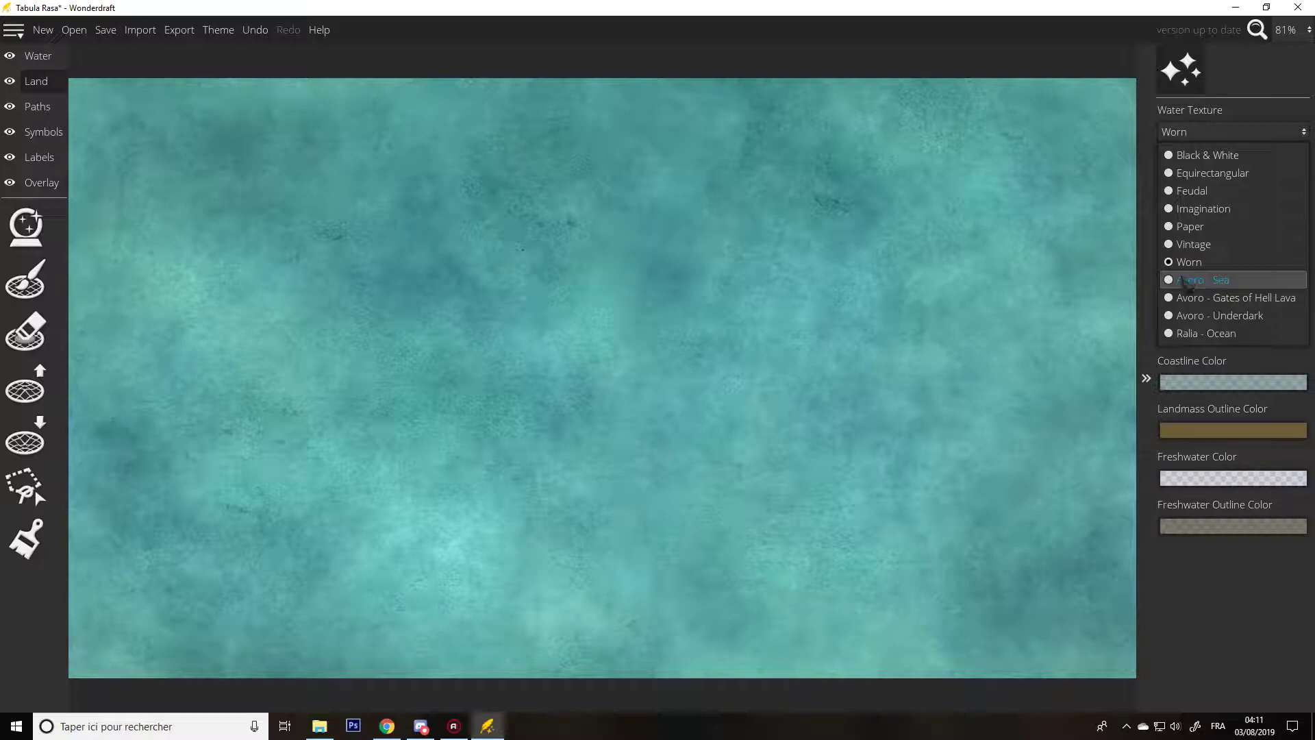
pyautogui.click(1190, 279)
pyautogui.click(1199, 134)
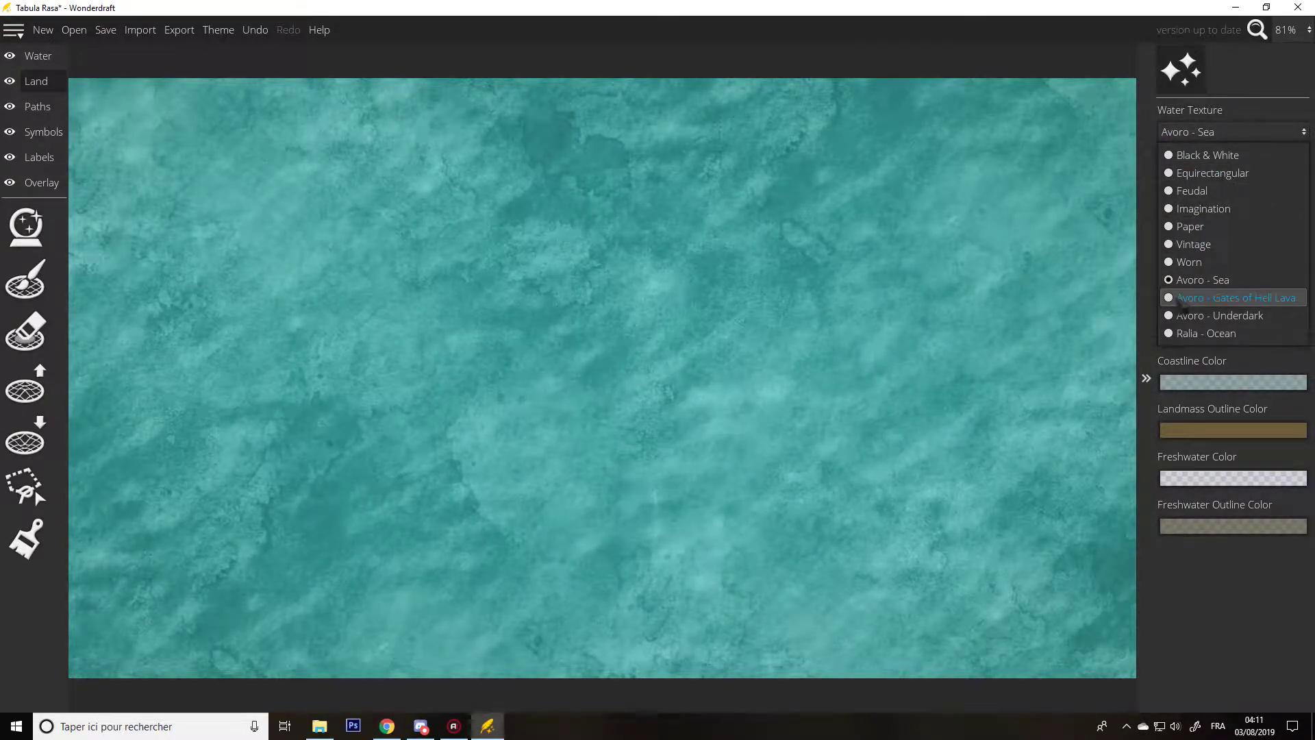
pyautogui.click(1192, 298)
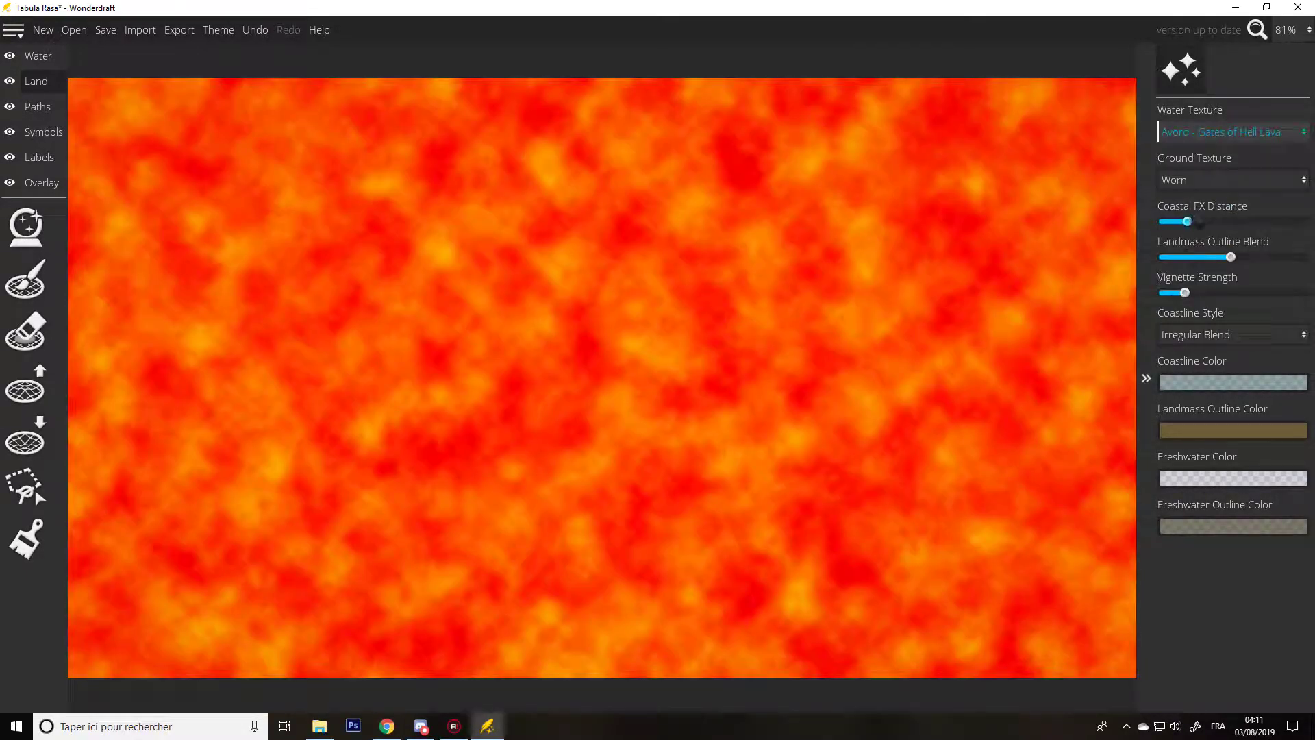
pyautogui.click(1197, 134)
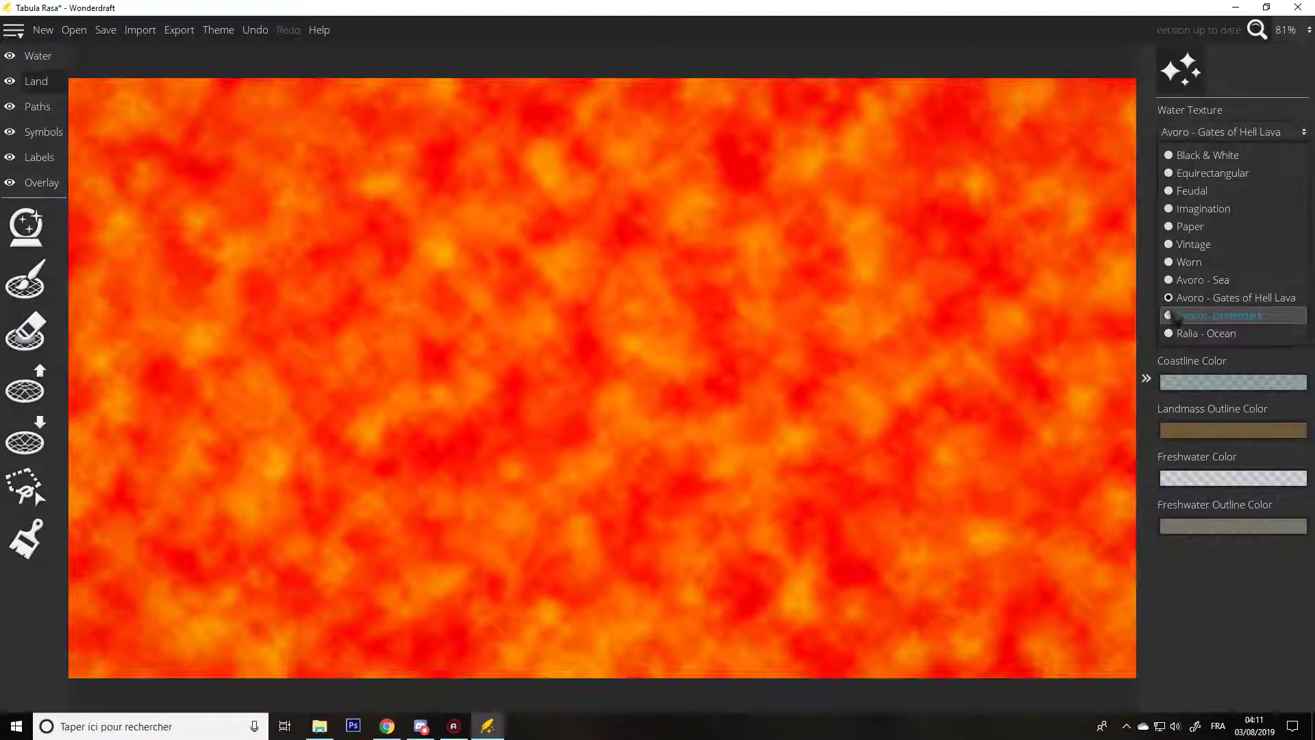
pyautogui.click(1177, 316)
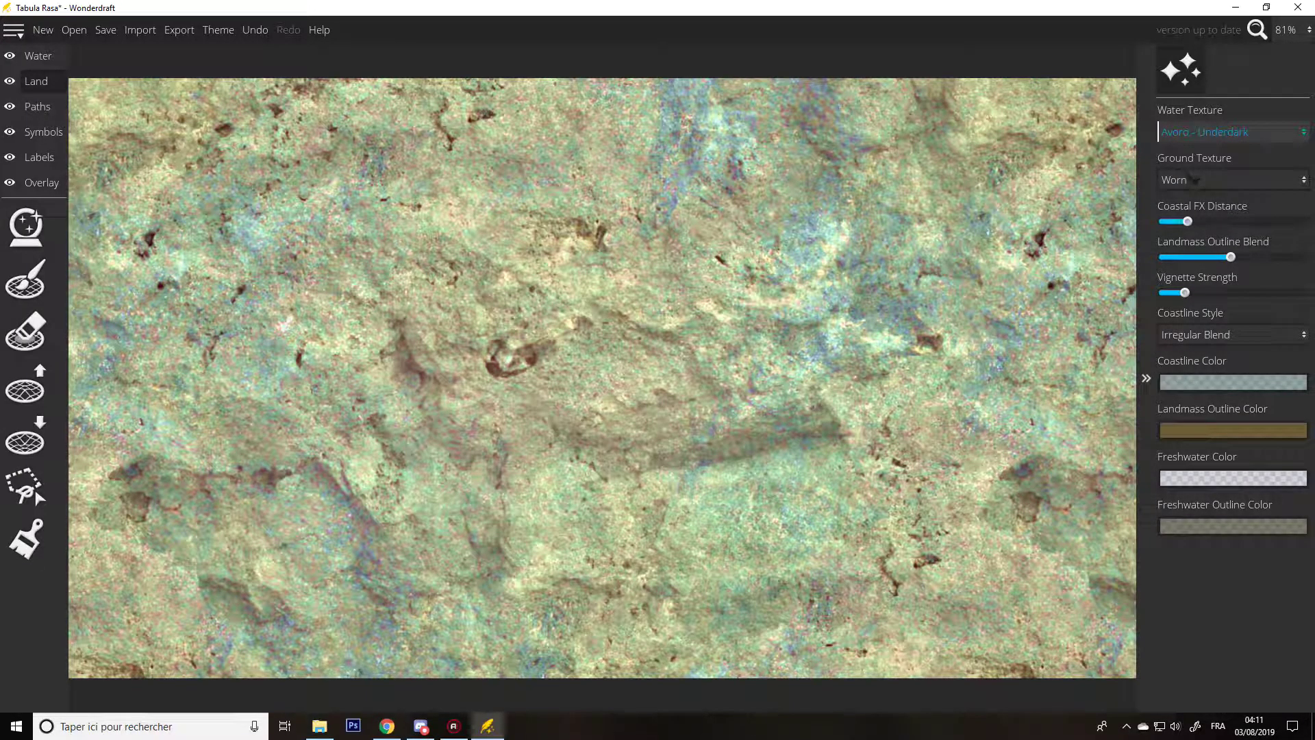
pyautogui.click(1199, 134)
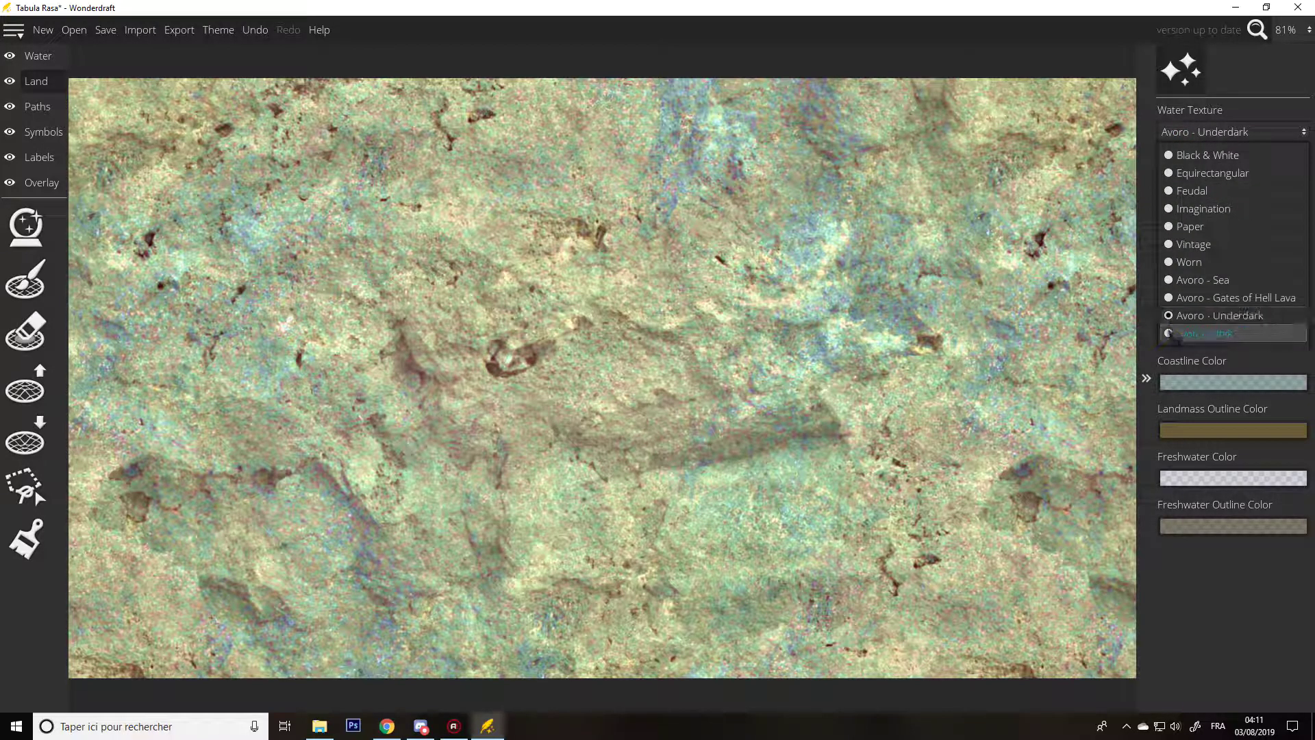
pyautogui.click(1180, 333)
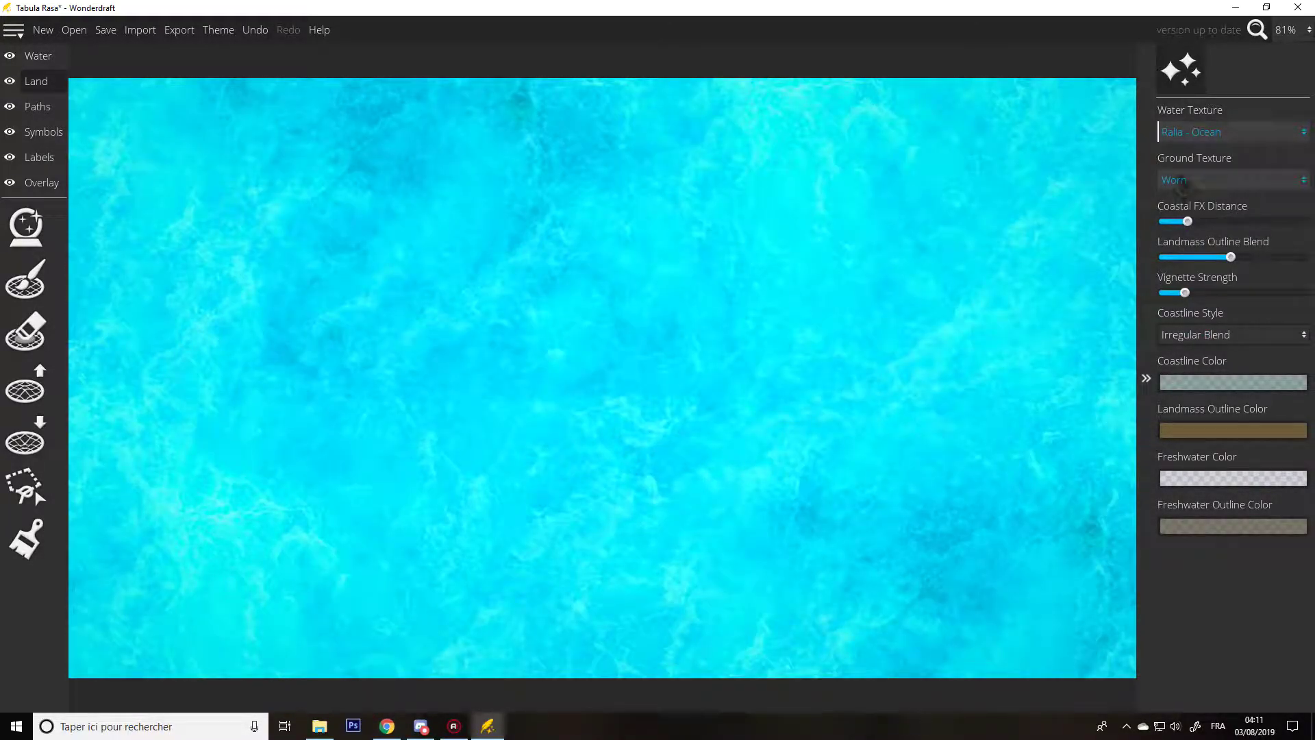
pyautogui.click(1184, 135)
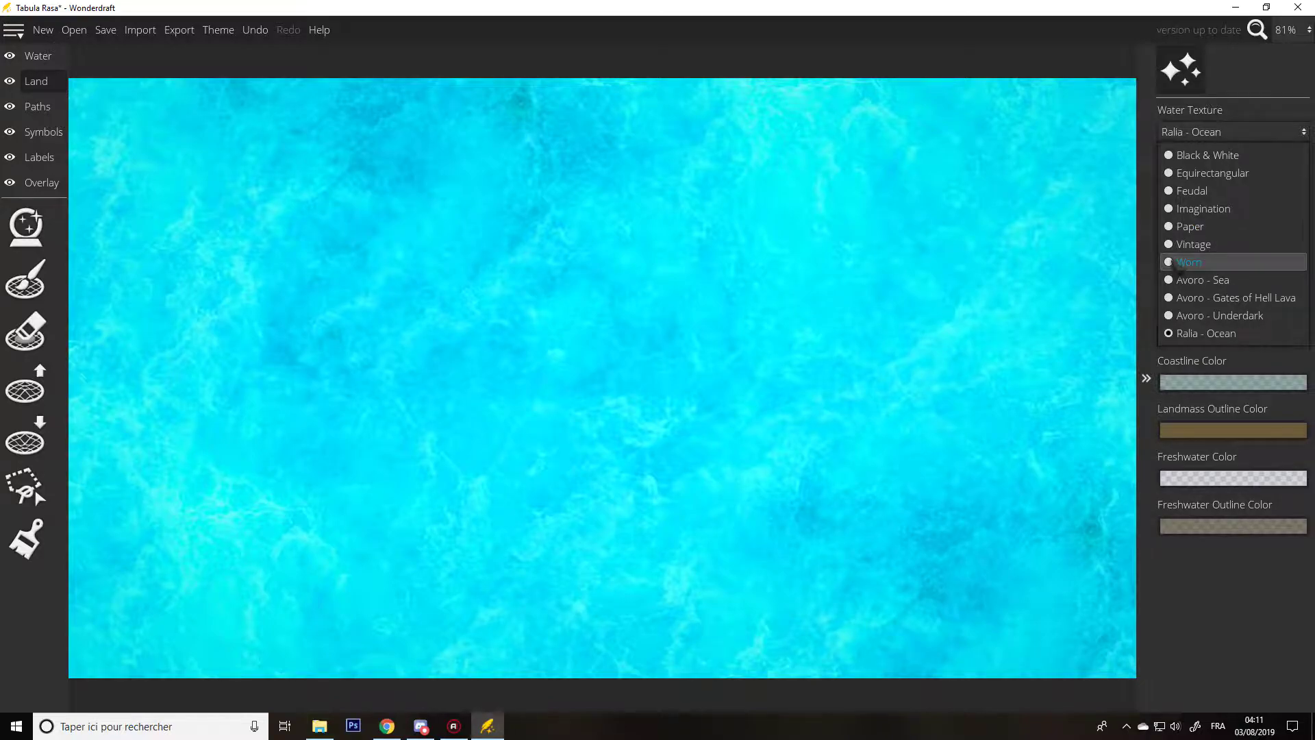
pyautogui.click(1174, 261)
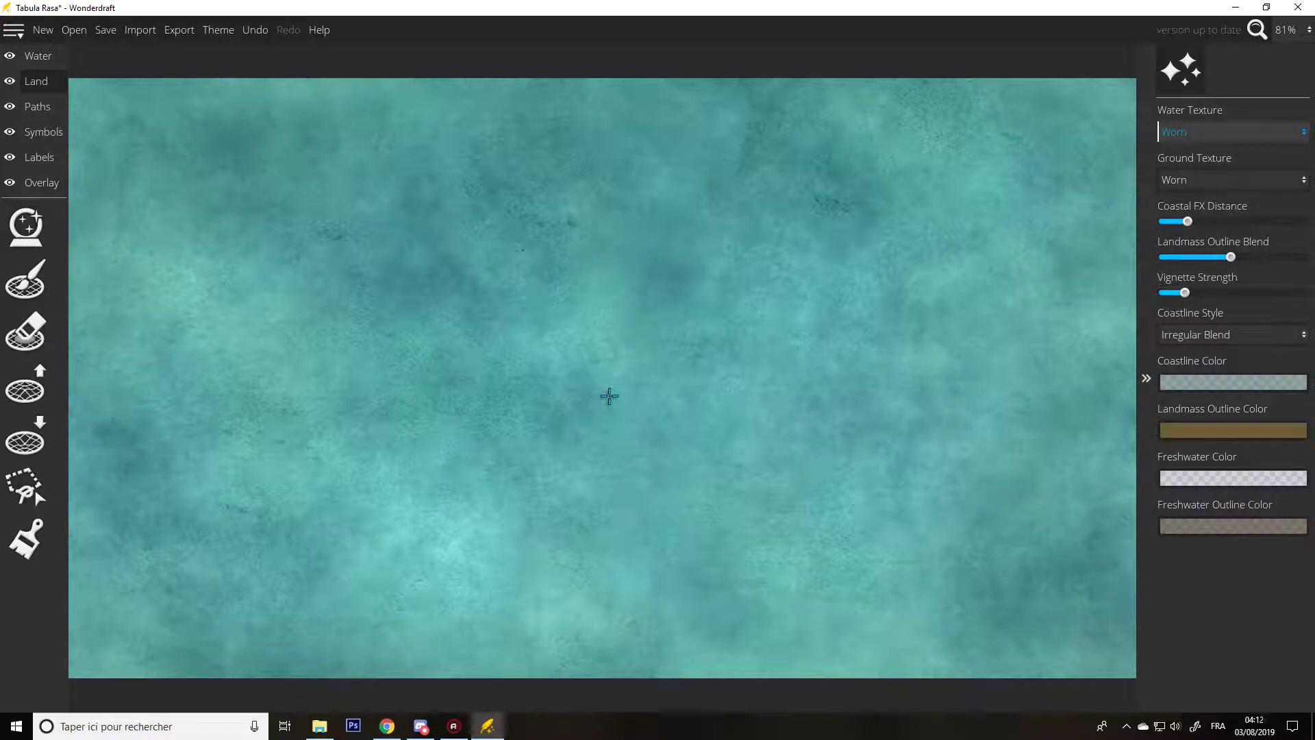
# - Review the available map themes and their apply filters, and leave without applying a theme
pyautogui.click(218, 30)
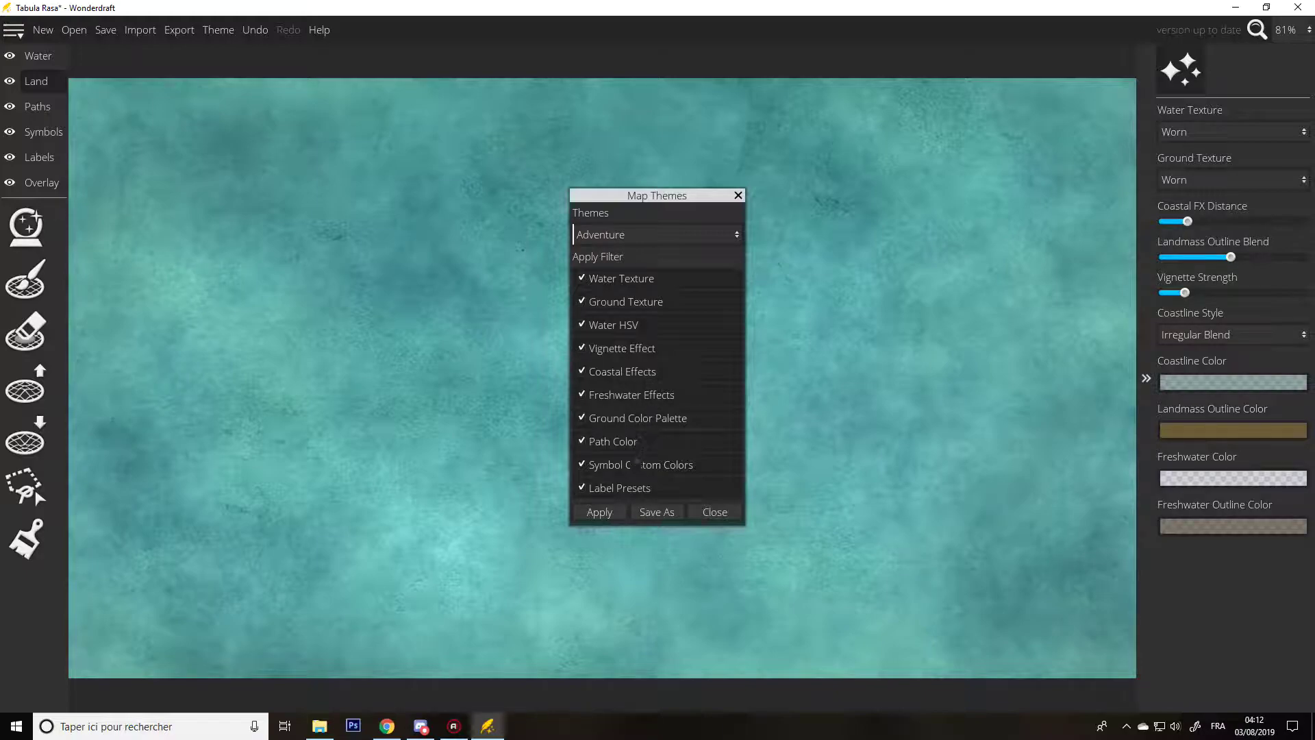
pyautogui.click(625, 235)
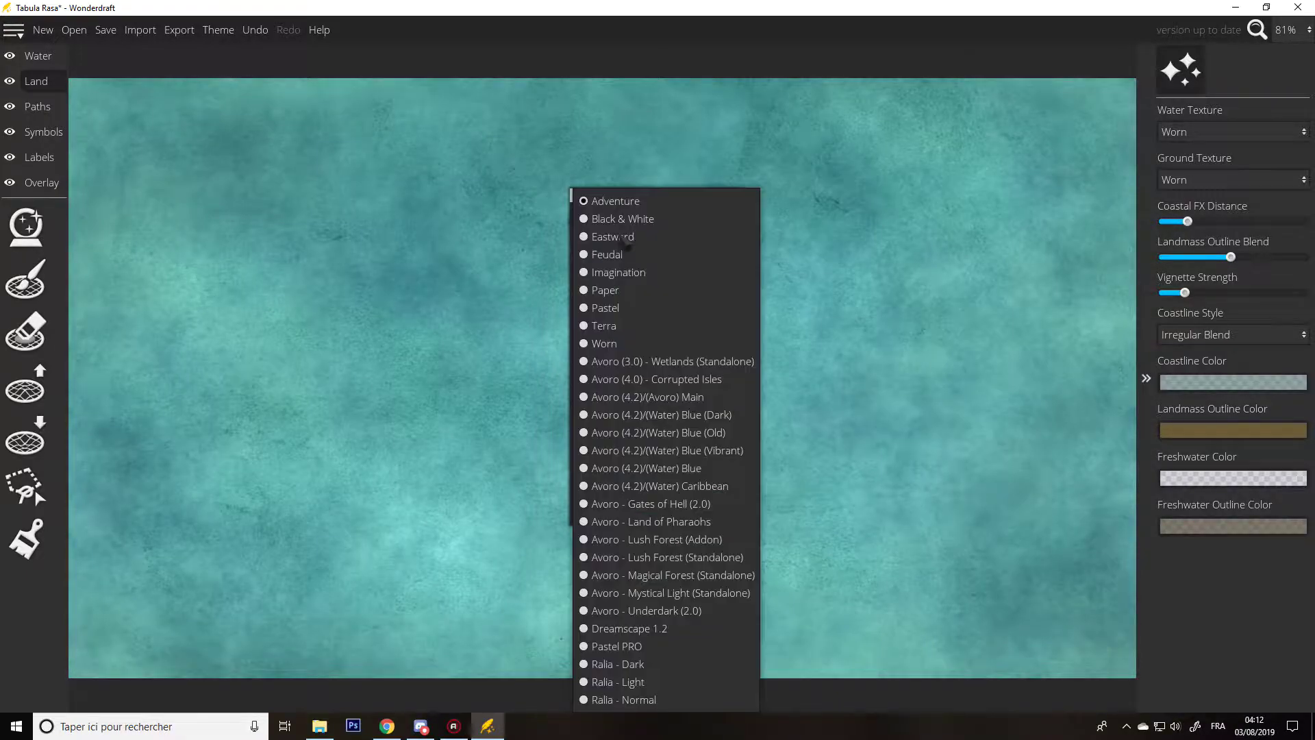
pyautogui.click(788, 296)
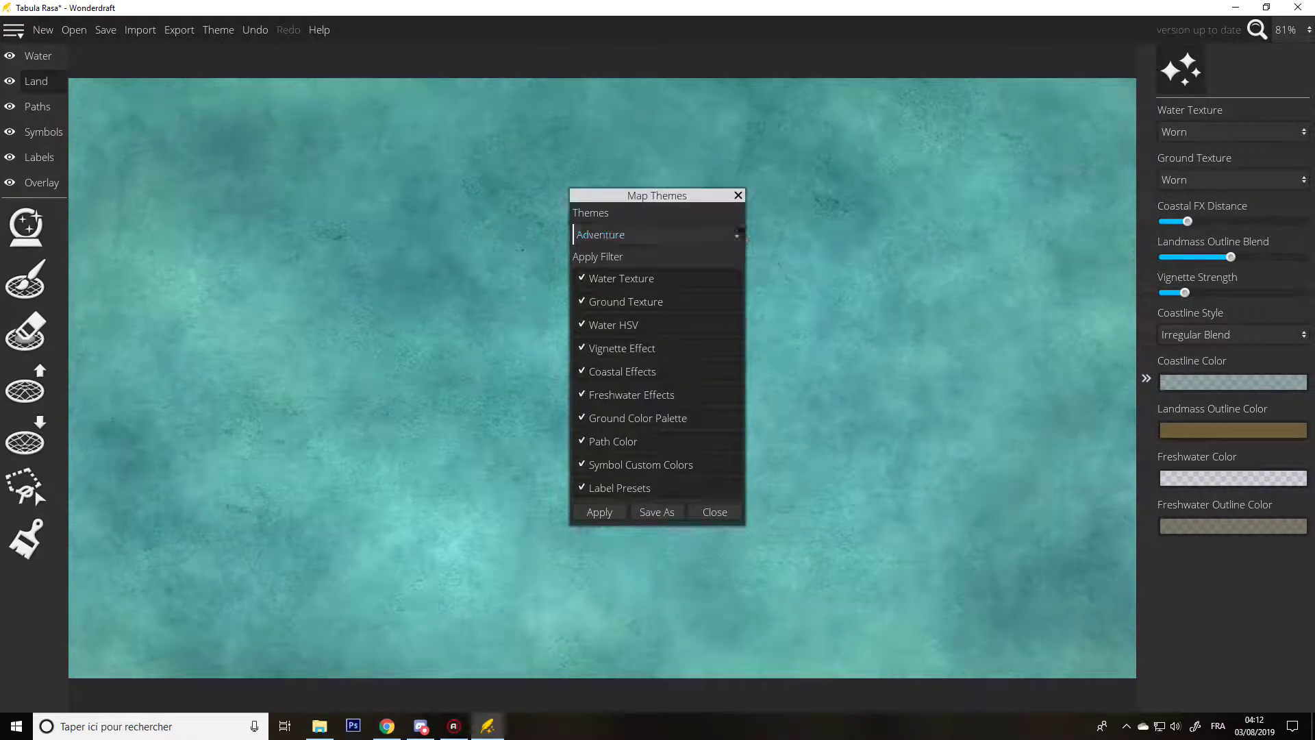
pyautogui.click(741, 196)
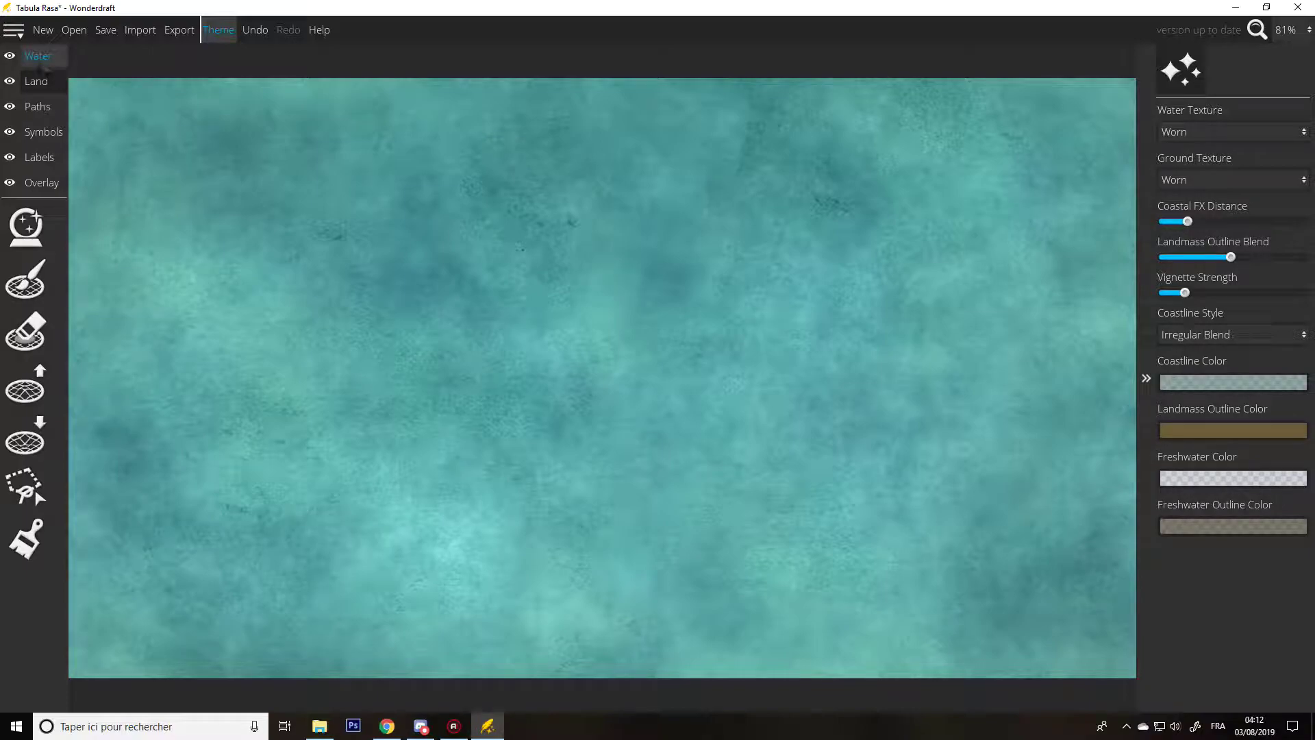
# - Set the water hue to 0.04 and the water saturation to 0.18
pyautogui.click(37, 56)
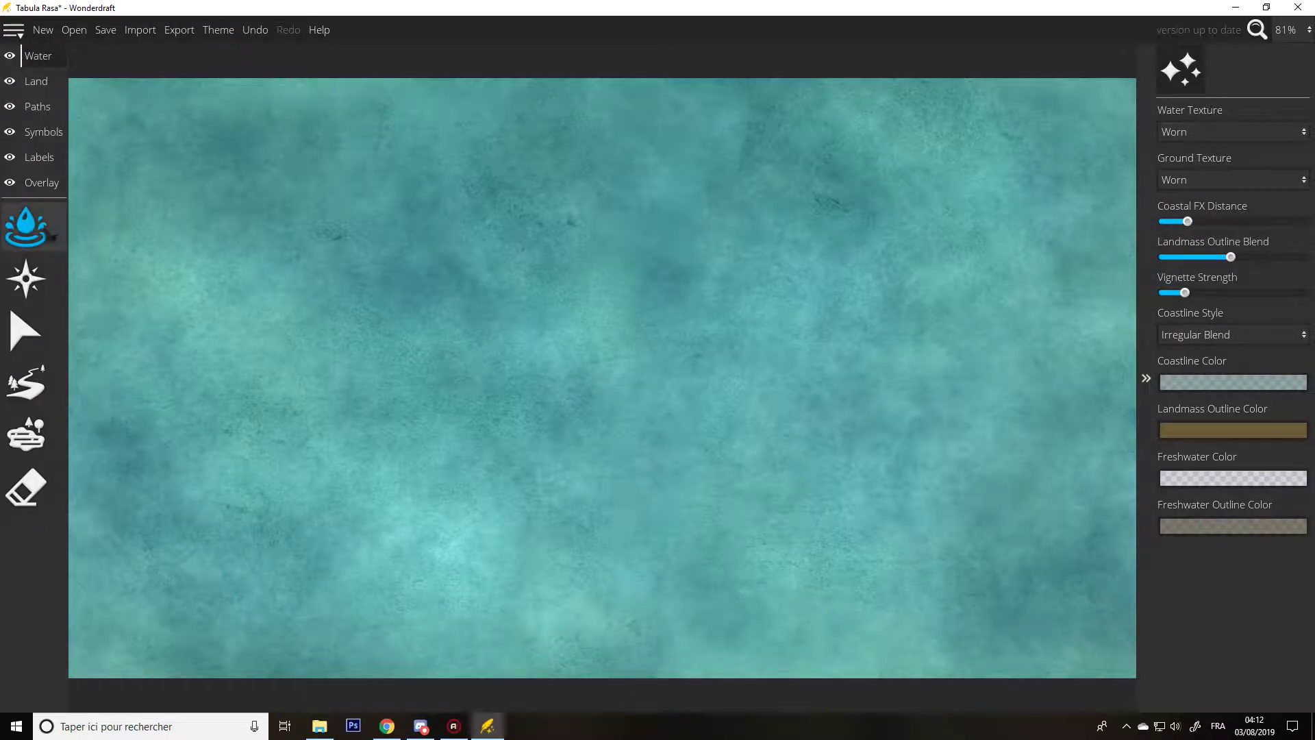
pyautogui.click(53, 237)
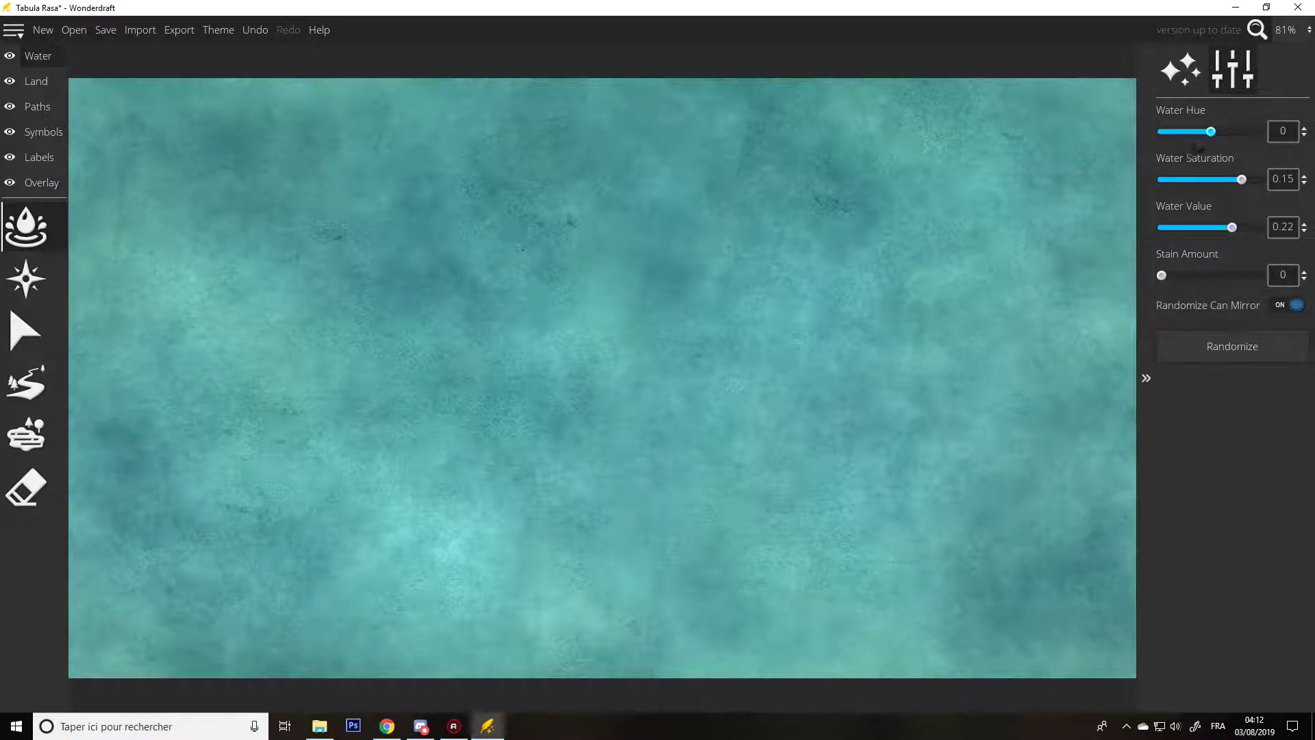
pyautogui.moveTo(1211, 132)
pyautogui.mouseDown()
pyautogui.moveTo(1171, 133)
pyautogui.moveTo(1233, 135)
pyautogui.moveTo(1178, 135)
pyautogui.moveTo(1213, 132)
pyautogui.mouseUp()
pyautogui.moveTo(1239, 181)
pyautogui.mouseDown()
pyautogui.moveTo(1193, 180)
pyautogui.moveTo(1261, 186)
pyautogui.mouseUp()
pyautogui.moveTo(1216, 144); pyautogui.dragTo(1221, 139)
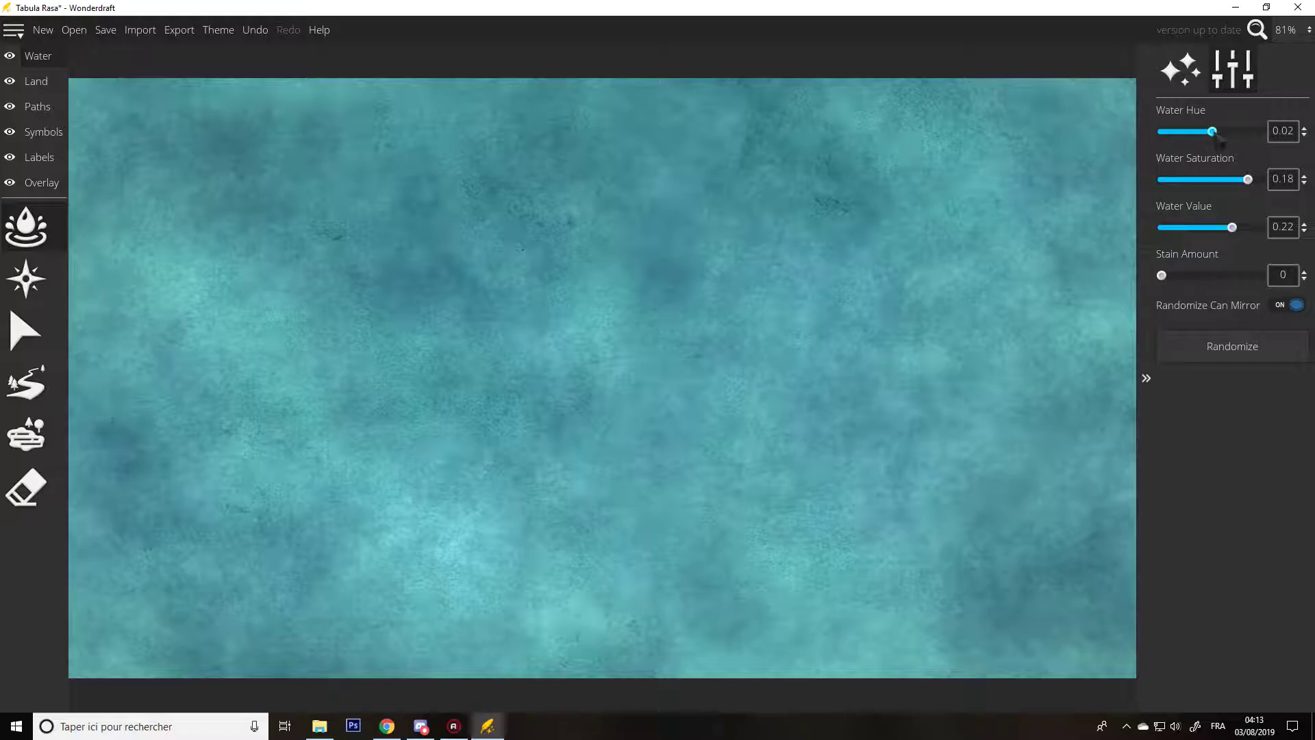
pyautogui.moveTo(1213, 137)
pyautogui.mouseDown()
pyautogui.moveTo(1195, 137)
pyautogui.moveTo(1220, 141)
pyautogui.mouseUp()
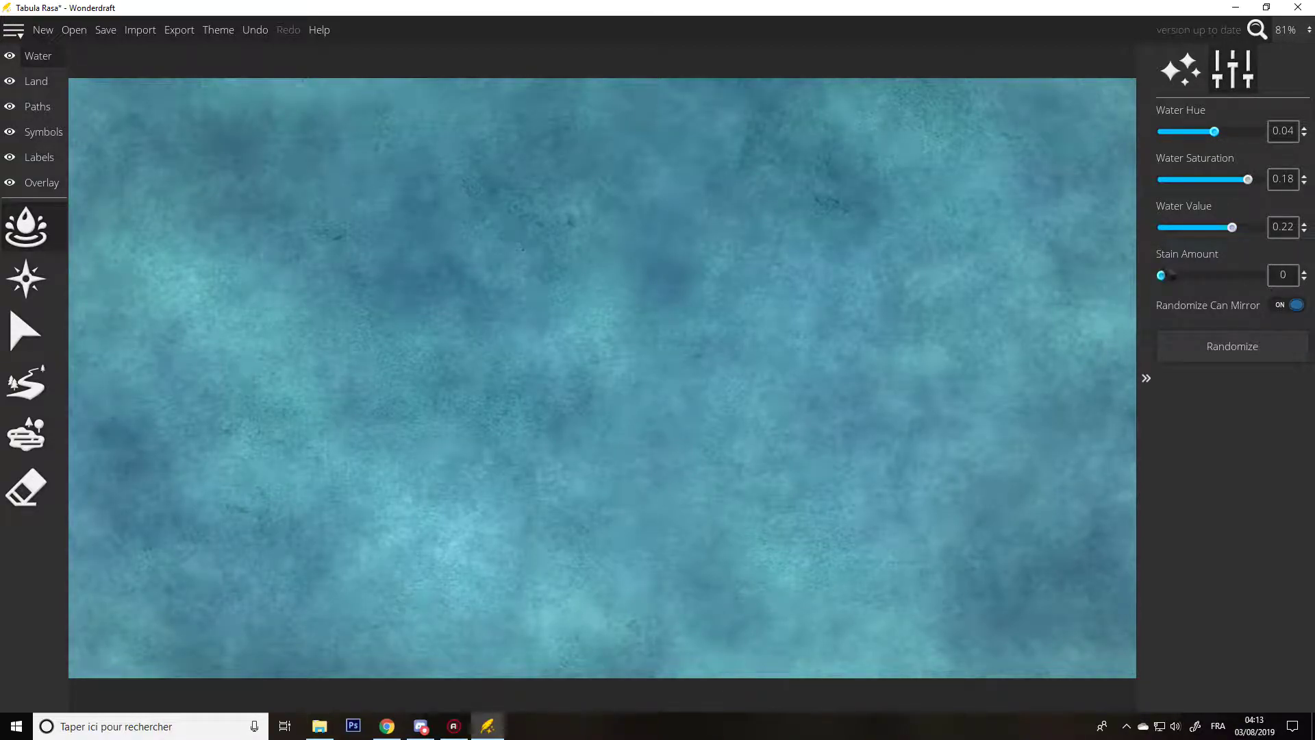
# - Try water stain amounts of 0.85 and 0, and randomize the water appearance three times
pyautogui.moveTo(1162, 276); pyautogui.dragTo(1244, 275)
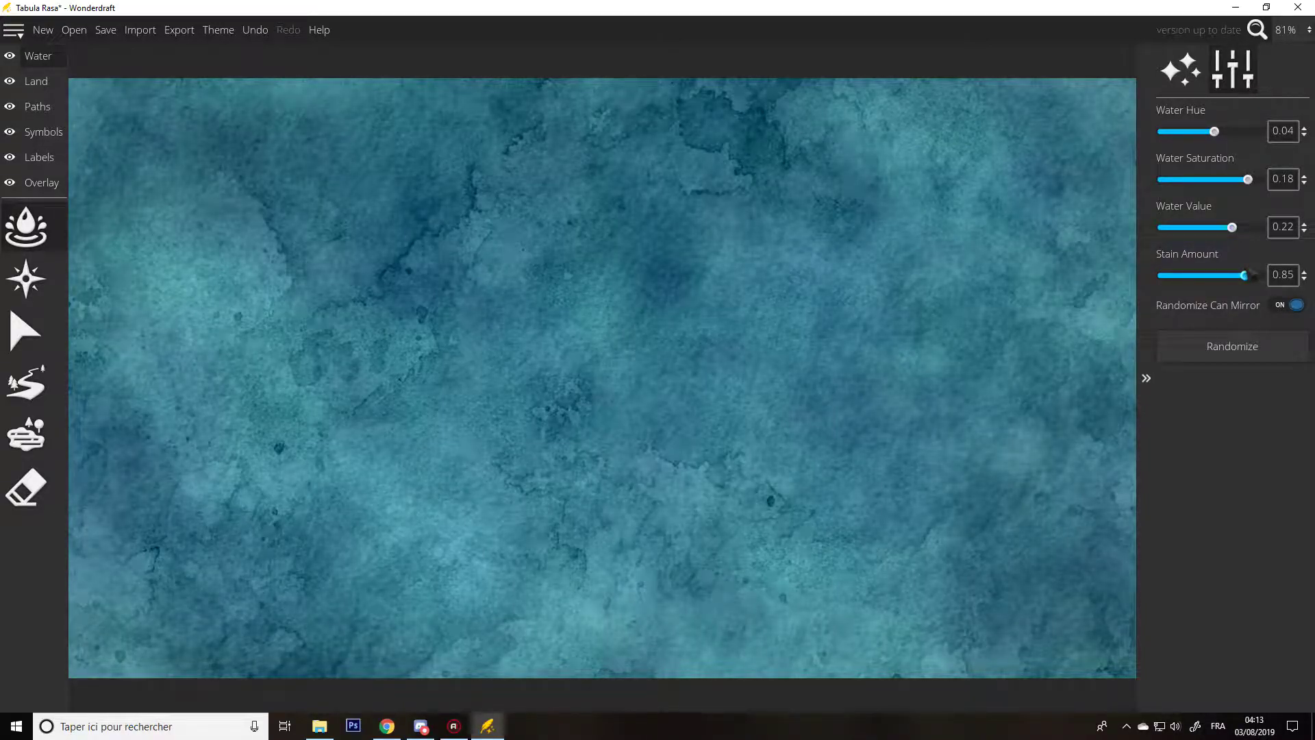
pyautogui.moveTo(1231, 275); pyautogui.dragTo(1163, 278)
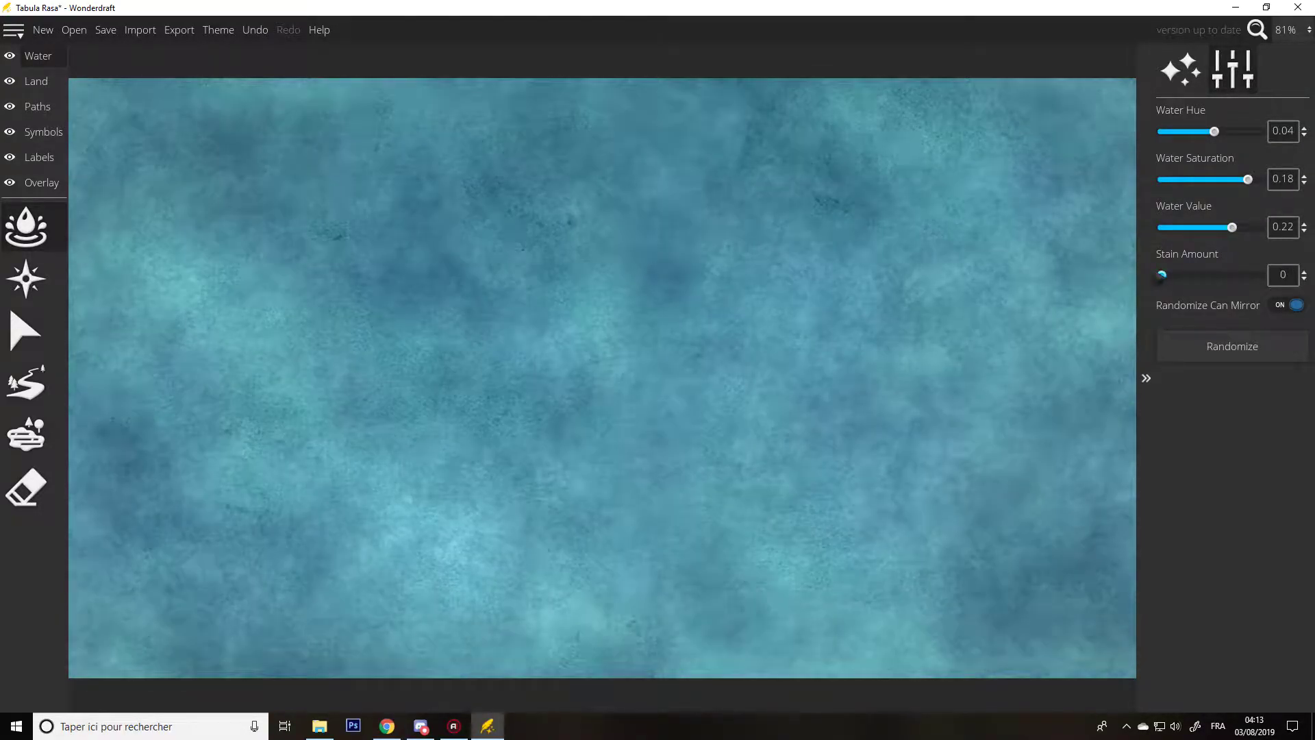
pyautogui.click(1190, 348)
pyautogui.click(1190, 349)
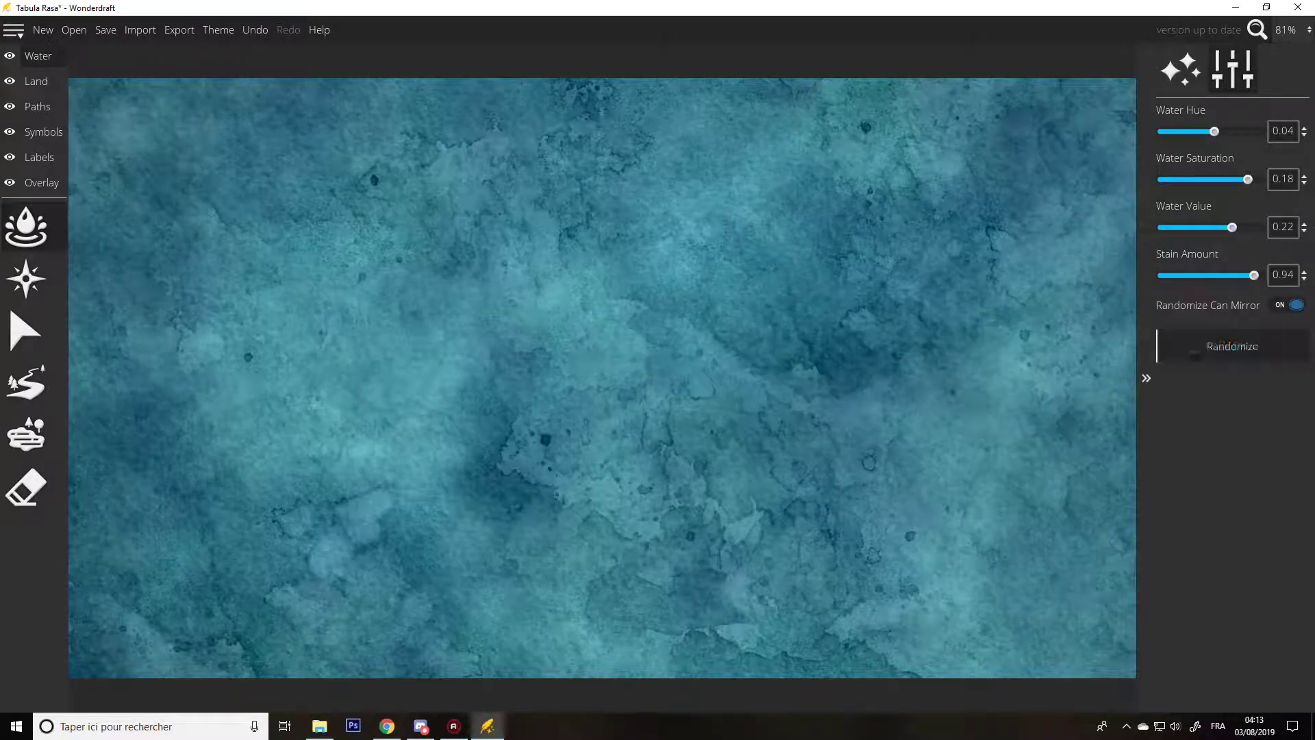
pyautogui.click(1191, 352)
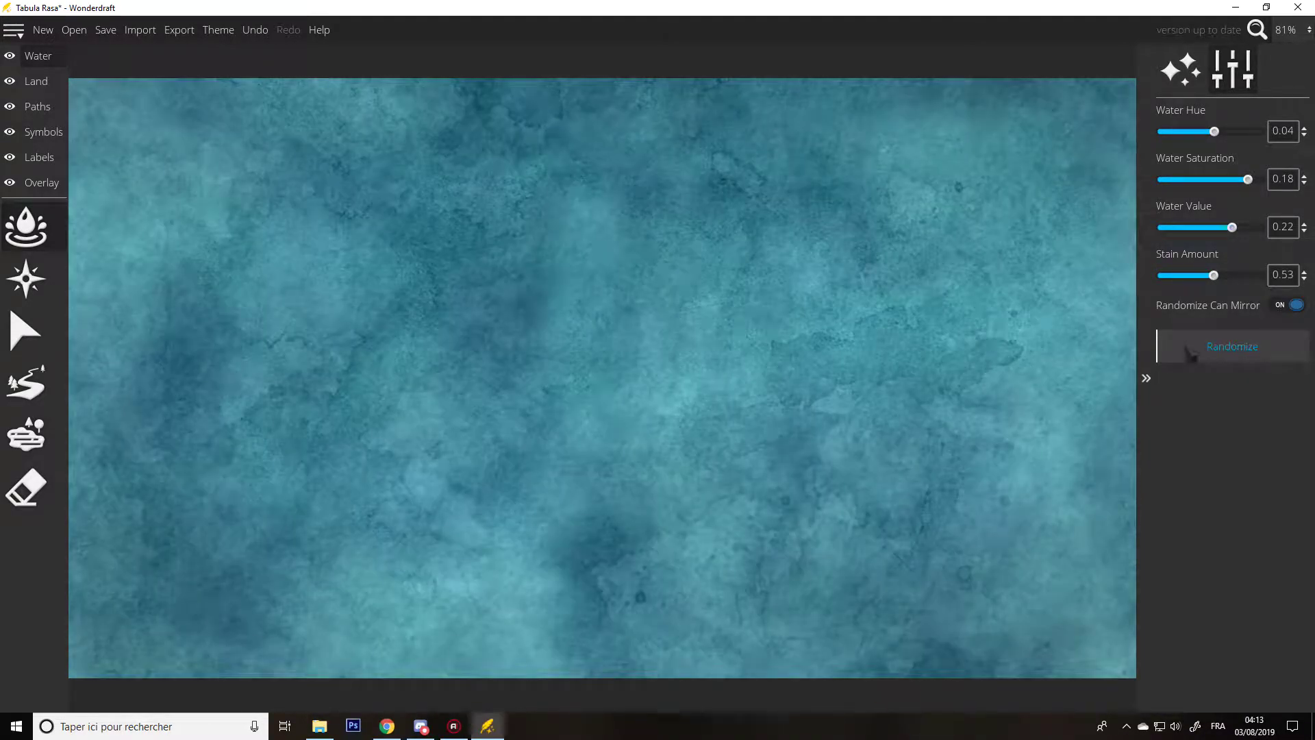
# - Randomize the water appearance three more times to get a new stain pattern and stain amount
pyautogui.click(1190, 353)
pyautogui.click(1191, 353)
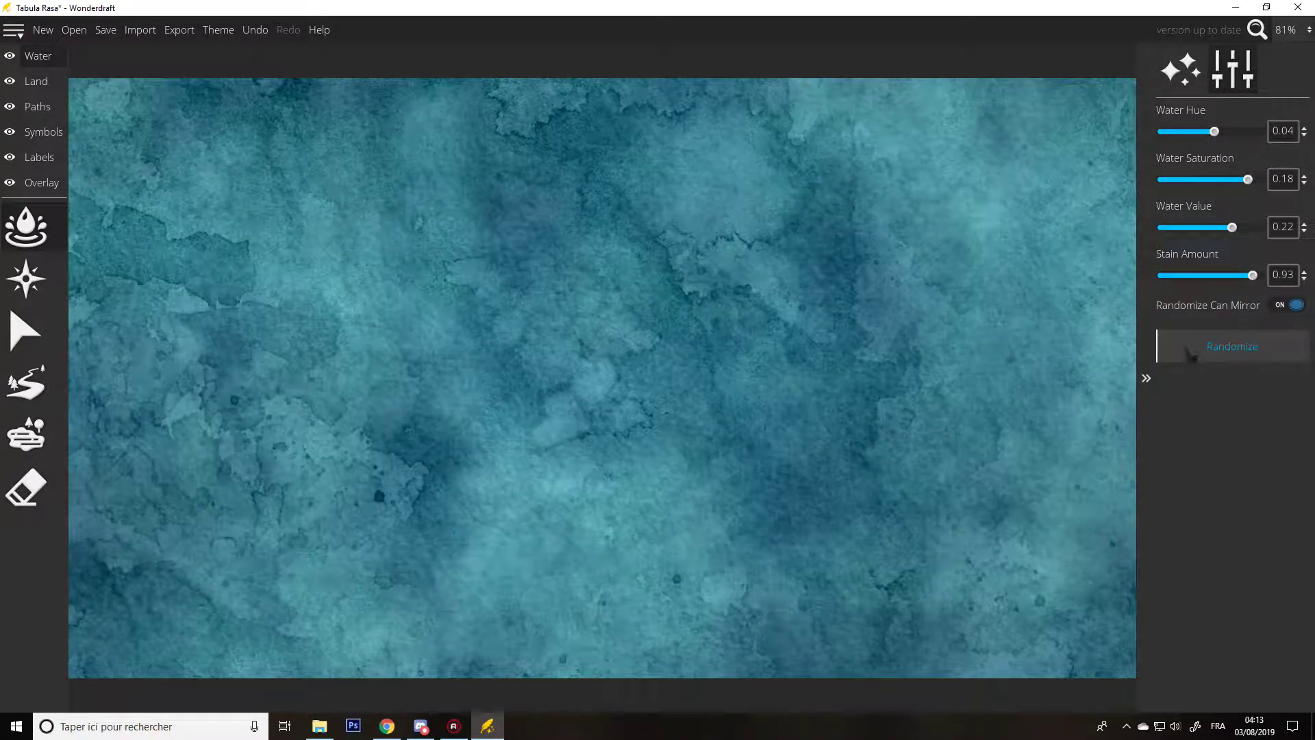
pyautogui.click(1192, 355)
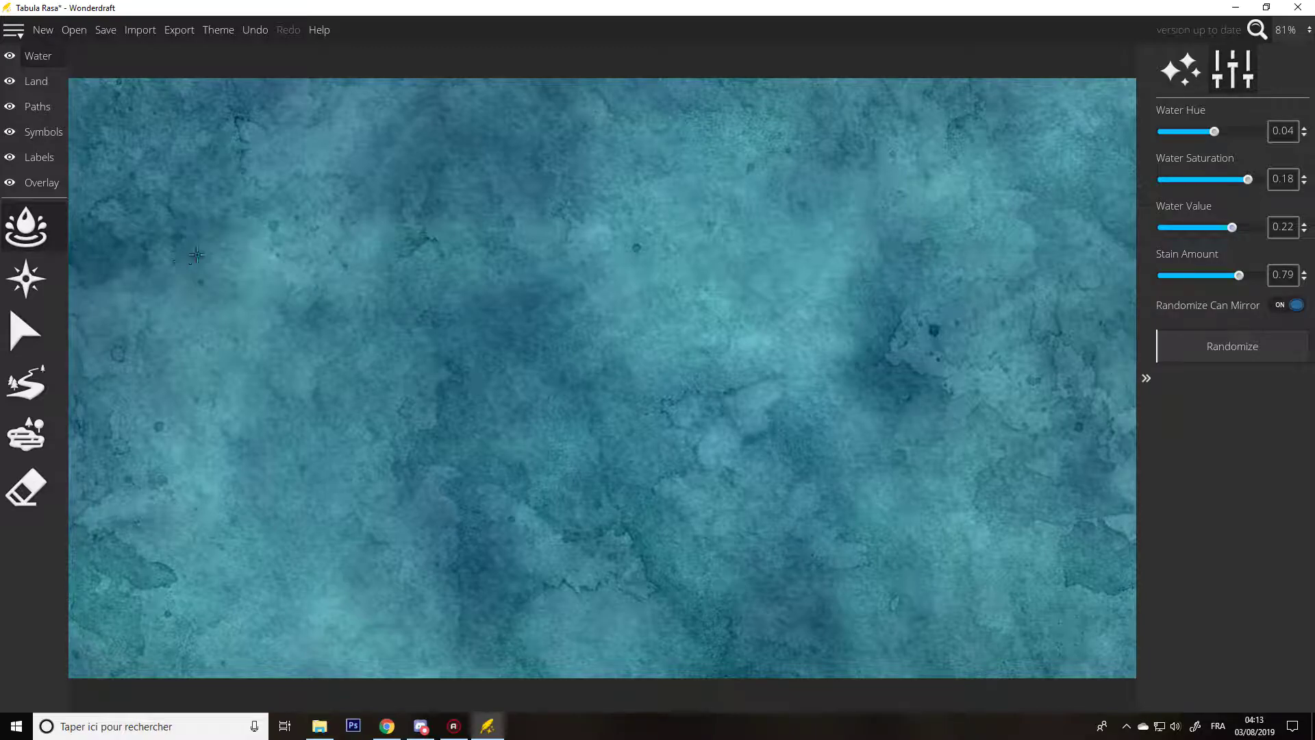
# - Examine the settings of the compass line, selection, river, lake and eraser tools in the Water layer
pyautogui.click(26, 278)
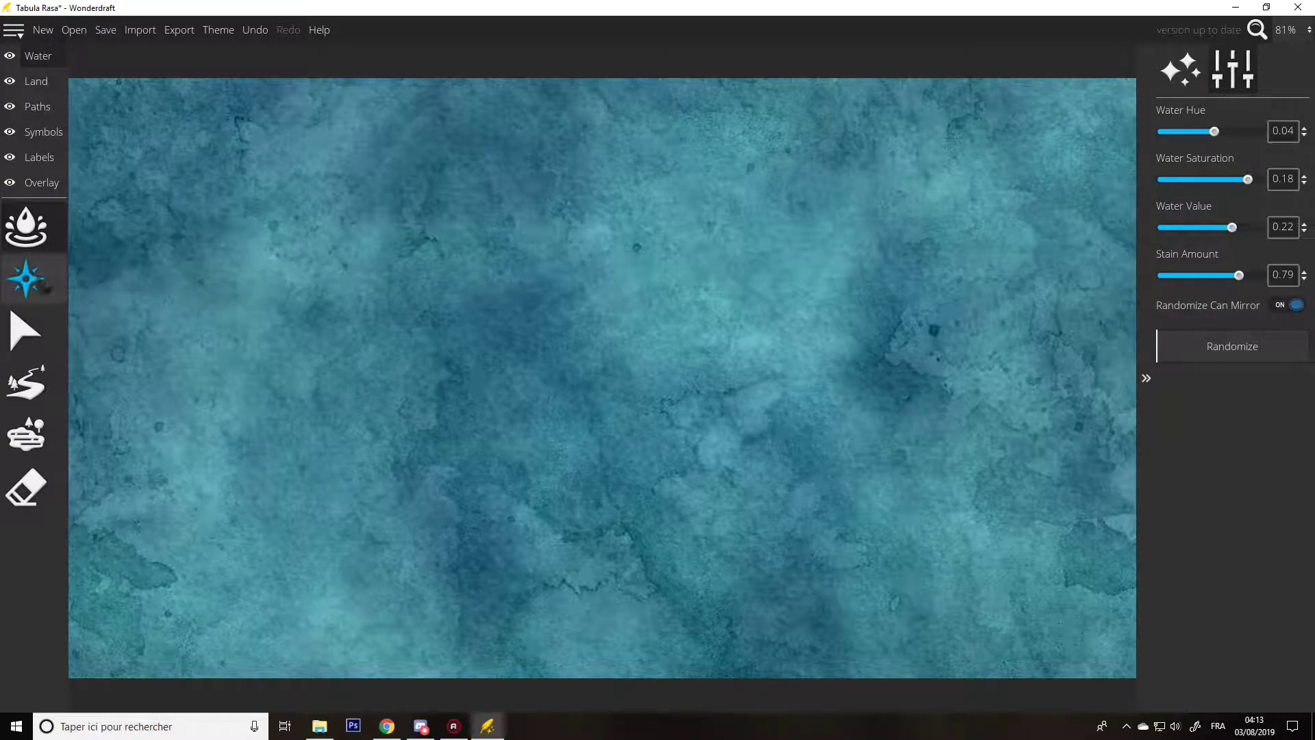
pyautogui.click(157, 308)
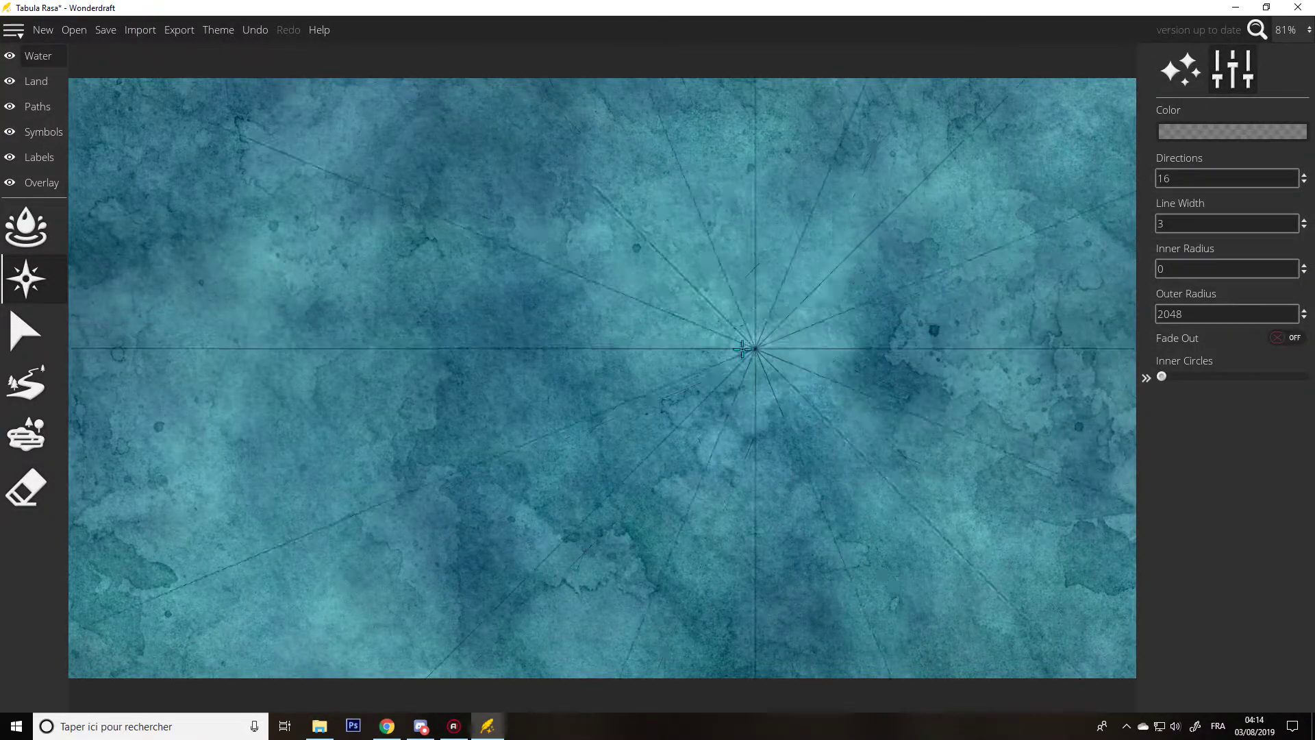
pyautogui.click(49, 338)
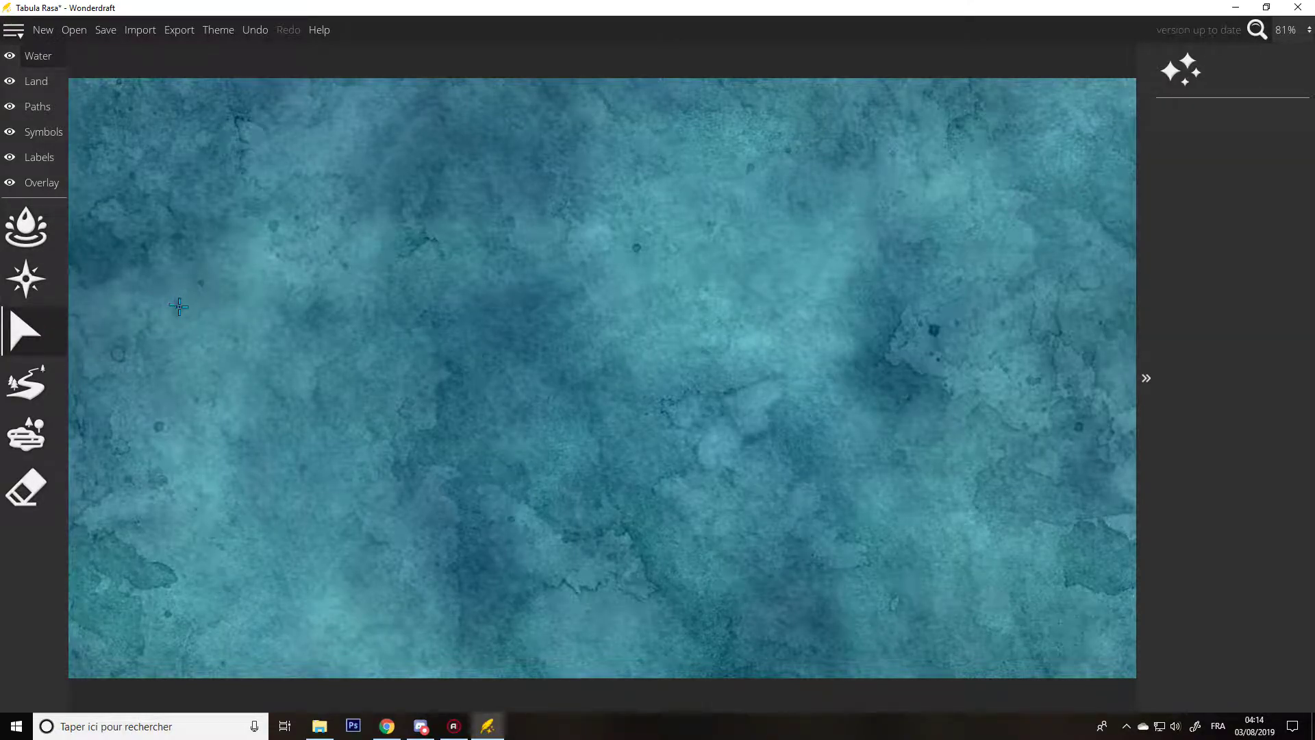
pyautogui.click(61, 388)
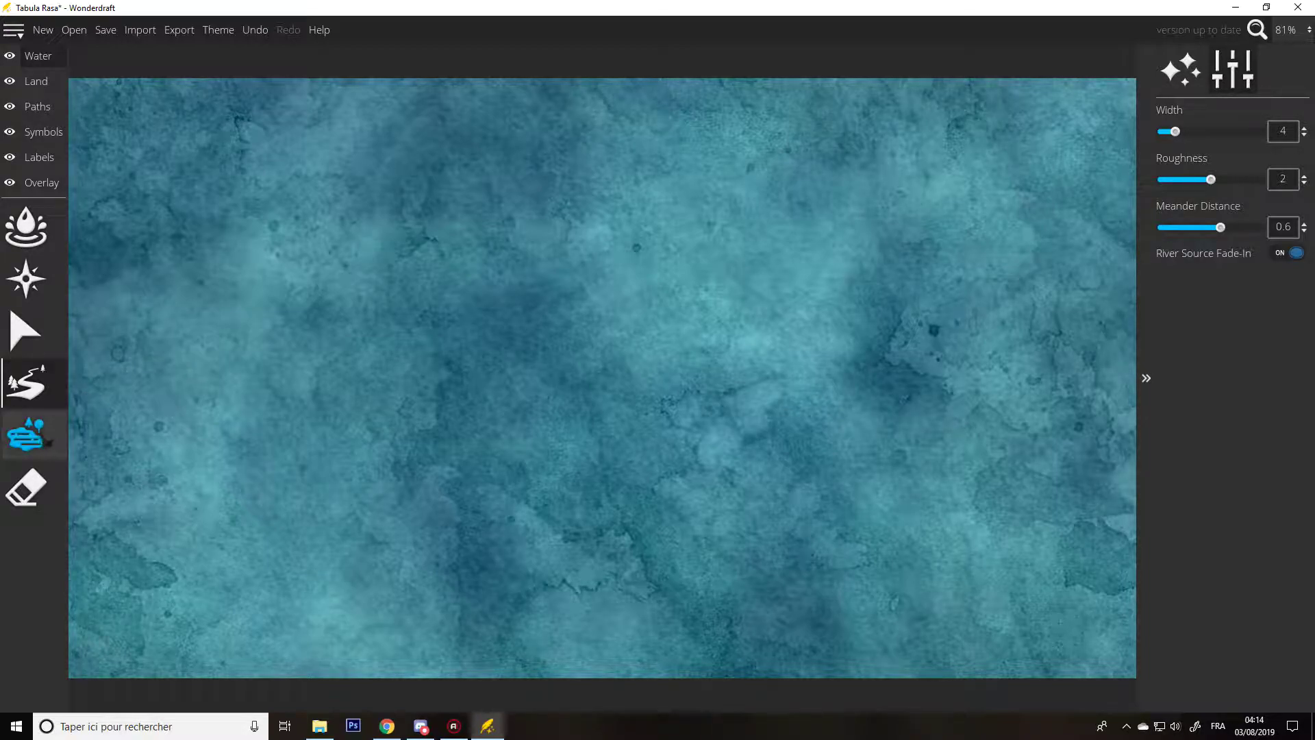
pyautogui.click(26, 433)
pyautogui.moveTo(89, 403); pyautogui.dragTo(154, 389)
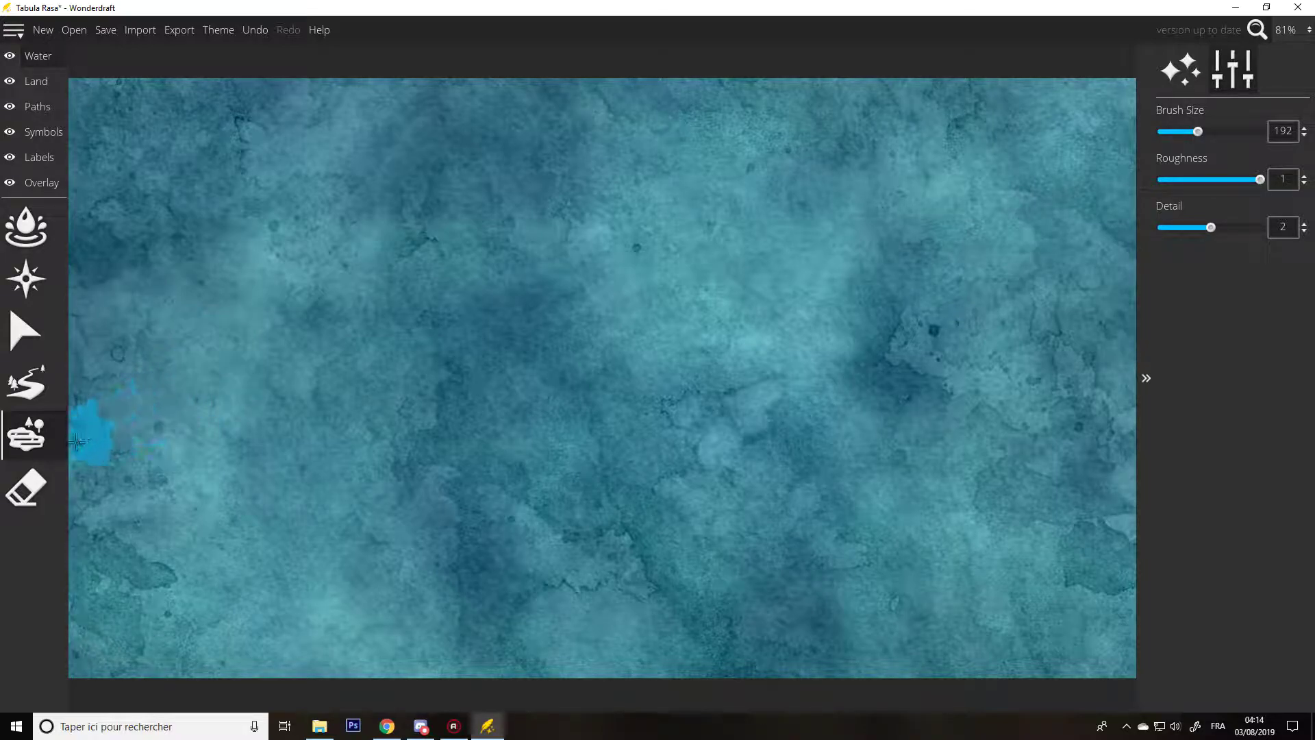
pyautogui.click(50, 495)
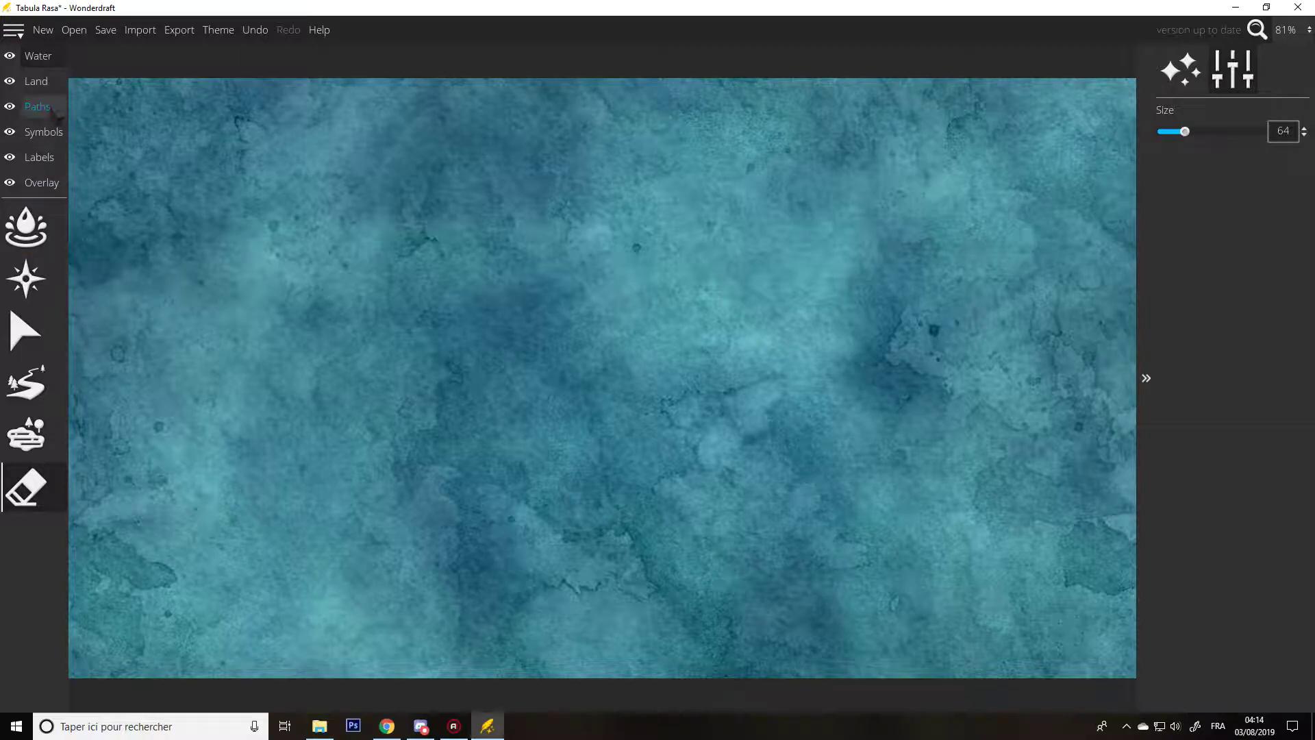
# - Generate a landmass on the Land layer with the Continent pattern, and regenerate it once for a different shape
pyautogui.click(41, 83)
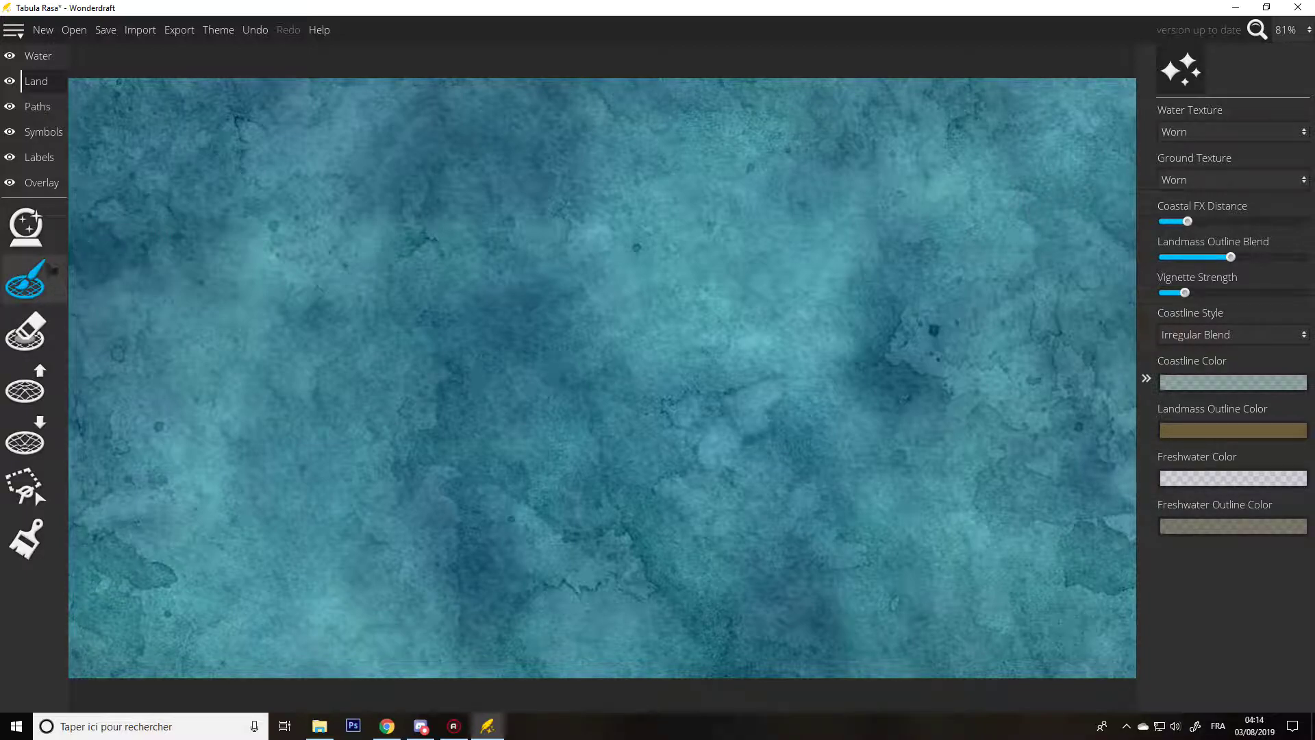
pyautogui.click(26, 226)
pyautogui.click(26, 226)
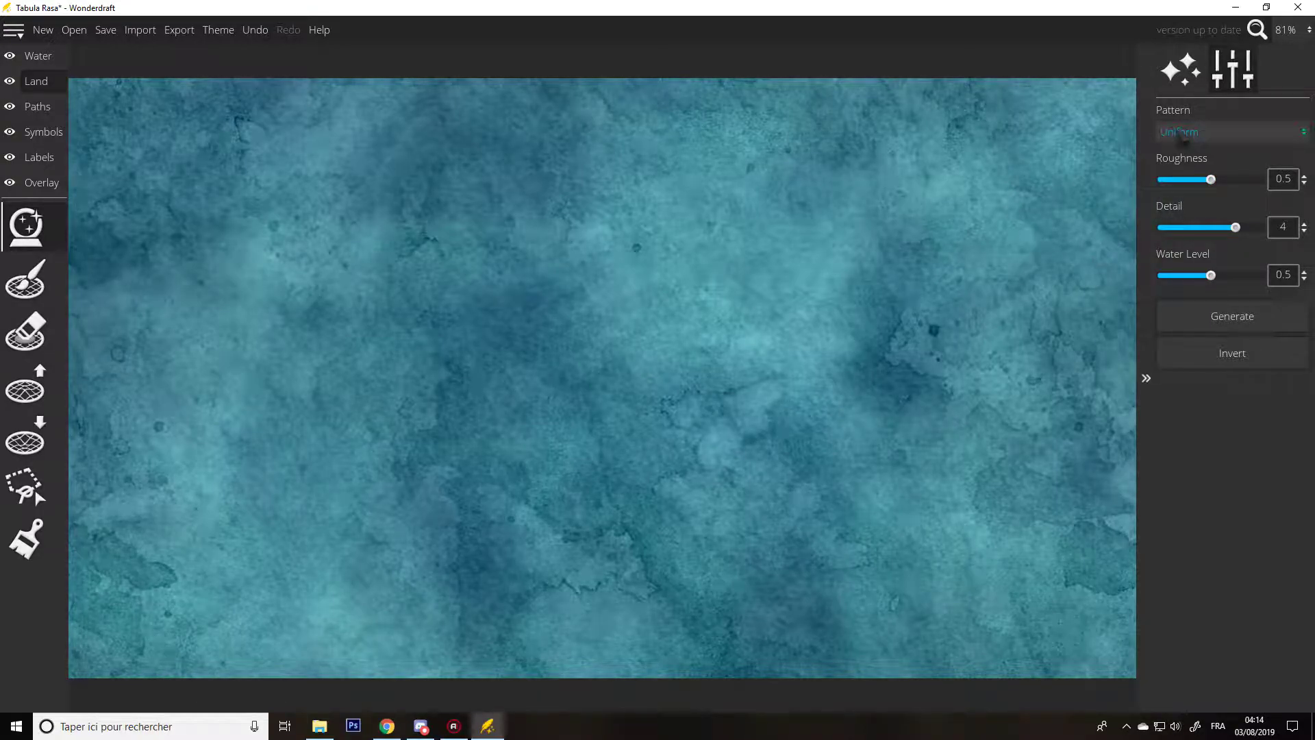
pyautogui.click(1192, 132)
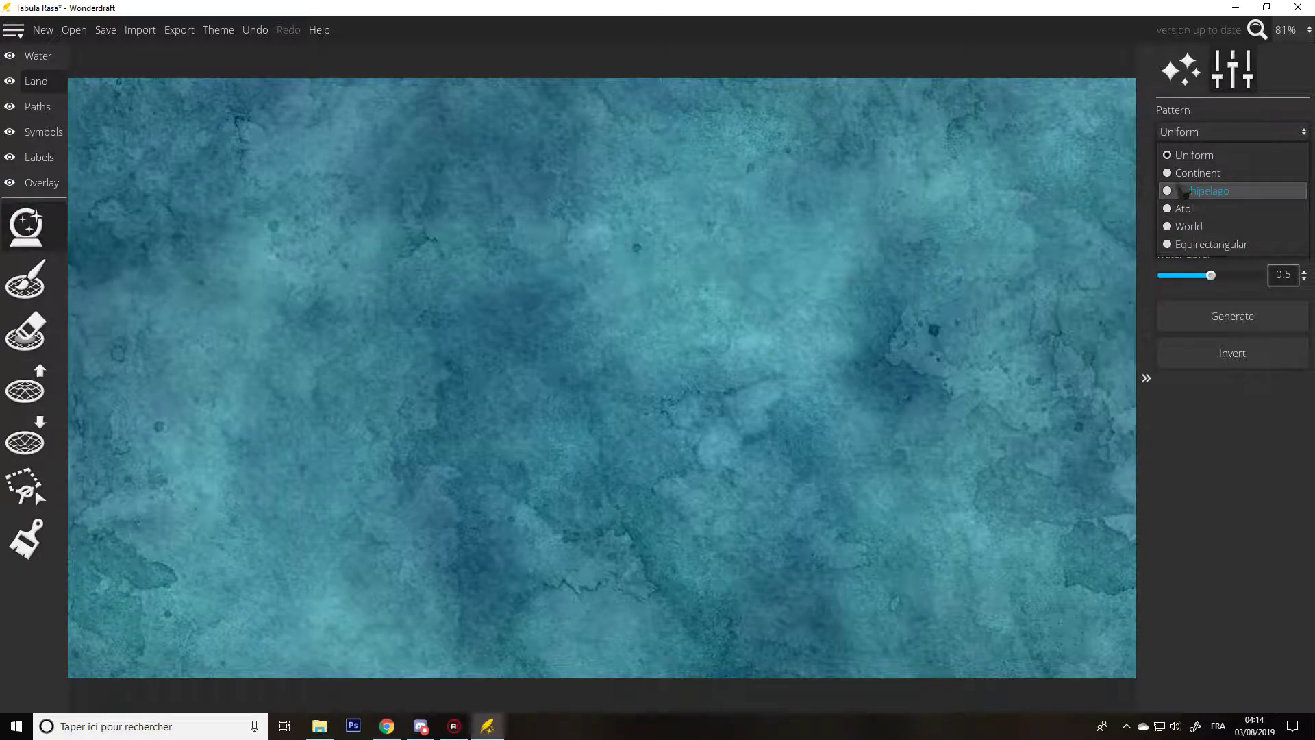
pyautogui.click(1181, 173)
pyautogui.click(1187, 324)
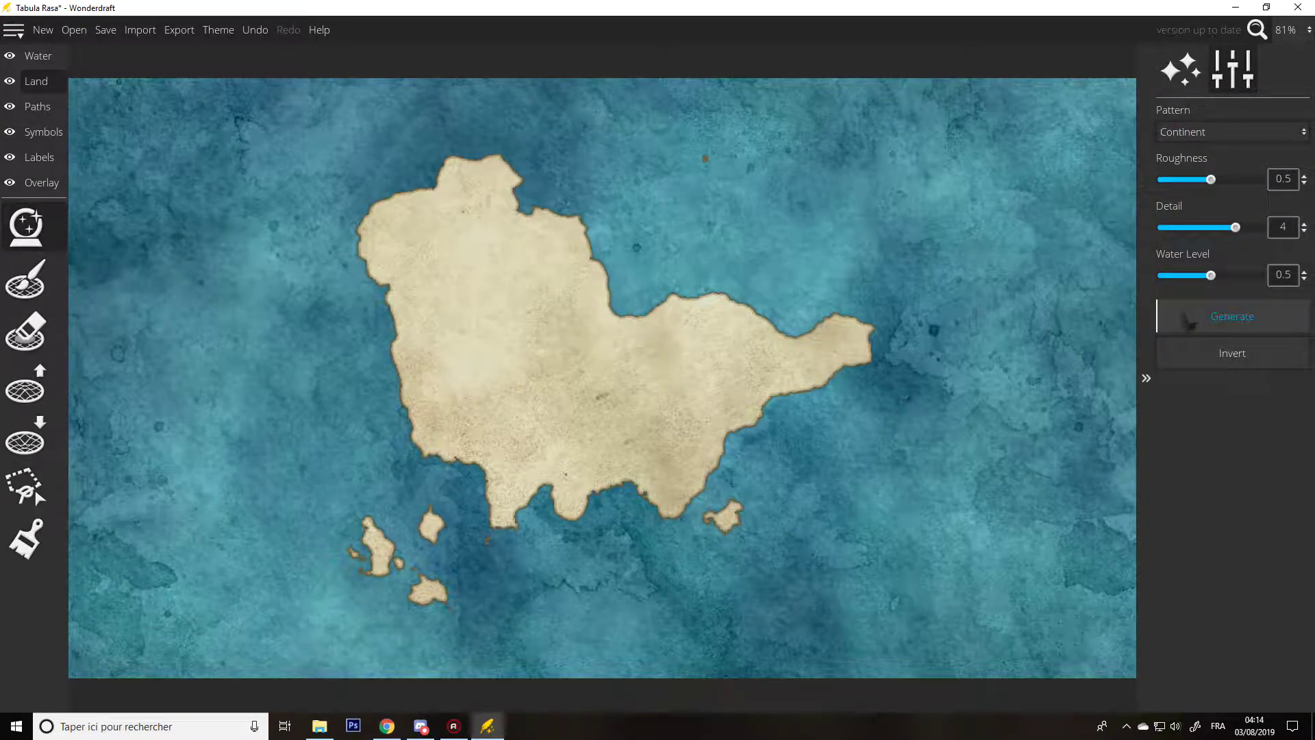
pyautogui.click(1191, 323)
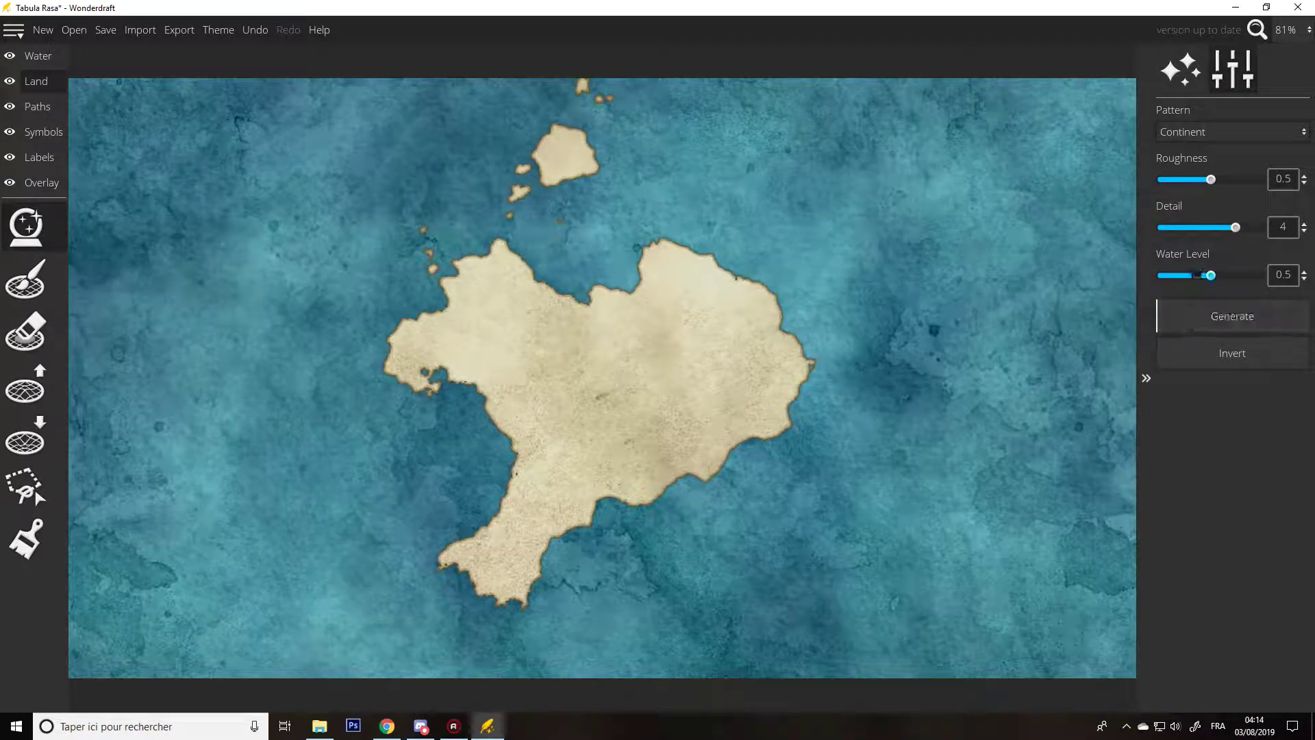
# - Try the Uniform Band, Uniform Blend and Uniform Outline coastline styles on the generated continent
pyautogui.click(1181, 71)
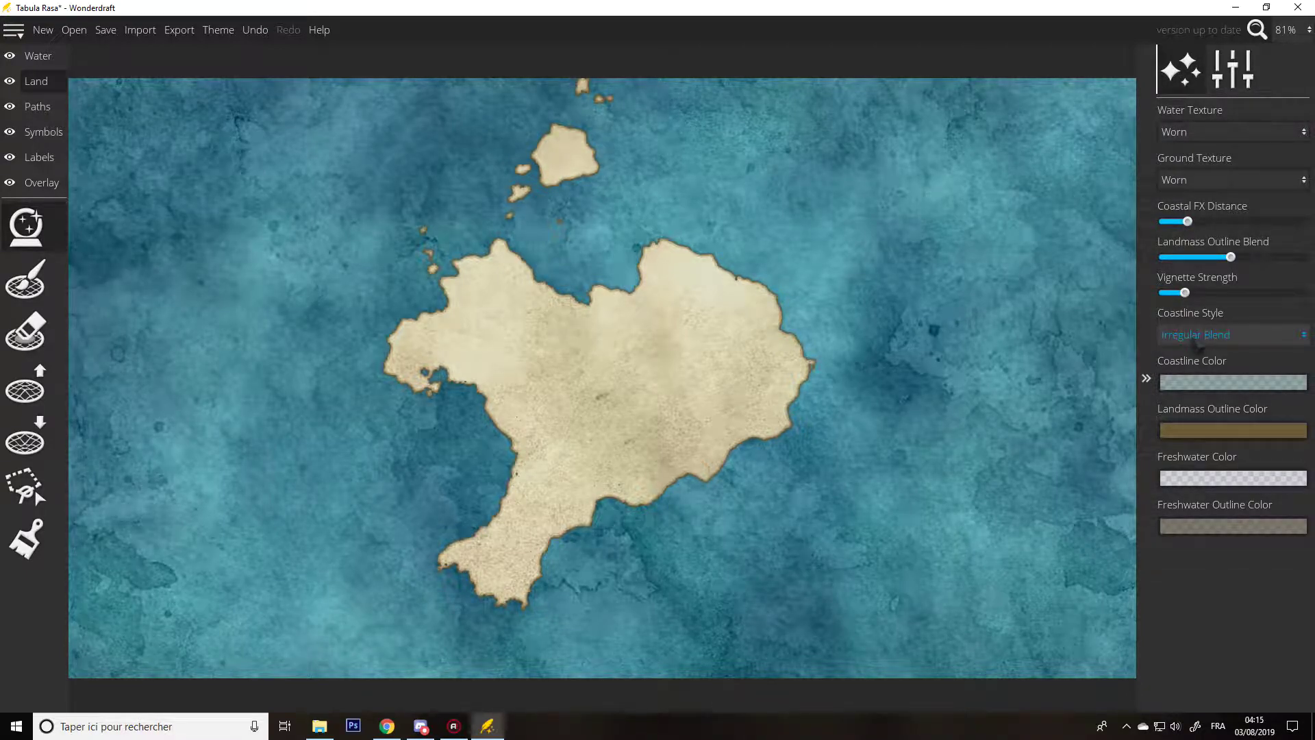
pyautogui.click(1195, 337)
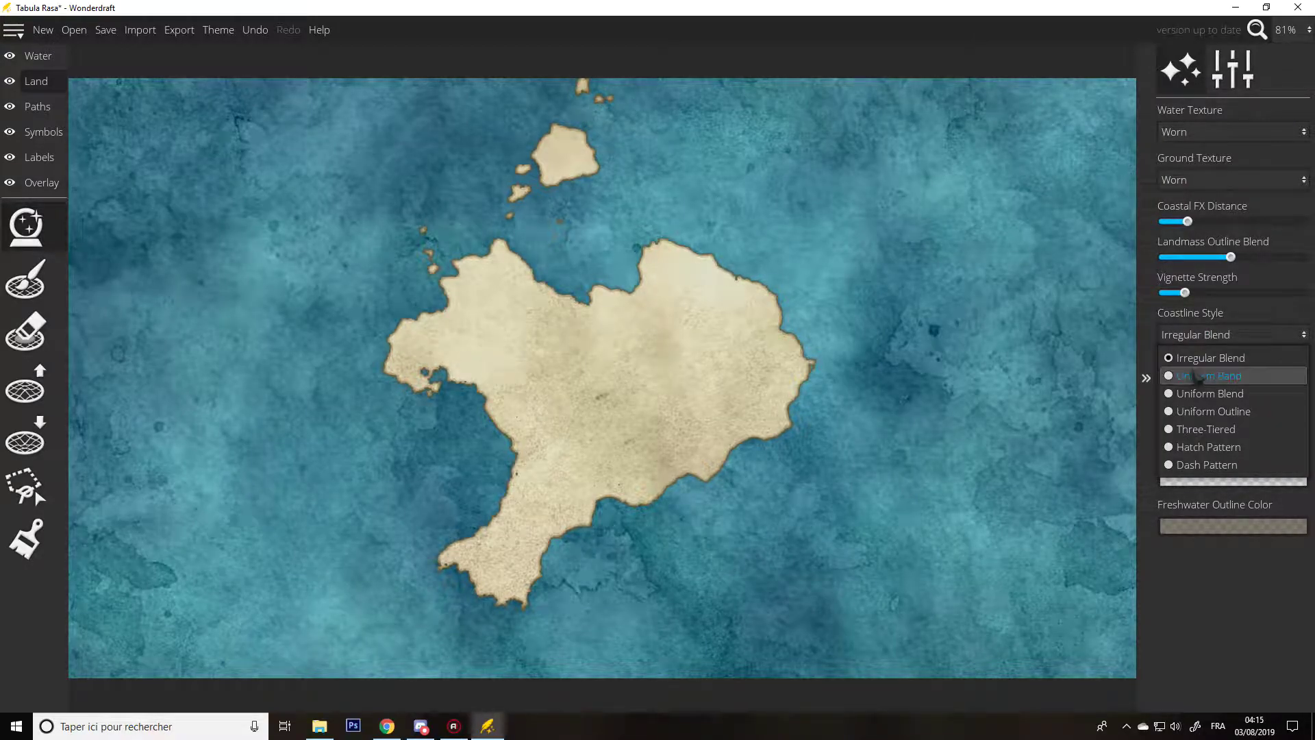
pyautogui.press('Up')
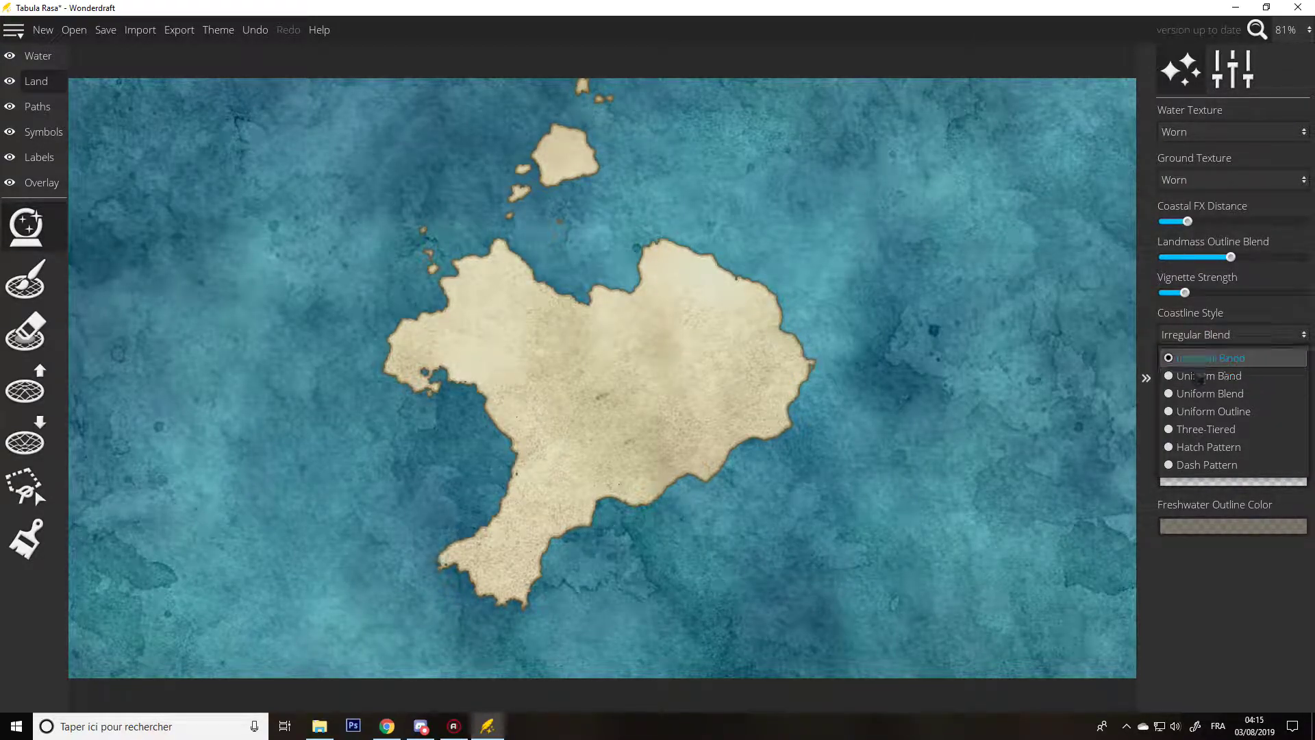
pyautogui.click(1195, 376)
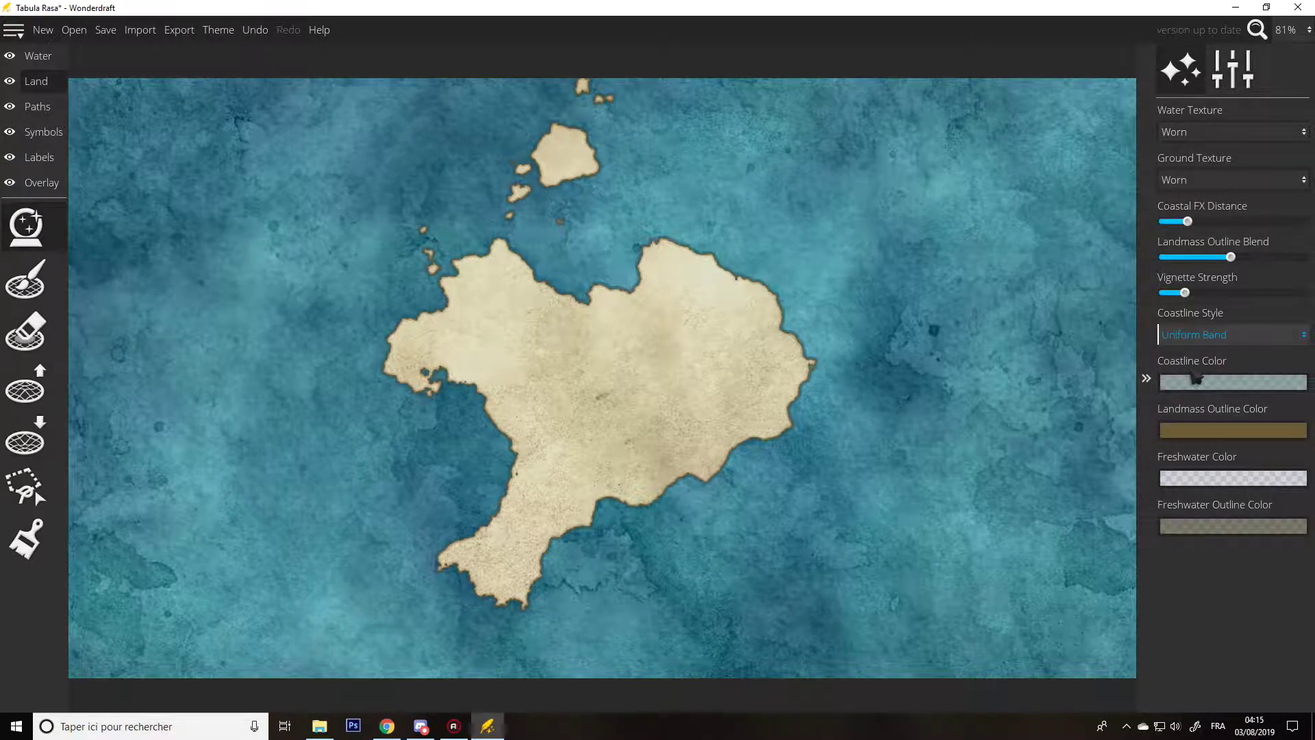
pyautogui.click(1193, 341)
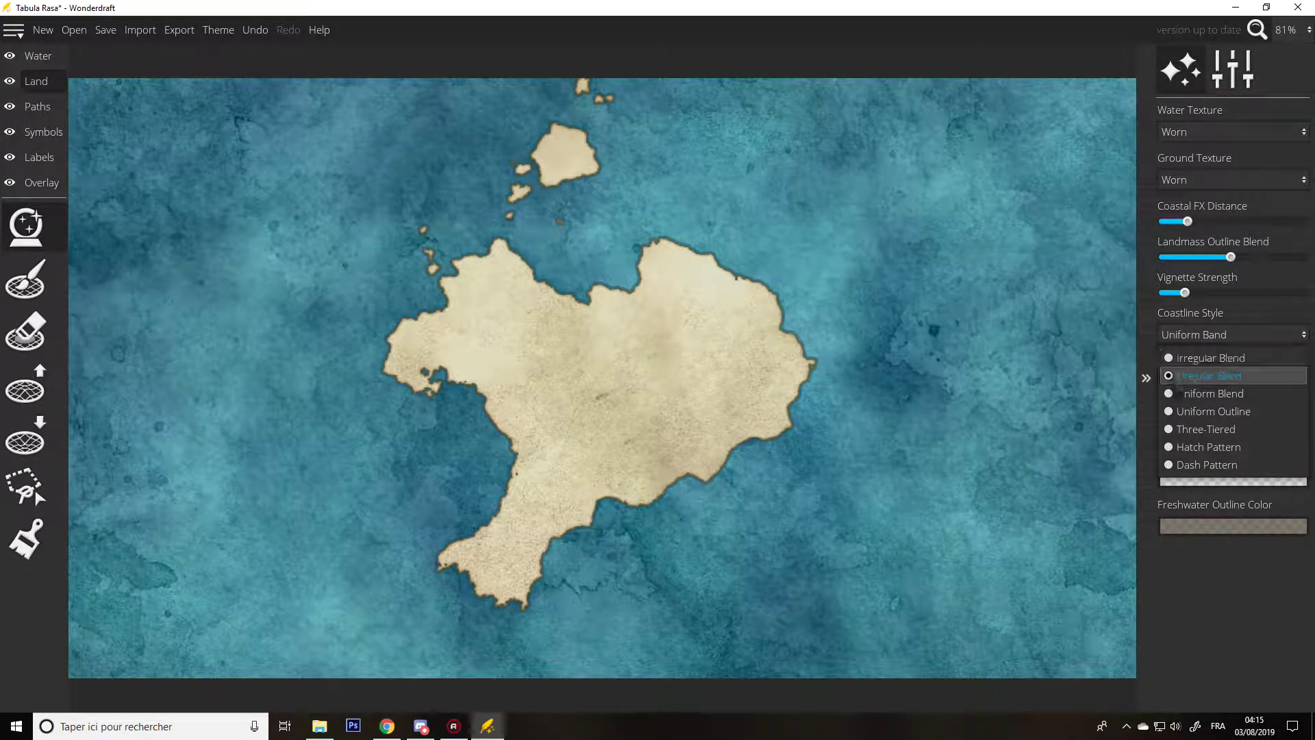
pyautogui.click(1170, 391)
pyautogui.click(1179, 335)
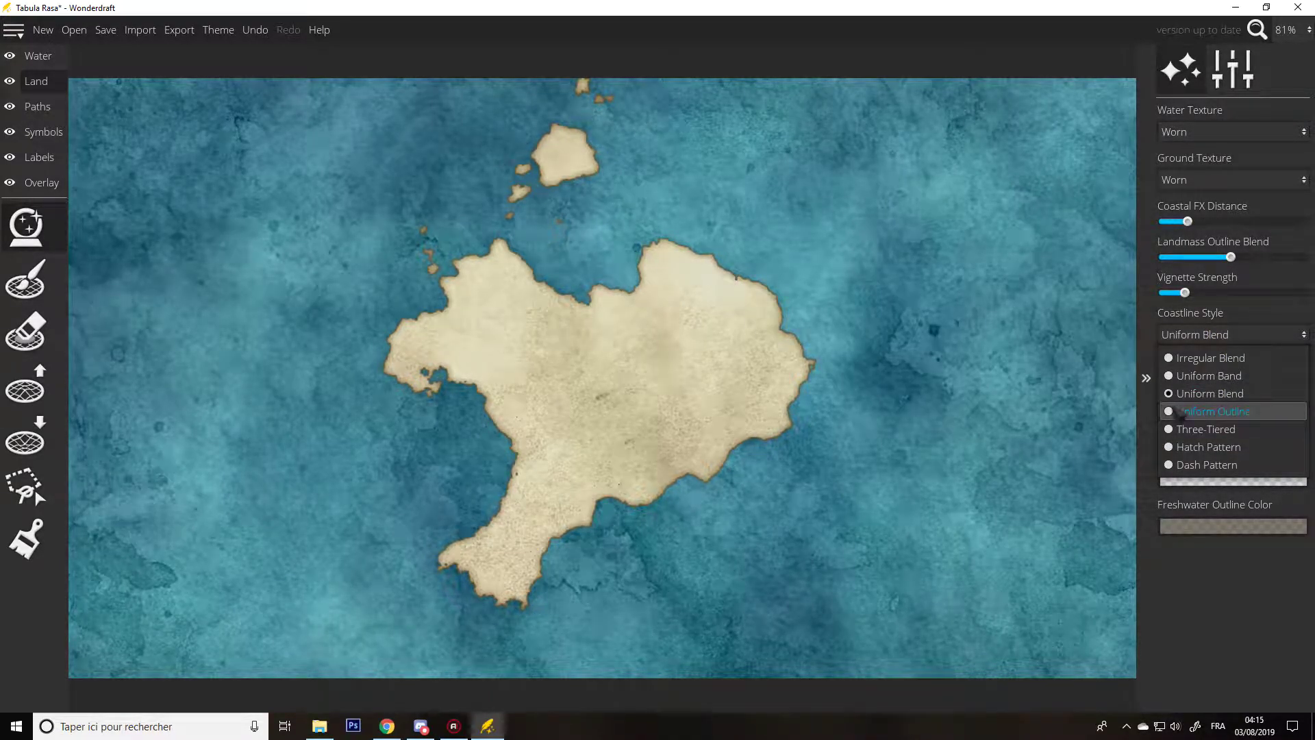
pyautogui.click(1180, 412)
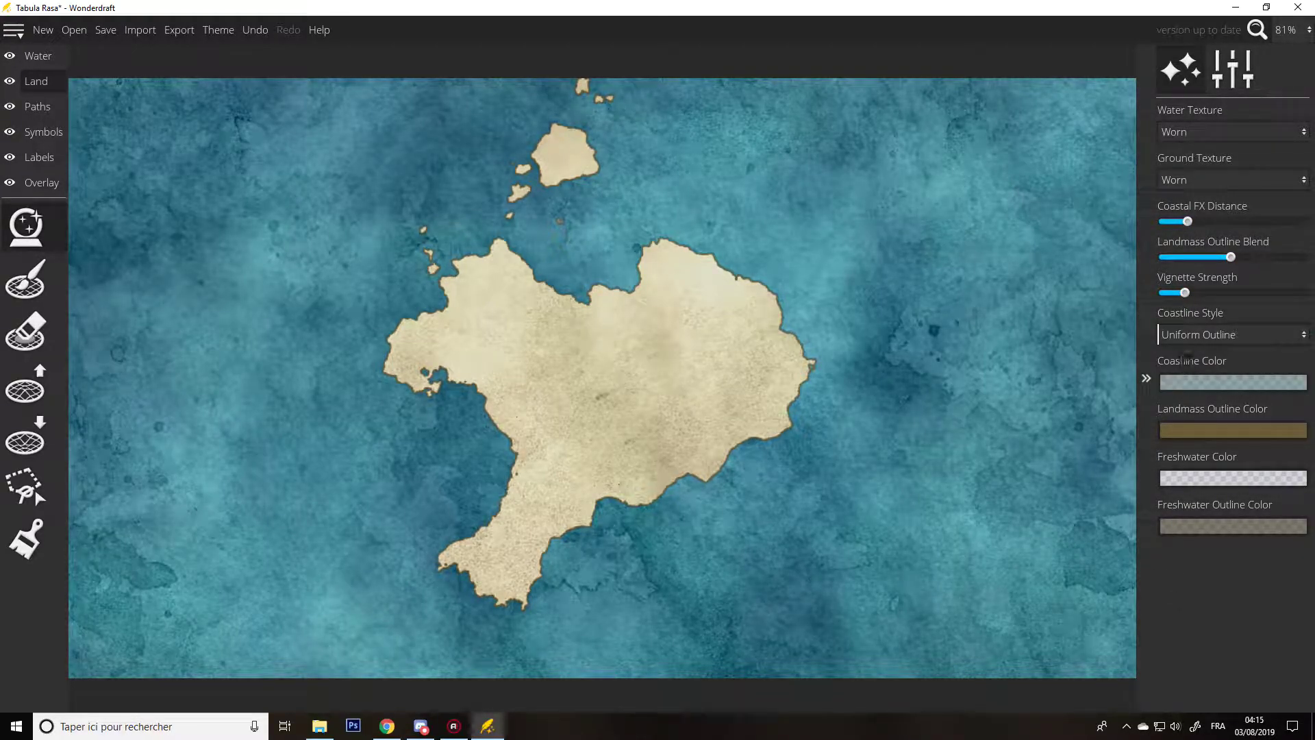
# - Try the Three-Tiered, Hatch Pattern and Dash Pattern coastline styles on the continent
pyautogui.click(1182, 342)
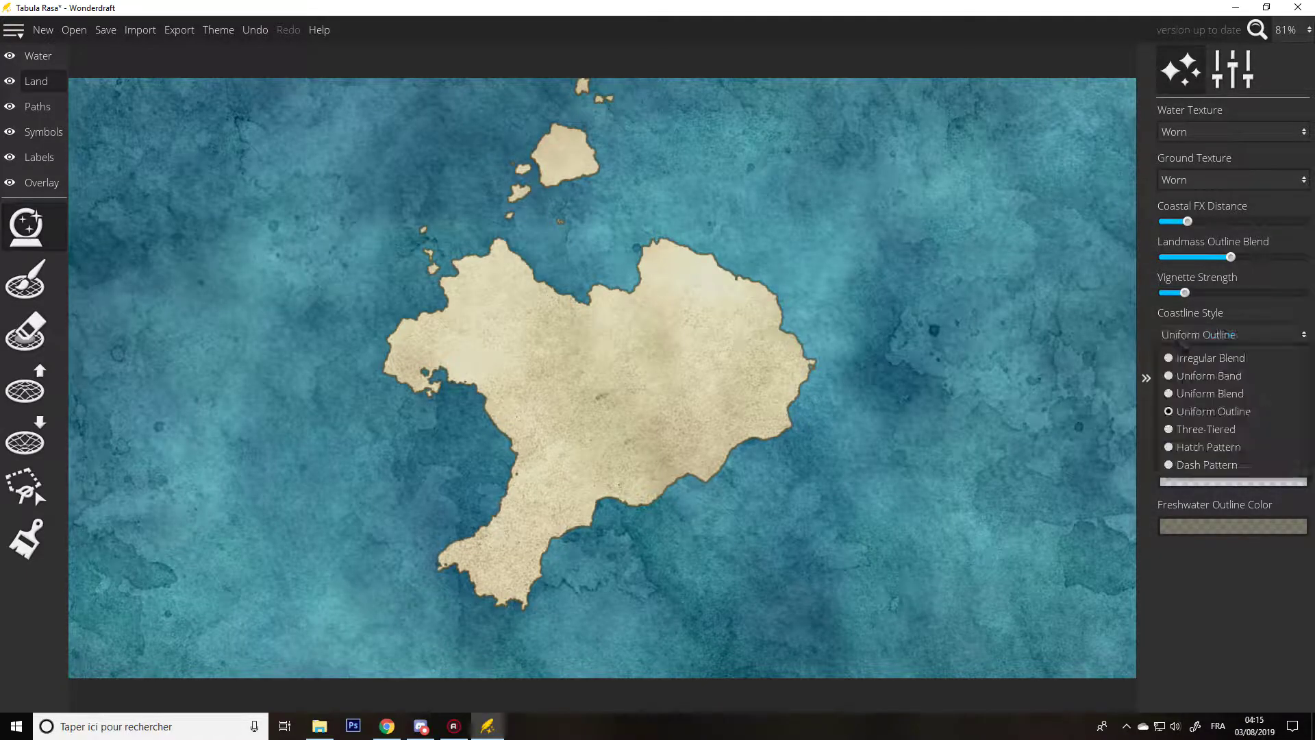
pyautogui.click(1197, 409)
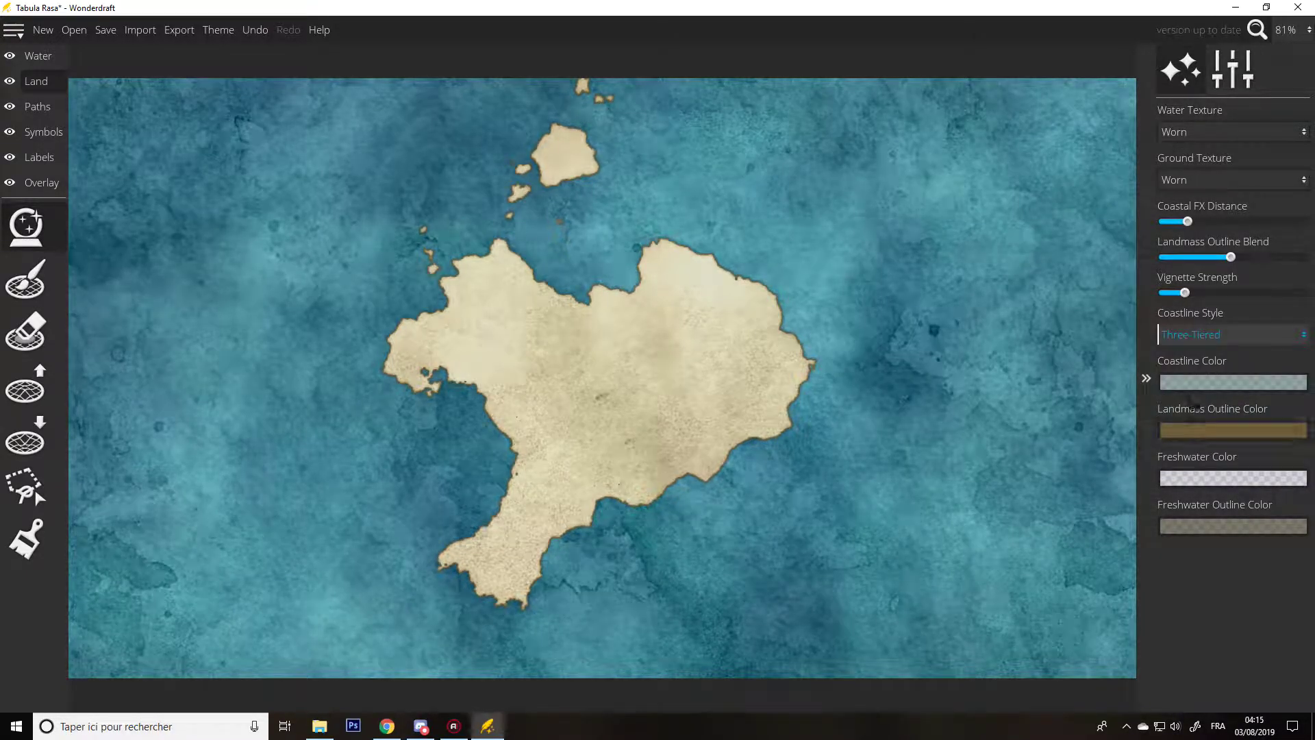
pyautogui.click(1192, 342)
pyautogui.click(1185, 444)
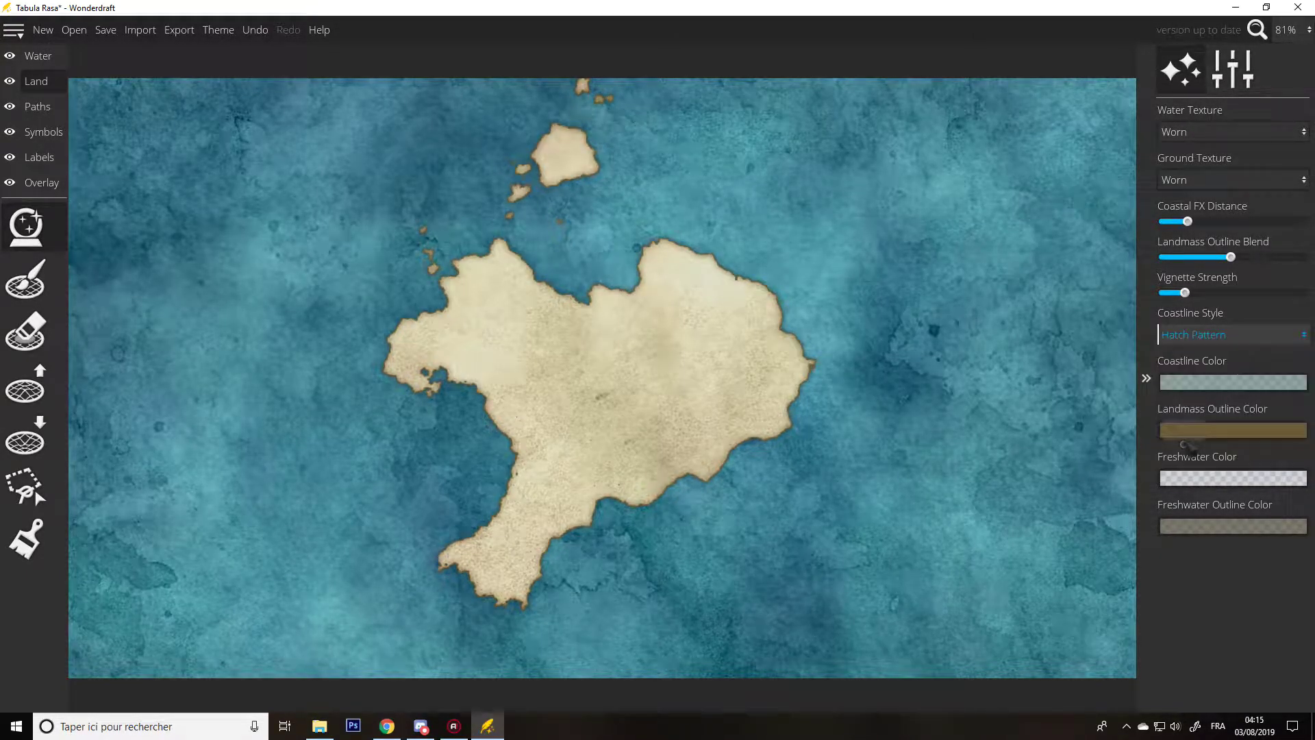
pyautogui.click(1196, 337)
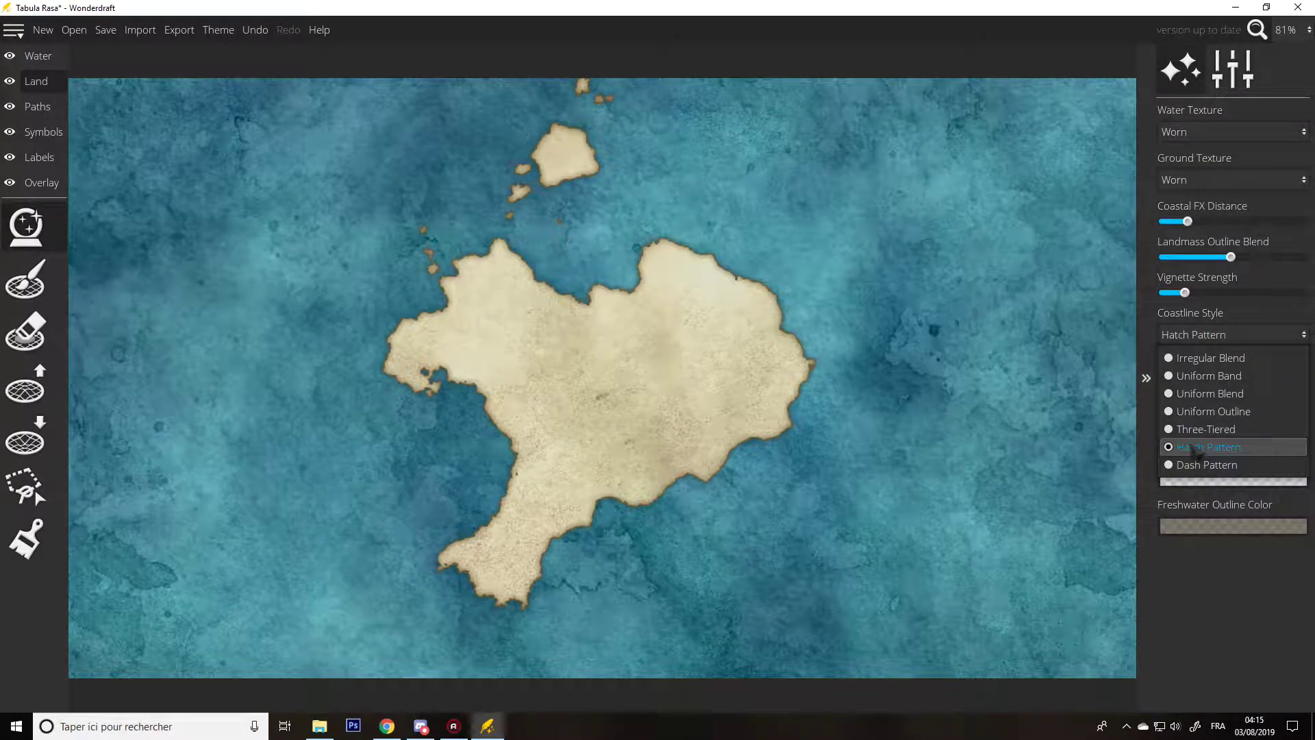
pyautogui.click(1193, 466)
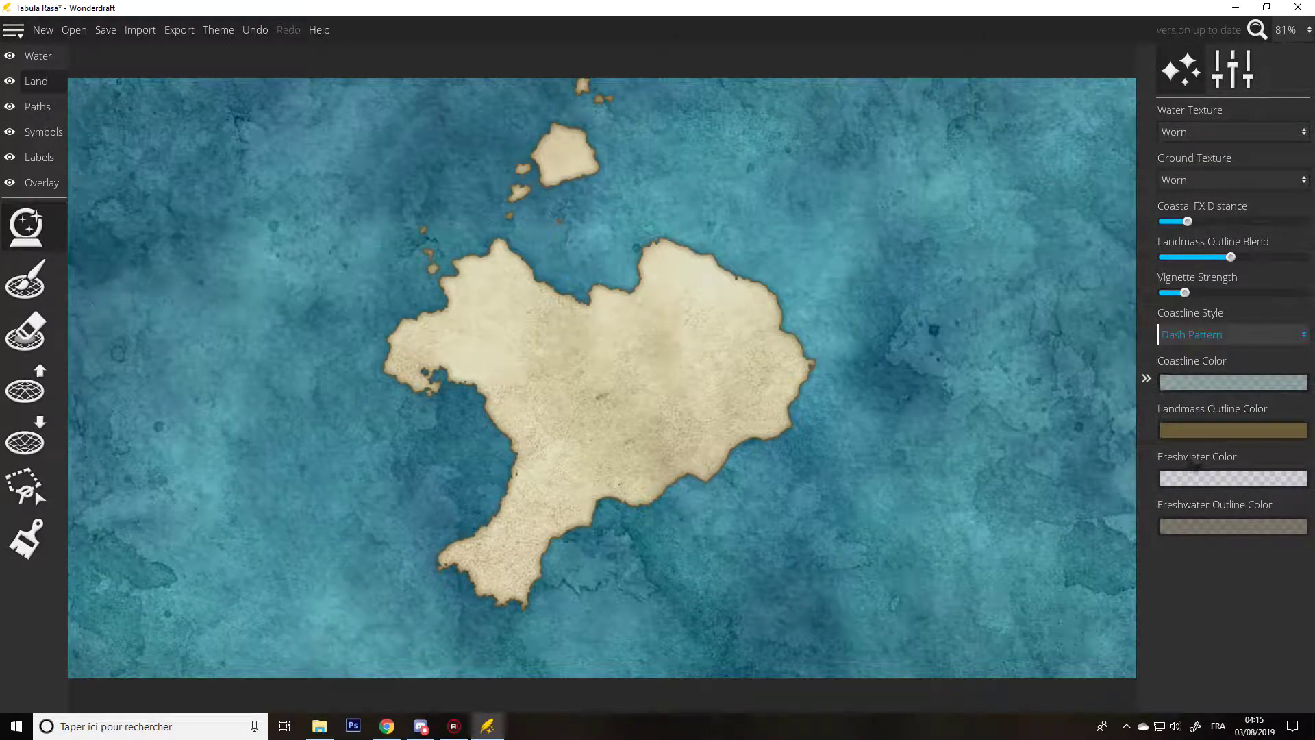
# - Try the Feudal and Imagination water textures around the landmass
pyautogui.click(1191, 137)
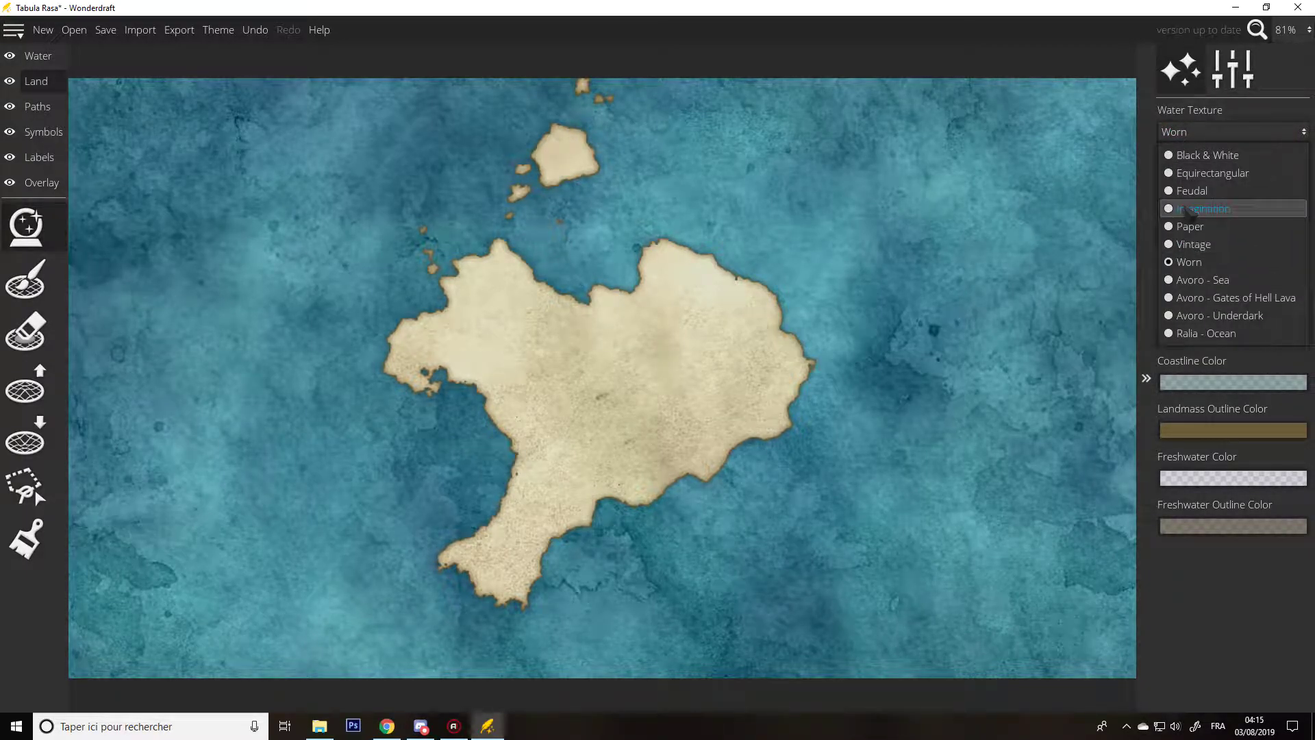
pyautogui.click(1189, 192)
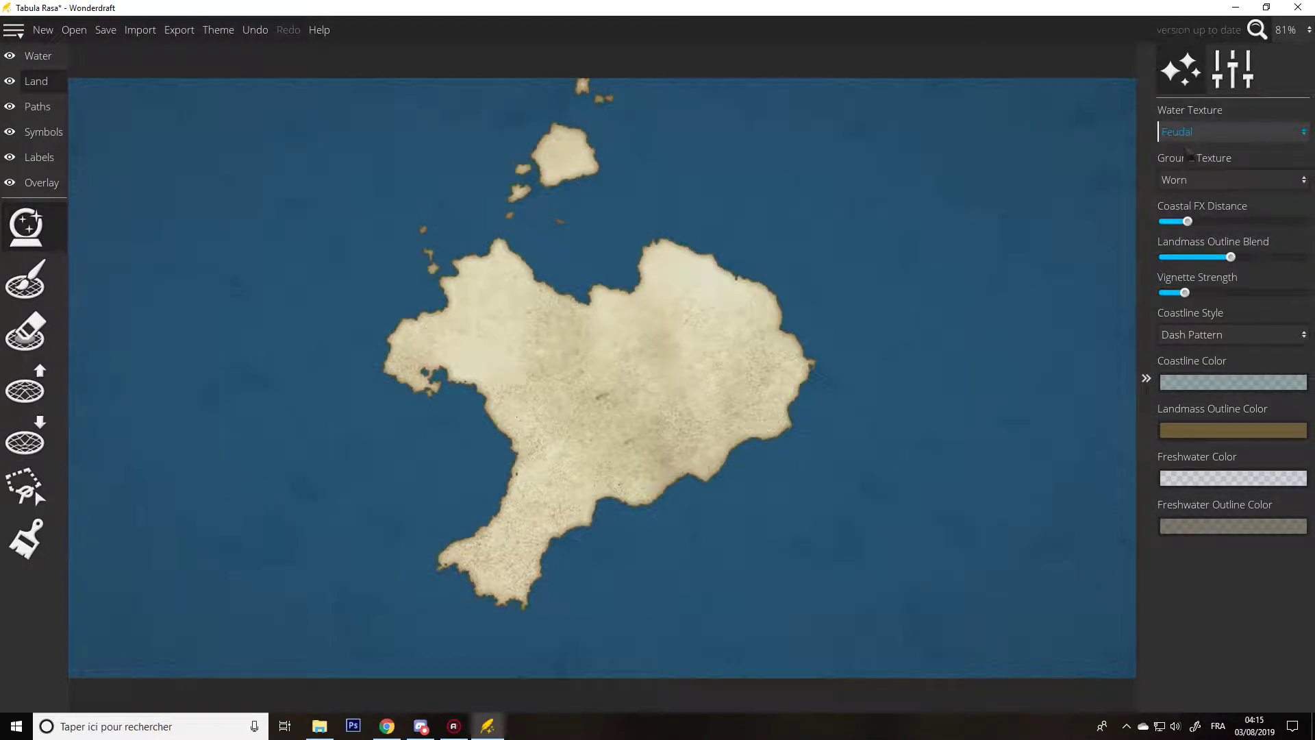
pyautogui.click(1189, 133)
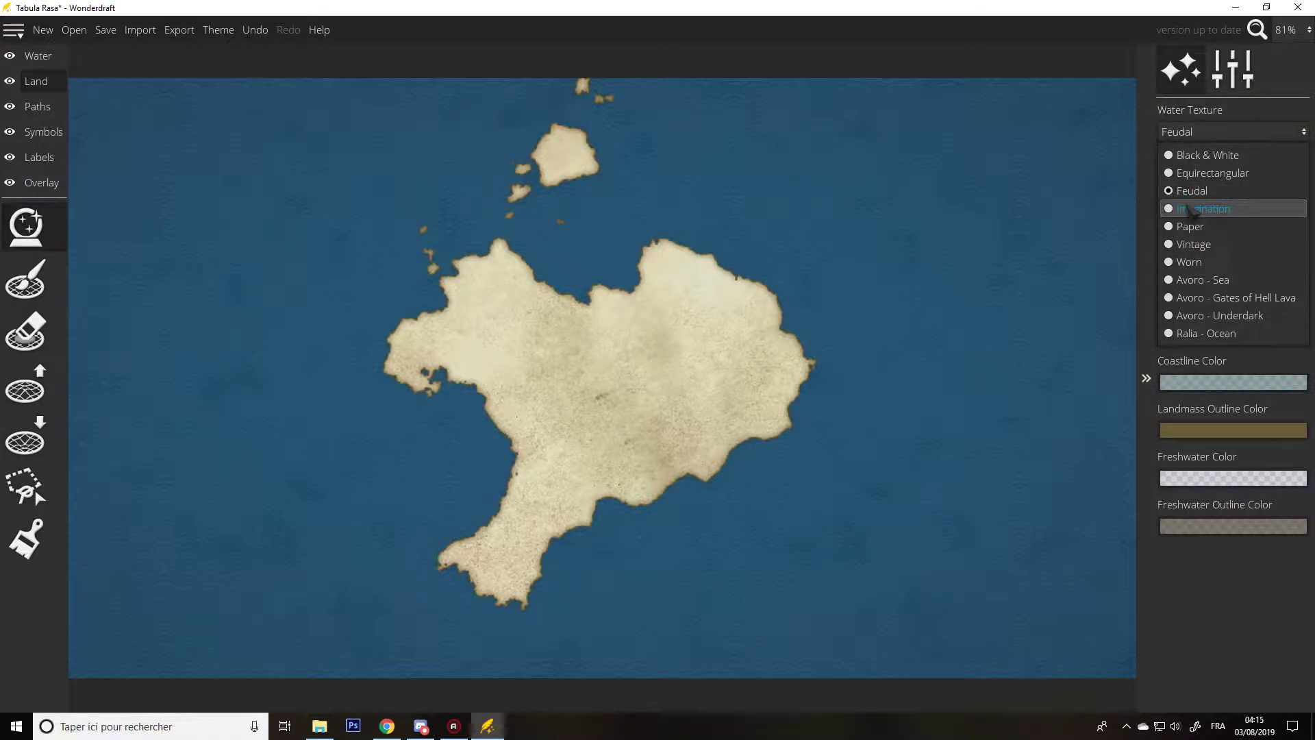
pyautogui.click(1193, 209)
# - Compare the Irregular Blend, Hatch Pattern and Dash Pattern coastline styles against the Imagination water texture
pyautogui.click(1195, 336)
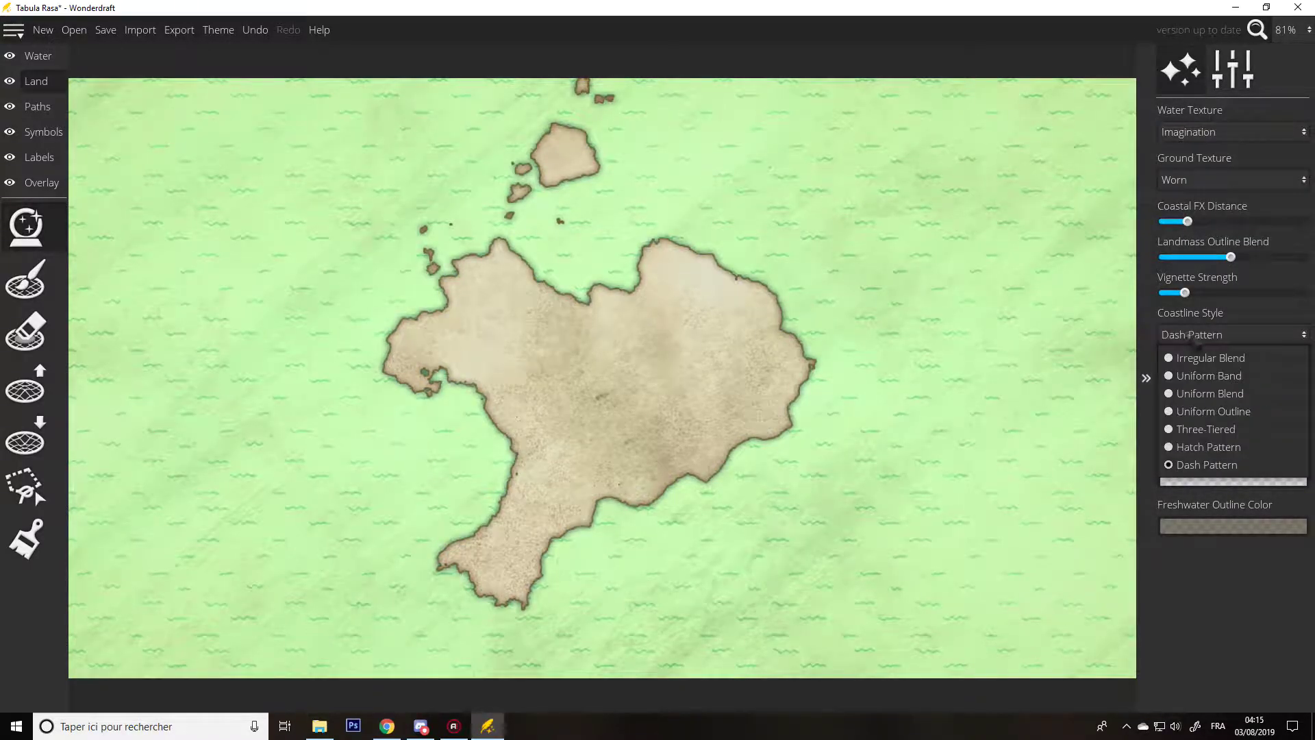
pyautogui.click(1195, 366)
pyautogui.click(1196, 335)
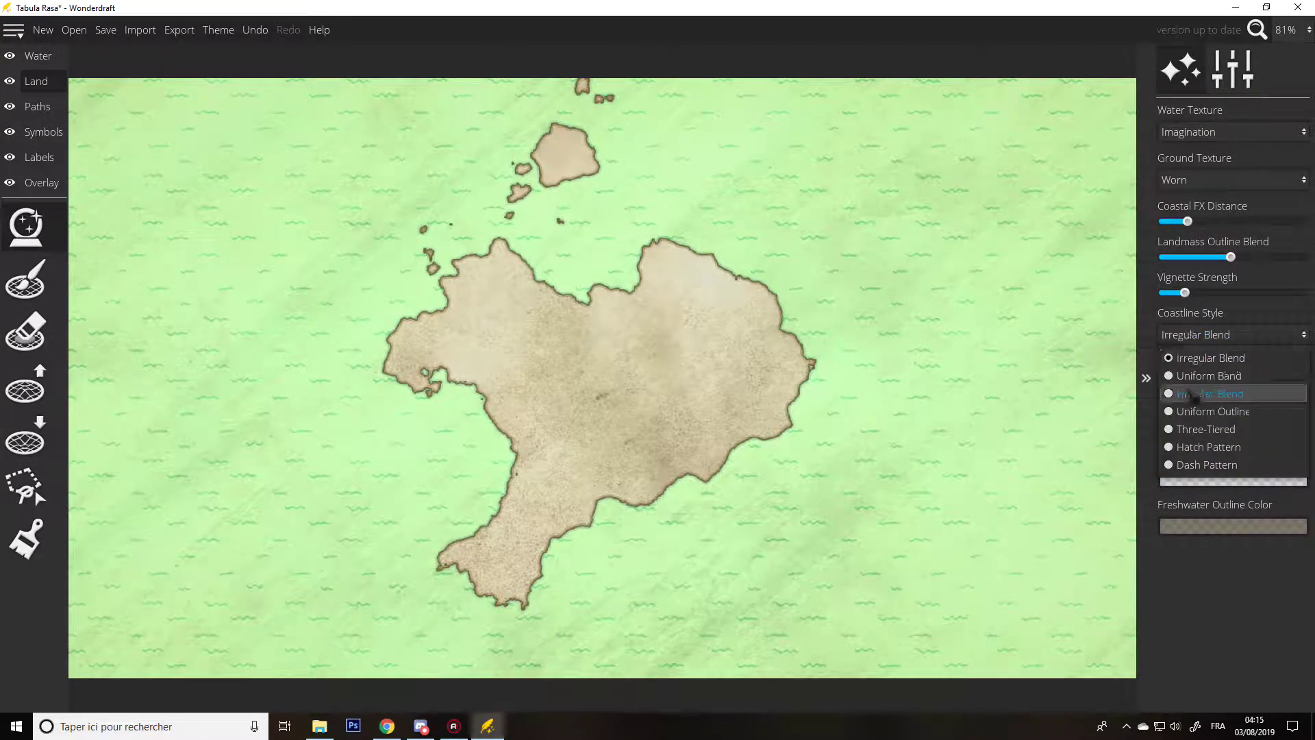
pyautogui.click(1190, 449)
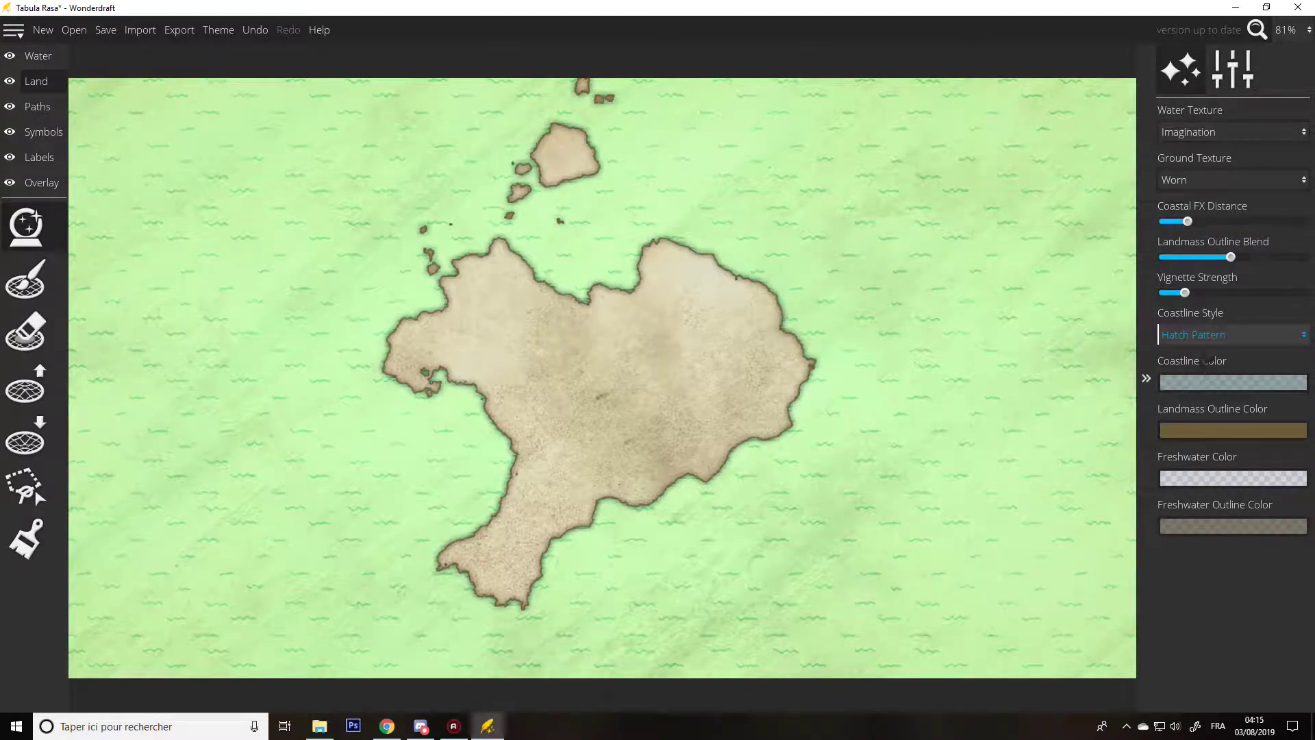
pyautogui.click(1204, 336)
pyautogui.click(1197, 464)
# - Set the coastline style to Uniform Blend after trying Three-Tiered, and restore the Worn water texture
pyautogui.click(1205, 337)
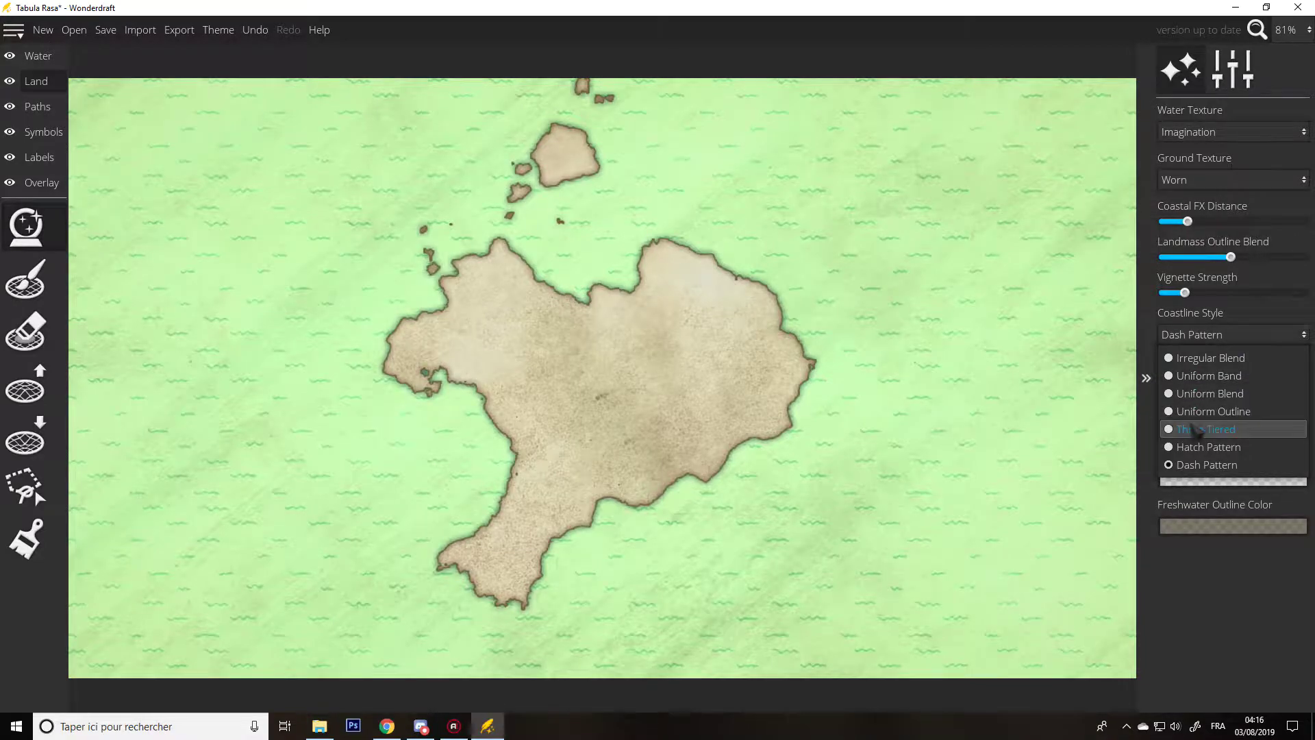
pyautogui.click(1198, 430)
pyautogui.click(1204, 336)
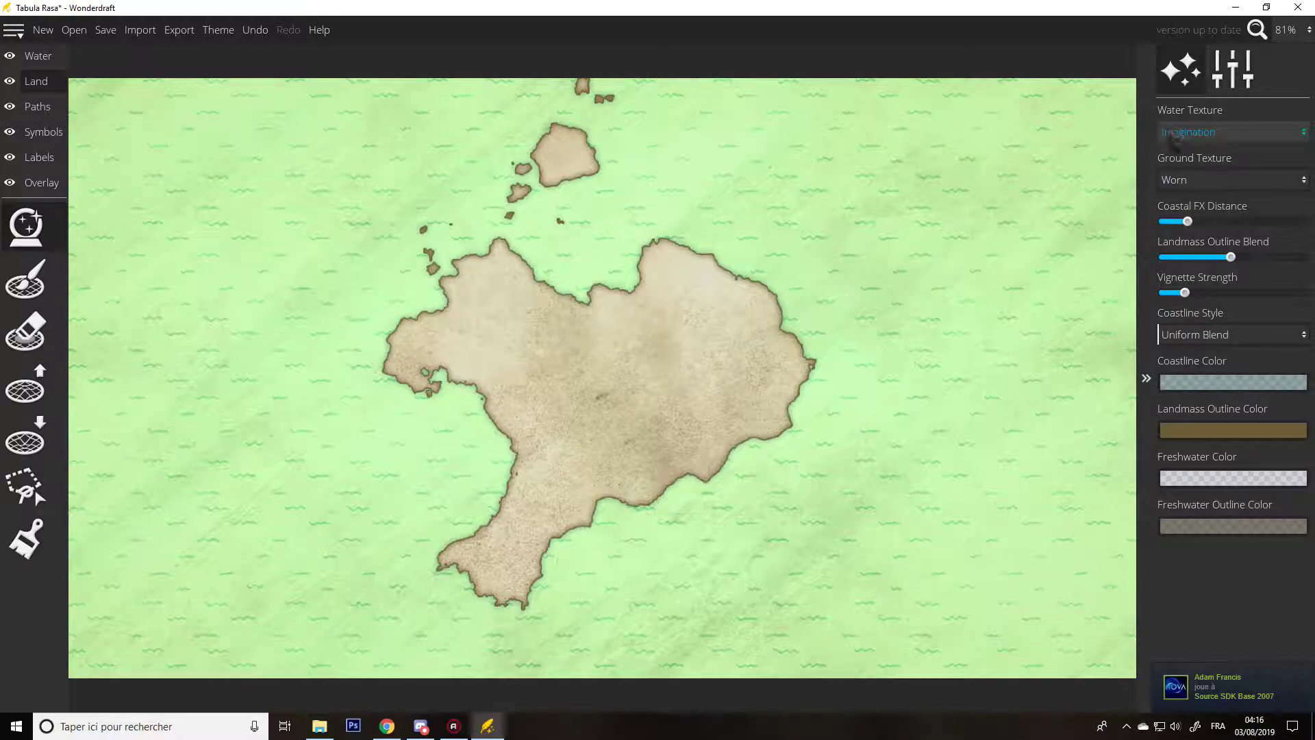
pyautogui.click(1173, 133)
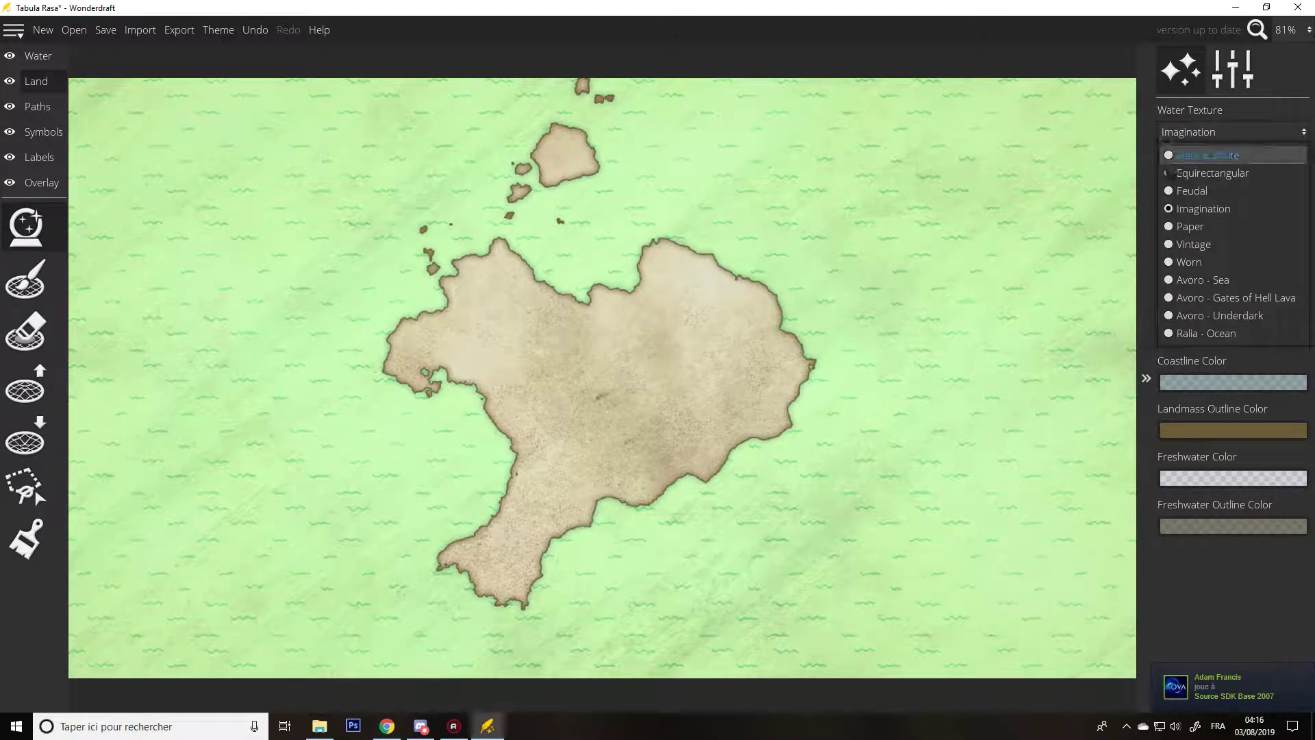
pyautogui.click(1180, 262)
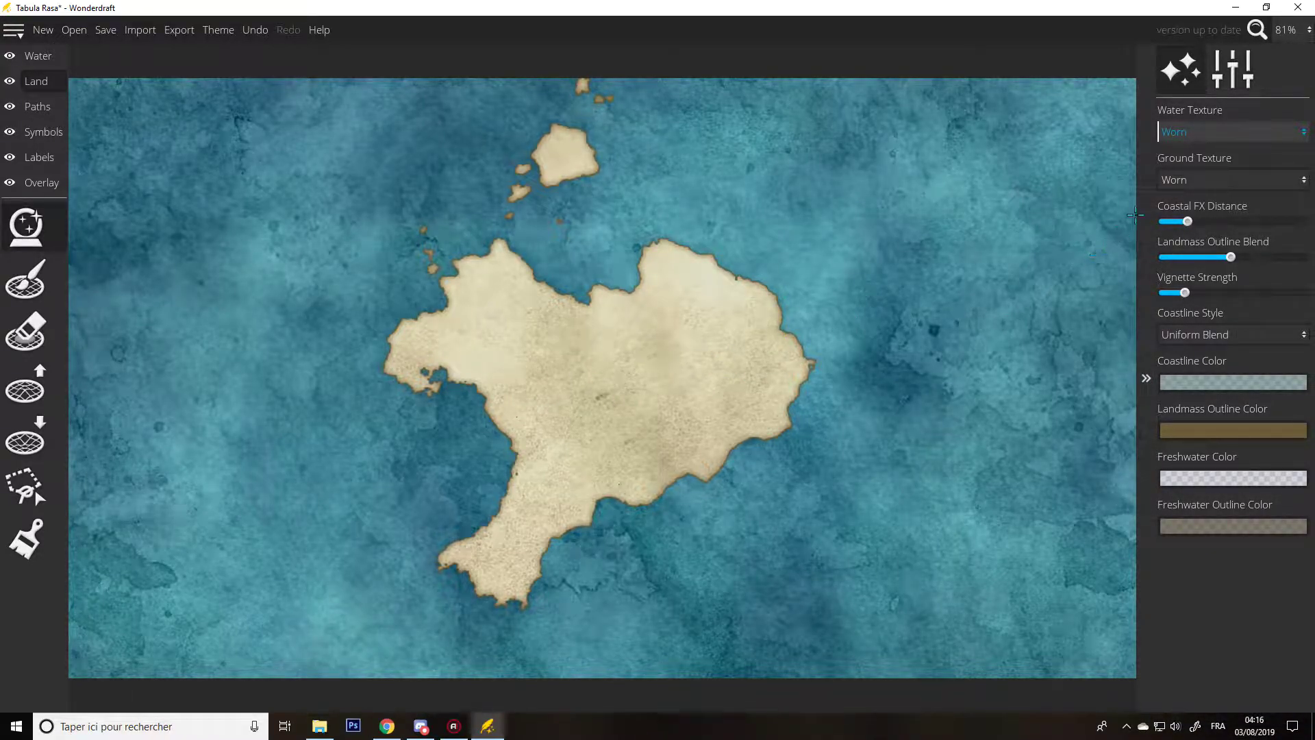
# - Try the Black & White, Equirectangular and Feudal ground textures on the continent
pyautogui.click(1171, 182)
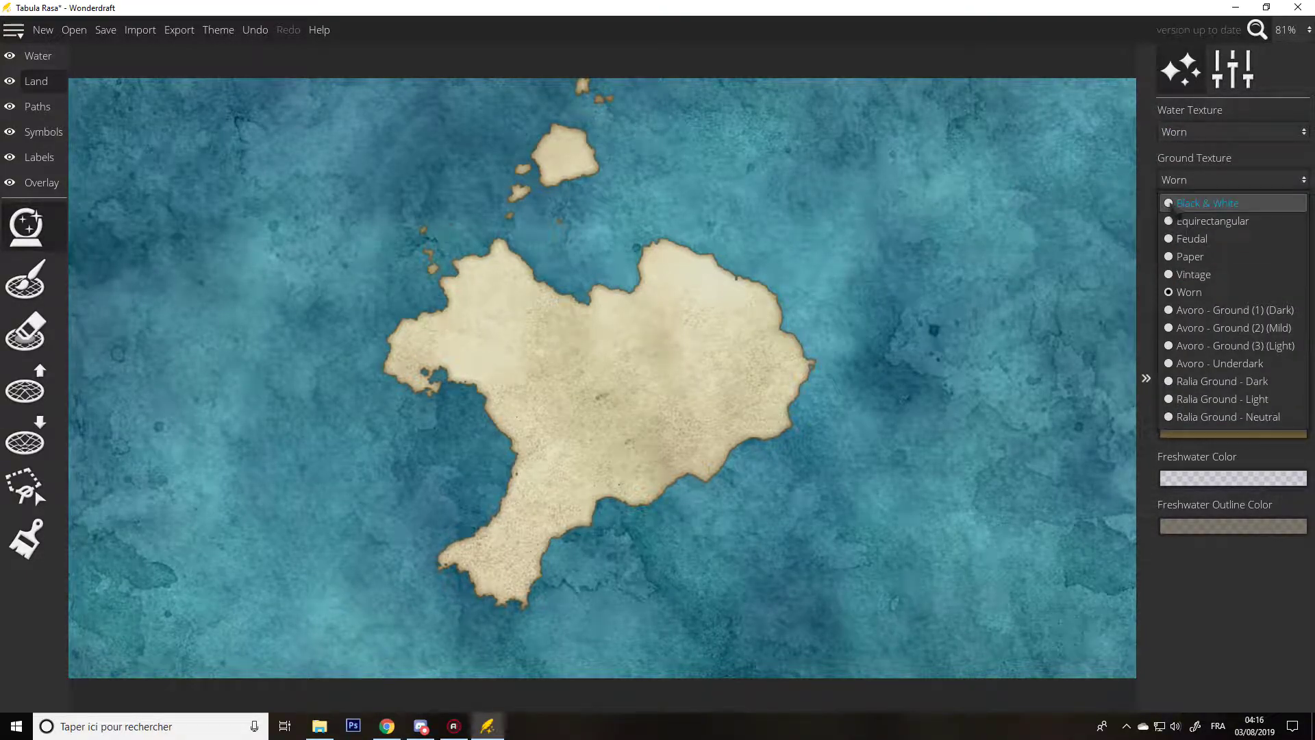
pyautogui.click(1173, 204)
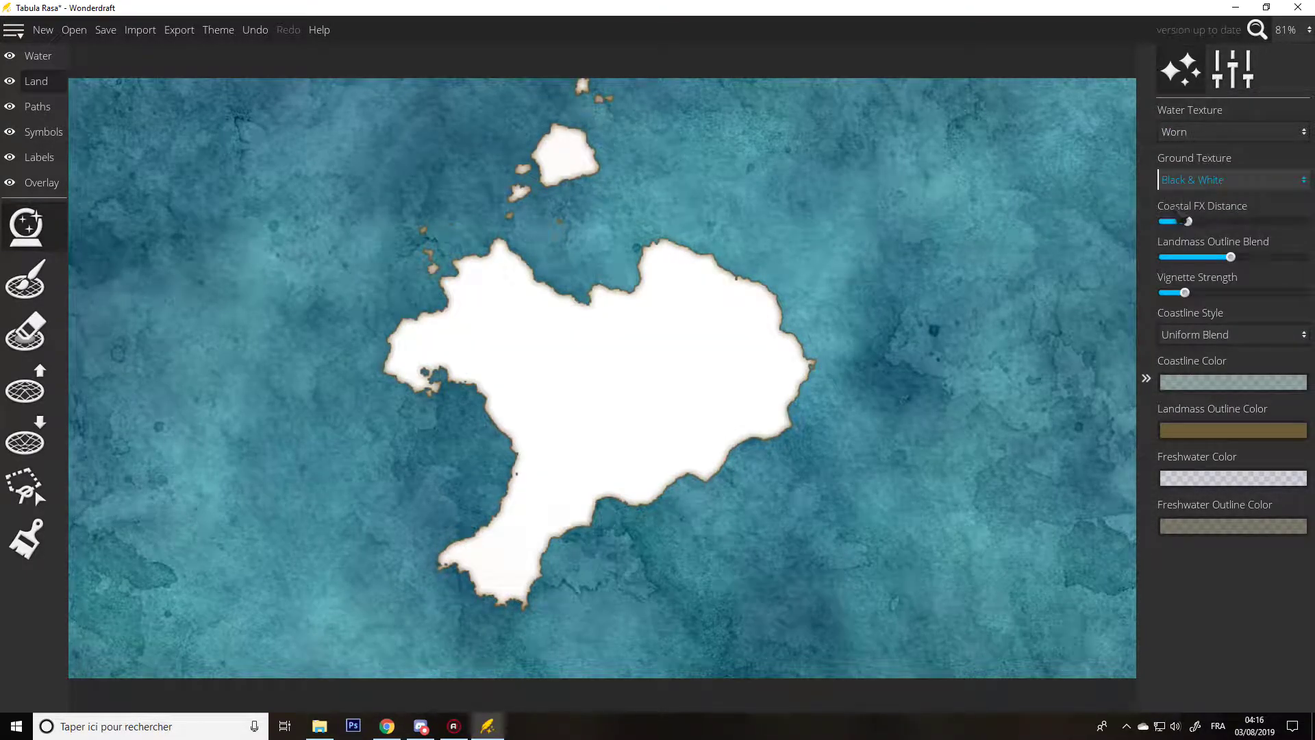
pyautogui.click(1174, 180)
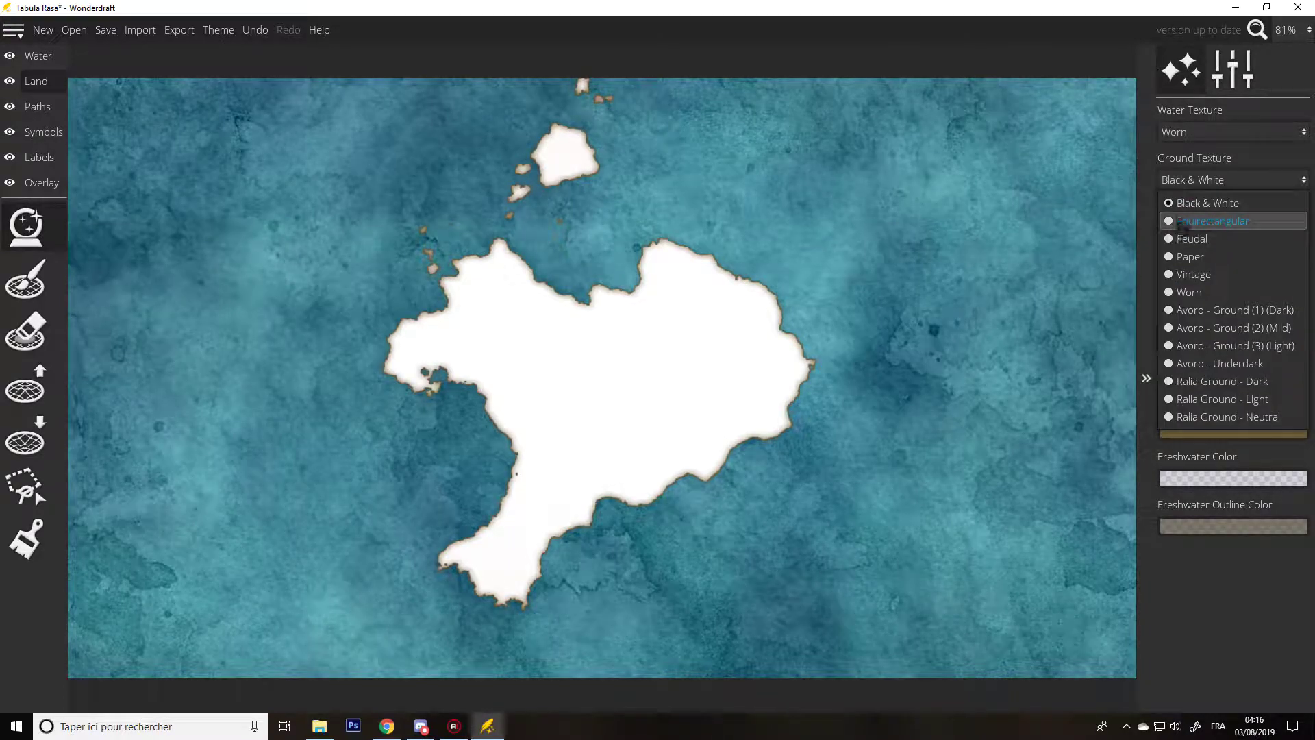
pyautogui.click(1178, 219)
pyautogui.click(1183, 181)
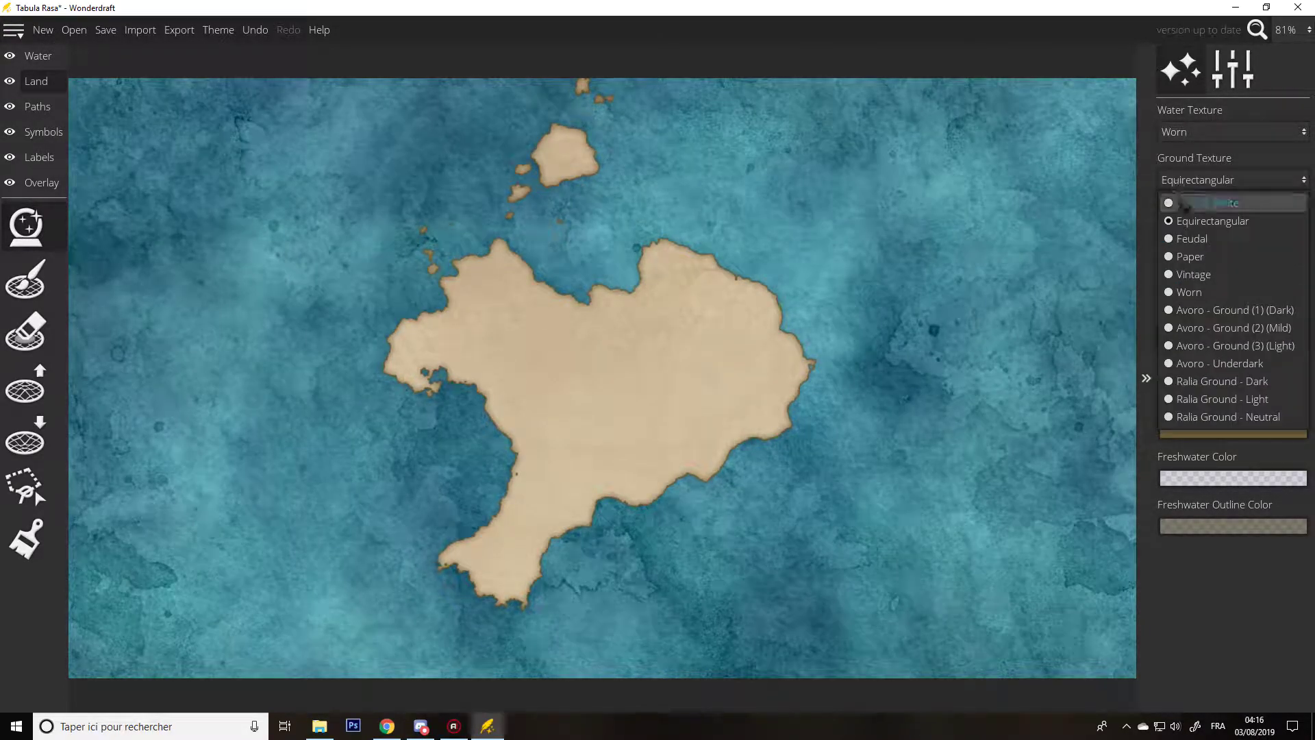
pyautogui.click(1179, 242)
# - Try the Paper and Vintage ground textures, and restore the Worn ground texture
pyautogui.click(1181, 180)
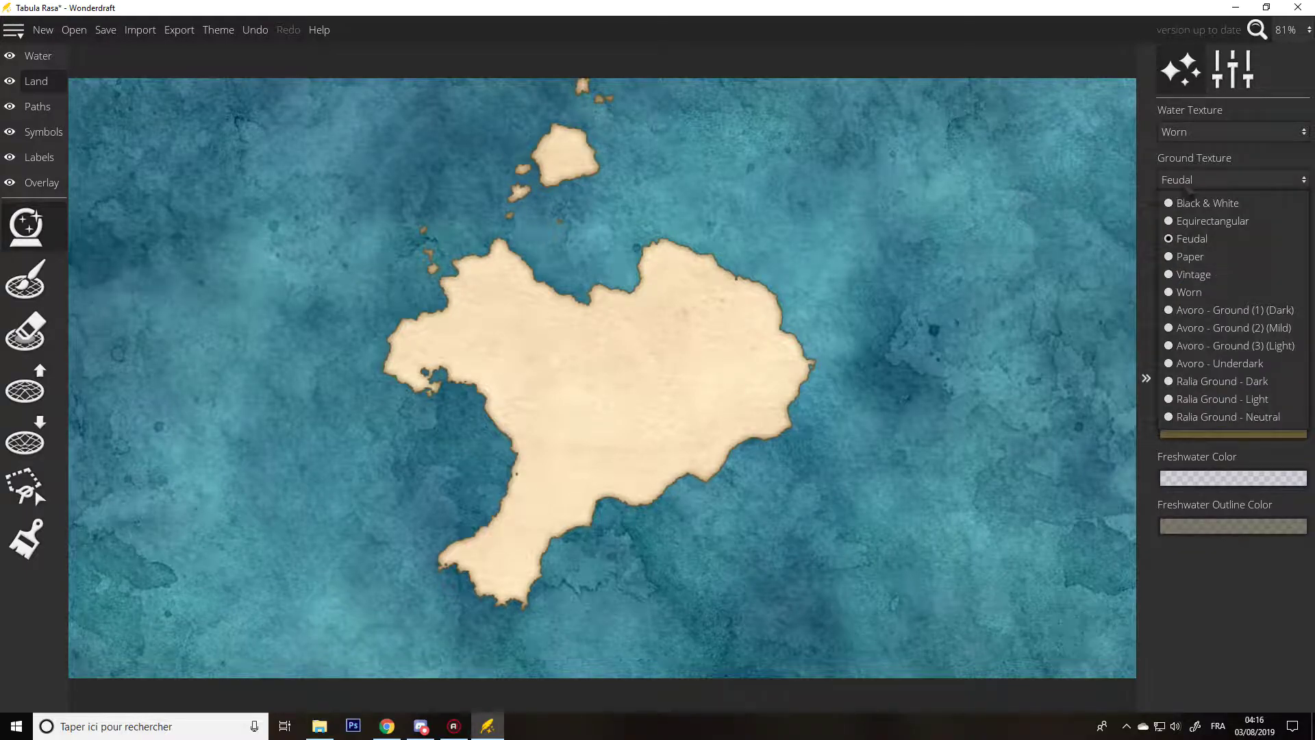
pyautogui.click(1182, 258)
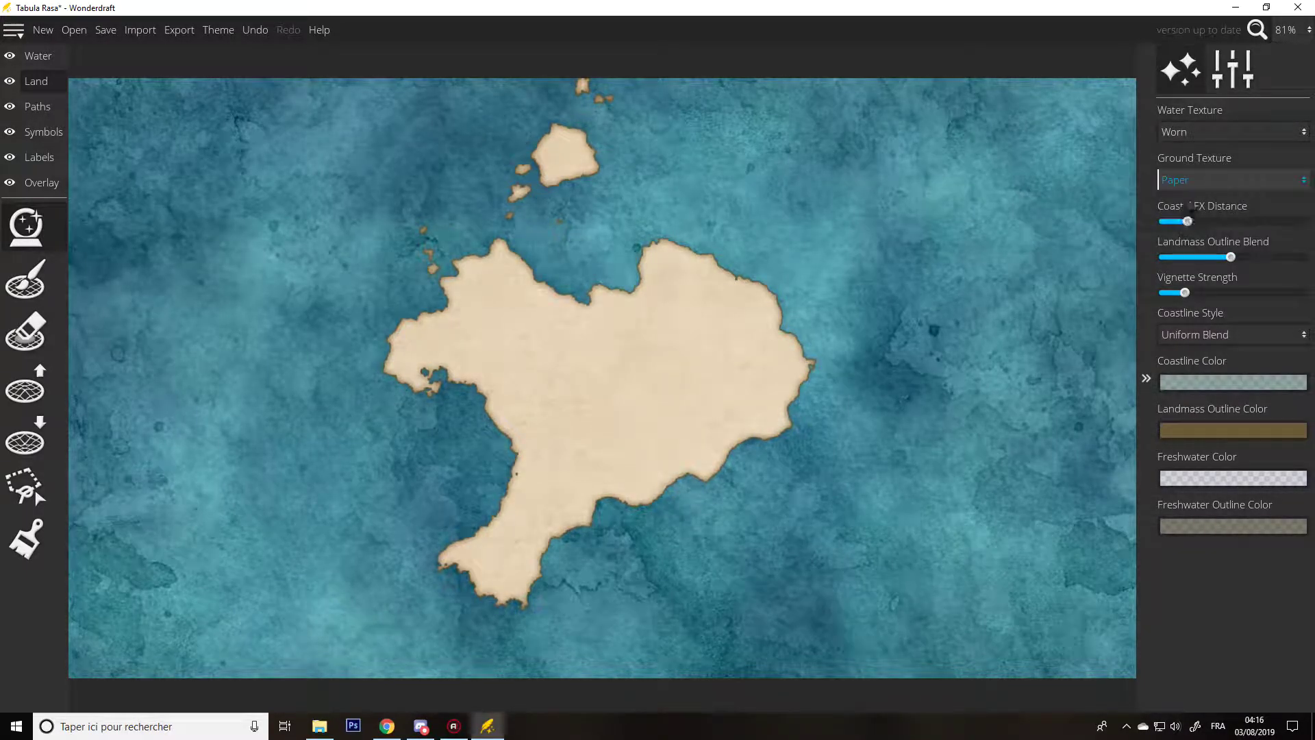
pyautogui.click(1185, 183)
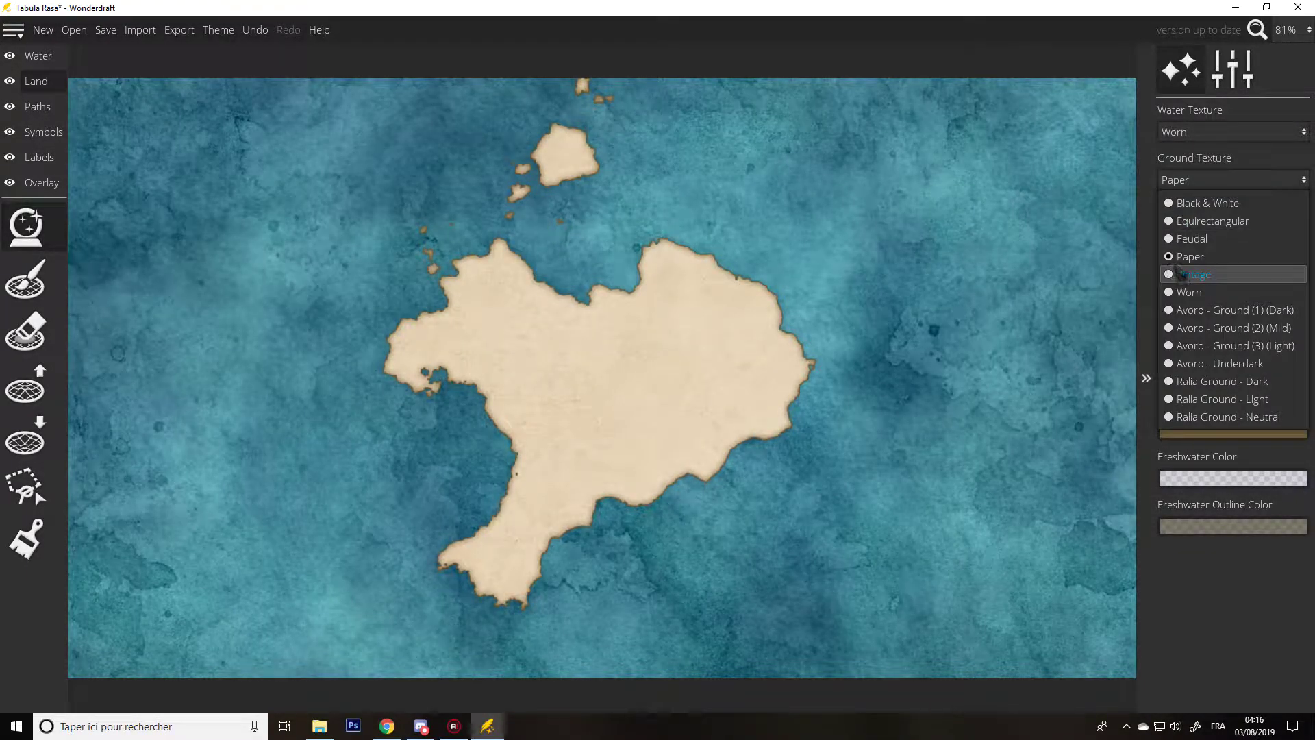
pyautogui.click(1182, 274)
pyautogui.click(1190, 184)
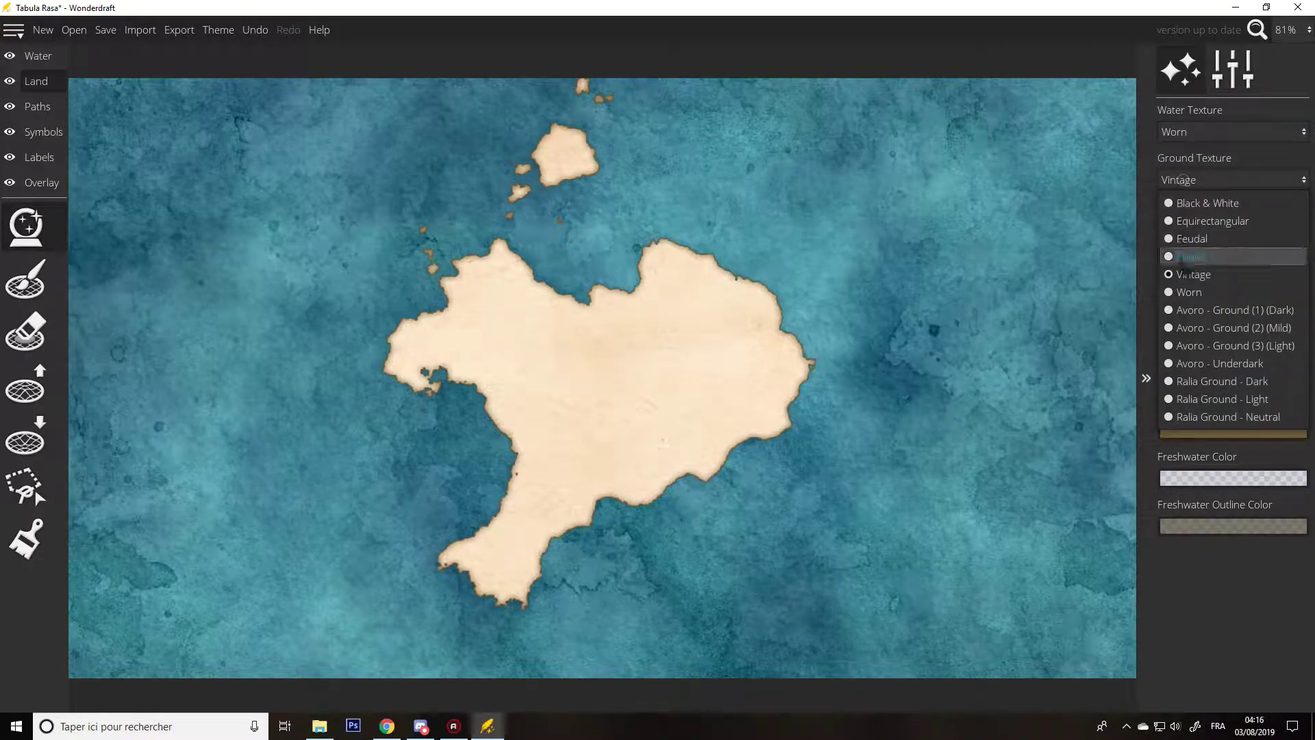
pyautogui.click(1183, 293)
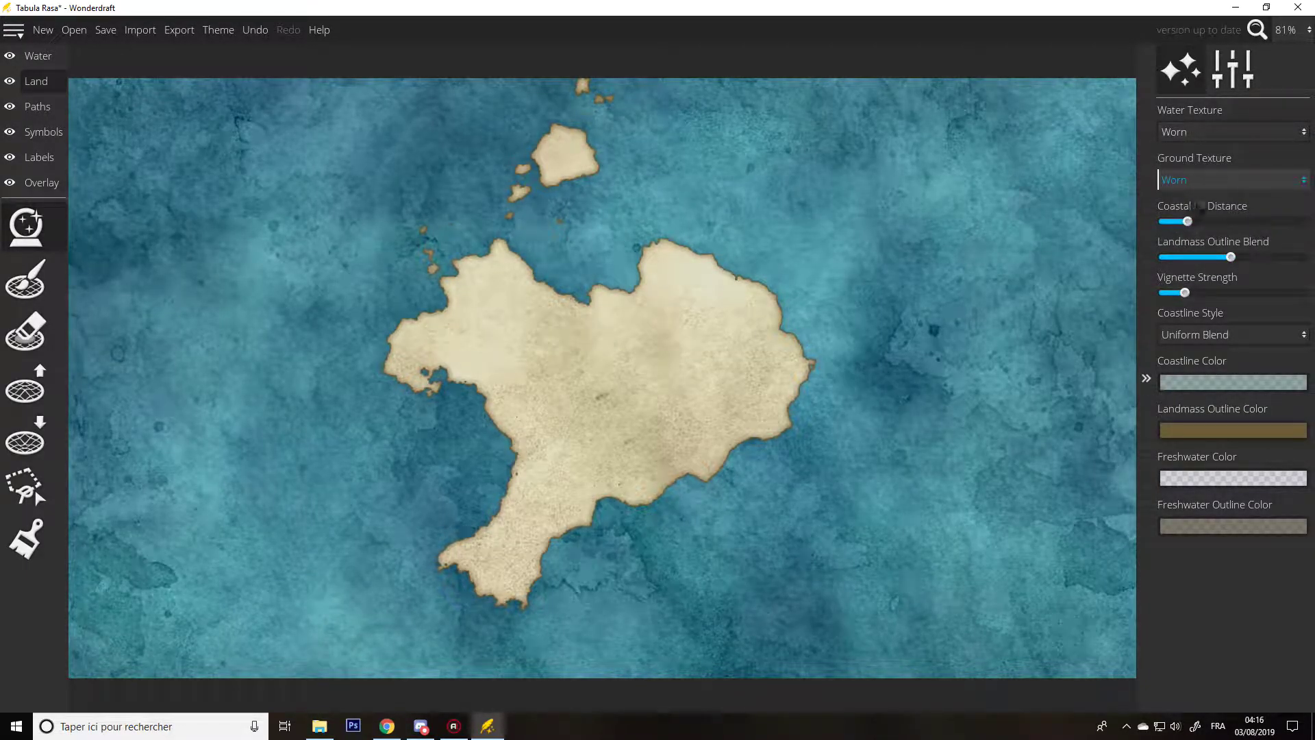
pyautogui.click(1197, 183)
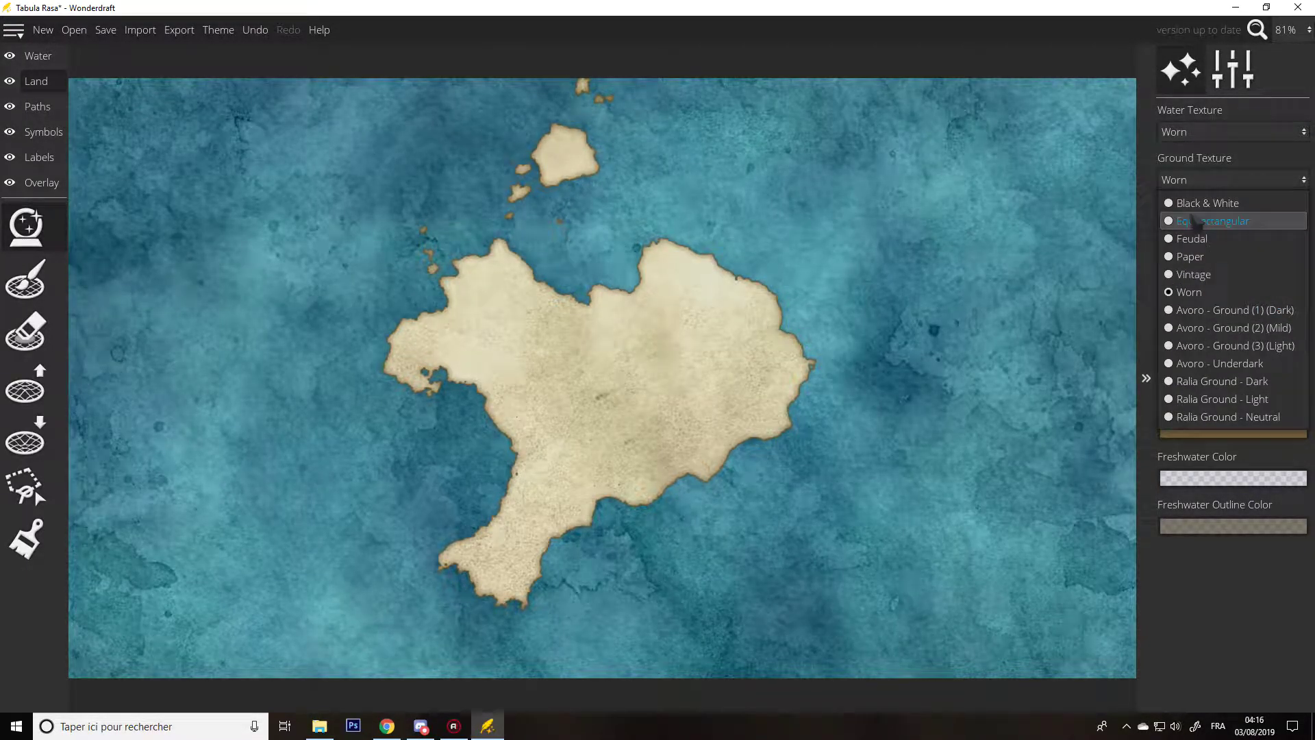
pyautogui.click(1198, 190)
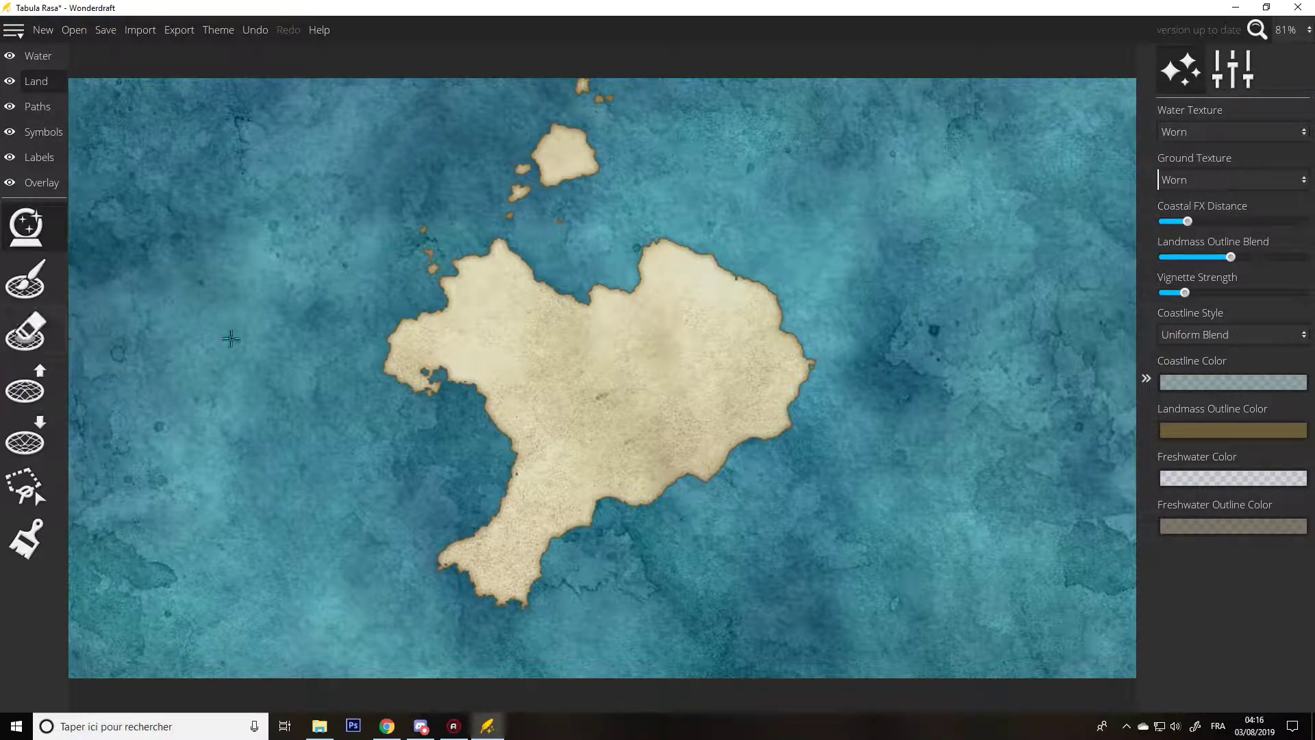
# - Erase the generated continent and all its islands with an enlarged landmass eraser, and reduce the eraser size to 92
pyautogui.click(34, 328)
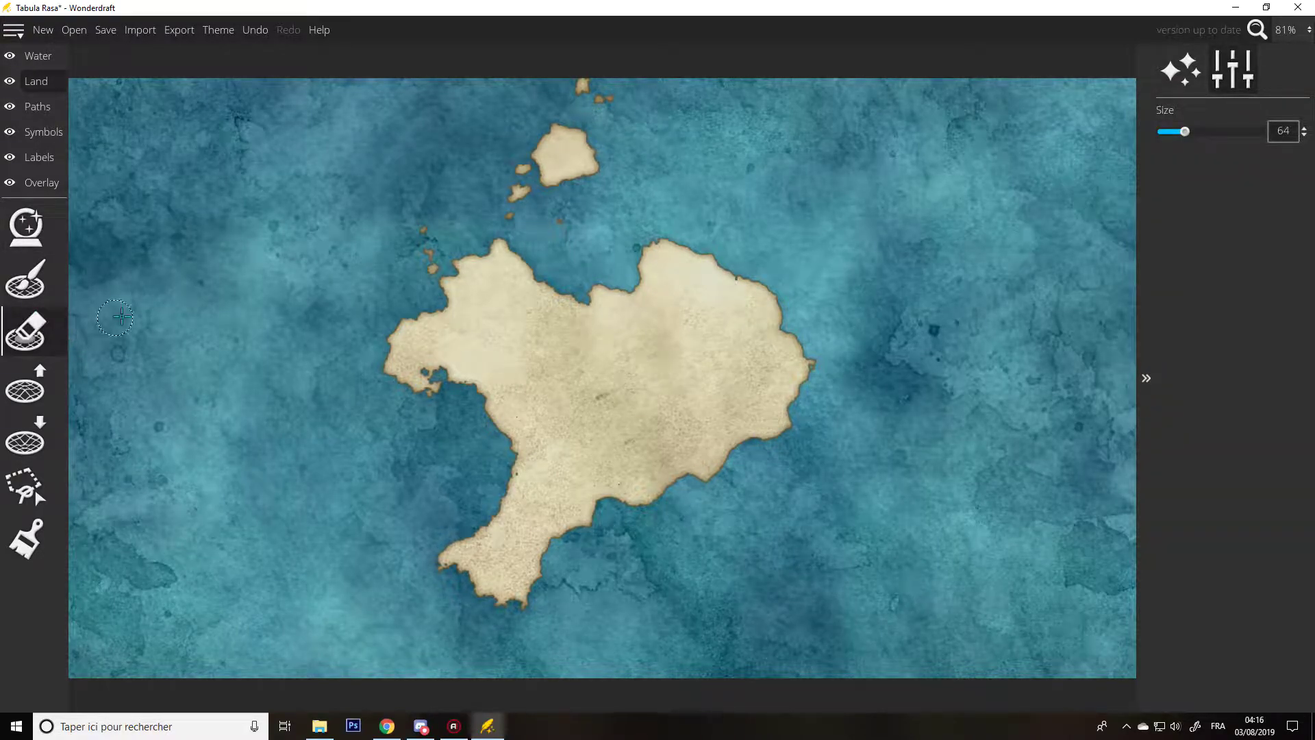
pyautogui.moveTo(407, 340)
pyautogui.mouseDown()
pyautogui.moveTo(378, 335)
pyautogui.moveTo(391, 364)
pyautogui.moveTo(399, 349)
pyautogui.moveTo(504, 367)
pyautogui.moveTo(536, 342)
pyautogui.moveTo(533, 325)
pyautogui.moveTo(721, 407)
pyautogui.moveTo(691, 365)
pyautogui.moveTo(822, 370)
pyautogui.mouseUp()
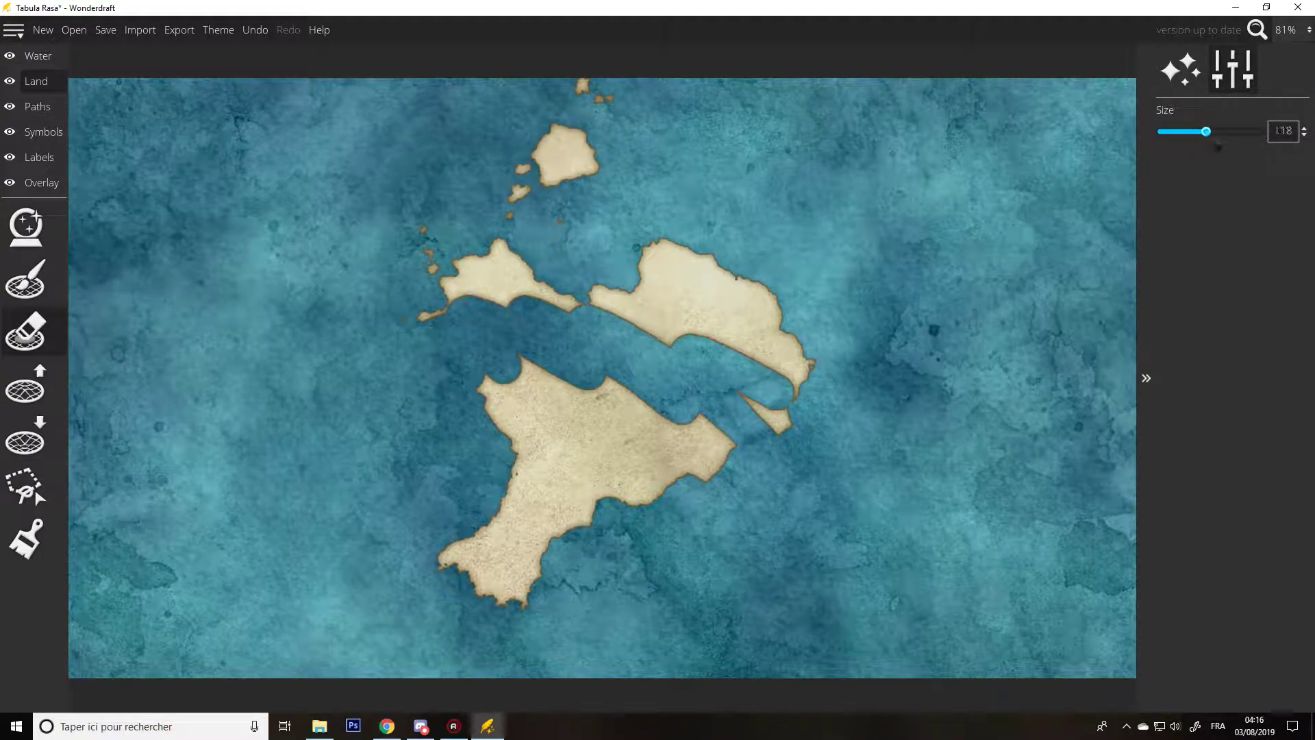
pyautogui.moveTo(643, 157)
pyautogui.mouseDown()
pyautogui.moveTo(589, 118)
pyautogui.moveTo(601, 129)
pyautogui.moveTo(577, 171)
pyautogui.moveTo(538, 203)
pyautogui.moveTo(395, 266)
pyautogui.moveTo(451, 283)
pyautogui.moveTo(633, 272)
pyautogui.moveTo(705, 289)
pyautogui.moveTo(766, 331)
pyautogui.moveTo(799, 398)
pyautogui.moveTo(767, 407)
pyautogui.moveTo(676, 355)
pyautogui.moveTo(649, 358)
pyautogui.moveTo(631, 410)
pyautogui.moveTo(573, 420)
pyautogui.moveTo(599, 434)
pyautogui.moveTo(496, 391)
pyautogui.moveTo(567, 496)
pyautogui.moveTo(493, 589)
pyautogui.mouseUp()
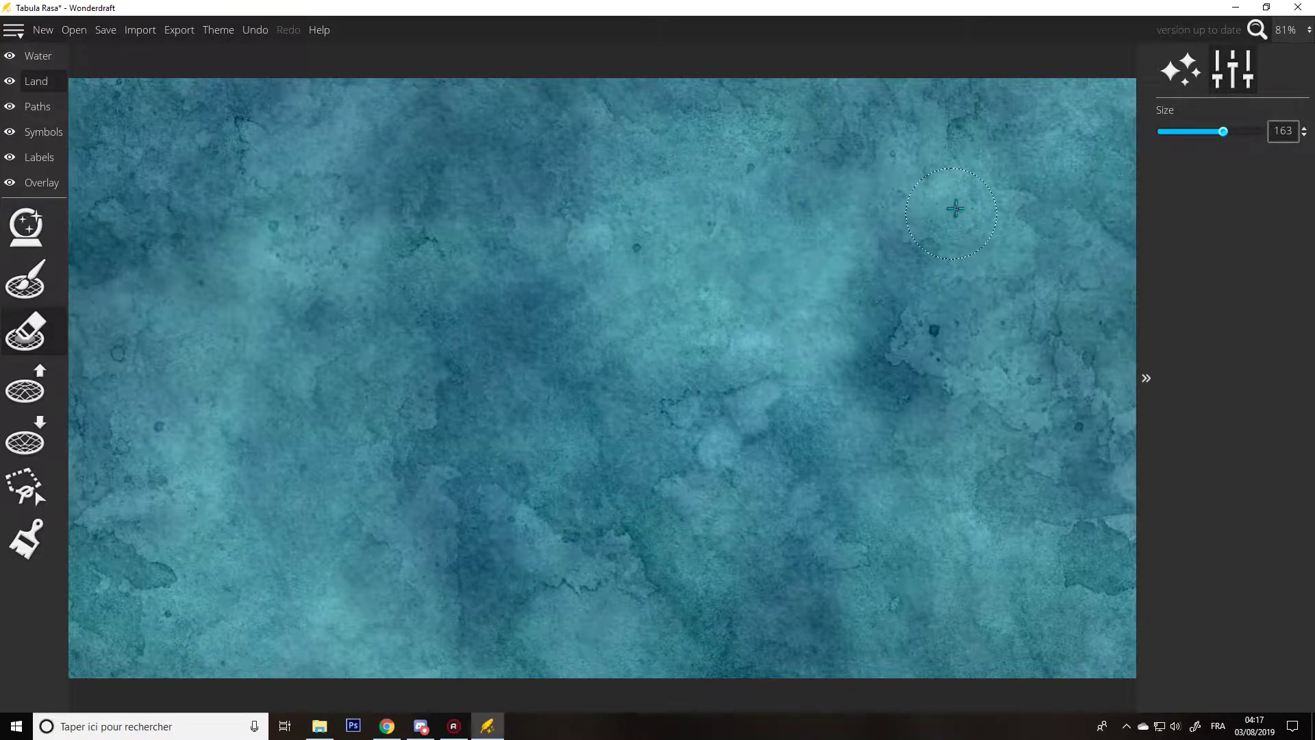
pyautogui.moveTo(1221, 135); pyautogui.dragTo(1204, 135)
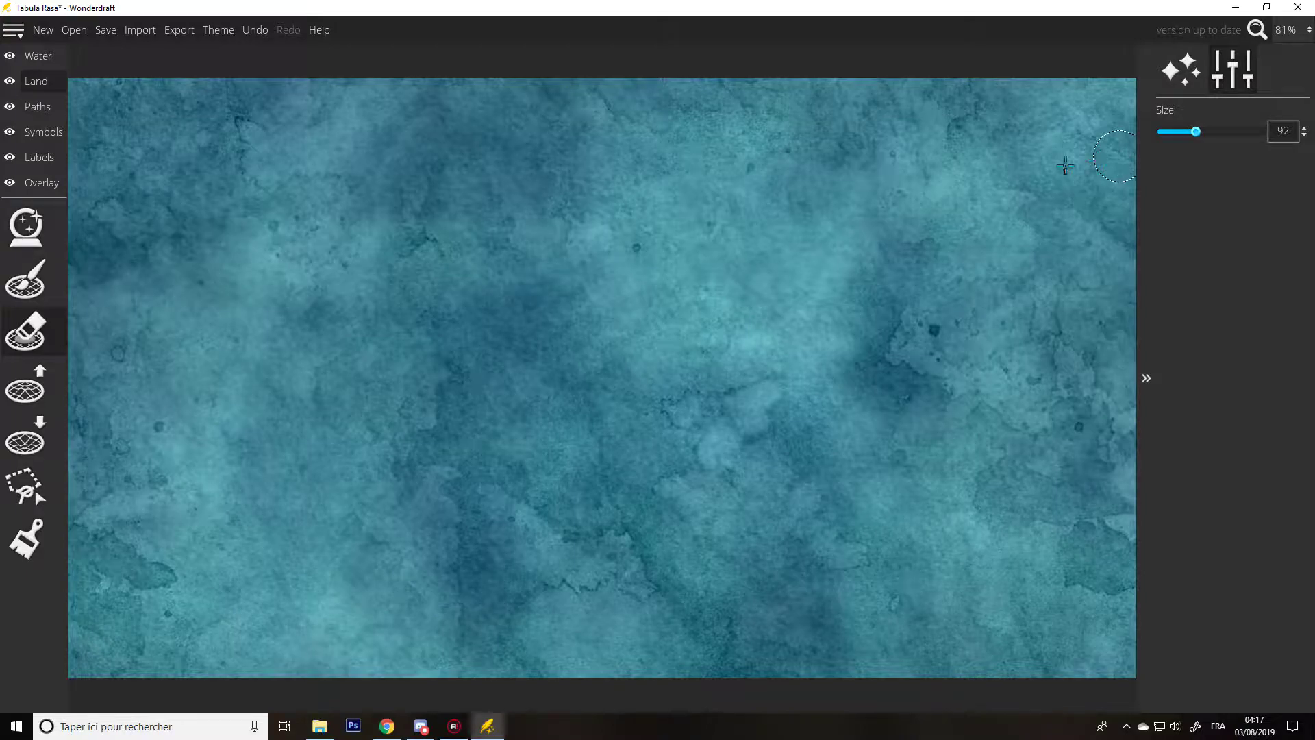
# - Outline a large central continent and two partial landmasses in the map's northeast and southeast corners with the landmass brush at size 64
pyautogui.click(41, 293)
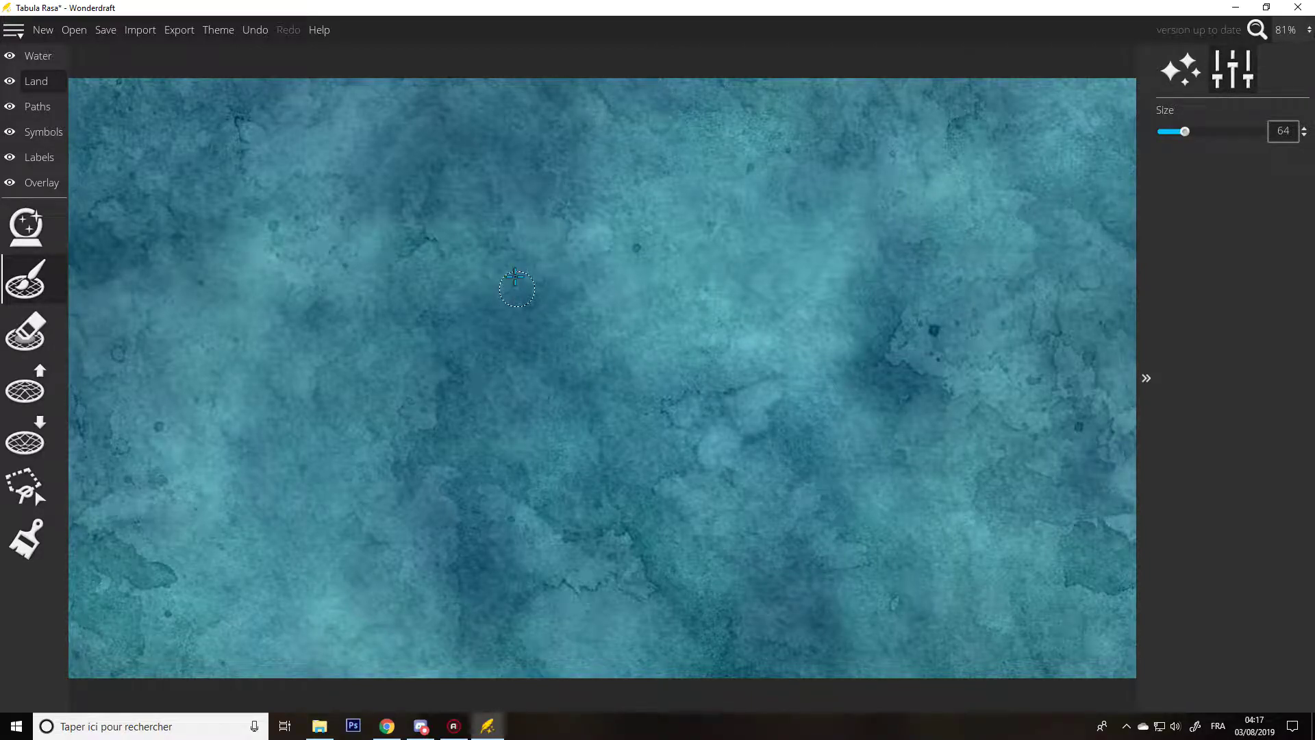
pyautogui.moveTo(574, 225)
pyautogui.mouseDown()
pyautogui.moveTo(607, 246)
pyautogui.moveTo(680, 246)
pyautogui.moveTo(722, 293)
pyautogui.moveTo(788, 297)
pyautogui.moveTo(815, 336)
pyautogui.moveTo(811, 369)
pyautogui.moveTo(763, 445)
pyautogui.moveTo(796, 514)
pyautogui.moveTo(675, 575)
pyautogui.moveTo(507, 604)
pyautogui.moveTo(454, 559)
pyautogui.moveTo(369, 441)
pyautogui.moveTo(379, 442)
pyautogui.moveTo(319, 422)
pyautogui.moveTo(324, 360)
pyautogui.moveTo(349, 312)
pyautogui.moveTo(327, 265)
pyautogui.moveTo(345, 234)
pyautogui.moveTo(405, 198)
pyautogui.moveTo(536, 165)
pyautogui.moveTo(574, 226)
pyautogui.mouseUp()
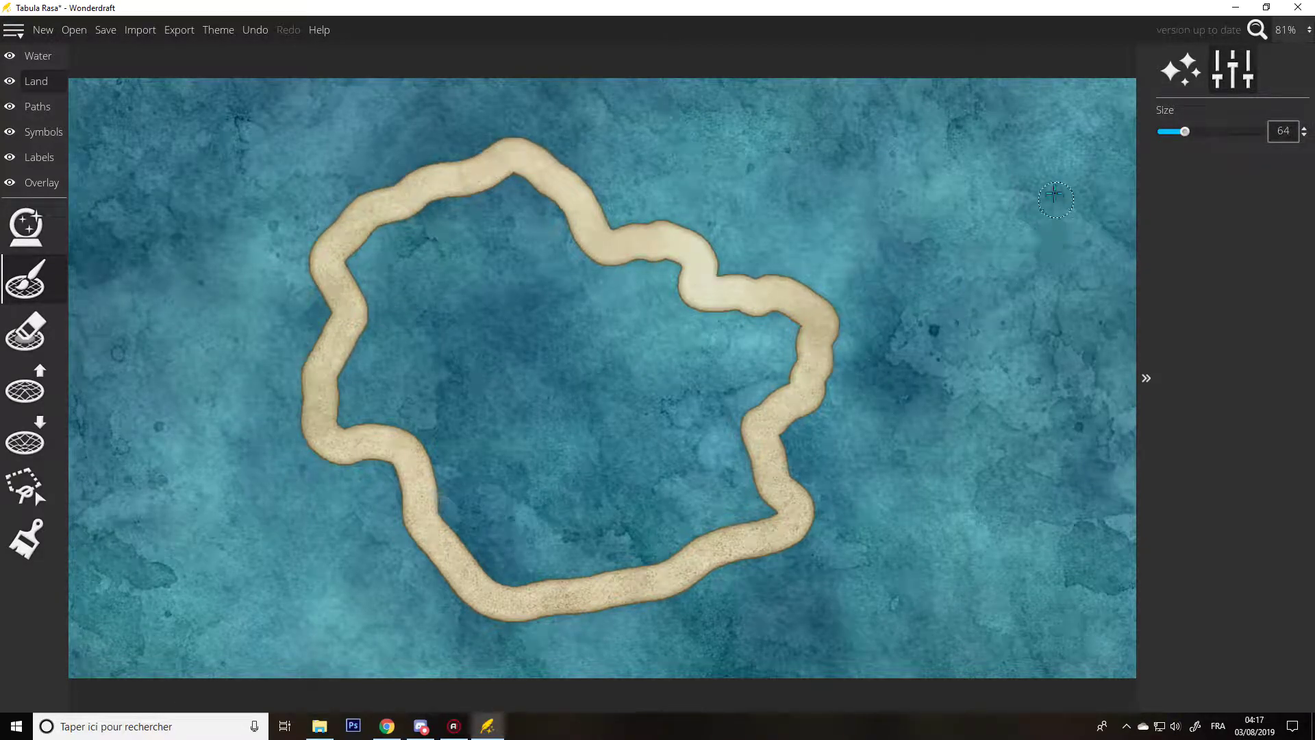
pyautogui.moveTo(1115, 283)
pyautogui.mouseDown()
pyautogui.moveTo(1080, 238)
pyautogui.moveTo(985, 234)
pyautogui.moveTo(978, 201)
pyautogui.moveTo(1006, 153)
pyautogui.moveTo(890, 92)
pyautogui.mouseUp()
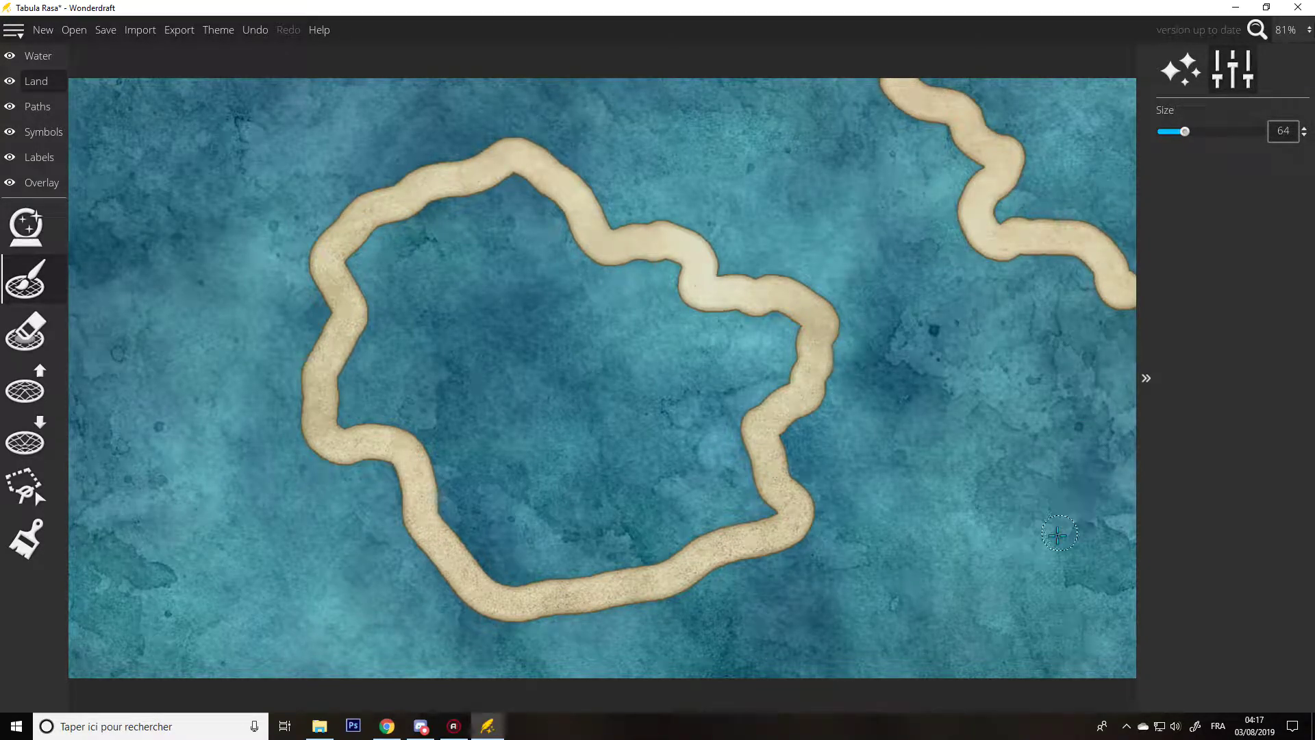
pyautogui.moveTo(1046, 673)
pyautogui.mouseDown()
pyautogui.moveTo(1092, 669)
pyautogui.moveTo(1092, 625)
pyautogui.moveTo(1122, 565)
pyautogui.moveTo(1051, 609)
pyautogui.moveTo(1009, 670)
pyautogui.moveTo(1025, 666)
pyautogui.mouseUp()
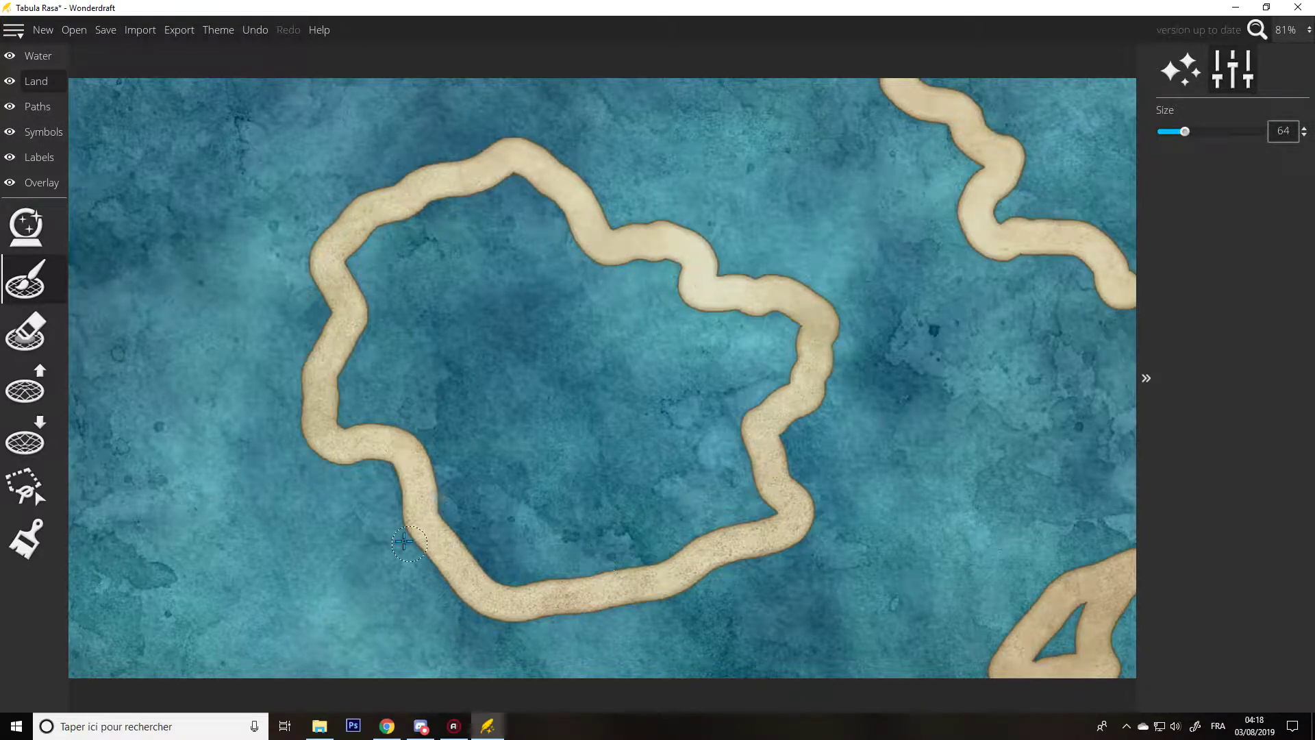
# - Fill in the two corner landmasses, and fill the central continent's interior with the landmass brush enlarged to 97
pyautogui.moveTo(1021, 628)
pyautogui.mouseDown()
pyautogui.moveTo(1026, 655)
pyautogui.moveTo(1116, 618)
pyautogui.moveTo(1123, 666)
pyautogui.mouseUp()
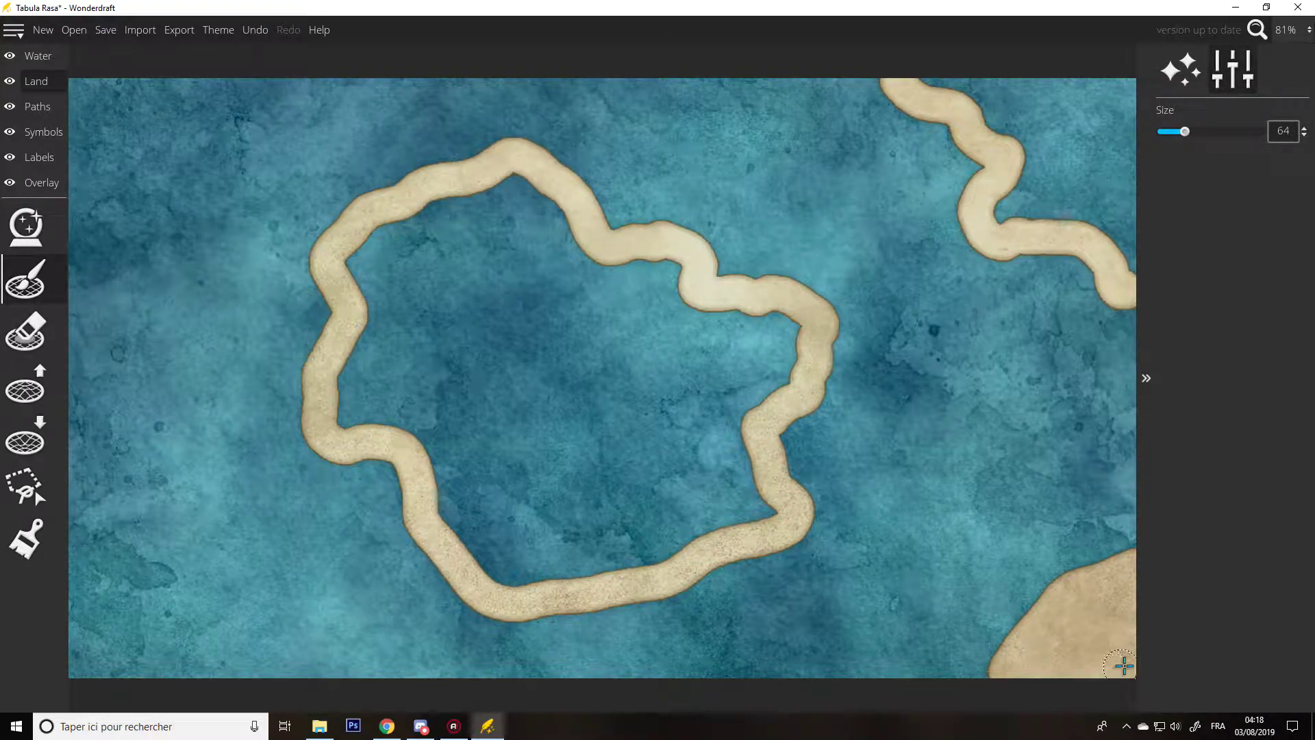
pyautogui.click(1151, 276)
pyautogui.moveTo(1138, 267)
pyautogui.mouseDown()
pyautogui.moveTo(1134, 237)
pyautogui.moveTo(1120, 244)
pyautogui.moveTo(1133, 165)
pyautogui.moveTo(1126, 263)
pyautogui.moveTo(1136, 168)
pyautogui.moveTo(1123, 91)
pyautogui.moveTo(928, 73)
pyautogui.moveTo(1008, 141)
pyautogui.moveTo(1005, 200)
pyautogui.moveTo(1092, 209)
pyautogui.moveTo(1106, 227)
pyautogui.moveTo(1117, 105)
pyautogui.moveTo(1011, 103)
pyautogui.moveTo(1022, 135)
pyautogui.moveTo(1053, 153)
pyautogui.moveTo(1087, 142)
pyautogui.moveTo(1089, 120)
pyautogui.moveTo(1045, 125)
pyautogui.moveTo(1054, 158)
pyautogui.mouseUp()
pyautogui.click(1284, 76)
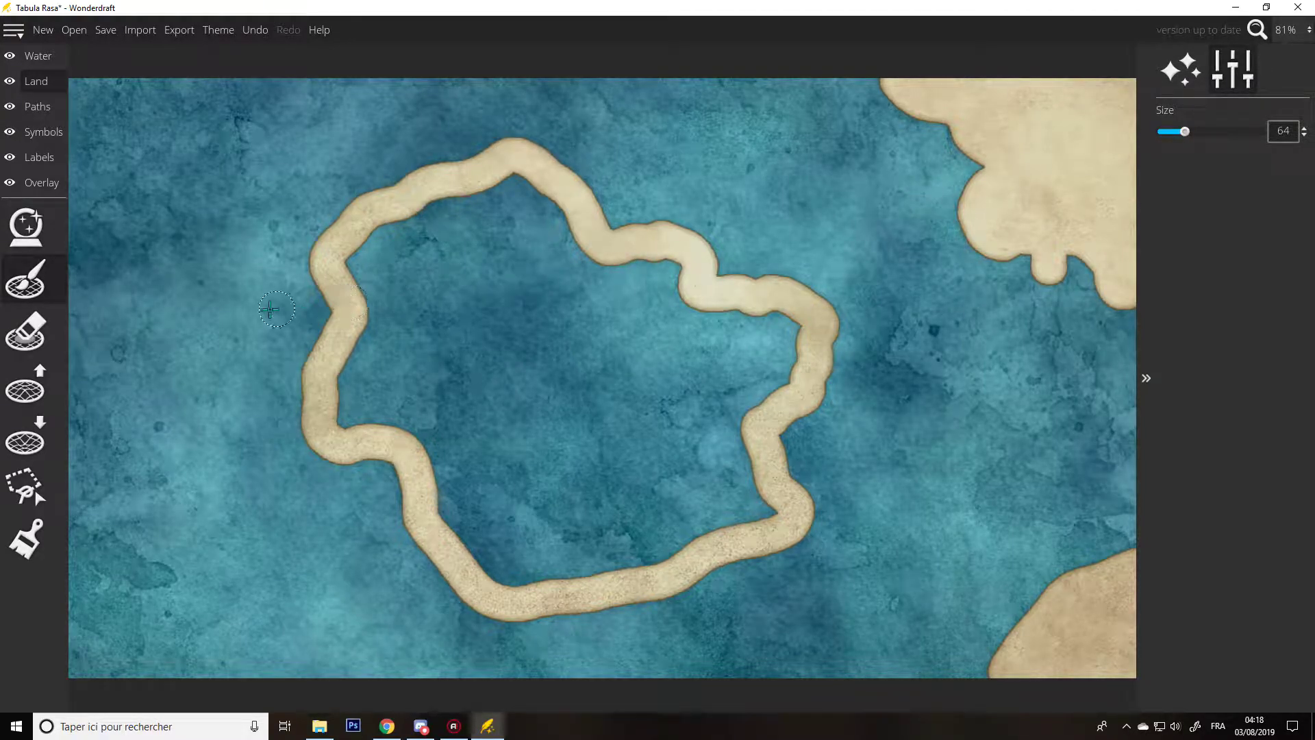
pyautogui.moveTo(403, 291)
pyautogui.mouseDown()
pyautogui.moveTo(391, 219)
pyautogui.moveTo(641, 558)
pyautogui.mouseUp()
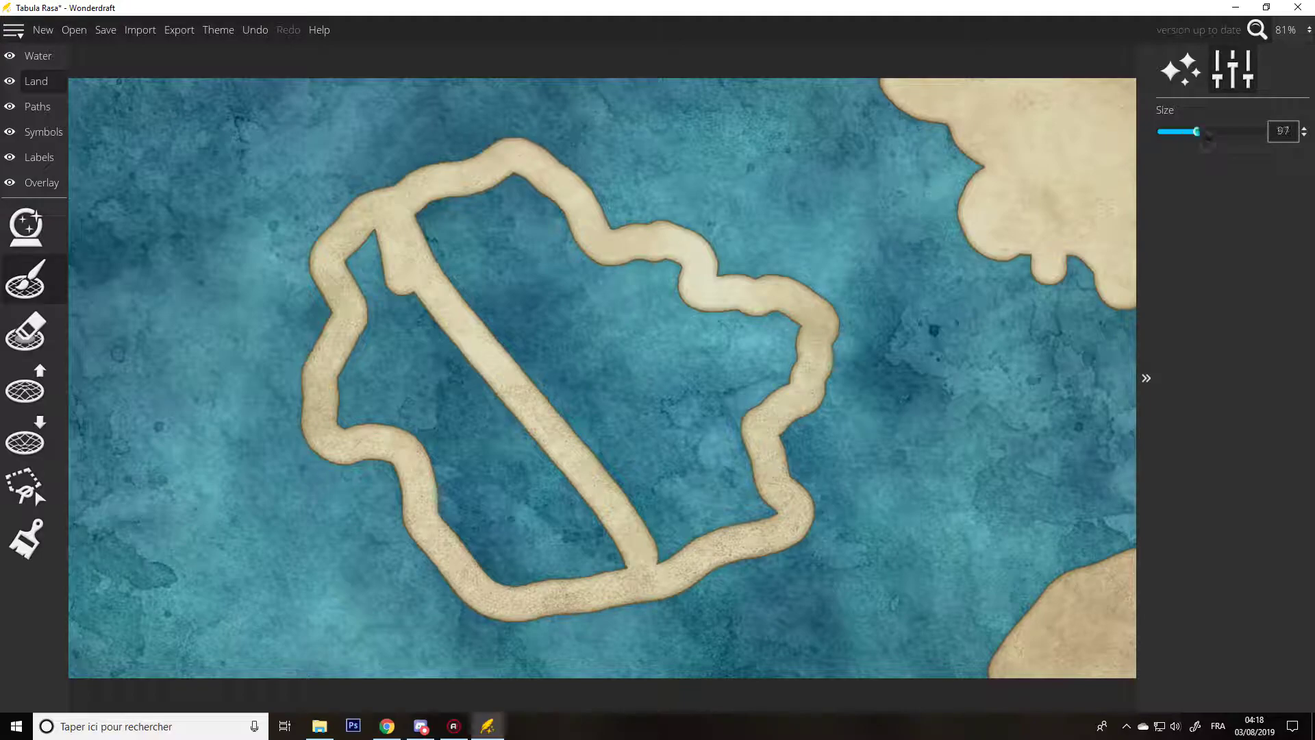
pyautogui.moveTo(706, 301)
pyautogui.mouseDown()
pyautogui.moveTo(772, 344)
pyautogui.moveTo(740, 411)
pyautogui.moveTo(769, 378)
pyautogui.moveTo(732, 424)
pyautogui.moveTo(751, 490)
pyautogui.moveTo(713, 522)
pyautogui.moveTo(755, 507)
pyautogui.moveTo(528, 568)
pyautogui.moveTo(664, 551)
pyautogui.moveTo(601, 448)
pyautogui.moveTo(647, 477)
pyautogui.moveTo(689, 478)
pyautogui.moveTo(681, 400)
pyautogui.moveTo(734, 372)
pyautogui.moveTo(659, 274)
pyautogui.moveTo(643, 322)
pyautogui.moveTo(615, 301)
pyautogui.moveTo(519, 333)
pyautogui.moveTo(564, 411)
pyautogui.moveTo(656, 499)
pyautogui.moveTo(724, 484)
pyautogui.moveTo(542, 291)
pyautogui.moveTo(515, 191)
pyautogui.moveTo(571, 277)
pyautogui.moveTo(514, 251)
pyautogui.moveTo(482, 204)
pyautogui.moveTo(420, 222)
pyautogui.moveTo(510, 336)
pyautogui.moveTo(362, 249)
pyautogui.moveTo(377, 307)
pyautogui.moveTo(509, 424)
pyautogui.moveTo(574, 498)
pyautogui.moveTo(579, 537)
pyautogui.moveTo(374, 324)
pyautogui.moveTo(345, 405)
pyautogui.moveTo(401, 415)
pyautogui.moveTo(505, 556)
pyautogui.moveTo(452, 498)
pyautogui.moveTo(507, 546)
pyautogui.moveTo(424, 424)
pyautogui.mouseUp()
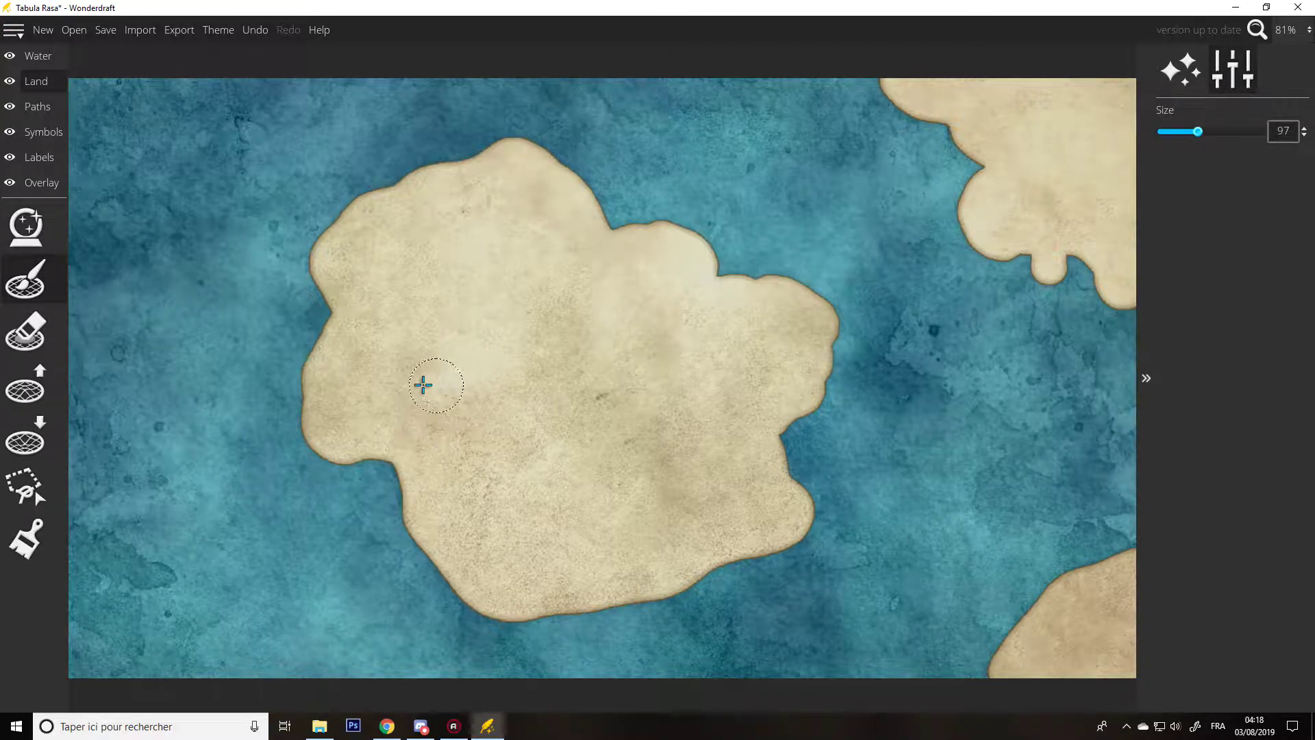
# - Roughen the central continent's southwestern coast using the Raise Landmass tool with brush size 57 and roughness 1
pyautogui.click(29, 403)
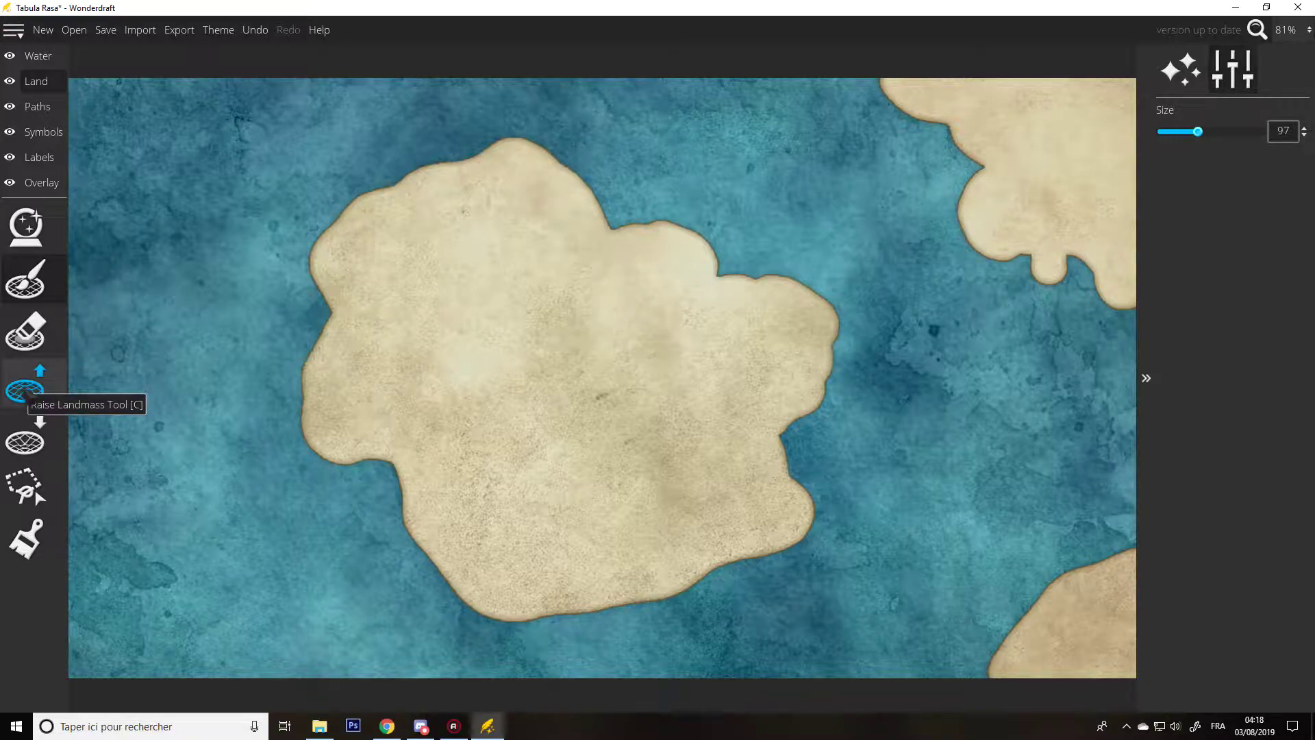
pyautogui.click(26, 392)
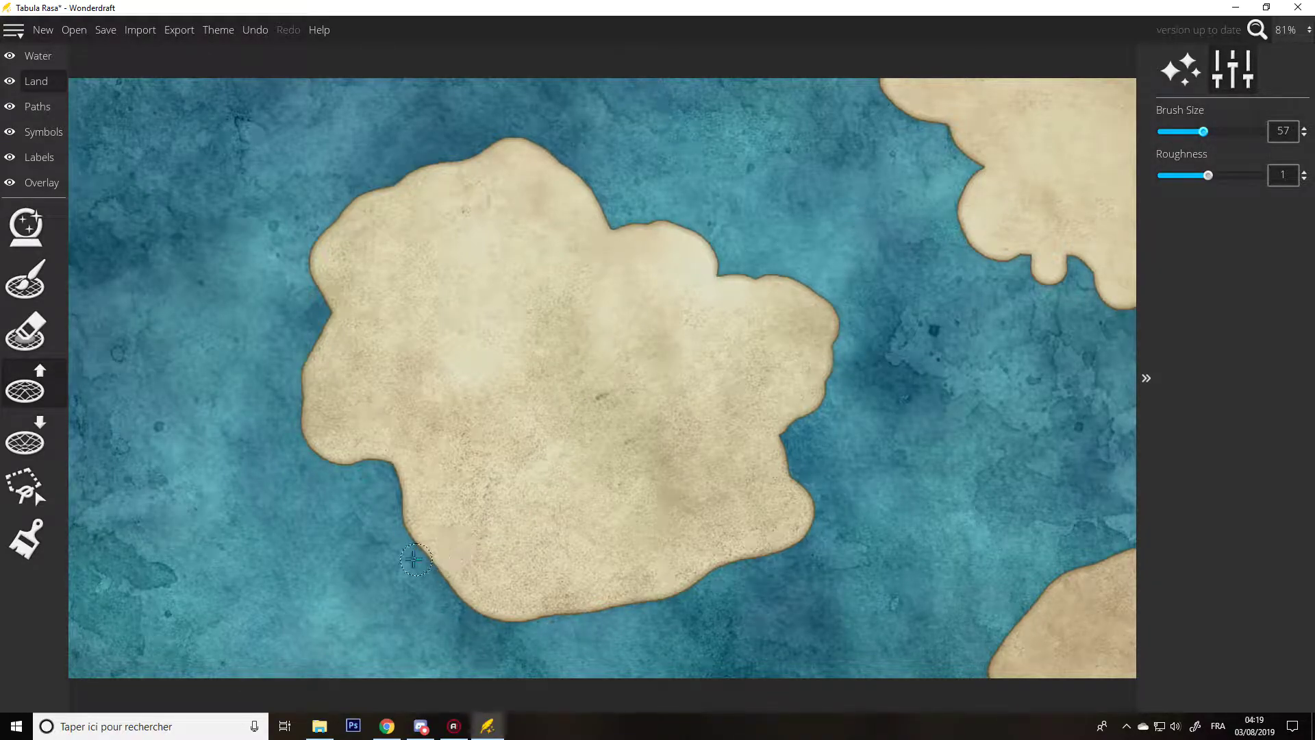
pyautogui.click(419, 562)
pyautogui.moveTo(408, 526)
pyautogui.mouseDown()
pyautogui.moveTo(394, 455)
pyautogui.moveTo(348, 461)
pyautogui.moveTo(319, 439)
pyautogui.mouseUp()
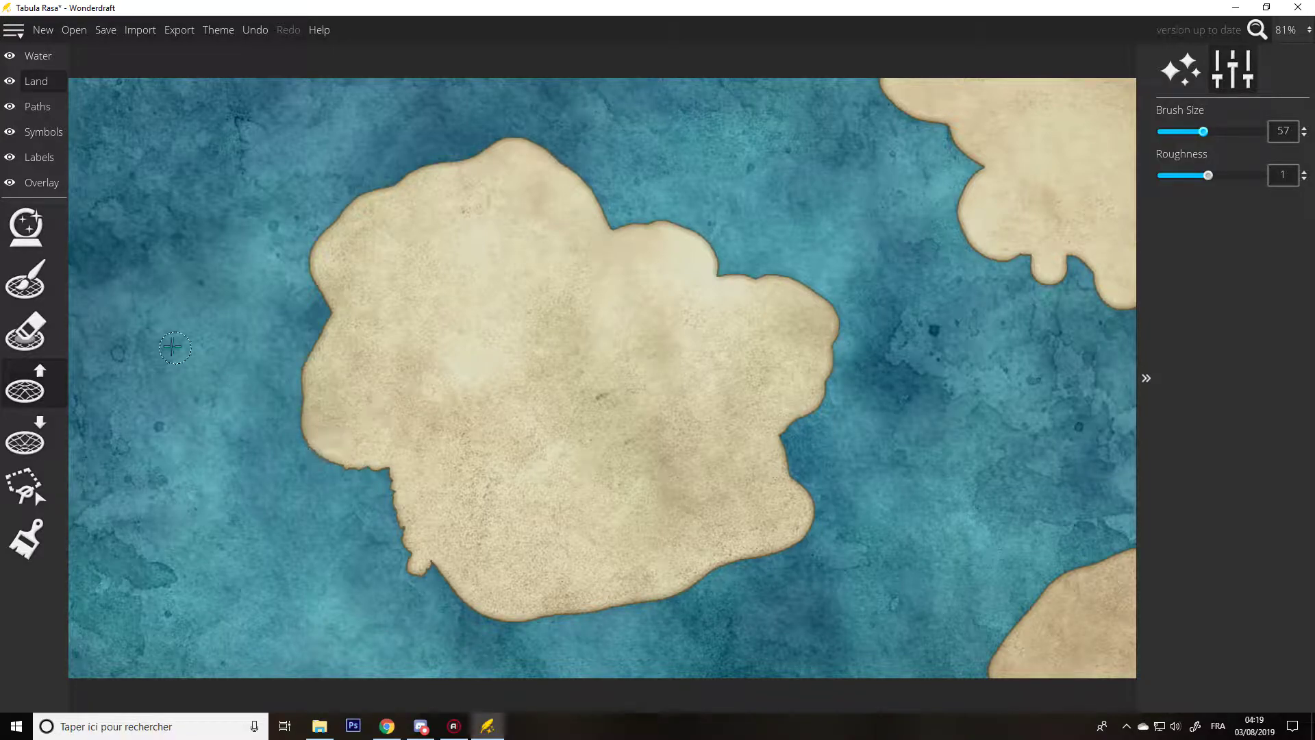
# - Widen the continent's western bulge with the size 97 landmass brush, and roughen its western and northwestern coasts with Raise Landmass
pyautogui.click(26, 280)
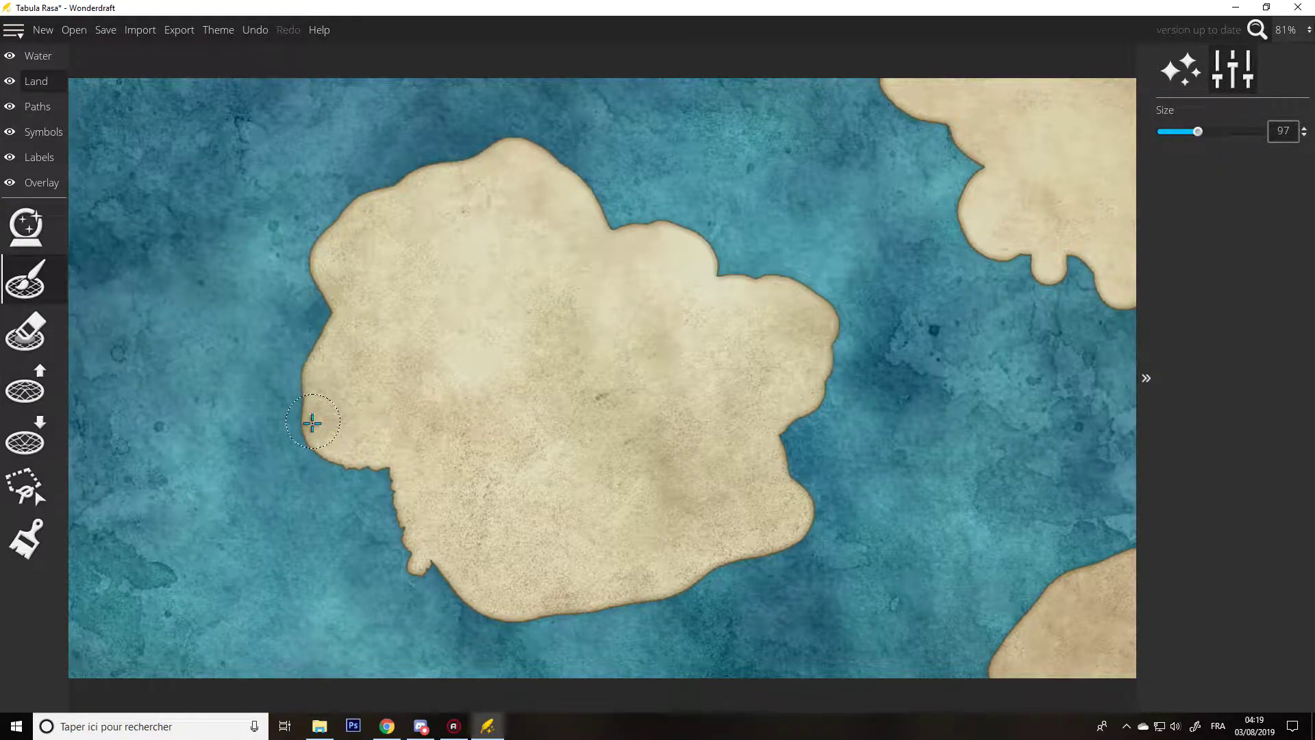
pyautogui.moveTo(326, 417)
pyautogui.mouseDown()
pyautogui.moveTo(311, 414)
pyautogui.moveTo(314, 376)
pyautogui.moveTo(344, 347)
pyautogui.moveTo(357, 370)
pyautogui.mouseUp()
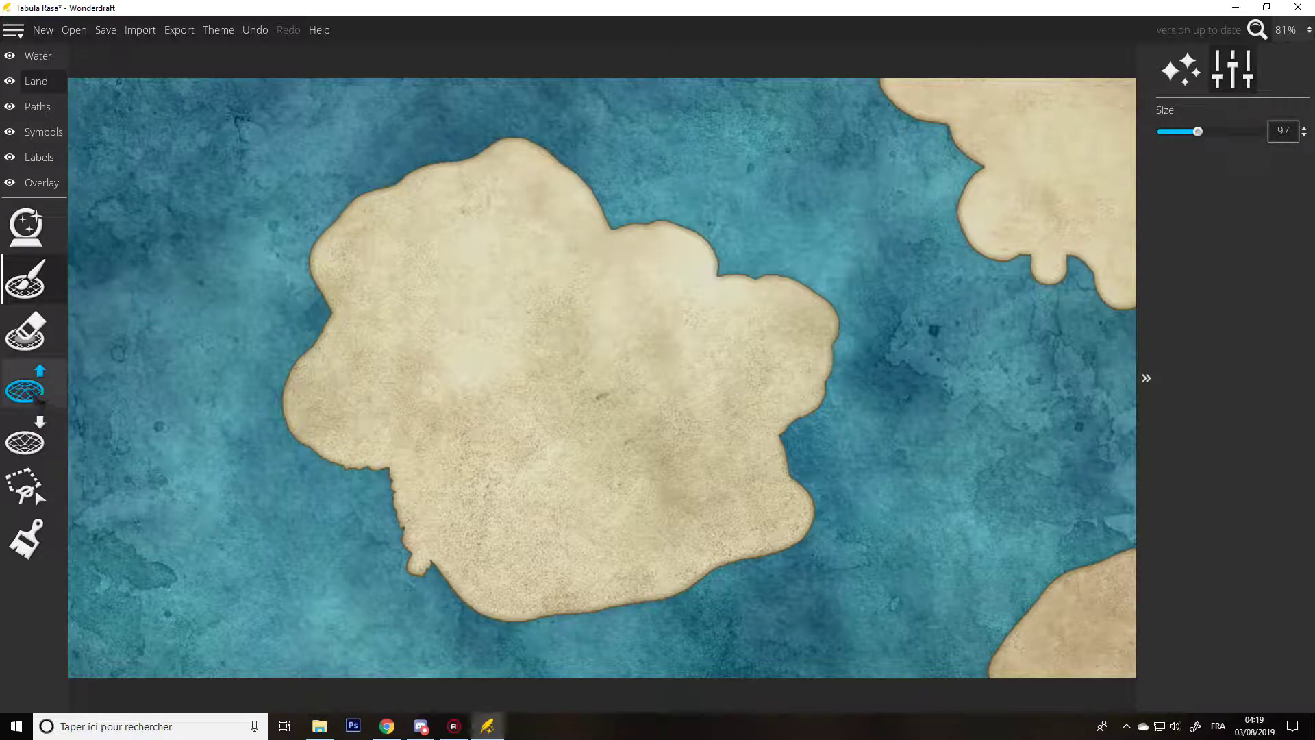
pyautogui.click(29, 395)
pyautogui.moveTo(344, 476)
pyautogui.mouseDown()
pyautogui.moveTo(358, 461)
pyautogui.moveTo(384, 468)
pyautogui.mouseUp()
pyautogui.moveTo(332, 459)
pyautogui.mouseDown()
pyautogui.moveTo(287, 420)
pyautogui.moveTo(309, 345)
pyautogui.moveTo(282, 373)
pyautogui.moveTo(332, 330)
pyautogui.moveTo(309, 260)
pyautogui.moveTo(341, 209)
pyautogui.moveTo(409, 177)
pyautogui.moveTo(420, 176)
pyautogui.moveTo(411, 190)
pyautogui.moveTo(472, 174)
pyautogui.moveTo(480, 154)
pyautogui.moveTo(459, 158)
pyautogui.moveTo(476, 152)
pyautogui.moveTo(362, 197)
pyautogui.moveTo(413, 174)
pyautogui.moveTo(560, 226)
pyautogui.mouseUp()
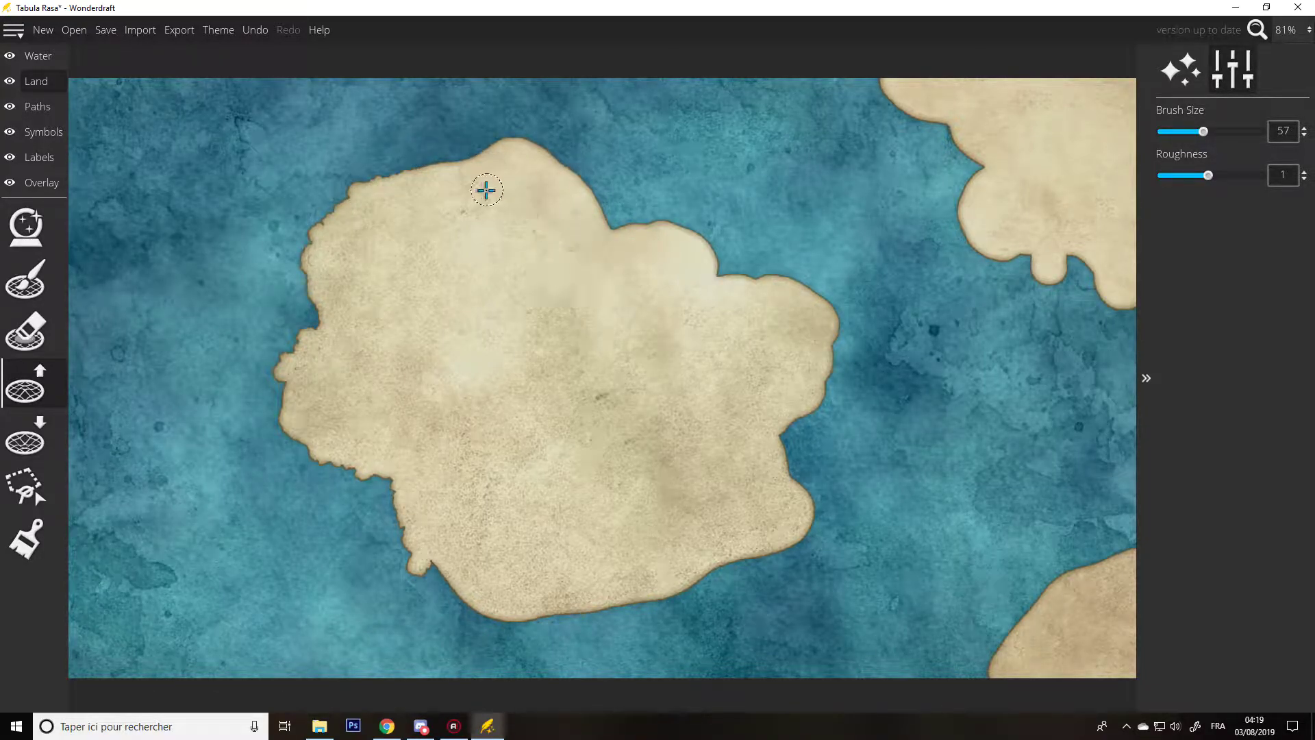
# - Raise irregular land along the continent's southern and southeastern coasts, trying roughness 0.41 and 1.77 and settling on 0.97
pyautogui.moveTo(464, 584)
pyautogui.mouseDown()
pyautogui.moveTo(446, 582)
pyautogui.moveTo(467, 600)
pyautogui.moveTo(455, 587)
pyautogui.mouseUp()
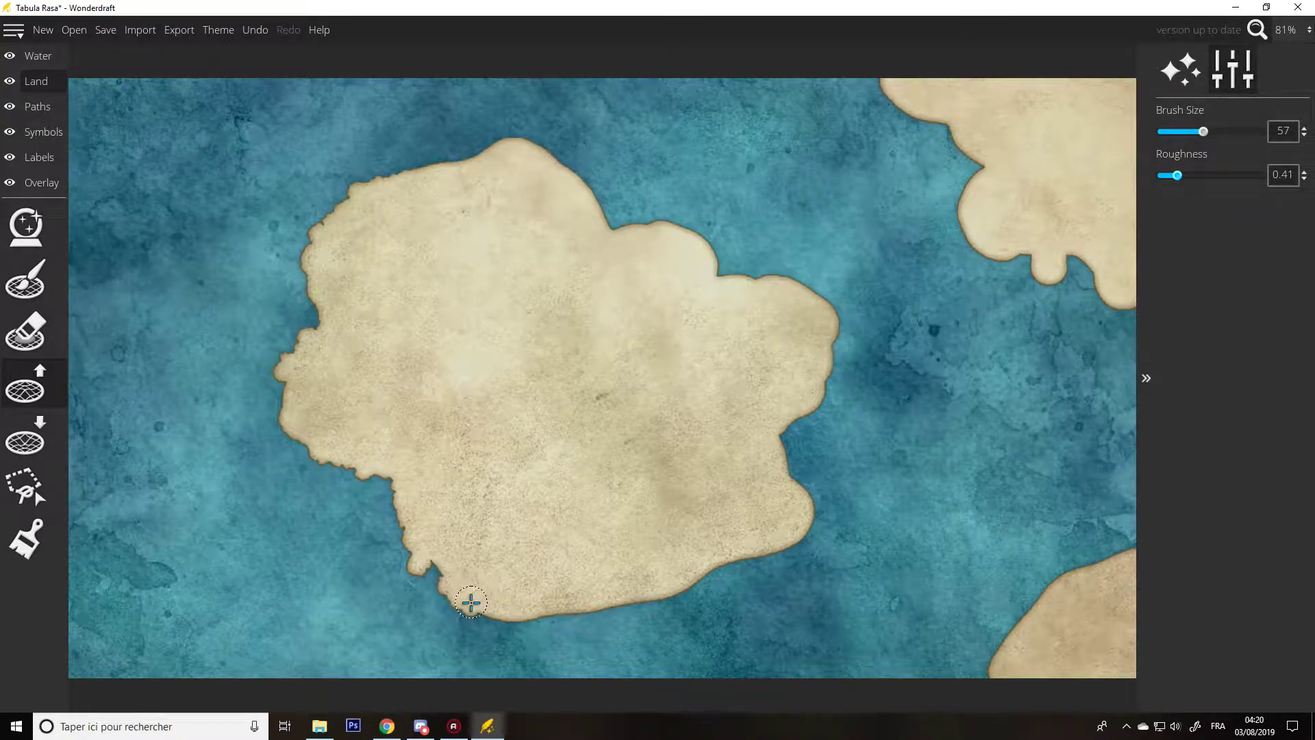
pyautogui.moveTo(497, 611)
pyautogui.mouseDown()
pyautogui.moveTo(476, 620)
pyautogui.moveTo(508, 614)
pyautogui.moveTo(541, 581)
pyautogui.mouseUp()
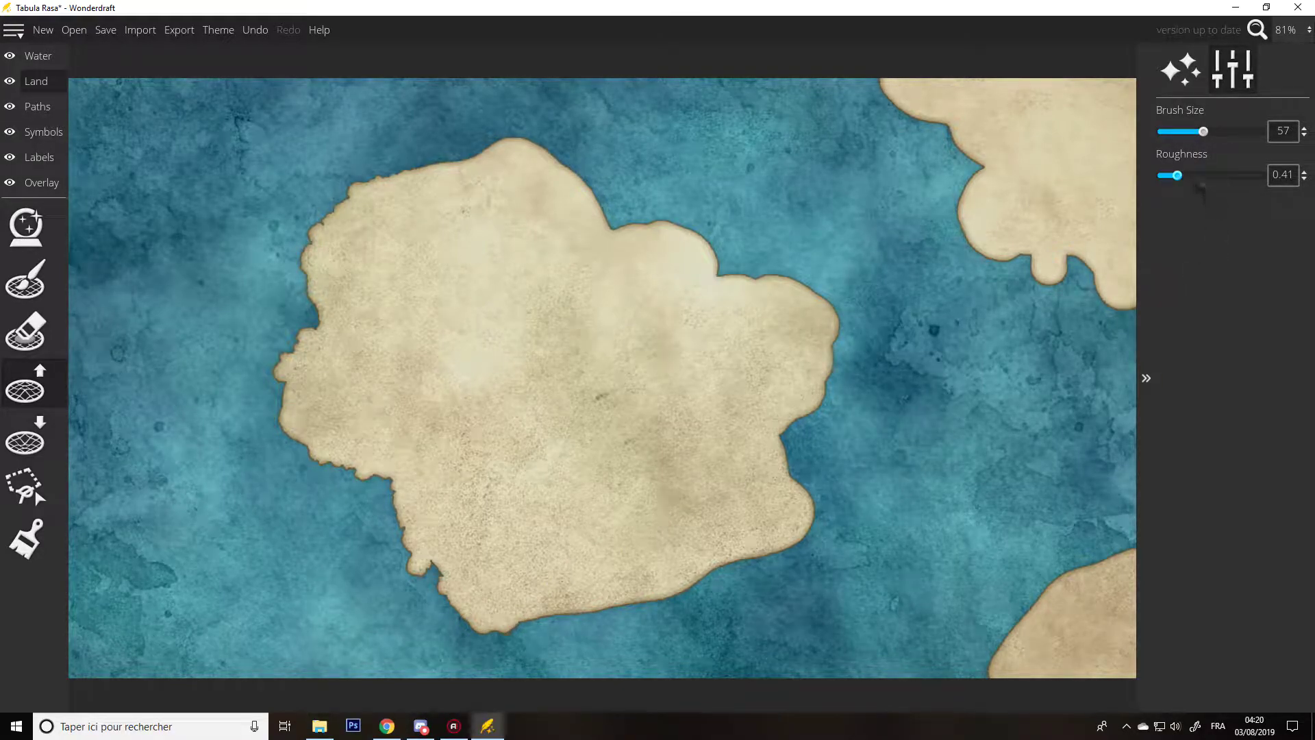
pyautogui.moveTo(1194, 189); pyautogui.dragTo(1222, 186)
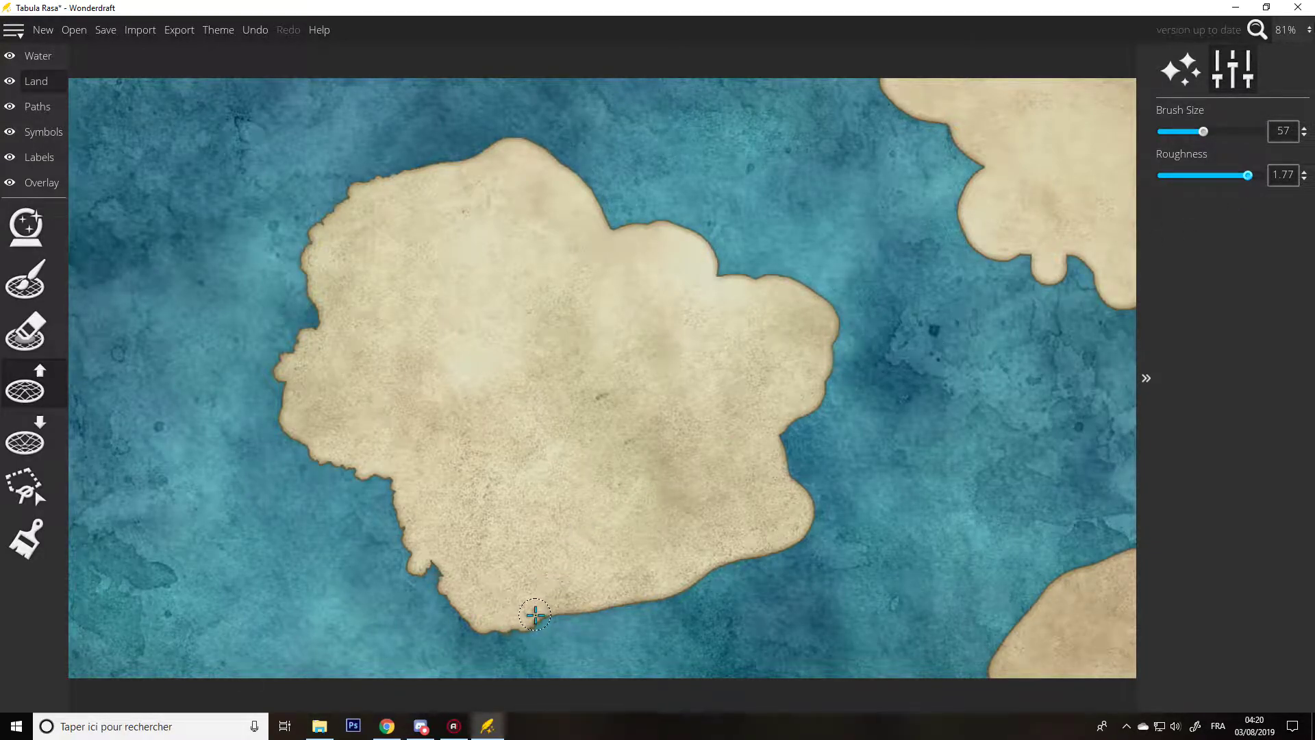
pyautogui.moveTo(547, 613)
pyautogui.mouseDown()
pyautogui.moveTo(566, 623)
pyautogui.moveTo(533, 647)
pyautogui.moveTo(521, 613)
pyautogui.mouseUp()
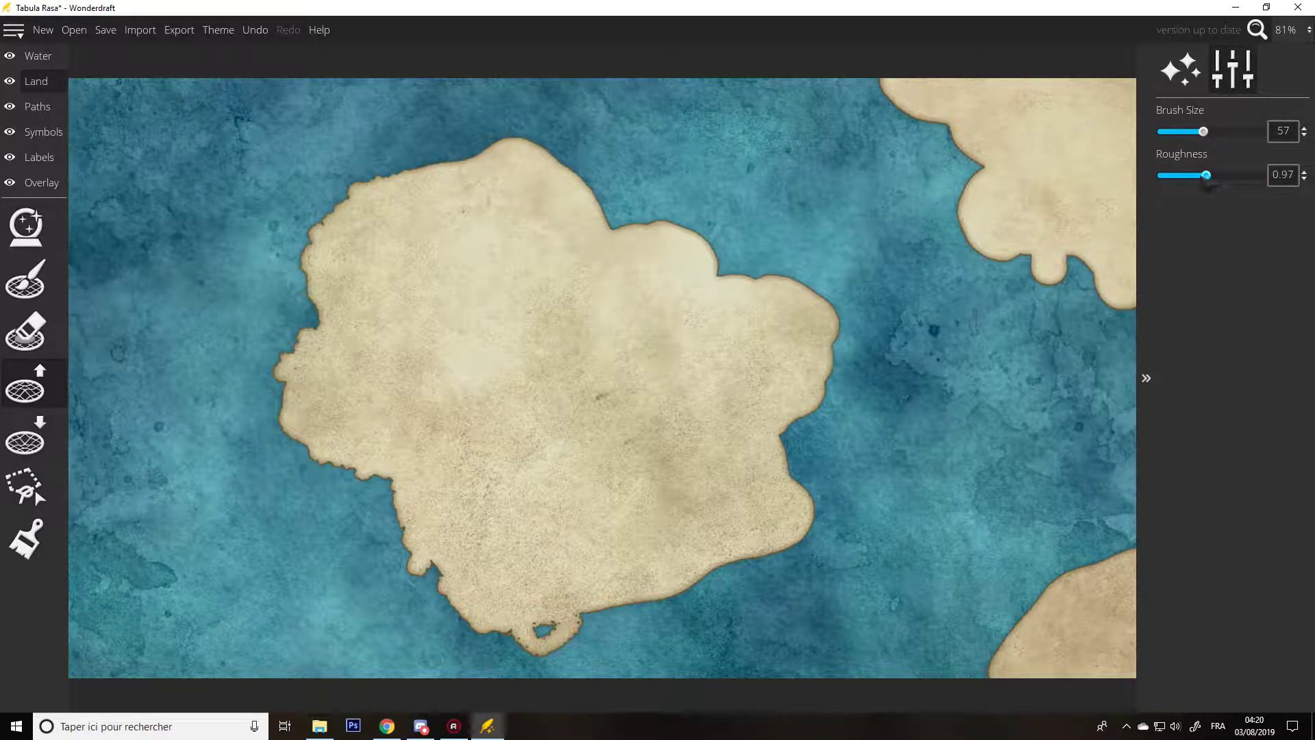
pyautogui.moveTo(561, 619)
pyautogui.mouseDown()
pyautogui.moveTo(510, 639)
pyautogui.moveTo(580, 615)
pyautogui.moveTo(554, 641)
pyautogui.moveTo(521, 643)
pyautogui.moveTo(624, 597)
pyautogui.moveTo(798, 430)
pyautogui.moveTo(780, 442)
pyautogui.moveTo(811, 525)
pyautogui.moveTo(831, 495)
pyautogui.moveTo(853, 504)
pyautogui.moveTo(849, 518)
pyautogui.moveTo(867, 515)
pyautogui.moveTo(702, 564)
pyautogui.moveTo(567, 640)
pyautogui.mouseUp()
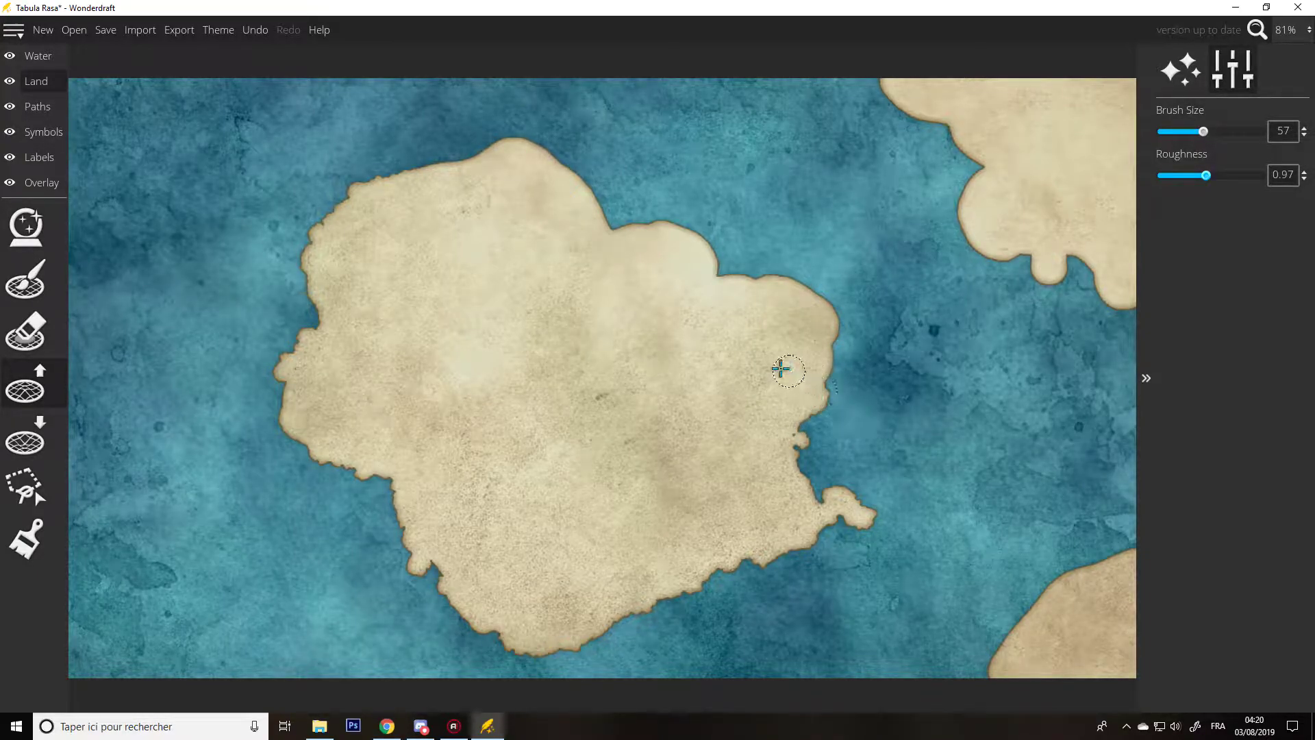
# - Roughen the central continent's northeastern and eastern coasts with fine strokes of the landmass brush reduced to size 8
pyautogui.click(24, 327)
pyautogui.click(24, 280)
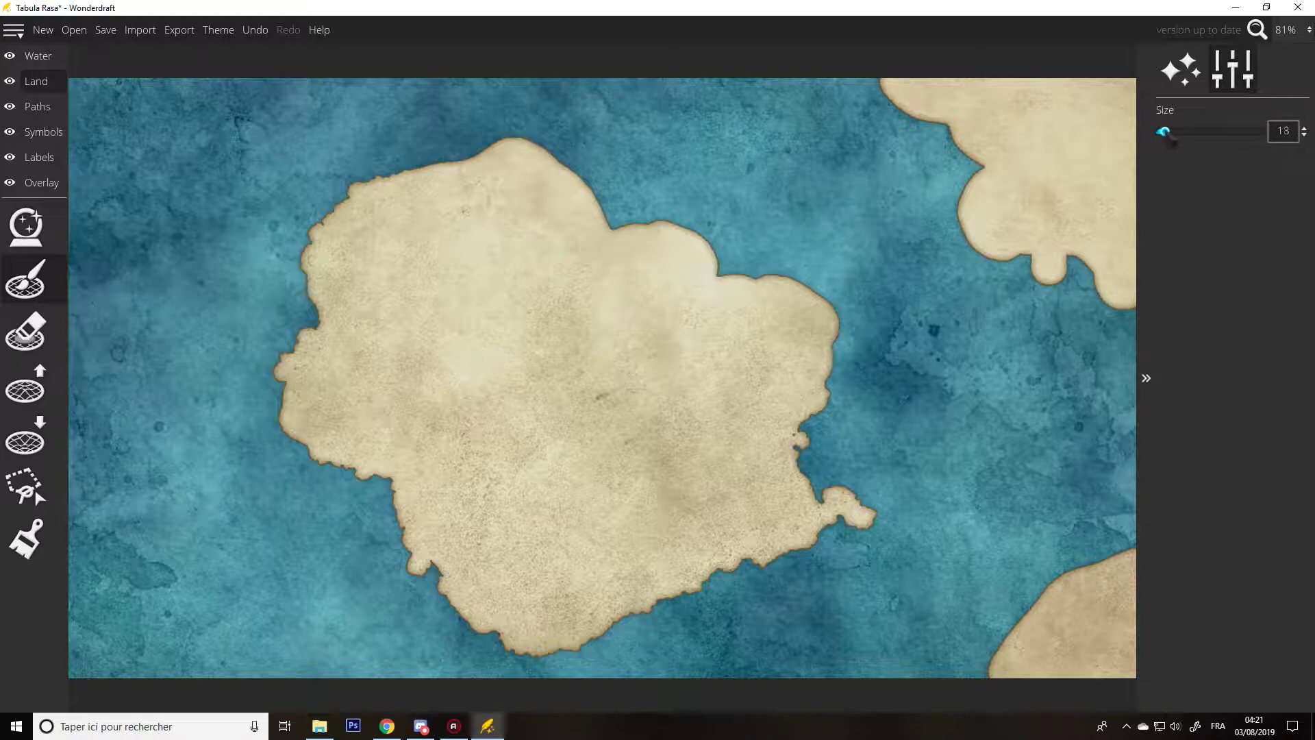
pyautogui.moveTo(1168, 132); pyautogui.dragTo(1171, 132)
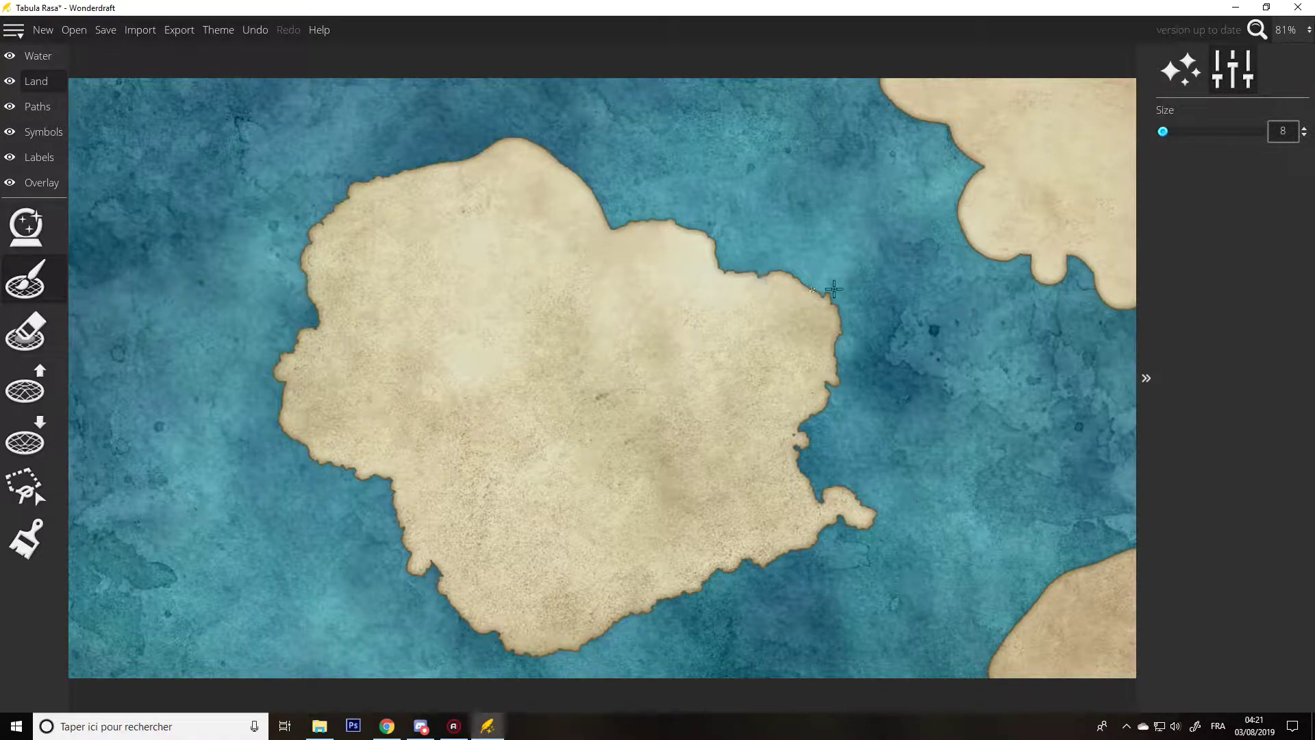
# - Carve irregular inlets into the central continent's northern coast and the northeastern landmass's western coast using Lower Landmass at brush size 57, roughness 0.97
pyautogui.click(25, 389)
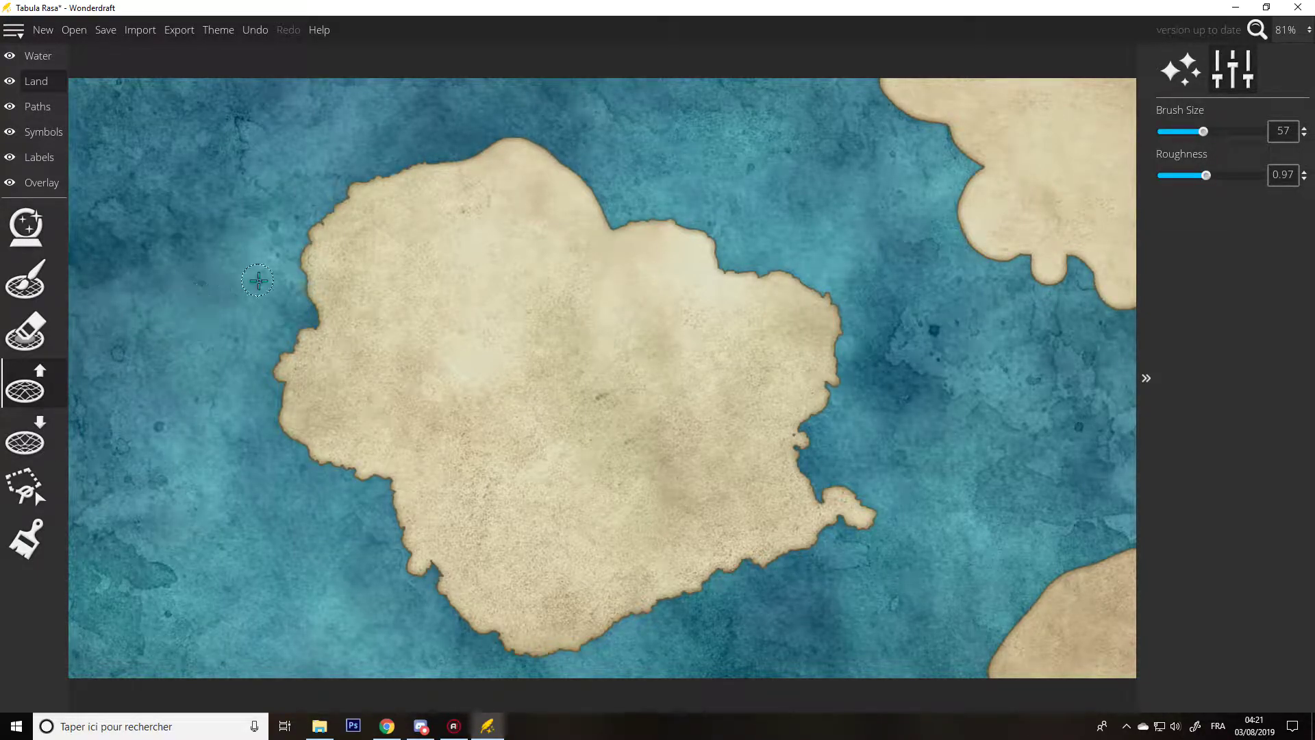
pyautogui.click(25, 437)
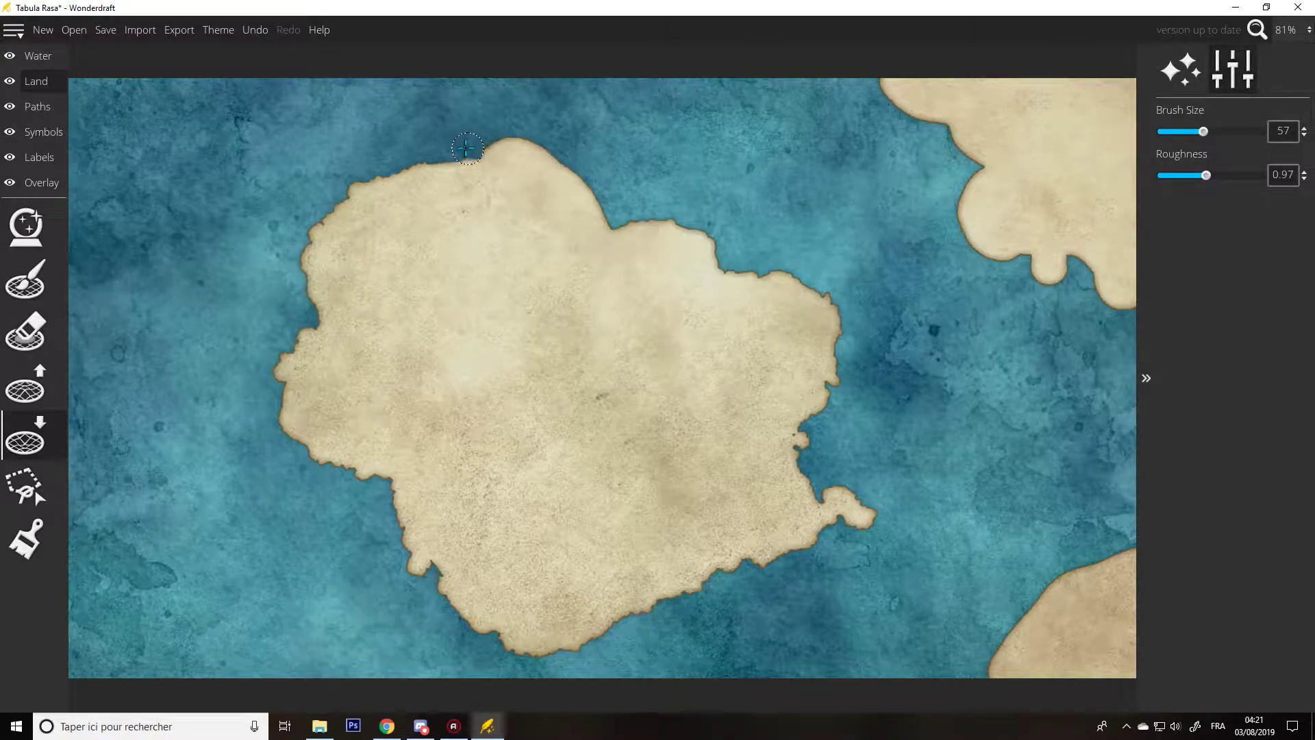
pyautogui.moveTo(462, 152)
pyautogui.mouseDown()
pyautogui.moveTo(533, 137)
pyautogui.moveTo(511, 137)
pyautogui.moveTo(498, 179)
pyautogui.moveTo(467, 185)
pyautogui.moveTo(495, 183)
pyautogui.moveTo(521, 146)
pyautogui.moveTo(526, 163)
pyautogui.moveTo(540, 151)
pyautogui.moveTo(599, 207)
pyautogui.mouseUp()
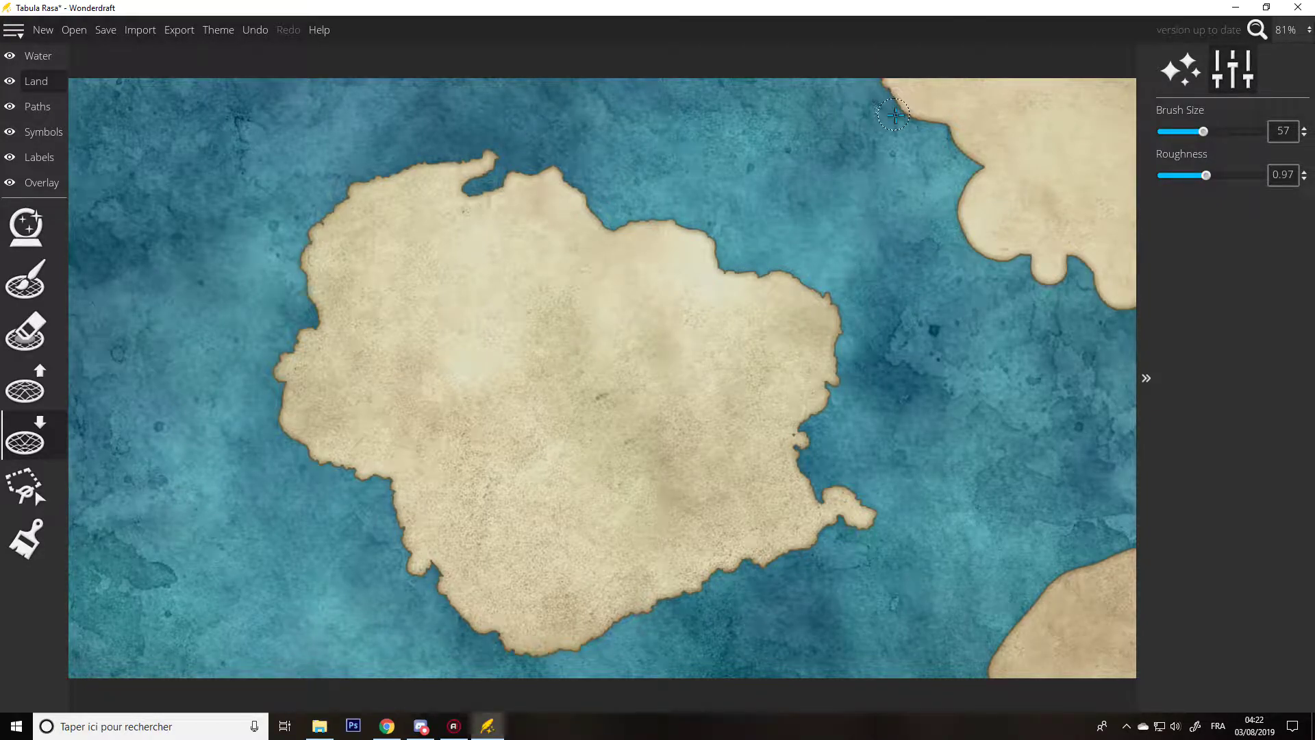
pyautogui.moveTo(931, 137)
pyautogui.mouseDown()
pyautogui.moveTo(912, 109)
pyautogui.moveTo(955, 197)
pyautogui.moveTo(954, 233)
pyautogui.moveTo(979, 263)
pyautogui.moveTo(1013, 261)
pyautogui.moveTo(988, 260)
pyautogui.moveTo(955, 198)
pyautogui.moveTo(961, 247)
pyautogui.moveTo(937, 185)
pyautogui.mouseUp()
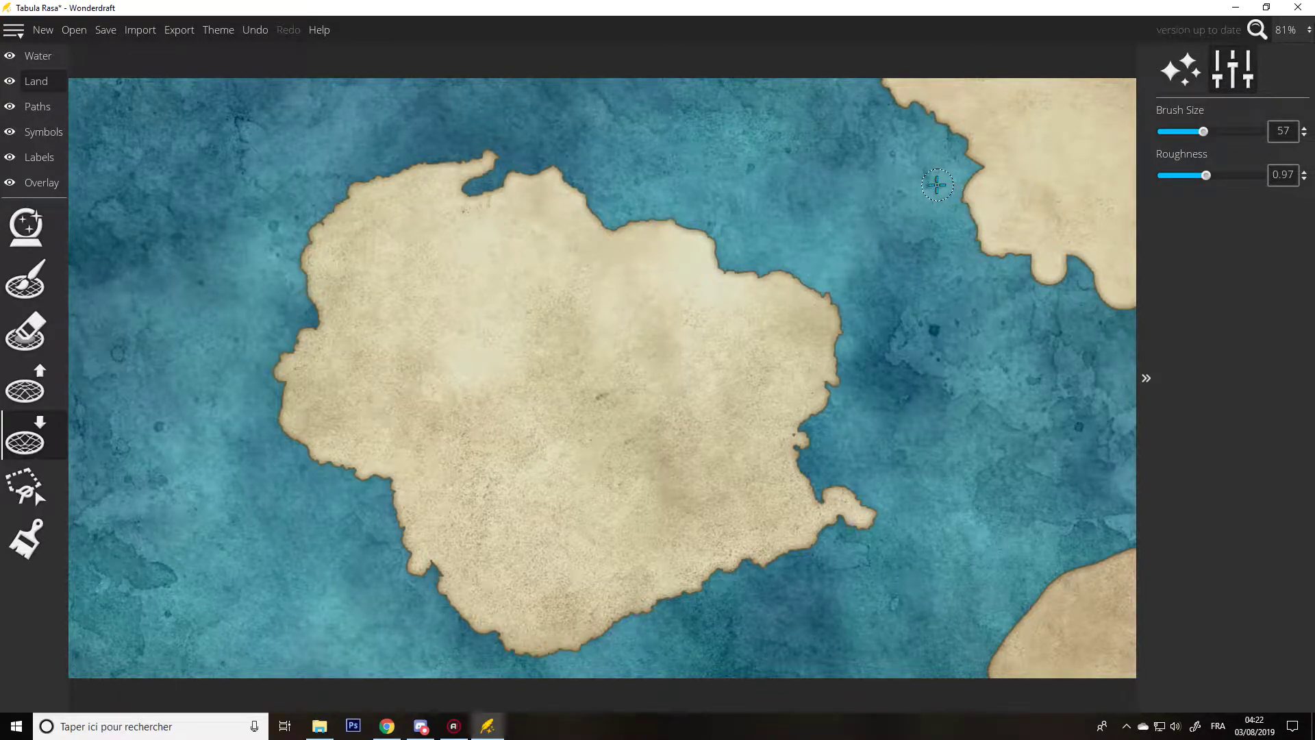
# - Carve back the southeastern landmass's western coast with Lower Landmass, and break its edge into small islets with the brush reduced to 15
pyautogui.moveTo(1035, 570)
pyautogui.mouseDown()
pyautogui.moveTo(983, 638)
pyautogui.moveTo(1003, 682)
pyautogui.moveTo(1035, 666)
pyautogui.mouseUp()
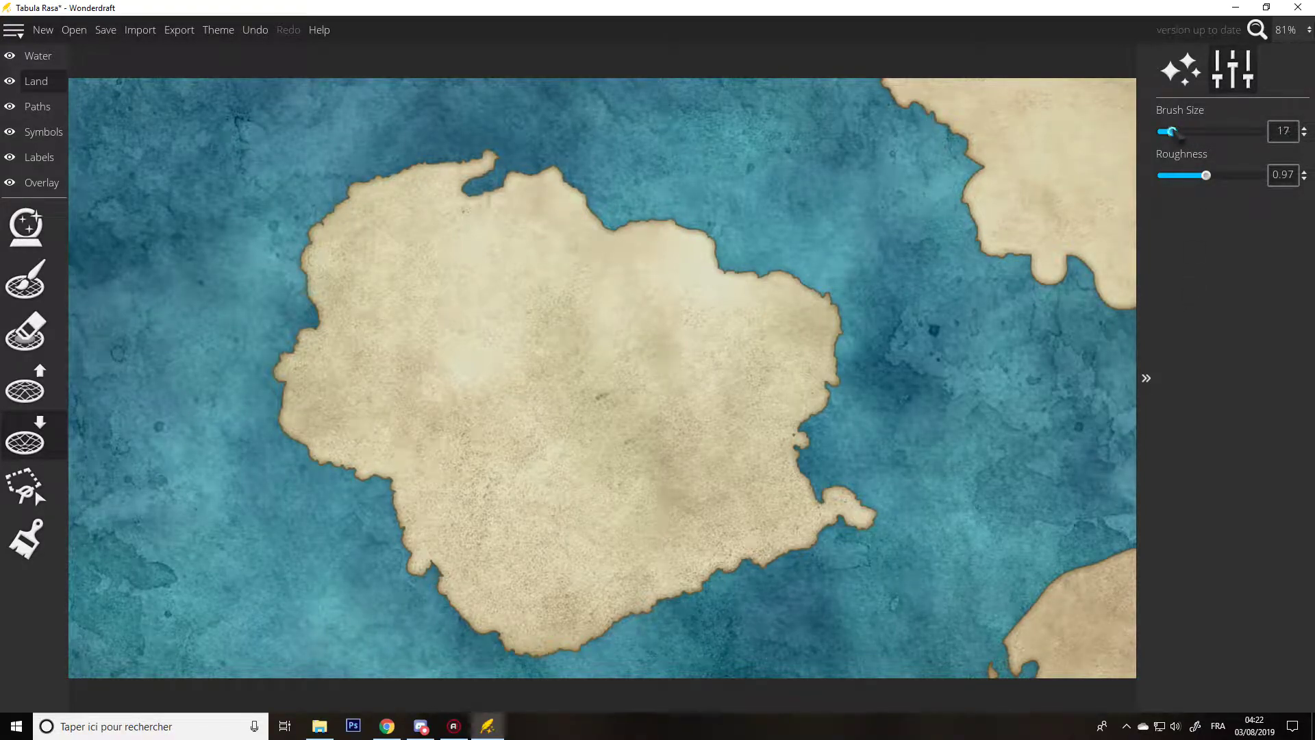
pyautogui.moveTo(1171, 132); pyautogui.dragTo(1172, 132)
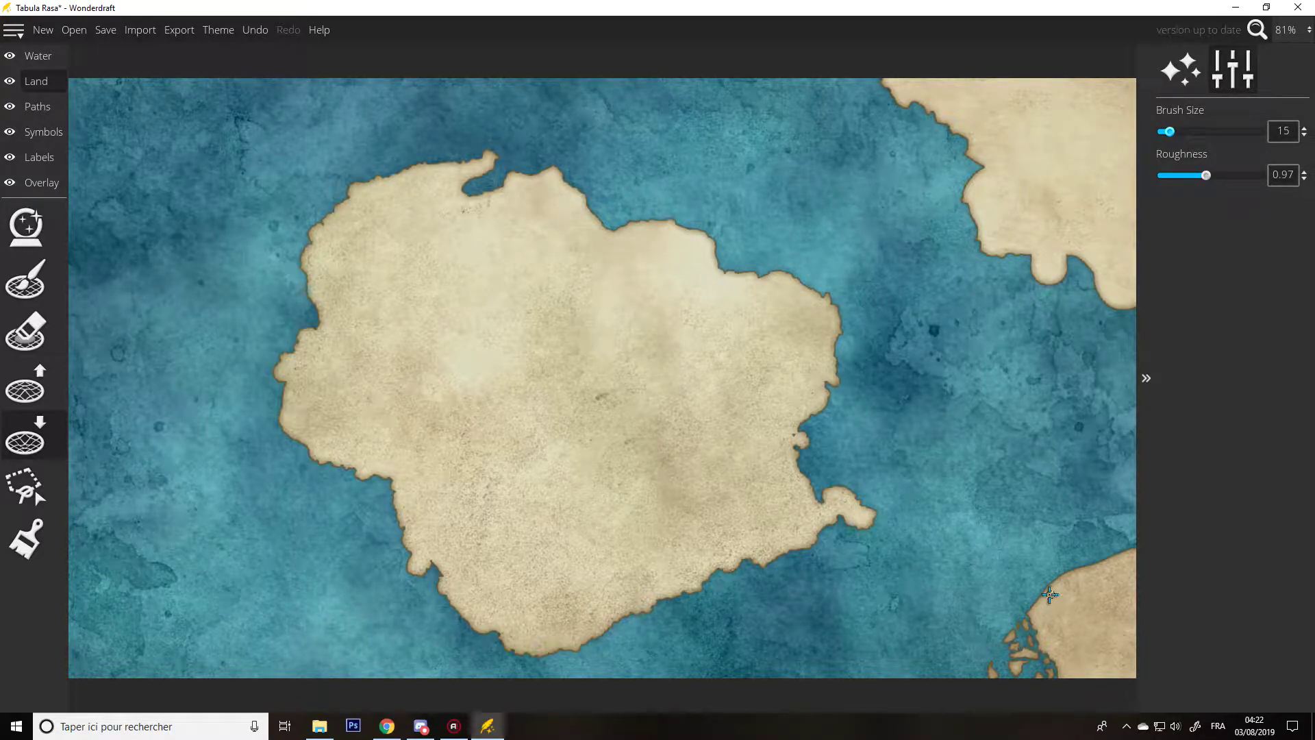
# - Try to outline a small polygon selection in the sea west of the central continent, and dismiss the selection warning
pyautogui.click(40, 491)
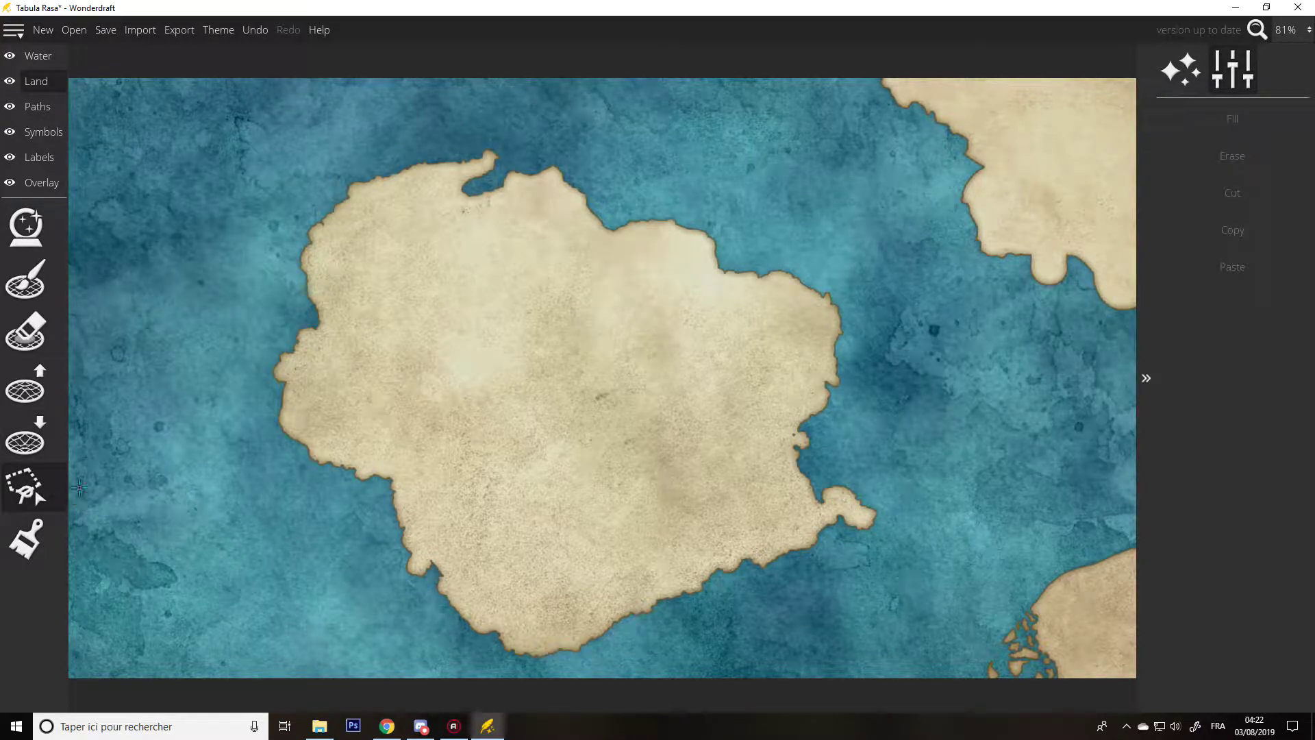
pyautogui.click(146, 478)
pyautogui.click(187, 530)
pyautogui.click(195, 456)
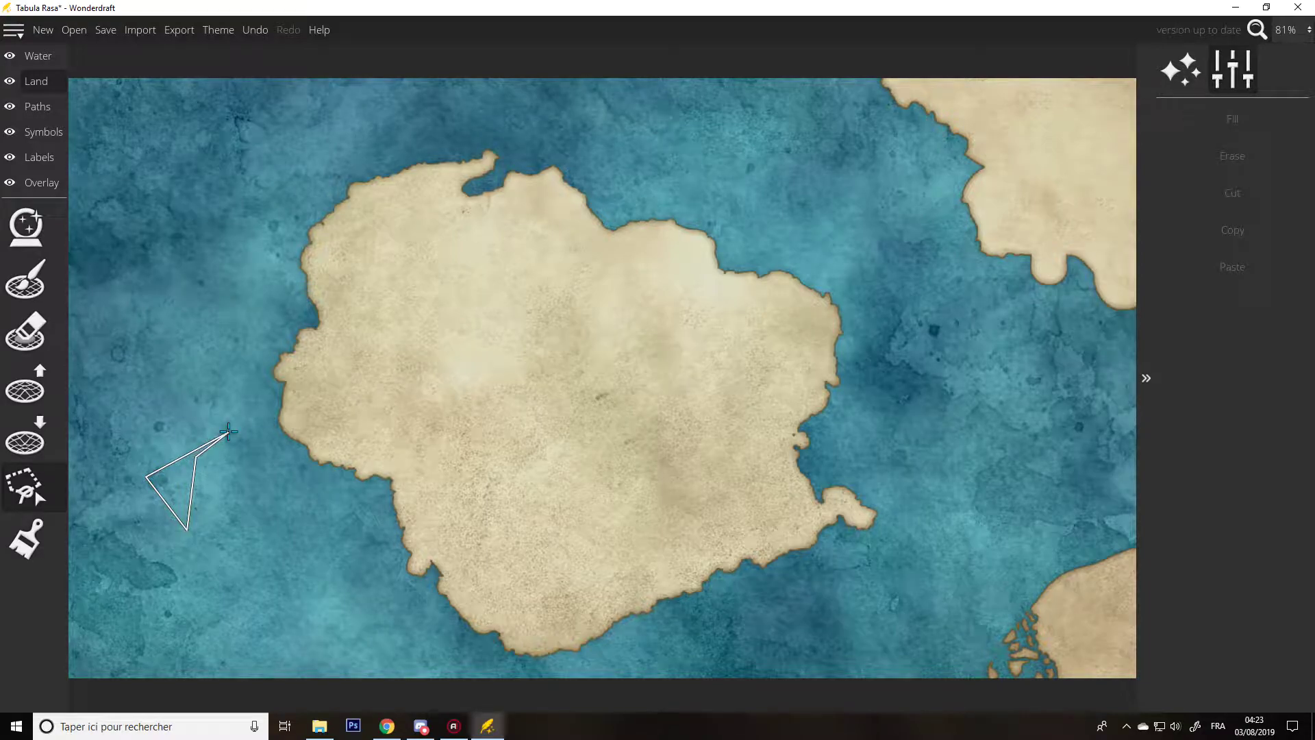
pyautogui.click(198, 490)
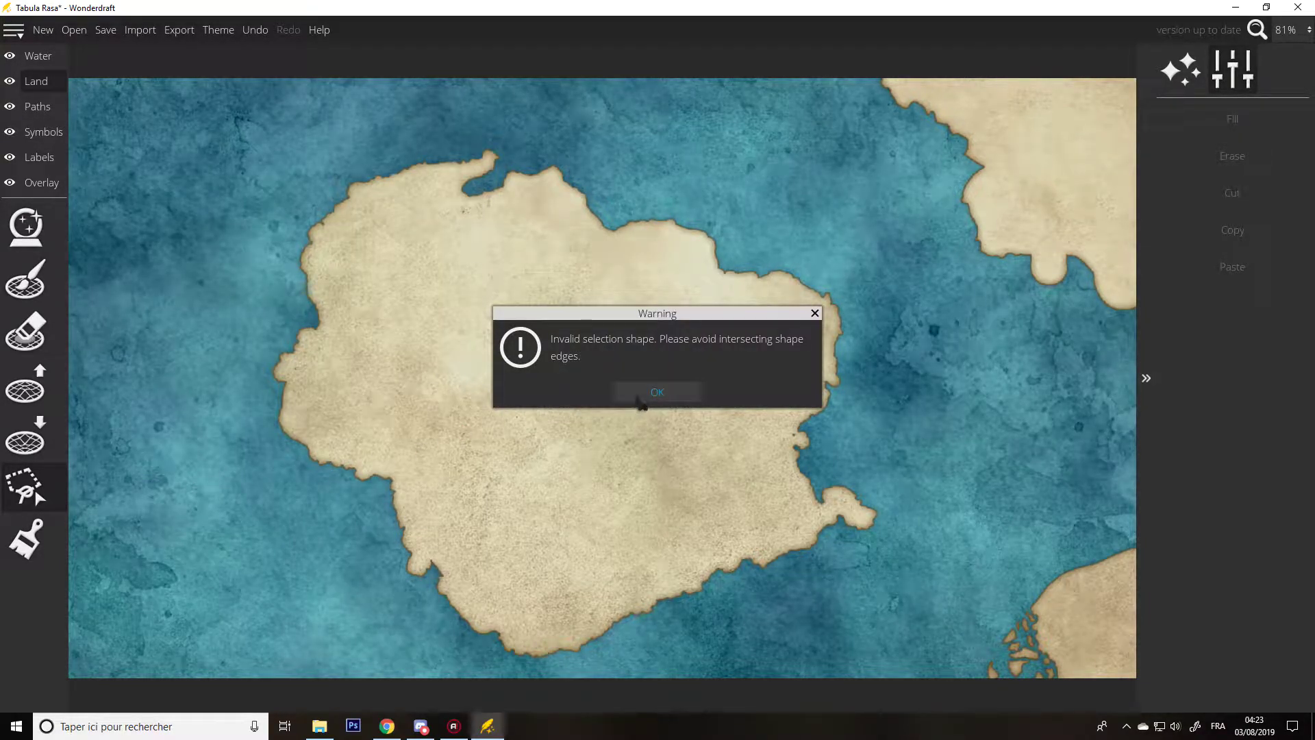
pyautogui.click(656, 392)
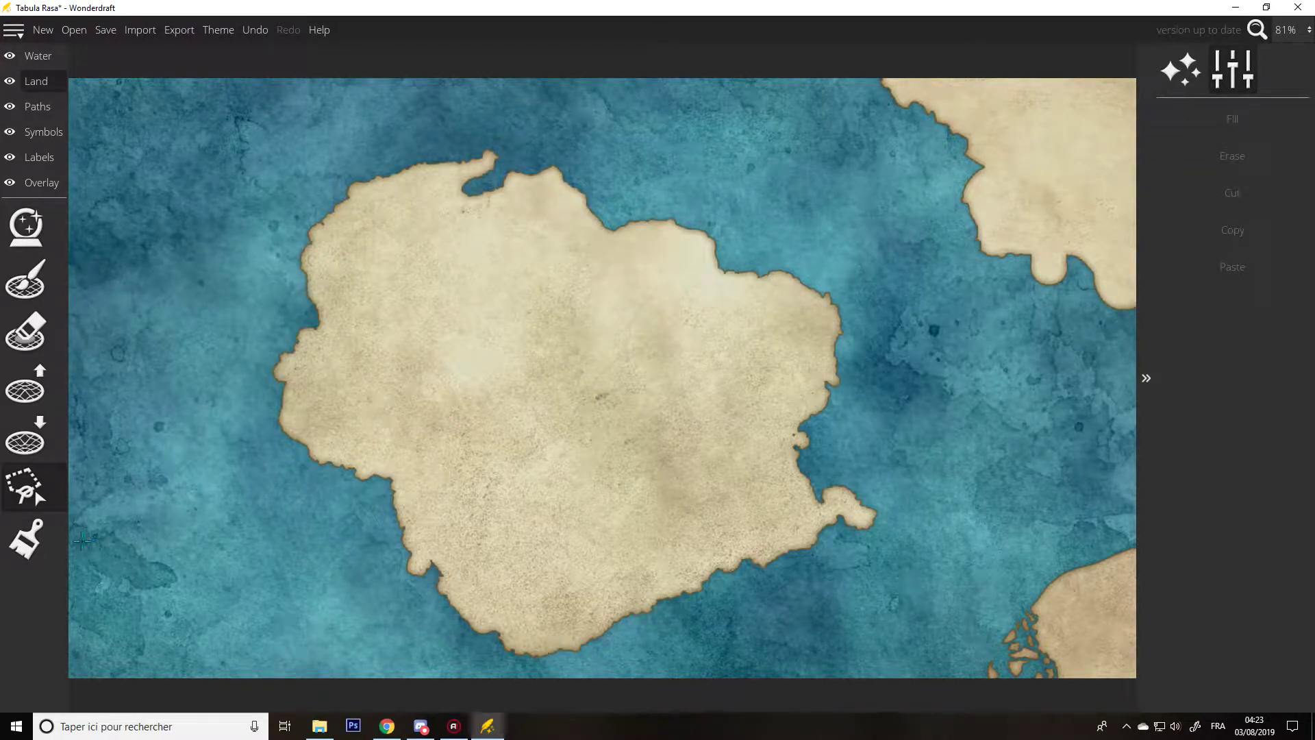
# - Browse the ground paint brush's preset colours down to Ice and Snow, and check the custom colour picker without adding a colour
pyautogui.click(26, 539)
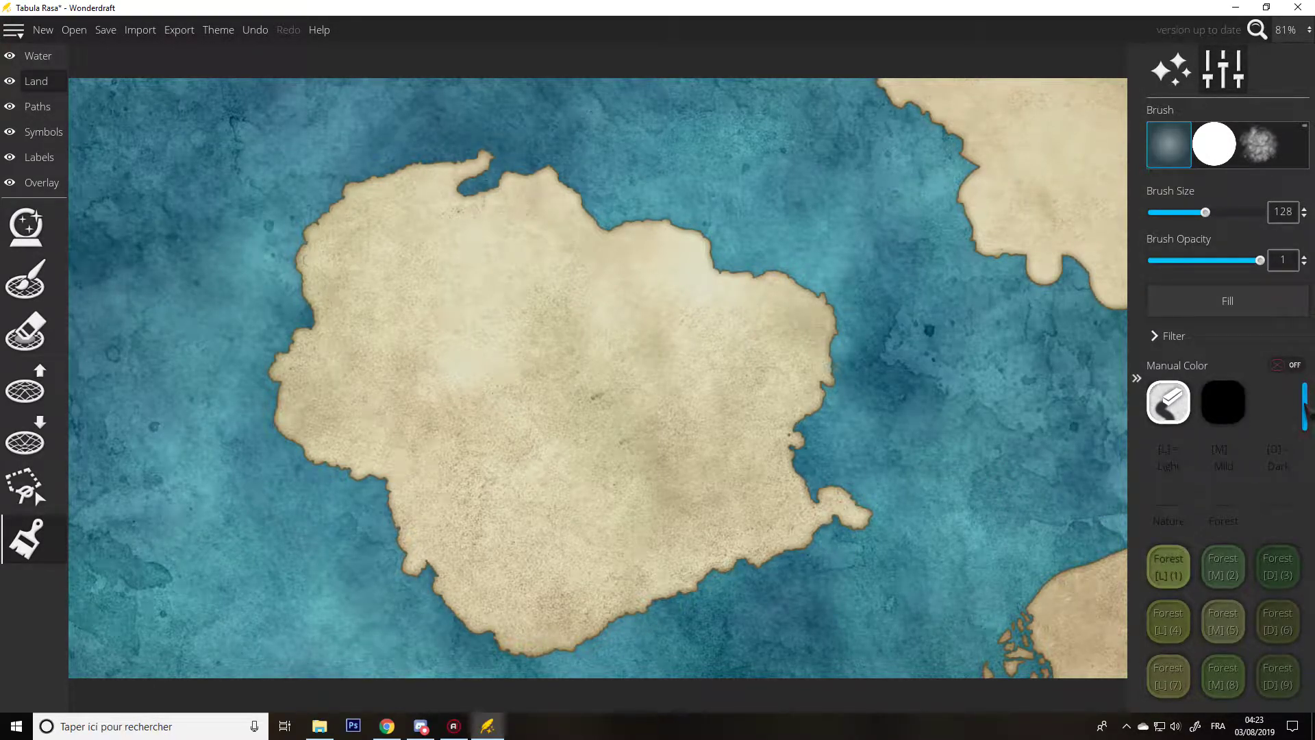
pyautogui.moveTo(1307, 408); pyautogui.dragTo(1305, 454)
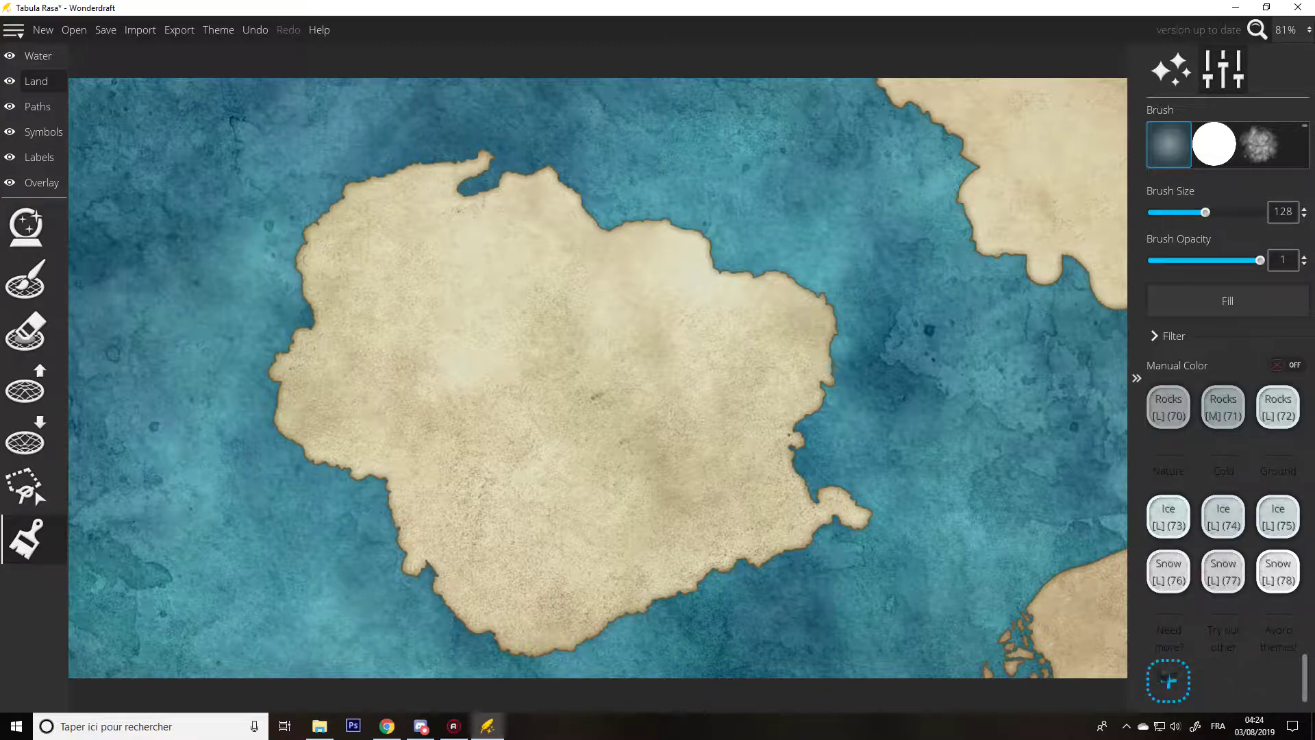
pyautogui.click(1167, 680)
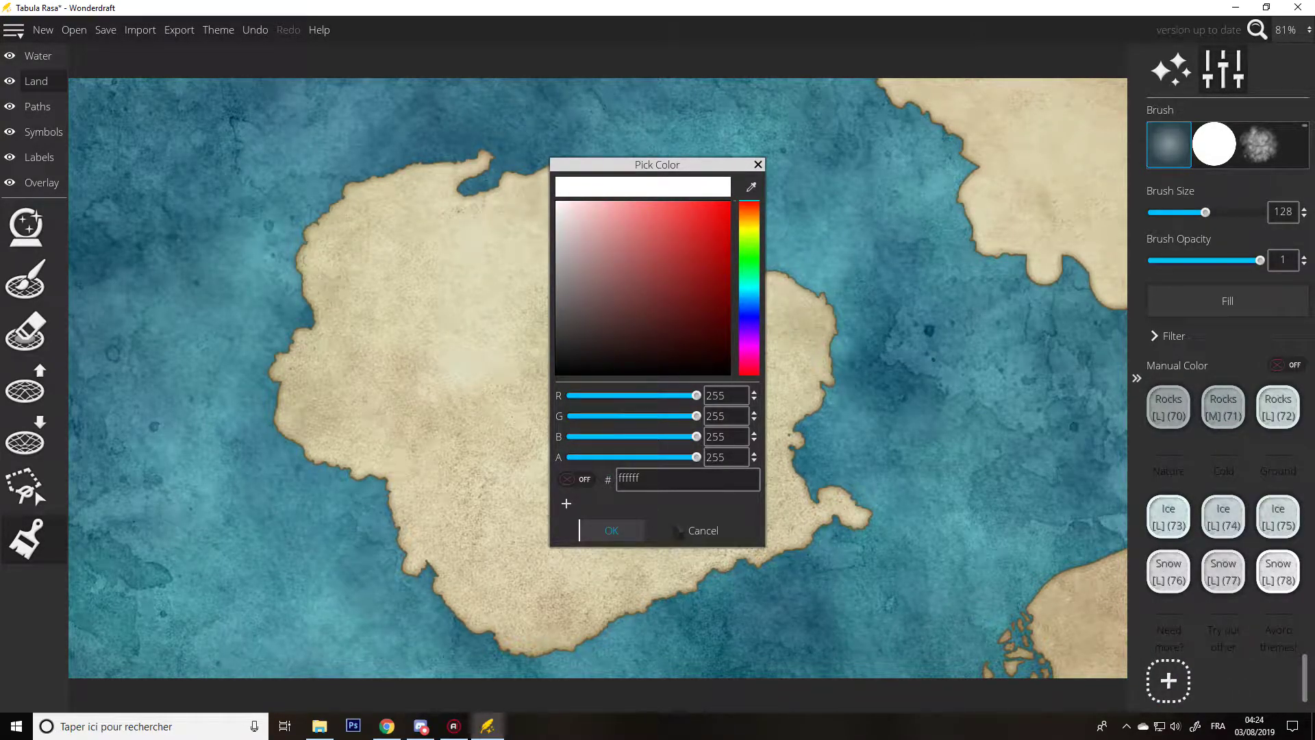
pyautogui.click(712, 530)
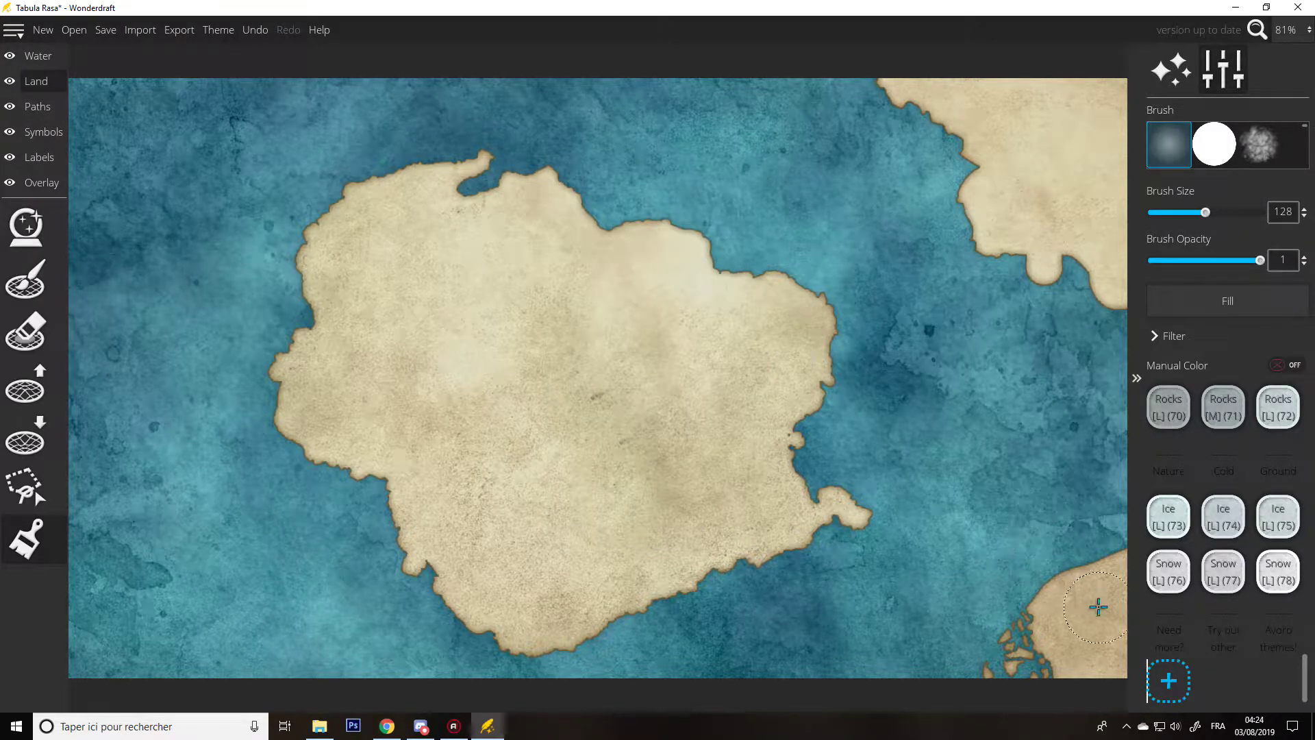
pyautogui.moveTo(1305, 677); pyautogui.dragTo(1296, 395)
pyautogui.click(1162, 578)
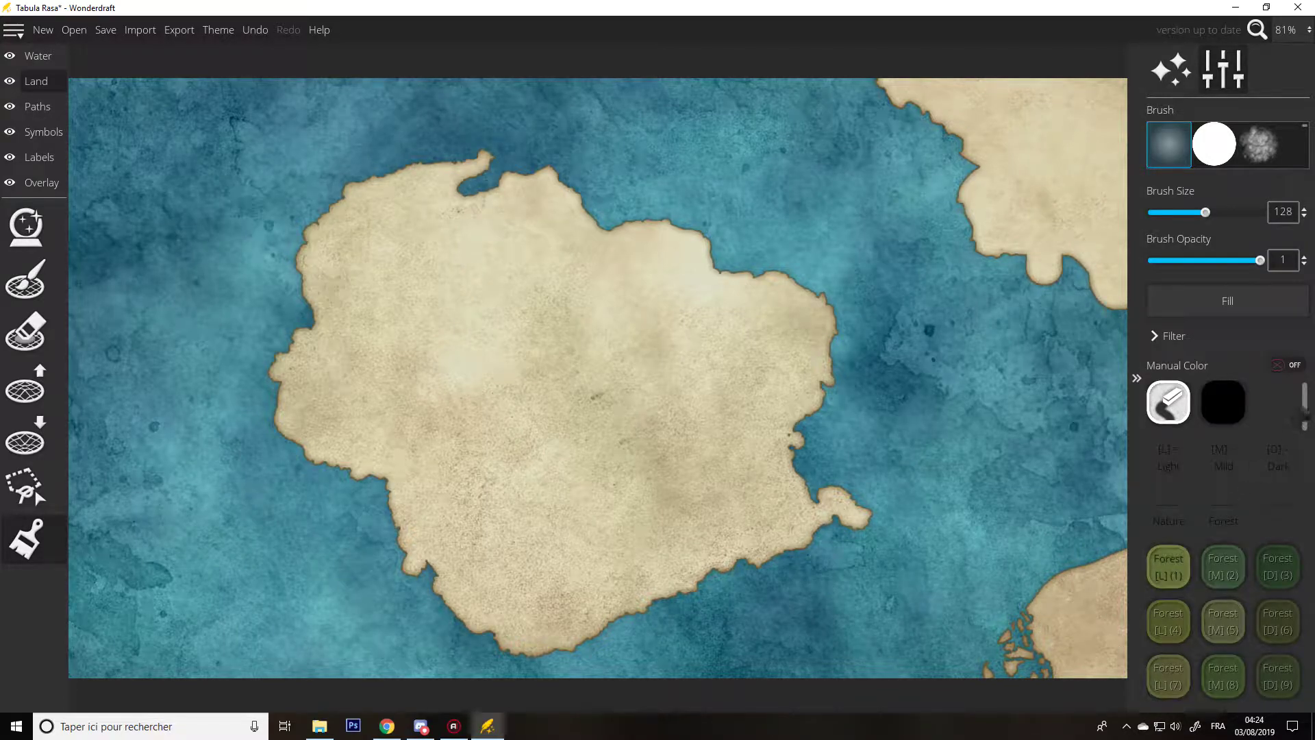
# - Tint the southeastern landmass with Sand [L] (34) using the soft round brush at size 128, and erase the tint again
pyautogui.moveTo(1306, 405); pyautogui.dragTo(1280, 594)
pyautogui.scroll(5, 1278, 596)
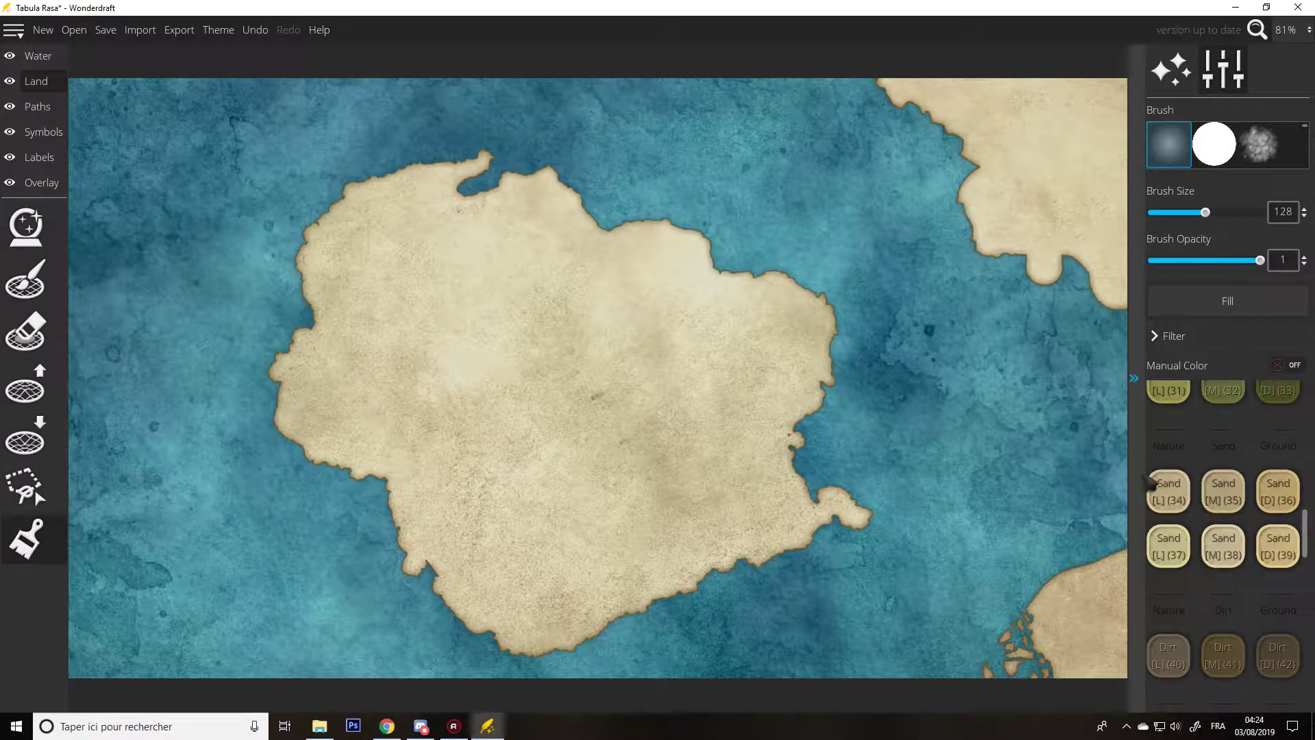
pyautogui.click(1169, 491)
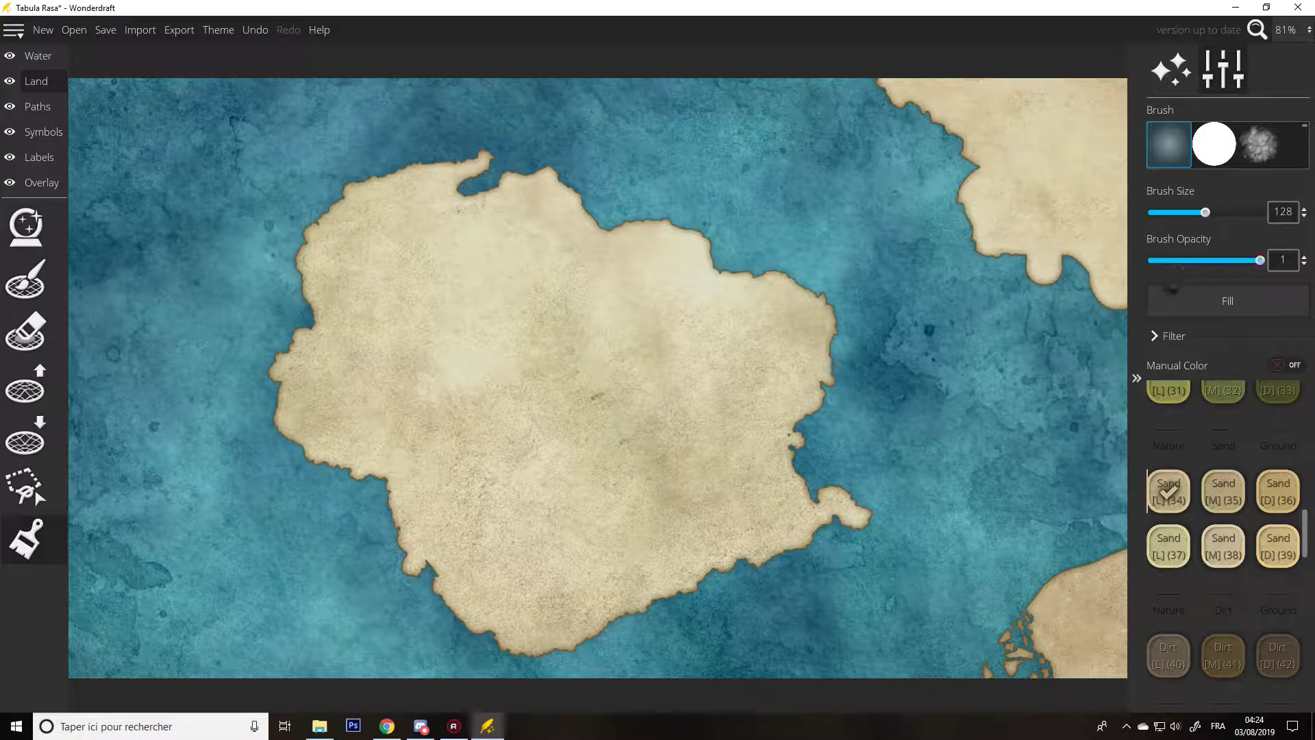
pyautogui.click(1216, 148)
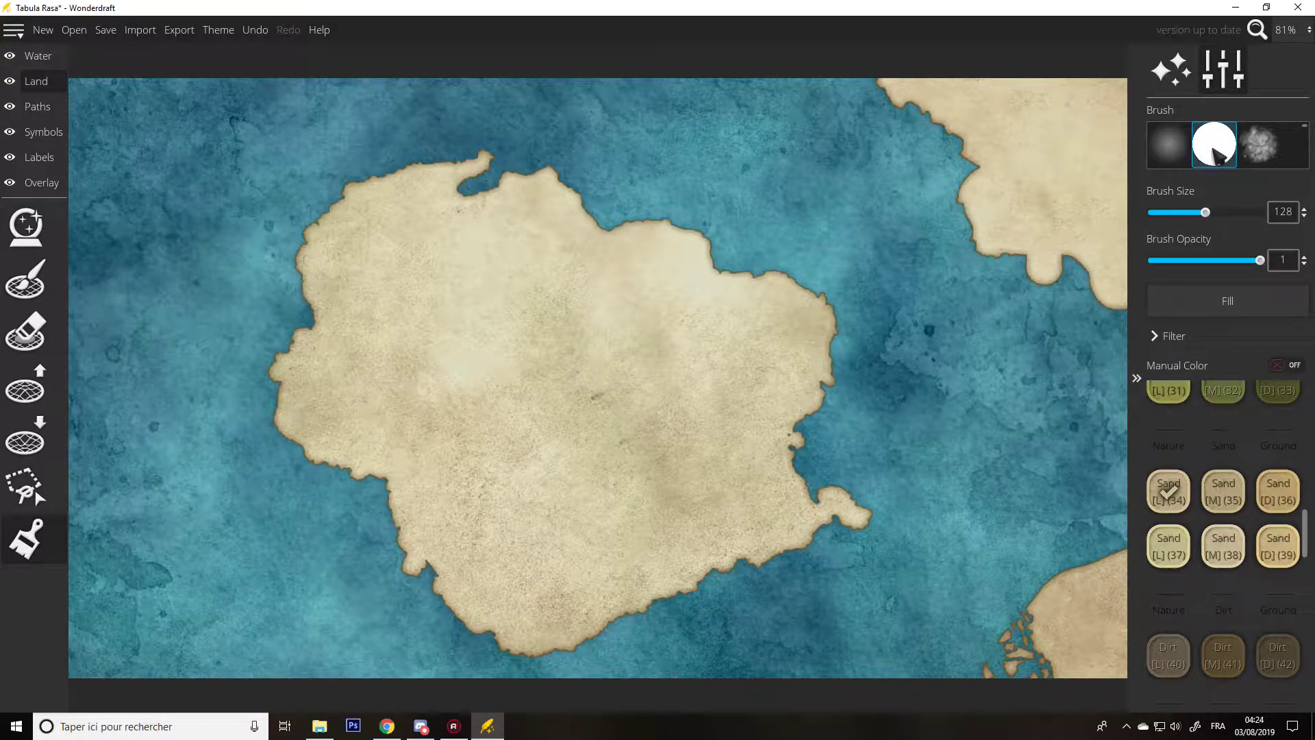
pyautogui.click(1170, 145)
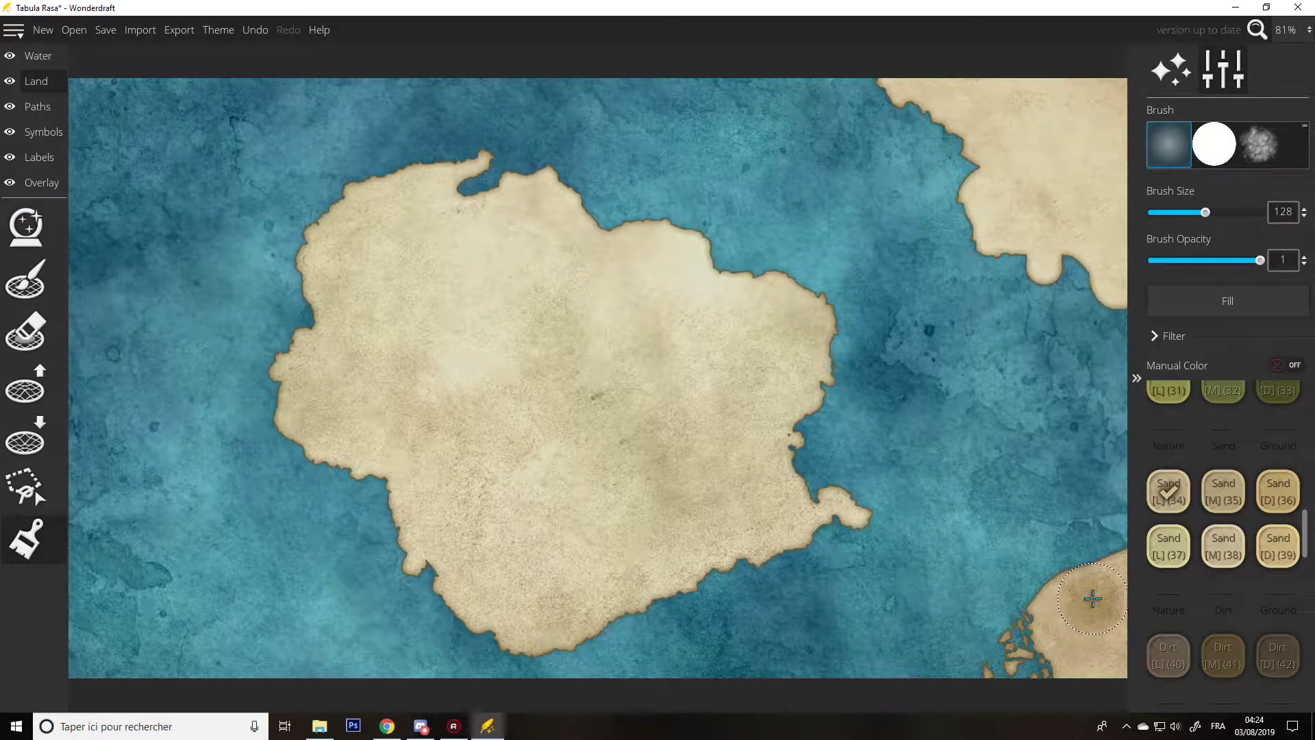
pyautogui.moveTo(1075, 614); pyautogui.dragTo(1074, 608)
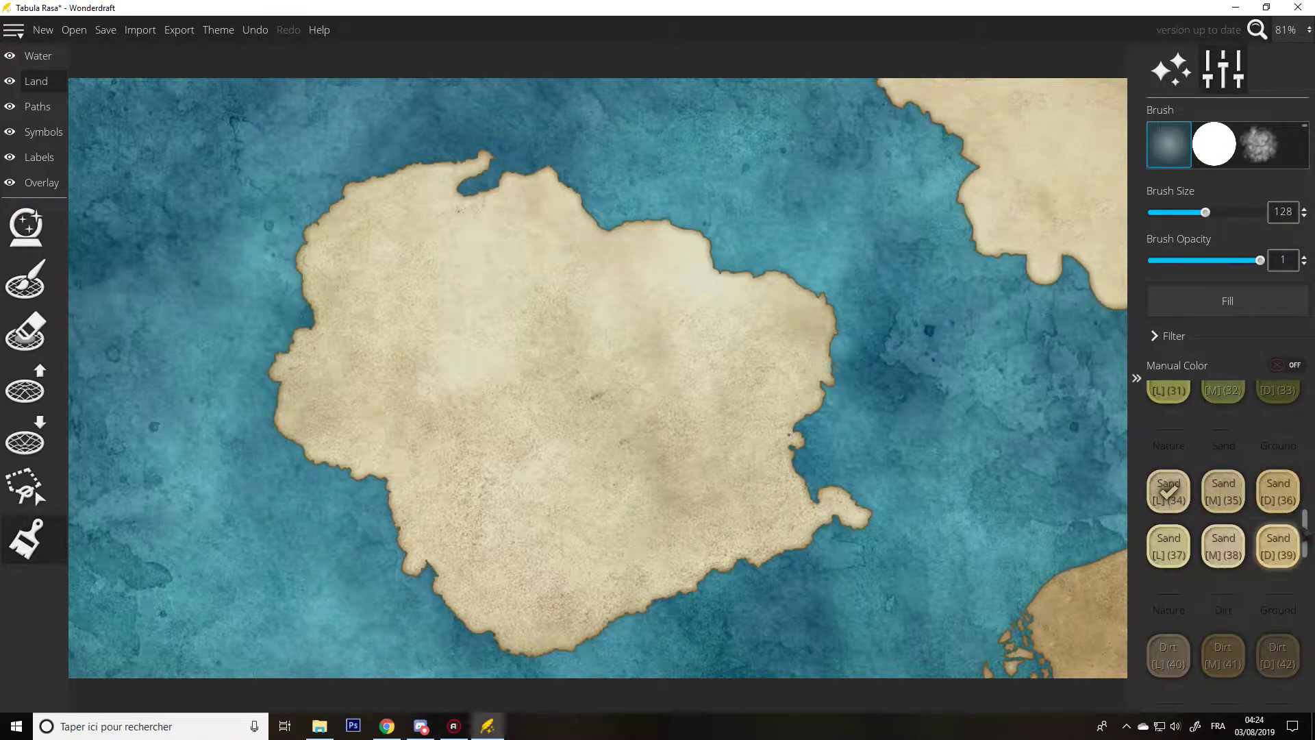
pyautogui.moveTo(1305, 536); pyautogui.dragTo(1306, 408)
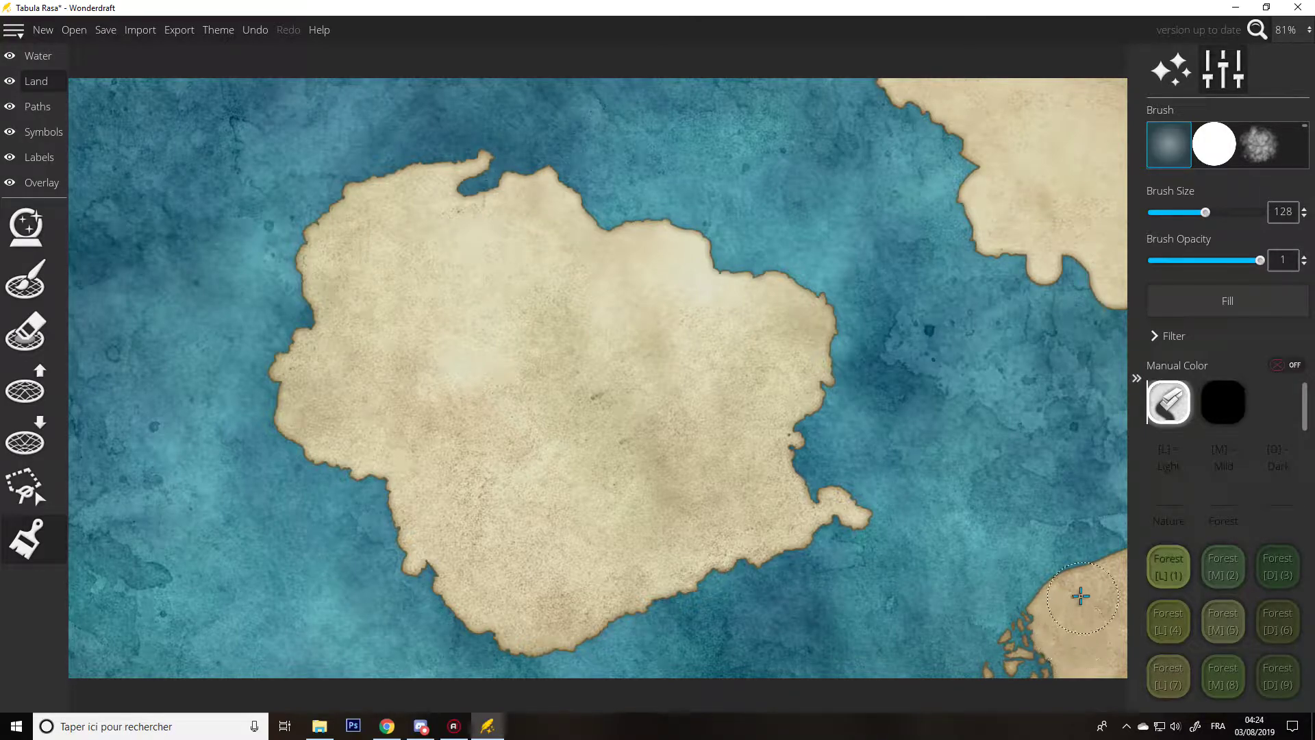
# - Paint the southeastern landmass with Forest [L] (1) using the hard round brush at full opacity, and erase the green again
pyautogui.click(1168, 566)
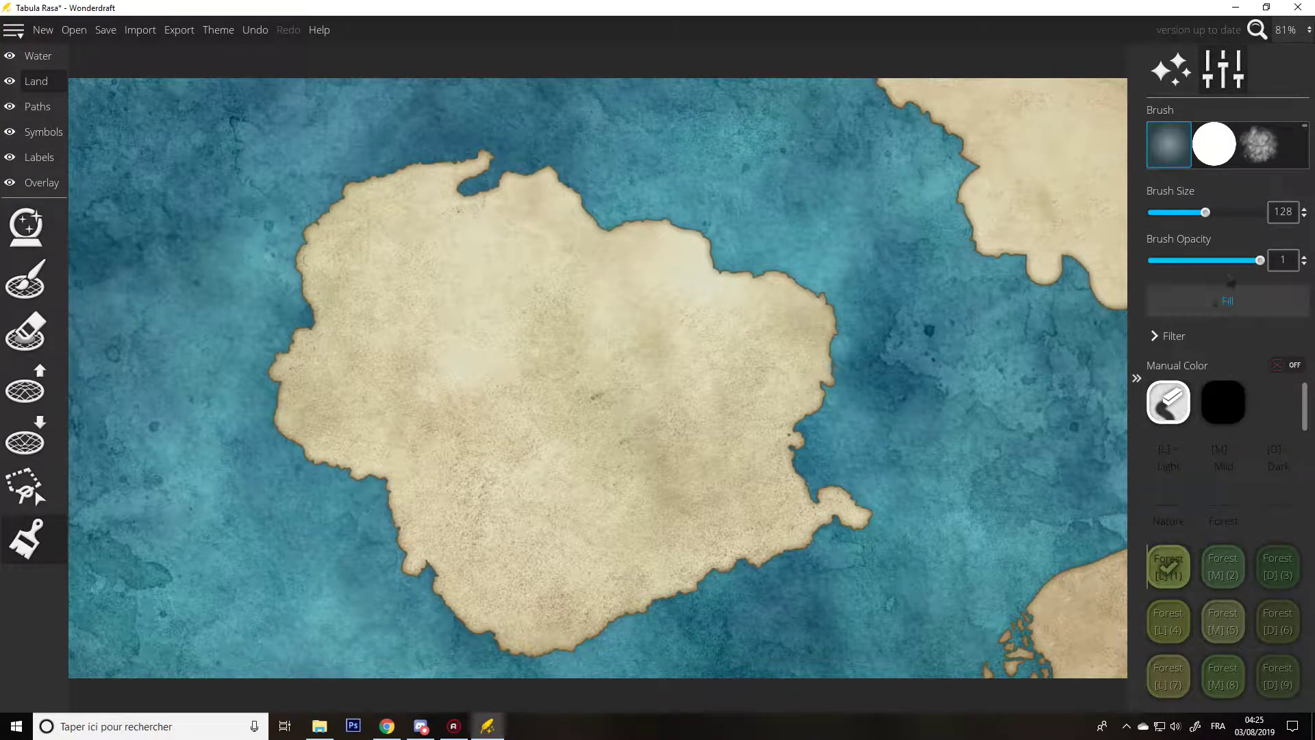
pyautogui.click(1222, 147)
pyautogui.click(1083, 611)
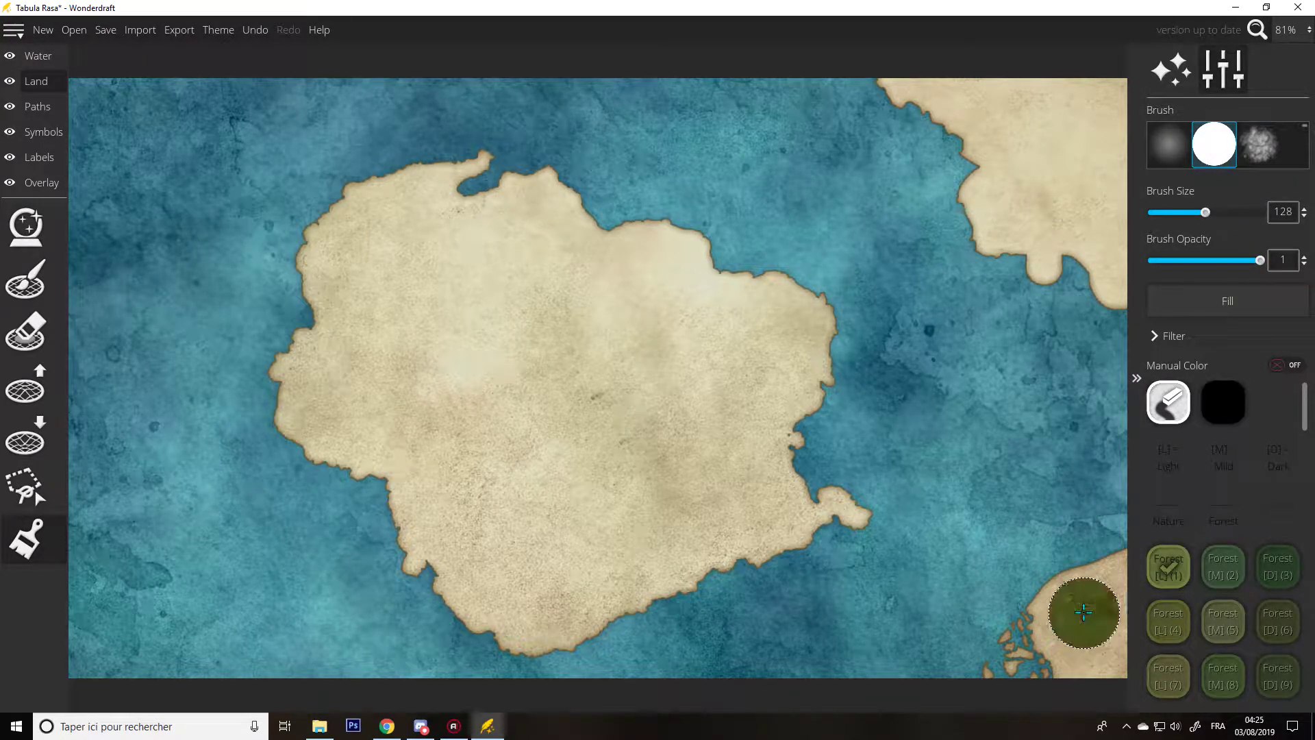
pyautogui.click(1063, 595)
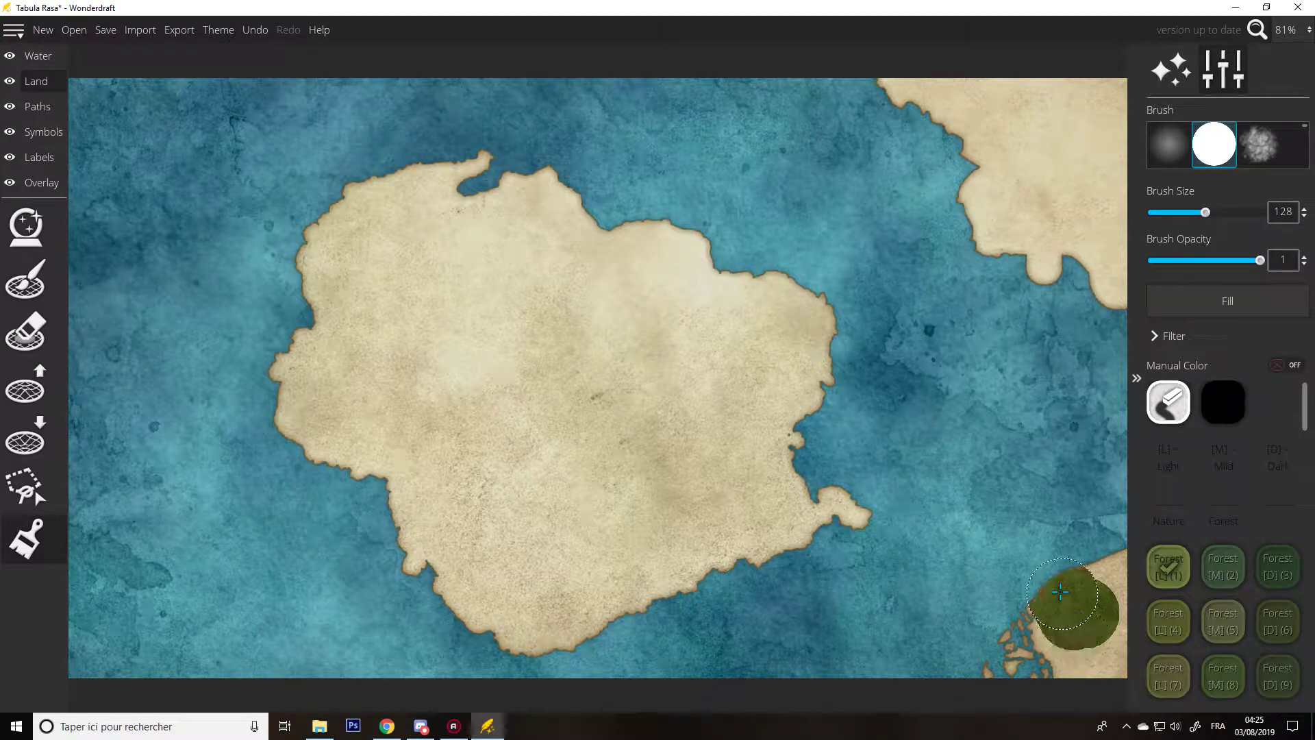
pyautogui.moveTo(1064, 597); pyautogui.dragTo(1103, 575)
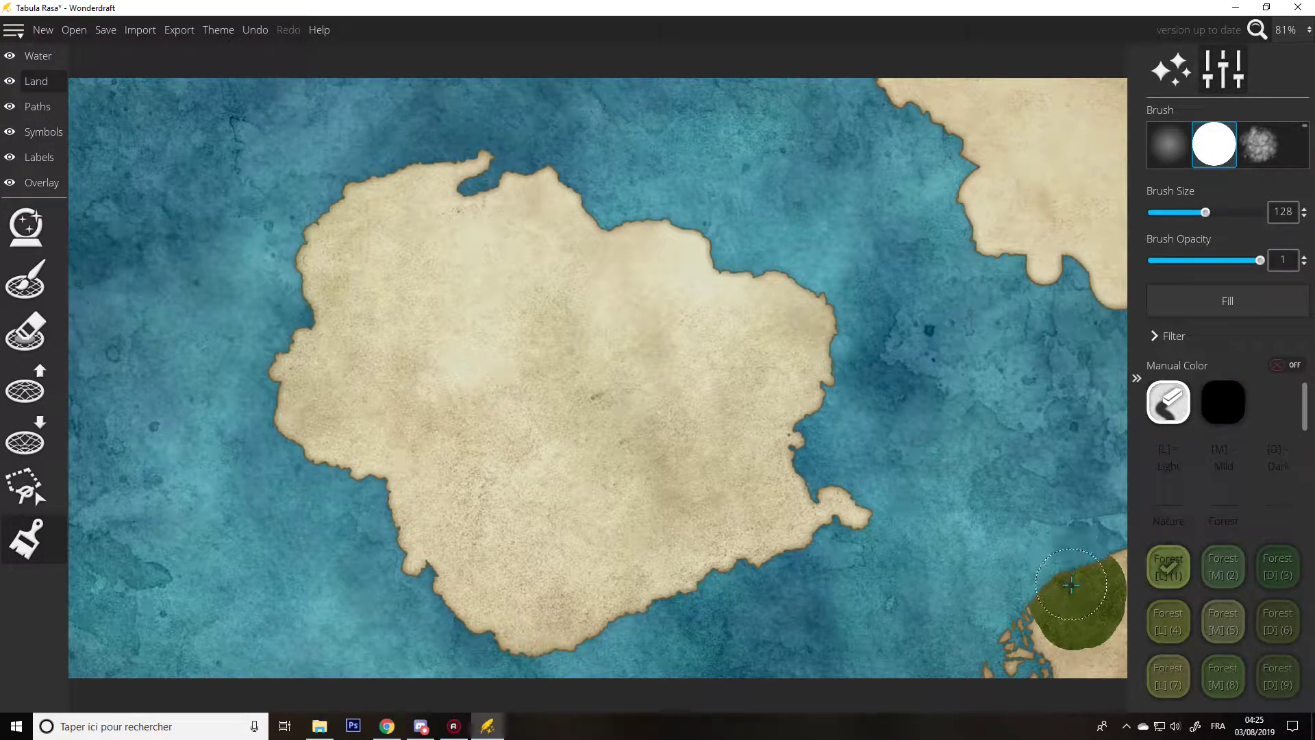
pyautogui.moveTo(1046, 585)
pyautogui.mouseDown()
pyautogui.moveTo(1079, 625)
pyautogui.moveTo(1097, 606)
pyautogui.moveTo(1085, 557)
pyautogui.mouseUp()
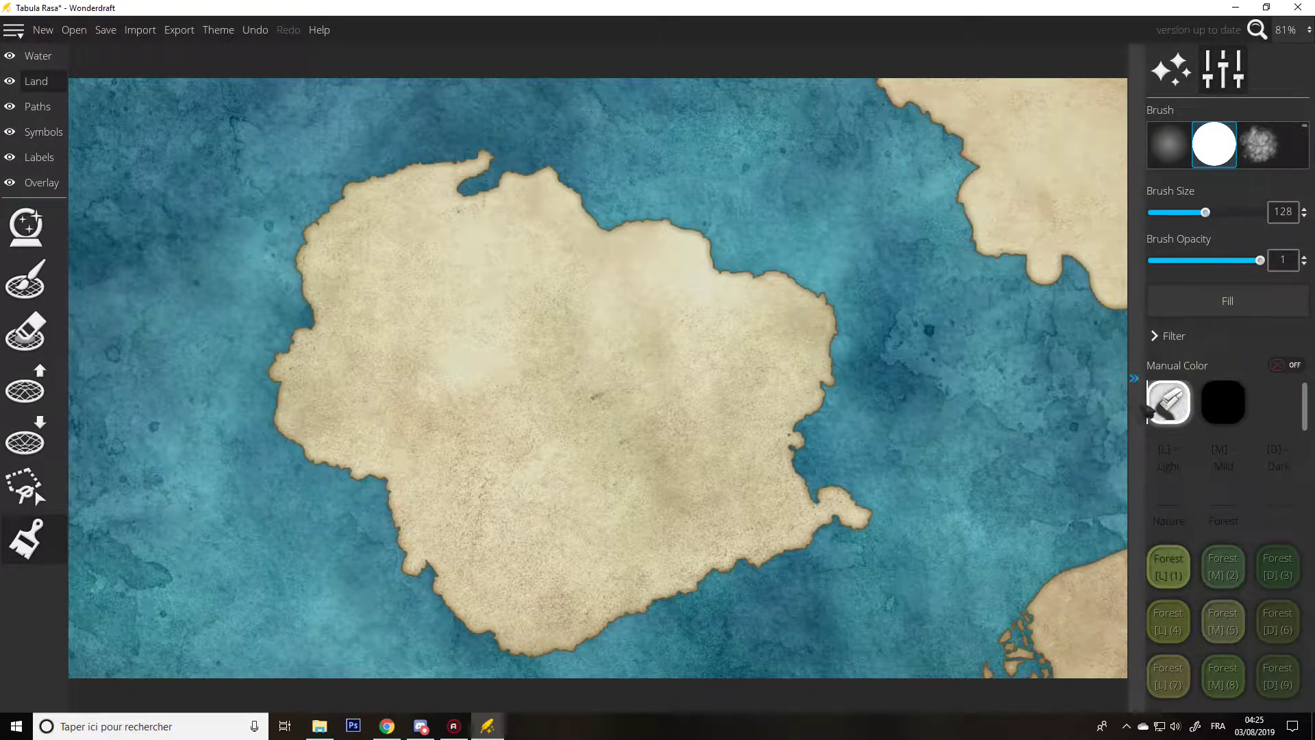
# - Try the textured brush with Forest [L] (1) across the central continent, lowering the opacity to 0.74 and 0.43, and erase the strokes
pyautogui.click(1259, 144)
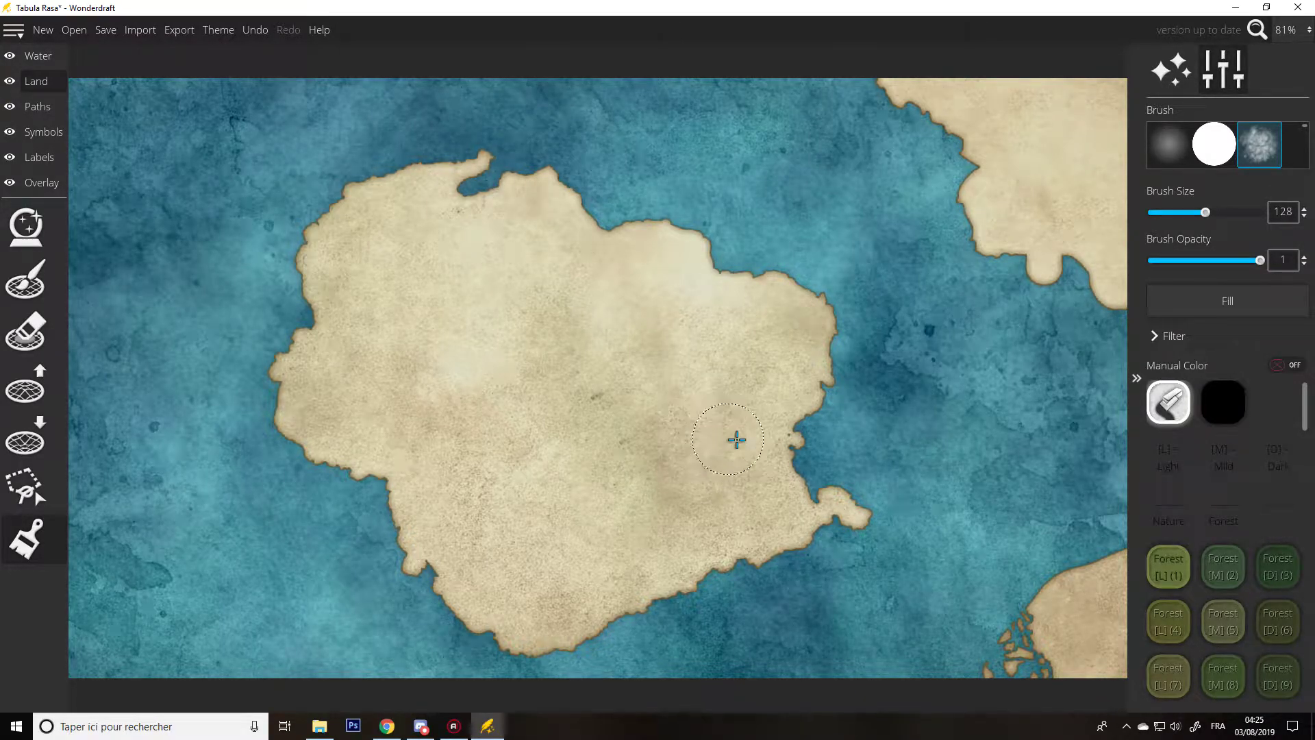
pyautogui.click(1163, 568)
pyautogui.moveTo(728, 468)
pyautogui.mouseDown()
pyautogui.moveTo(622, 491)
pyautogui.moveTo(607, 459)
pyautogui.moveTo(677, 404)
pyautogui.moveTo(733, 403)
pyautogui.mouseUp()
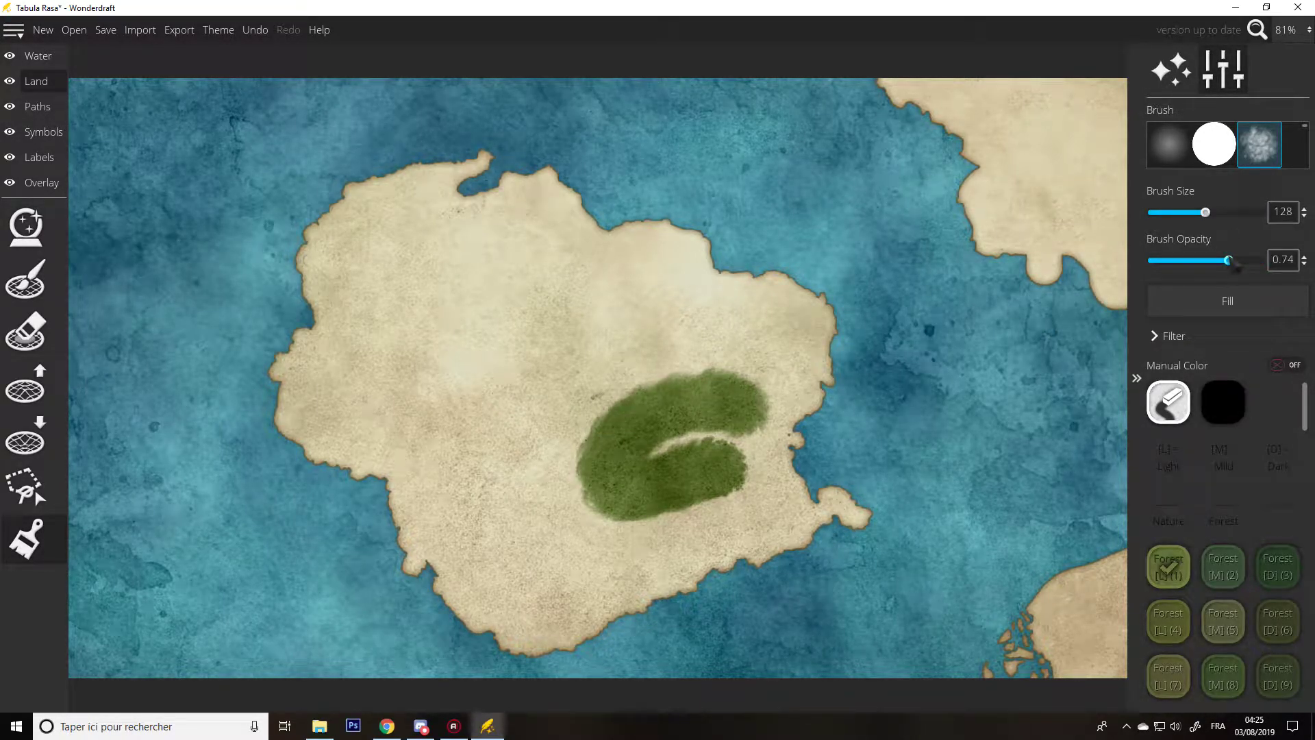
pyautogui.moveTo(691, 353)
pyautogui.mouseDown()
pyautogui.moveTo(764, 367)
pyautogui.moveTo(705, 348)
pyautogui.moveTo(617, 382)
pyautogui.moveTo(538, 462)
pyautogui.moveTo(483, 538)
pyautogui.mouseUp()
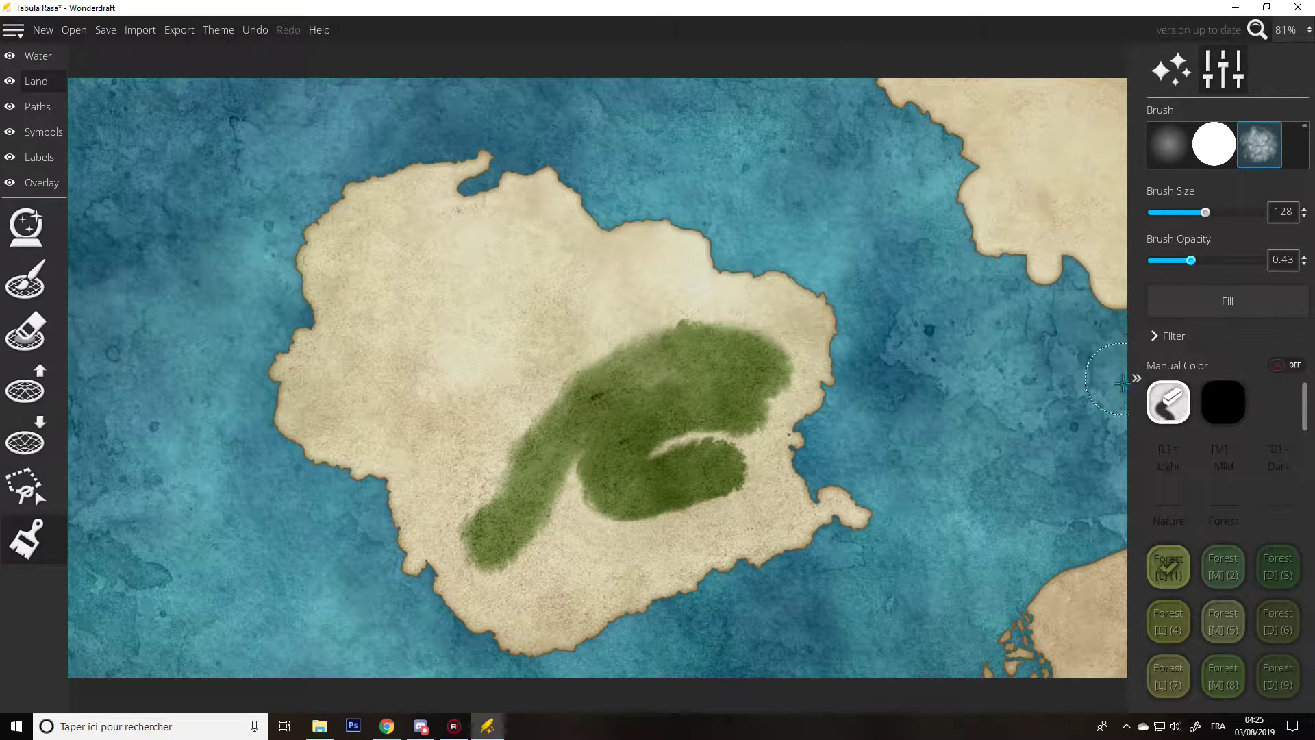
pyautogui.click(1165, 401)
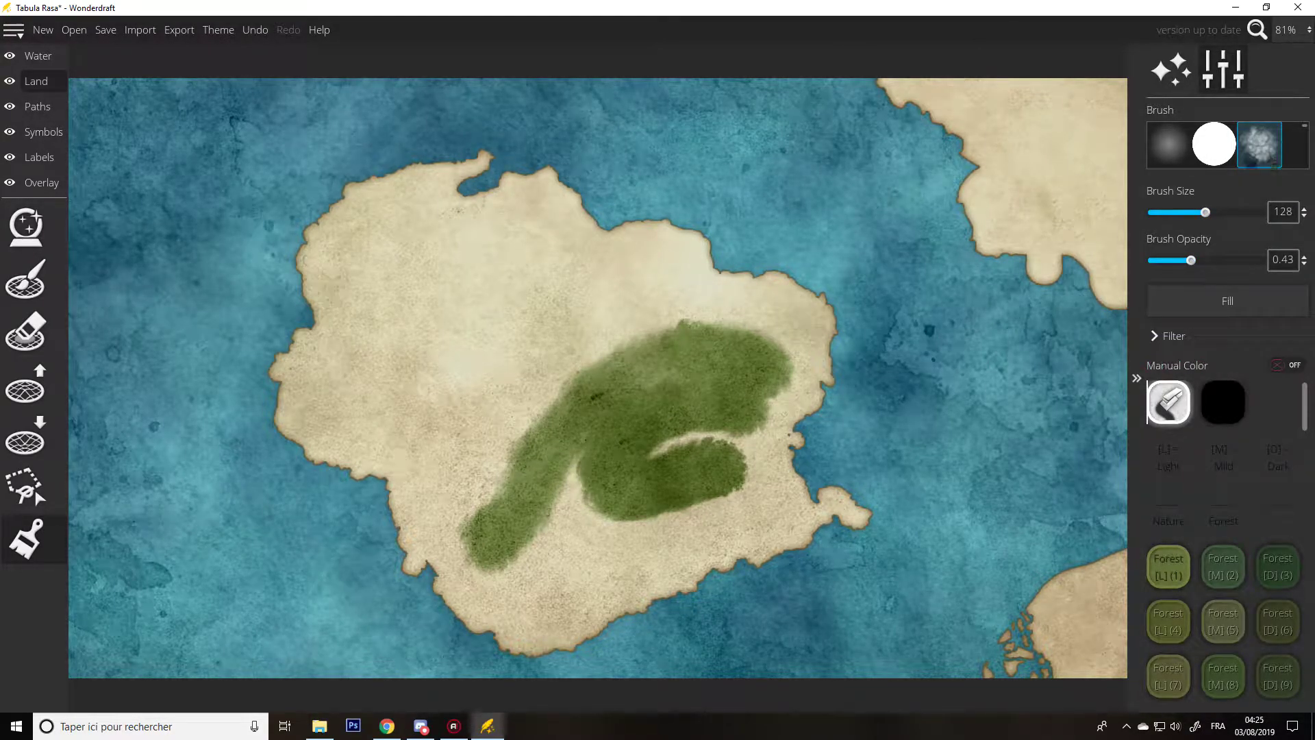
pyautogui.moveTo(485, 533)
pyautogui.mouseDown()
pyautogui.moveTo(503, 484)
pyautogui.moveTo(599, 464)
pyautogui.moveTo(563, 428)
pyautogui.moveTo(606, 387)
pyautogui.moveTo(702, 366)
pyautogui.moveTo(778, 377)
pyautogui.moveTo(750, 448)
pyautogui.moveTo(707, 478)
pyautogui.moveTo(571, 504)
pyautogui.moveTo(543, 372)
pyautogui.moveTo(860, 463)
pyautogui.mouseUp()
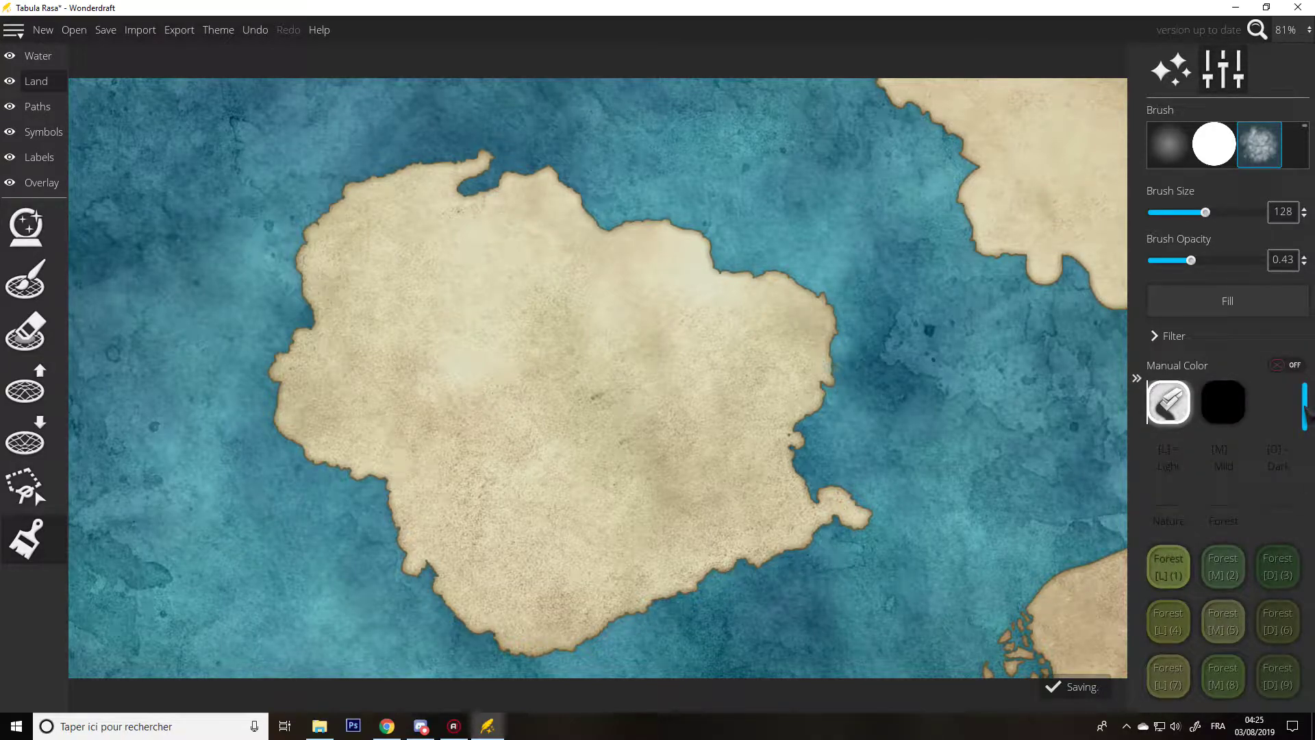
# - Paint the southeastern landmass with Sand [D] (36) using the textured brush at size 128 and opacity 0.43
pyautogui.moveTo(1306, 413); pyautogui.dragTo(1299, 540)
pyautogui.click(1278, 483)
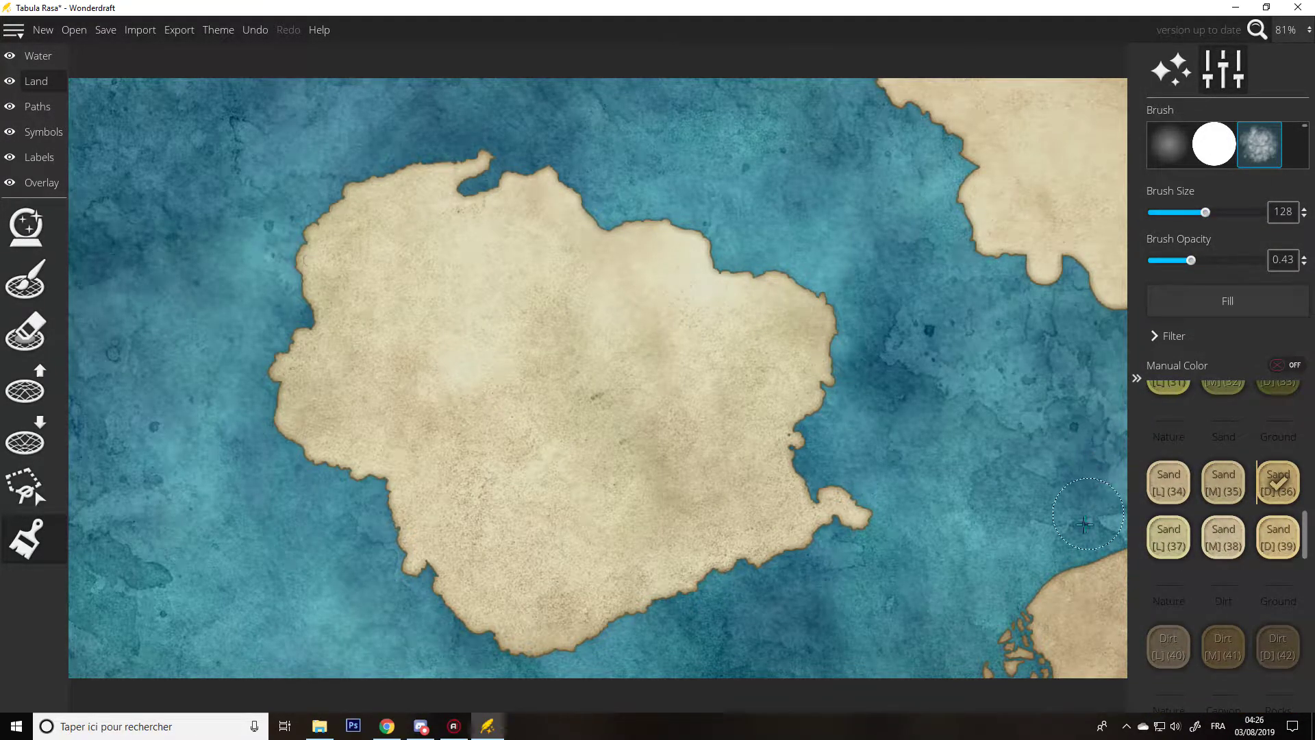
pyautogui.moveTo(1061, 595)
pyautogui.mouseDown()
pyautogui.moveTo(1059, 644)
pyautogui.moveTo(1079, 650)
pyautogui.moveTo(1046, 637)
pyautogui.moveTo(1004, 653)
pyautogui.mouseUp()
pyautogui.moveTo(1061, 605)
pyautogui.mouseDown()
pyautogui.moveTo(1111, 576)
pyautogui.moveTo(1088, 630)
pyautogui.mouseUp()
# - Lower the brush opacity to 0.32 and layer Sand [D] (39) and Sand [L] (34) over the southeastern landmass
pyautogui.click(1168, 538)
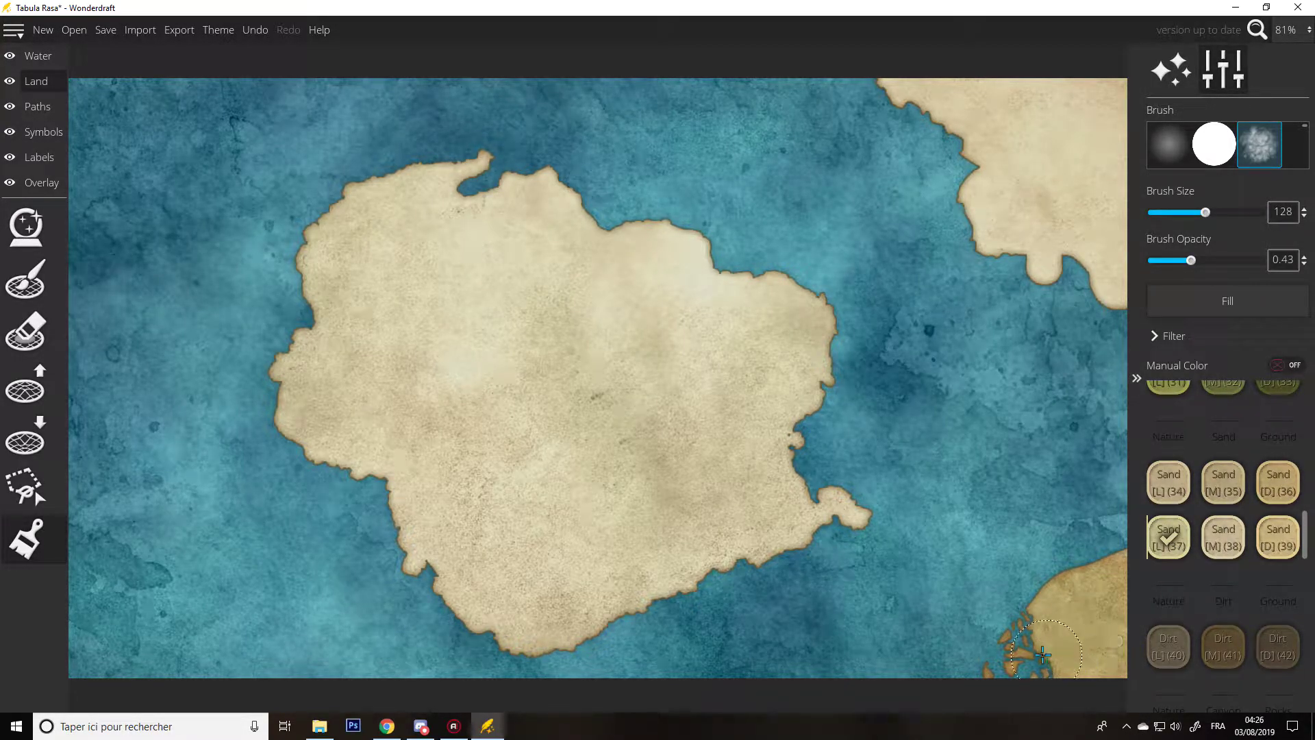
pyautogui.click(1223, 538)
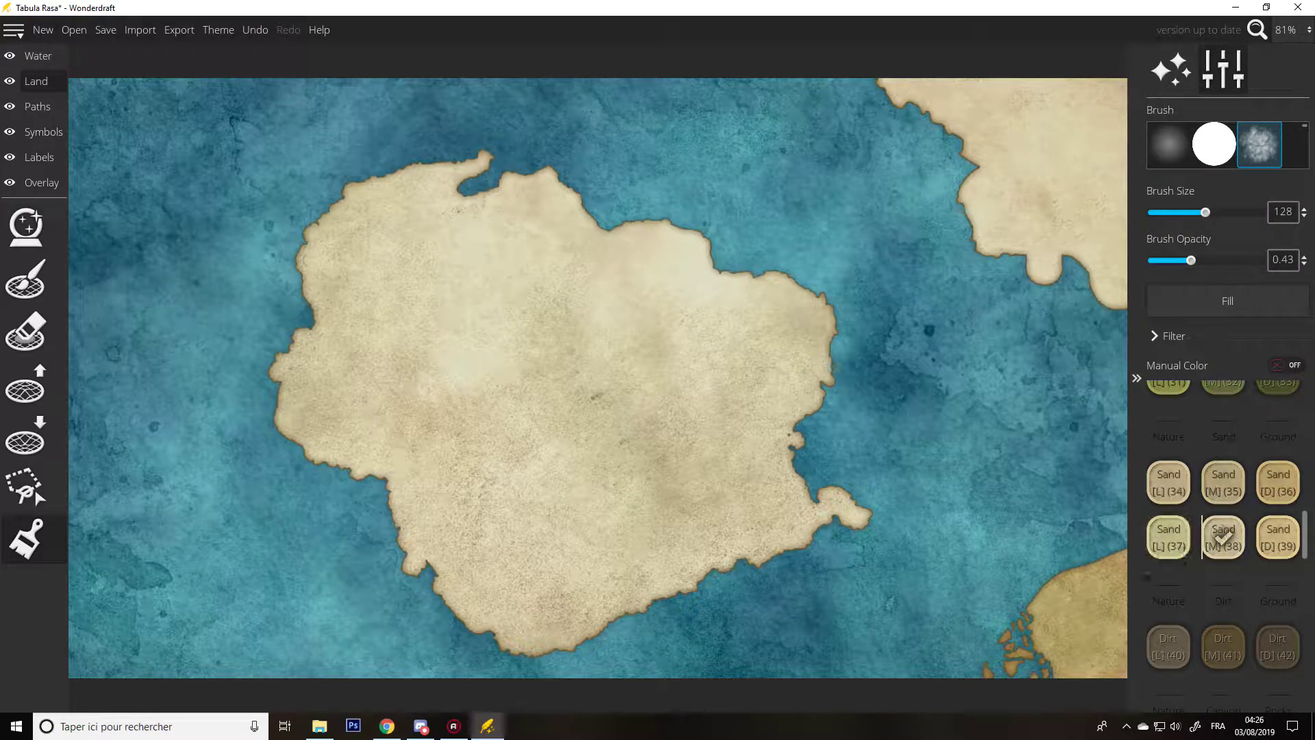
pyautogui.click(1180, 306)
pyautogui.click(1275, 545)
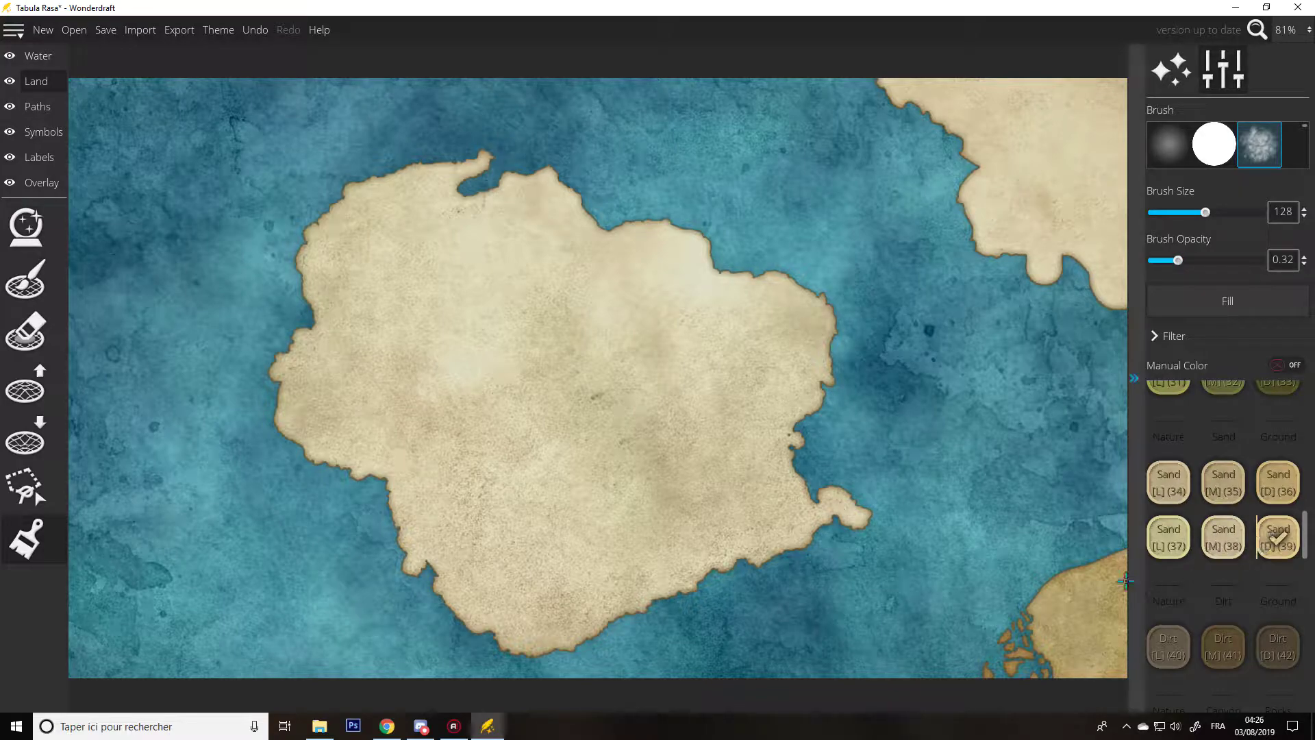
pyautogui.moveTo(1103, 616)
pyautogui.mouseDown()
pyautogui.moveTo(1103, 588)
pyautogui.moveTo(1046, 602)
pyautogui.mouseUp()
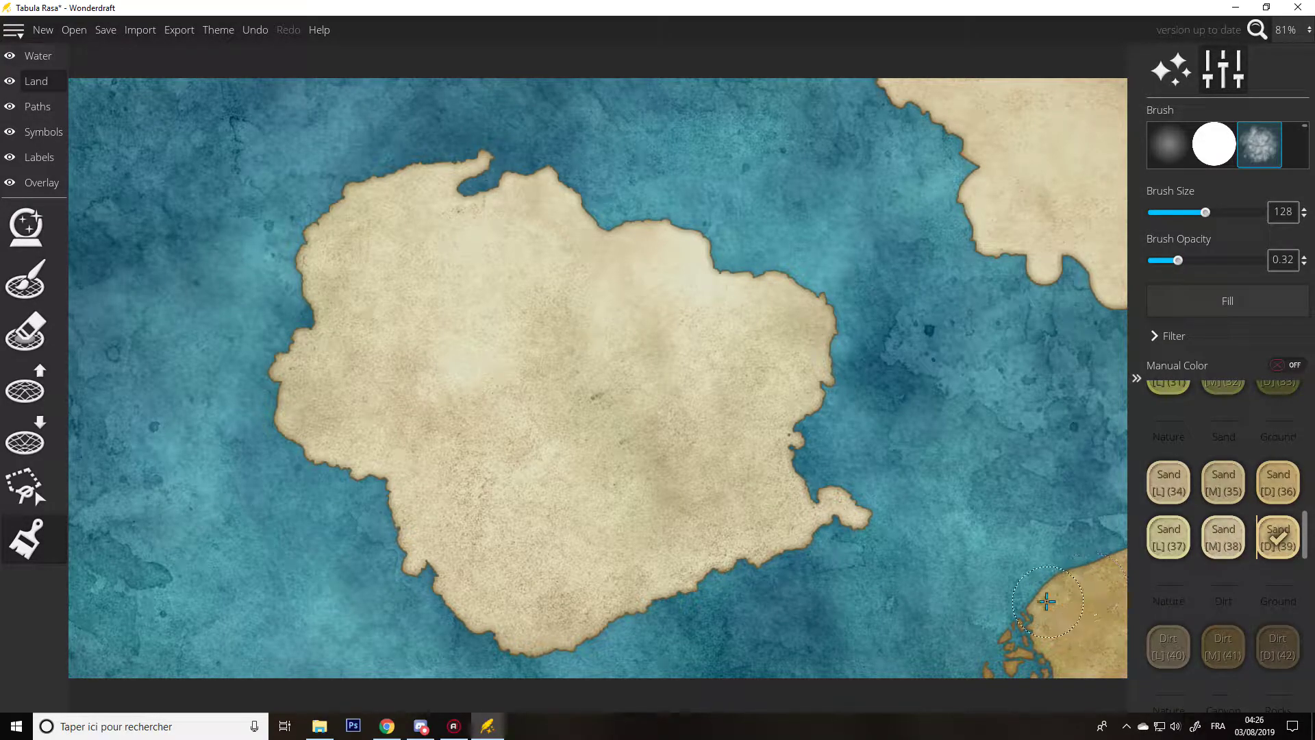
pyautogui.click(1163, 498)
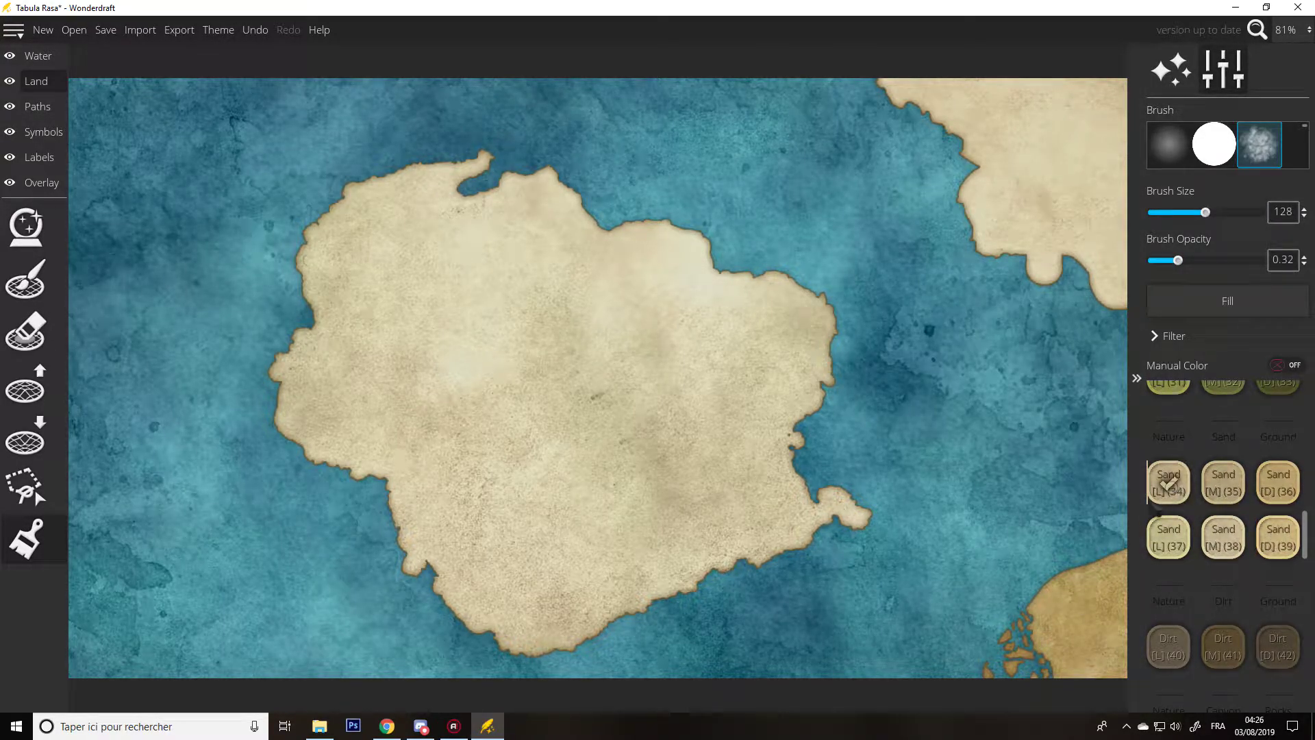
pyautogui.moveTo(1060, 601); pyautogui.dragTo(1099, 647)
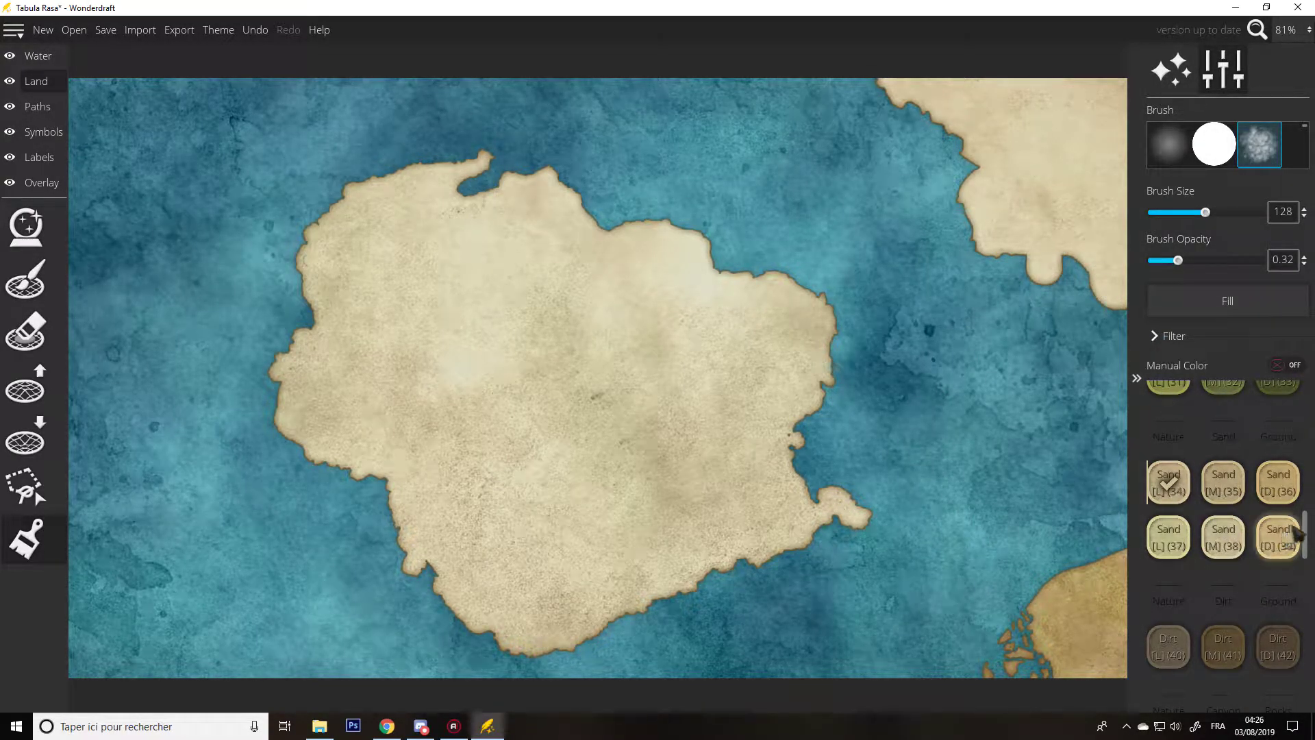
# - Cover the northeastern landmass with Snow [L] (78) using the textured brush at opacity 0.32
pyautogui.moveTo(1307, 543); pyautogui.dragTo(1306, 685)
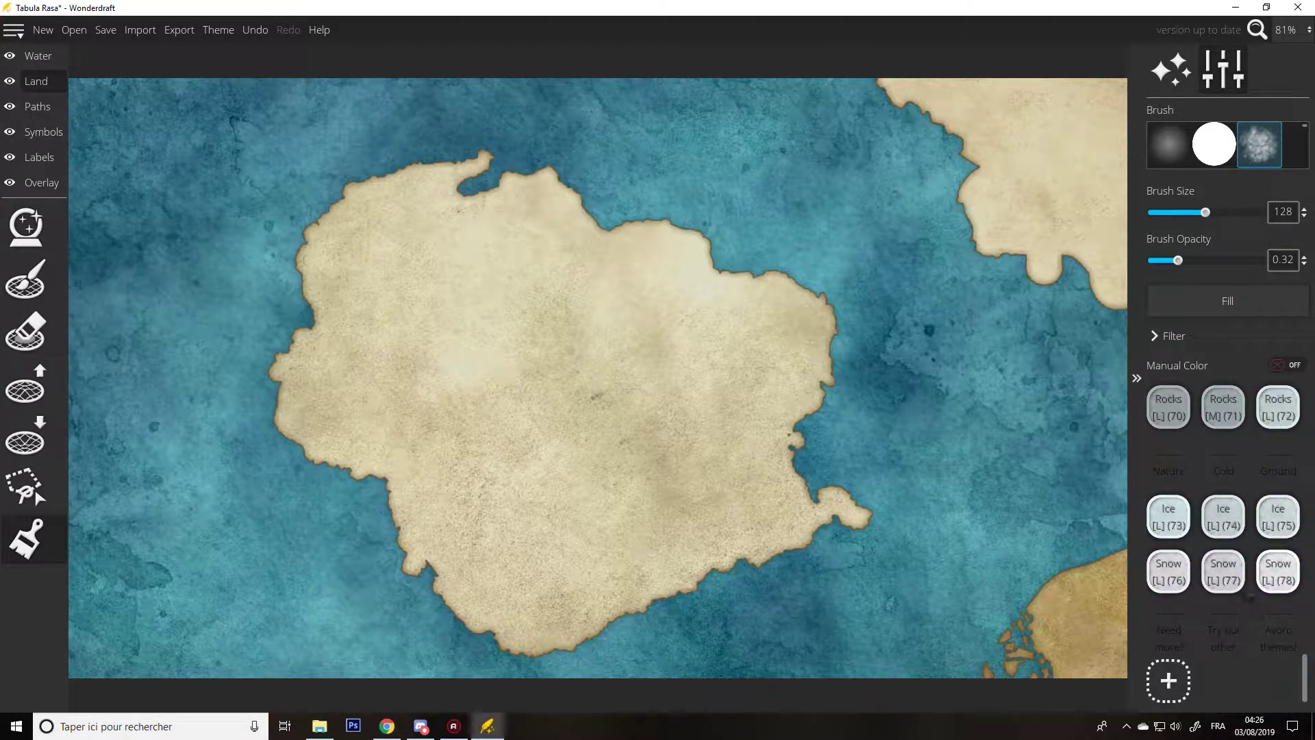
pyautogui.click(1270, 570)
pyautogui.moveTo(969, 123)
pyautogui.mouseDown()
pyautogui.moveTo(951, 150)
pyautogui.moveTo(970, 156)
pyautogui.moveTo(969, 124)
pyautogui.moveTo(1010, 193)
pyautogui.moveTo(1002, 218)
pyautogui.moveTo(993, 212)
pyautogui.moveTo(1061, 232)
pyautogui.moveTo(1106, 282)
pyautogui.moveTo(1107, 262)
pyautogui.moveTo(1056, 214)
pyautogui.moveTo(1114, 222)
pyautogui.moveTo(1126, 204)
pyautogui.moveTo(1097, 147)
pyautogui.moveTo(1124, 115)
pyautogui.moveTo(1106, 96)
pyautogui.moveTo(1092, 117)
pyautogui.moveTo(1017, 103)
pyautogui.moveTo(1020, 143)
pyautogui.moveTo(1009, 148)
pyautogui.moveTo(884, 75)
pyautogui.mouseUp()
pyautogui.moveTo(1015, 142); pyautogui.dragTo(1085, 118)
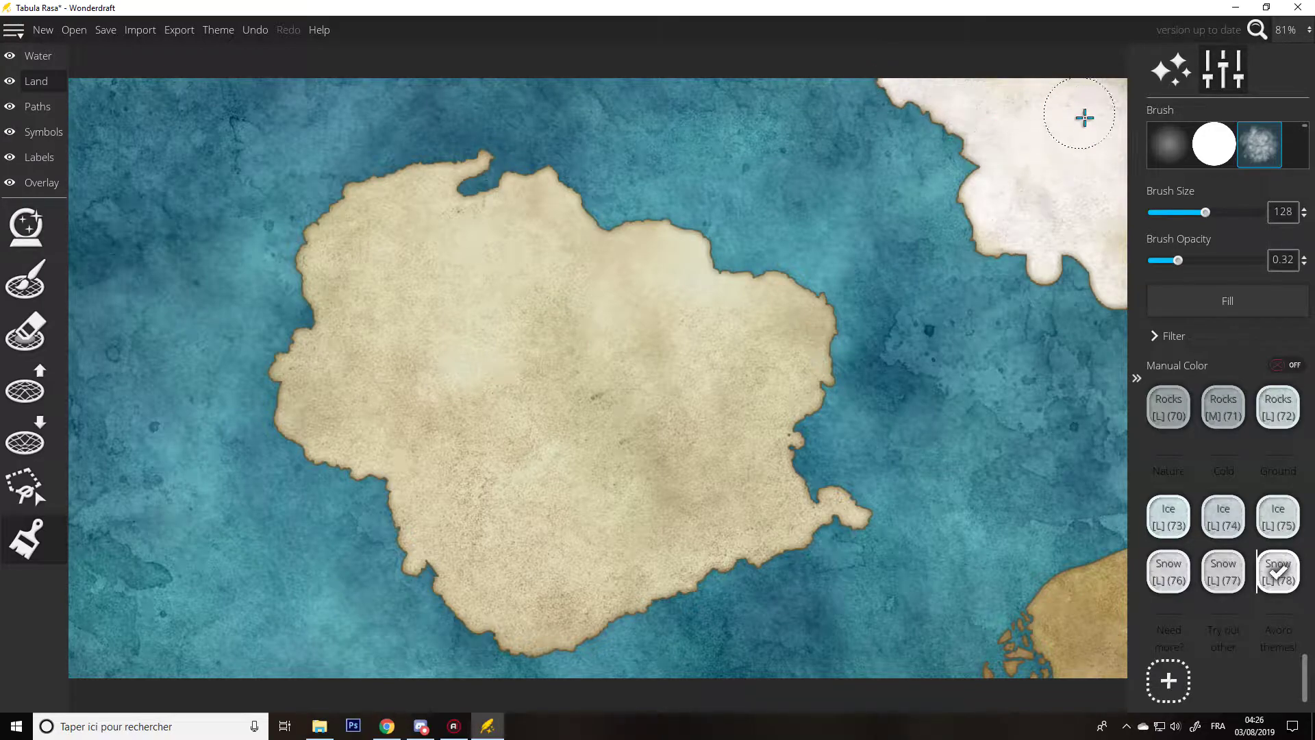
pyautogui.moveTo(1064, 244)
pyautogui.mouseDown()
pyautogui.moveTo(959, 195)
pyautogui.moveTo(1040, 190)
pyautogui.mouseUp()
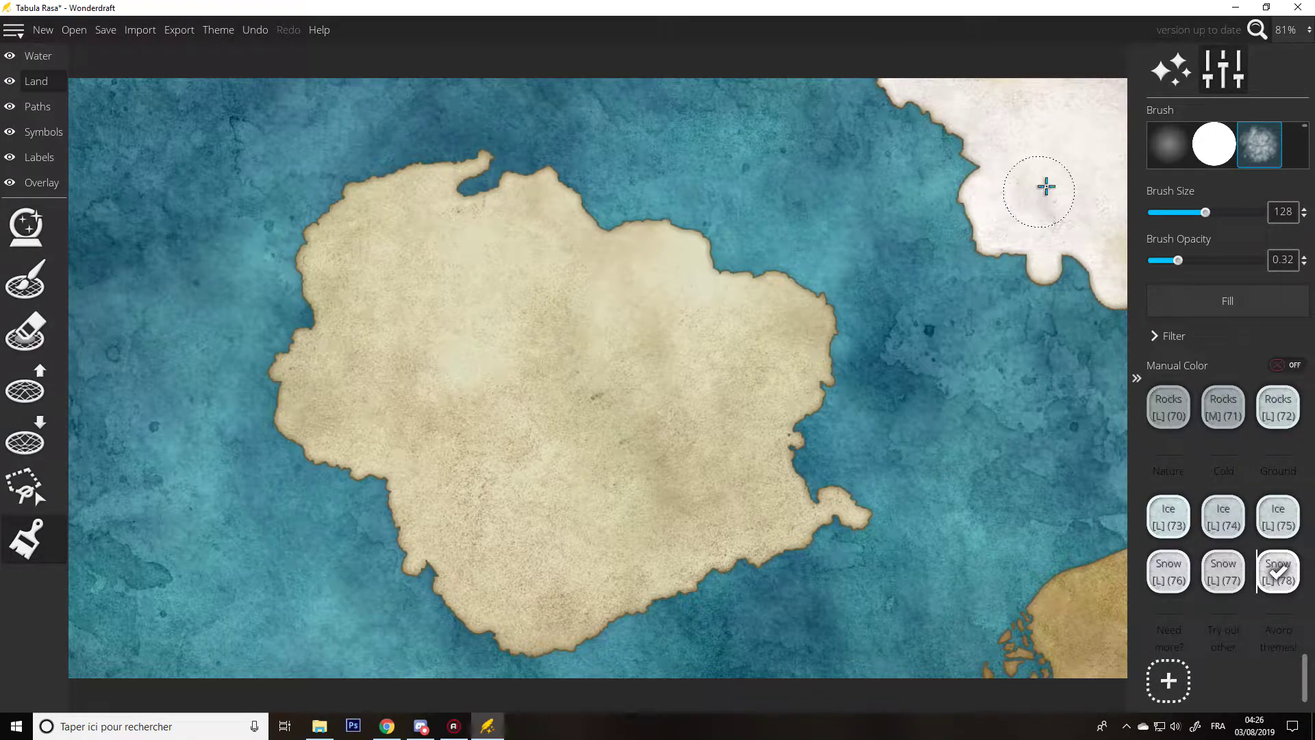
pyautogui.moveTo(1116, 281)
pyautogui.mouseDown()
pyautogui.moveTo(960, 96)
pyautogui.moveTo(924, 91)
pyautogui.mouseUp()
# - Vary the northeastern landmass's snow cover with Snow [L] (77) and Snow [L] (76)
pyautogui.click(1223, 571)
pyautogui.moveTo(1046, 166)
pyautogui.mouseDown()
pyautogui.moveTo(1003, 99)
pyautogui.moveTo(1080, 125)
pyautogui.moveTo(1119, 162)
pyautogui.moveTo(1069, 206)
pyautogui.moveTo(1087, 173)
pyautogui.moveTo(1046, 175)
pyautogui.moveTo(967, 246)
pyautogui.mouseUp()
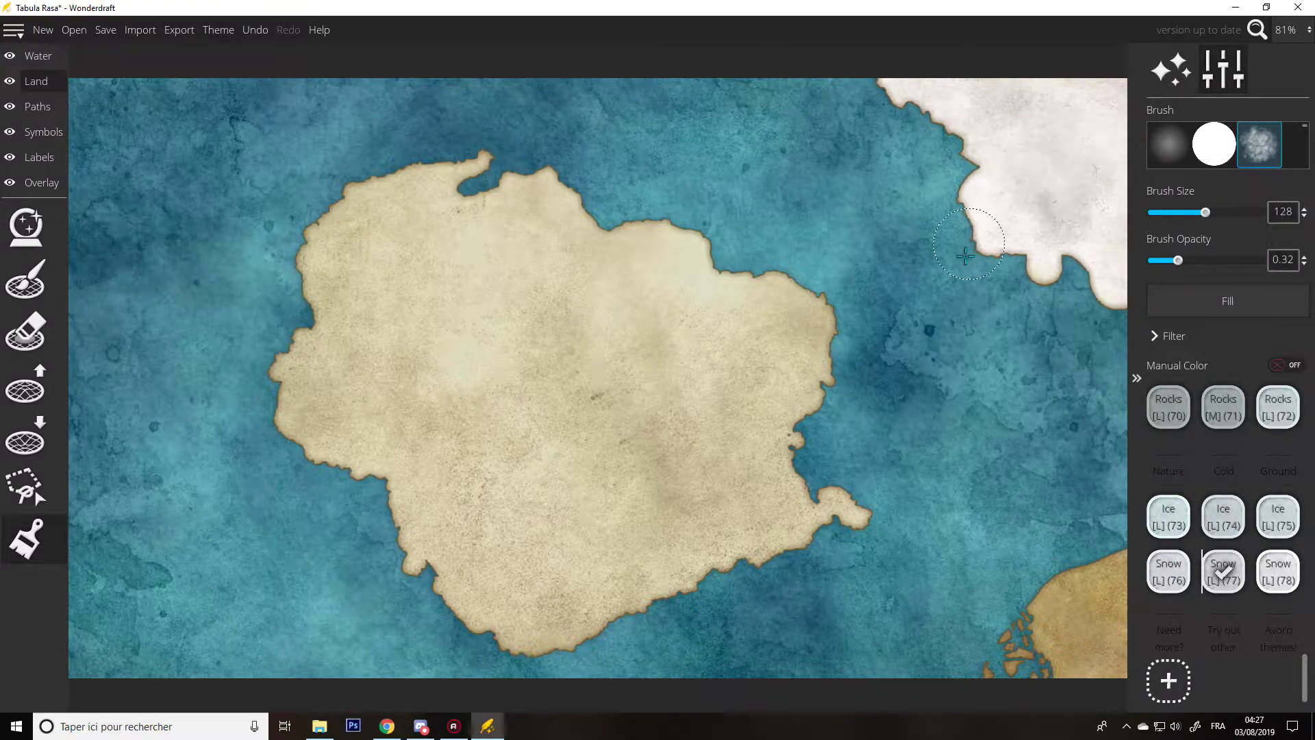
pyautogui.moveTo(954, 166); pyautogui.dragTo(903, 113)
pyautogui.click(1166, 560)
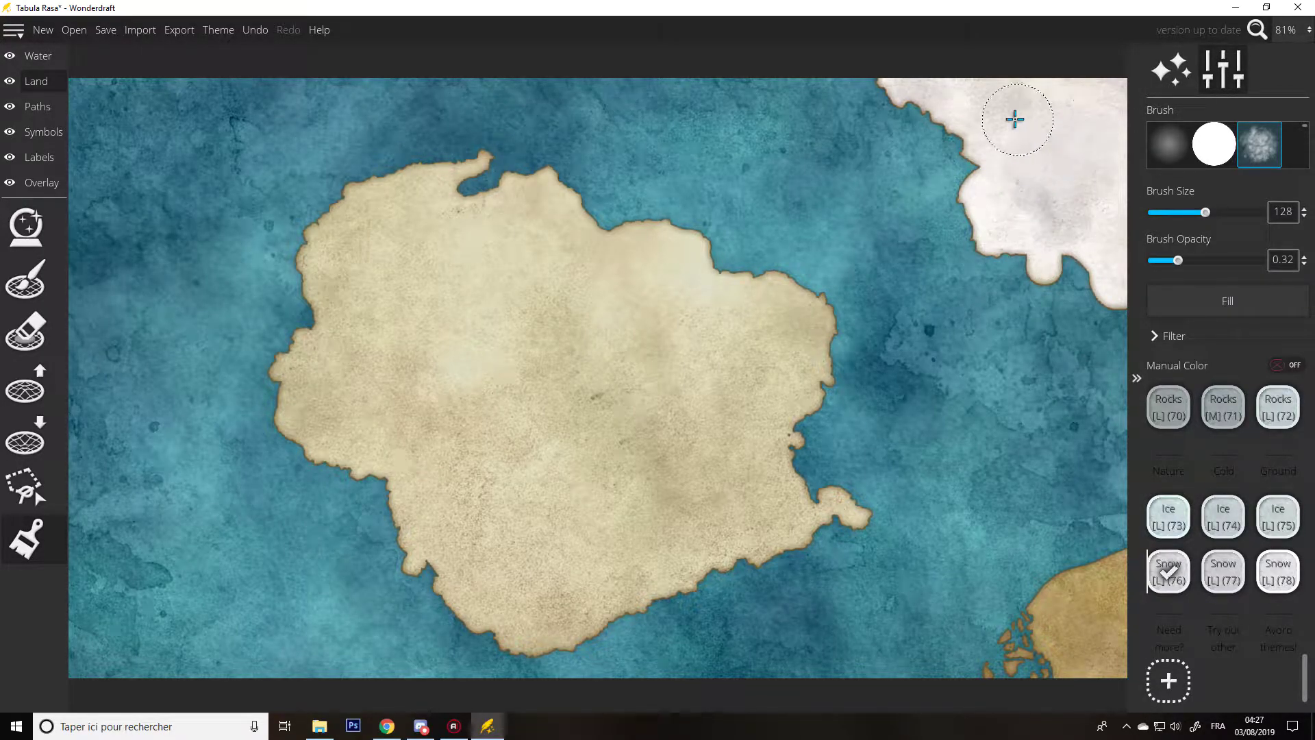
# - Tint parts of the snowy northeastern landmass with Ice [L] (73), Ice [L] (74) and Ice [L] (75)
pyautogui.click(1168, 515)
pyautogui.moveTo(1005, 141)
pyautogui.mouseDown()
pyautogui.moveTo(1091, 134)
pyautogui.moveTo(1090, 183)
pyautogui.moveTo(1015, 245)
pyautogui.moveTo(976, 245)
pyautogui.moveTo(1014, 197)
pyautogui.mouseUp()
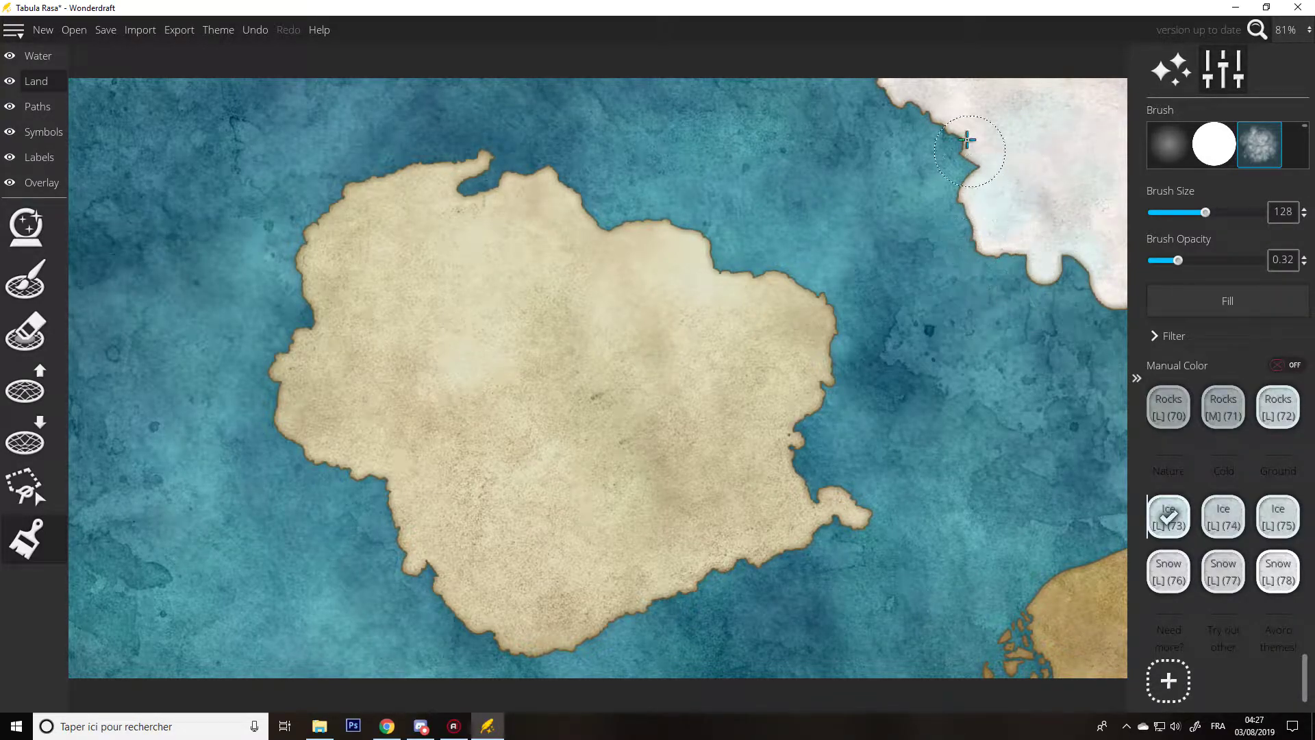
pyautogui.click(1211, 514)
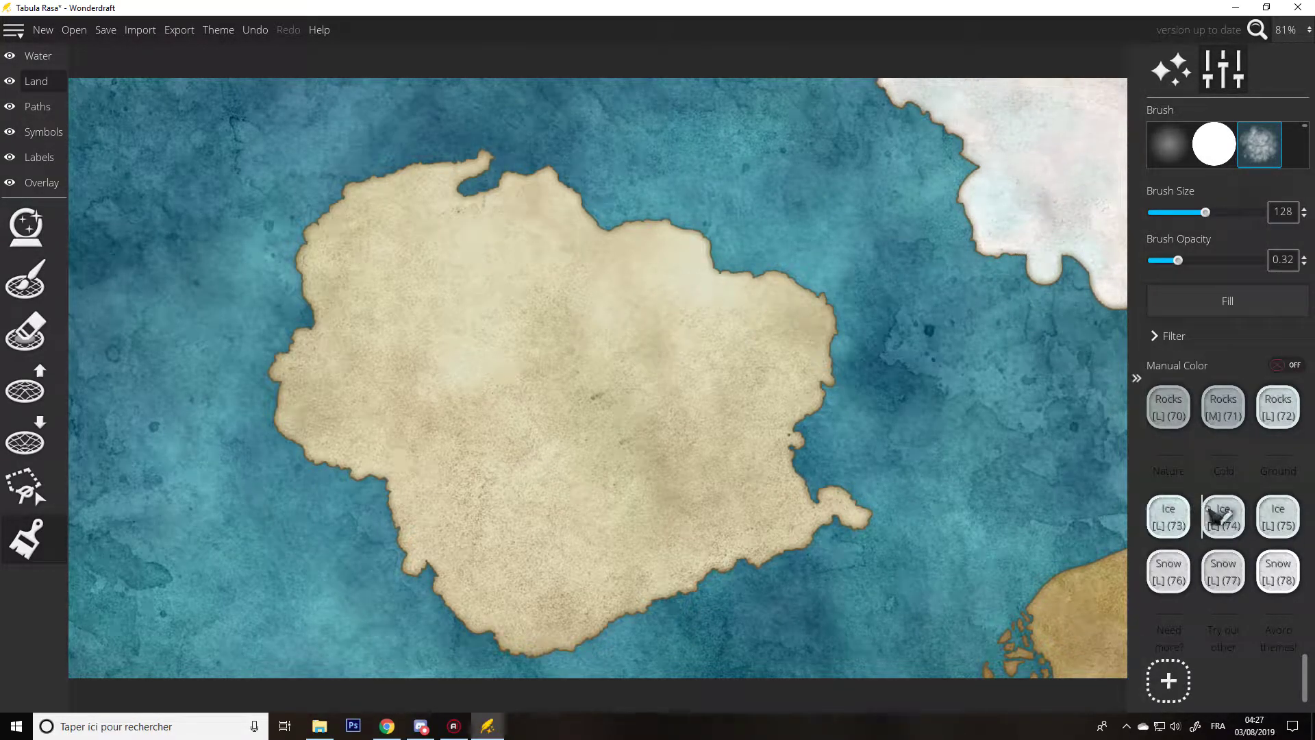
pyautogui.moveTo(1055, 210)
pyautogui.mouseDown()
pyautogui.moveTo(1080, 120)
pyautogui.moveTo(1066, 163)
pyautogui.moveTo(990, 202)
pyautogui.moveTo(1067, 238)
pyautogui.moveTo(1121, 239)
pyautogui.mouseUp()
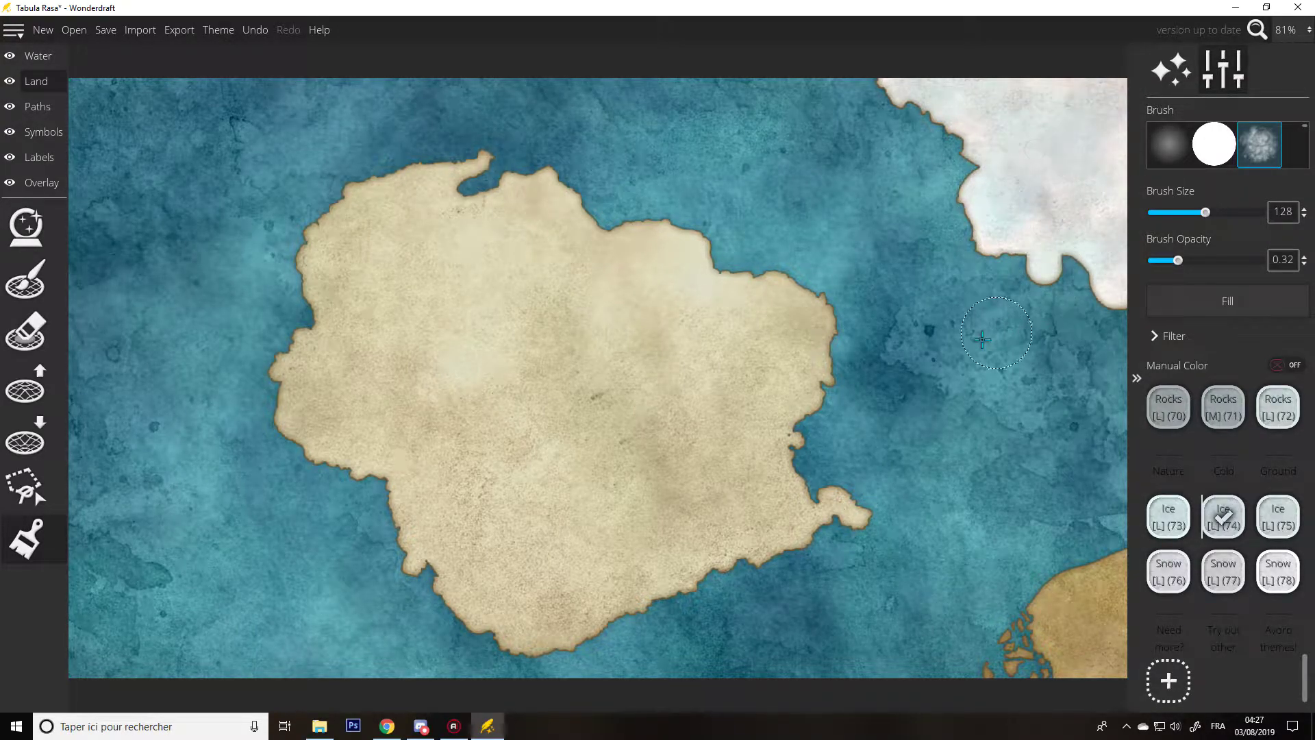
pyautogui.click(1278, 517)
# - Paint the central continent's southeastern peninsula with Sand [L] (34) and Sand [D] (39)
pyautogui.scroll(10, 1307, 678)
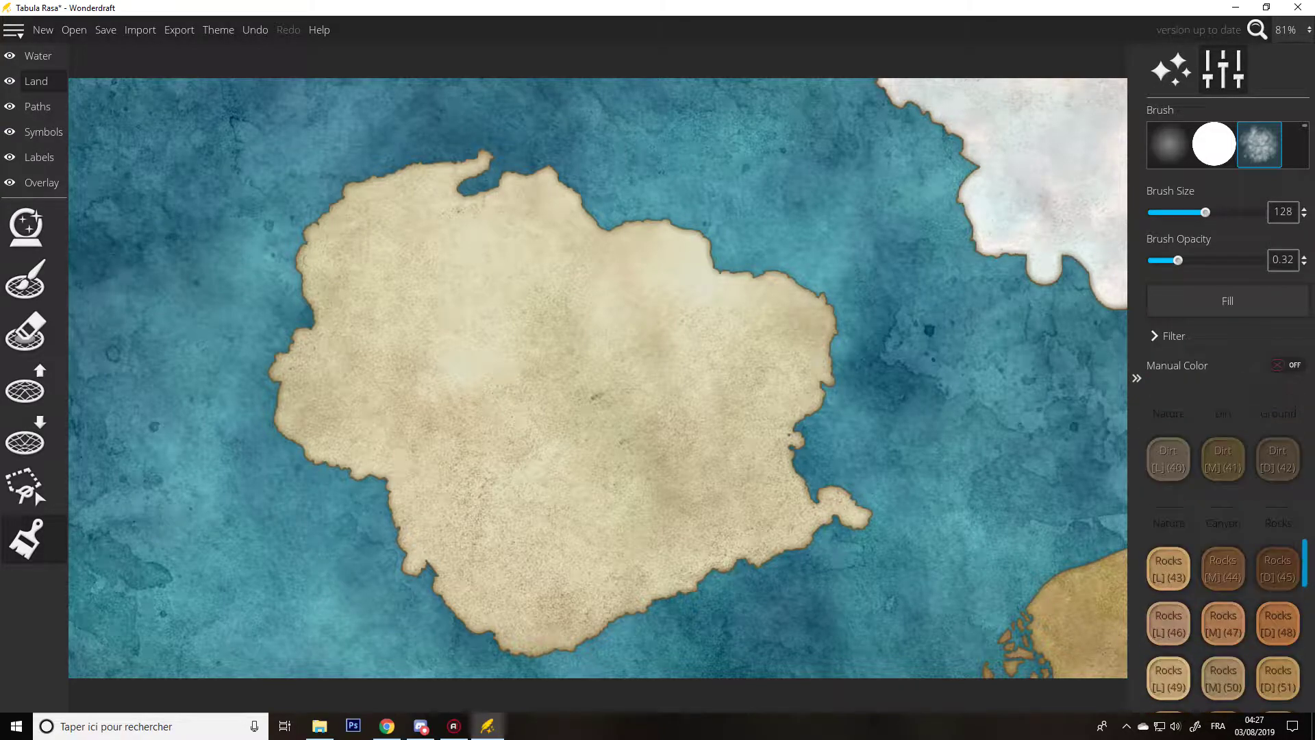
pyautogui.scroll(-10, 1300, 692)
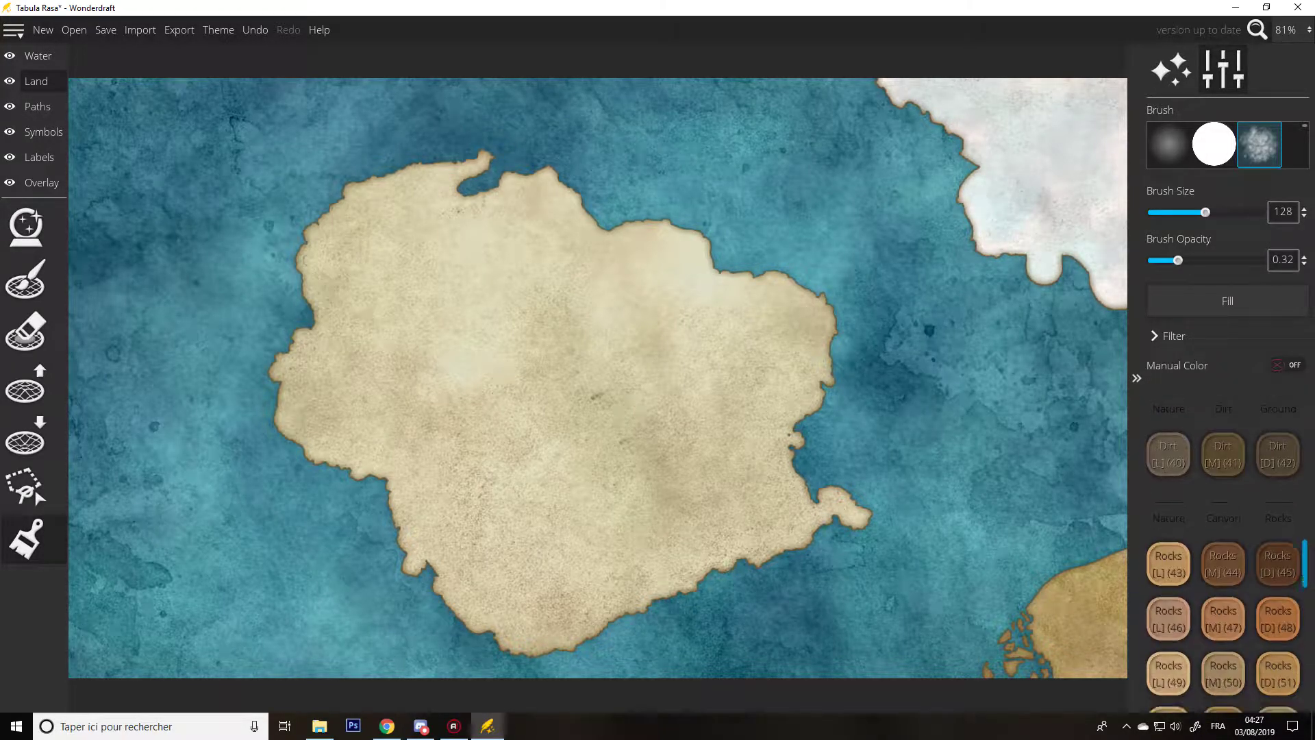
pyautogui.scroll(5, 1302, 688)
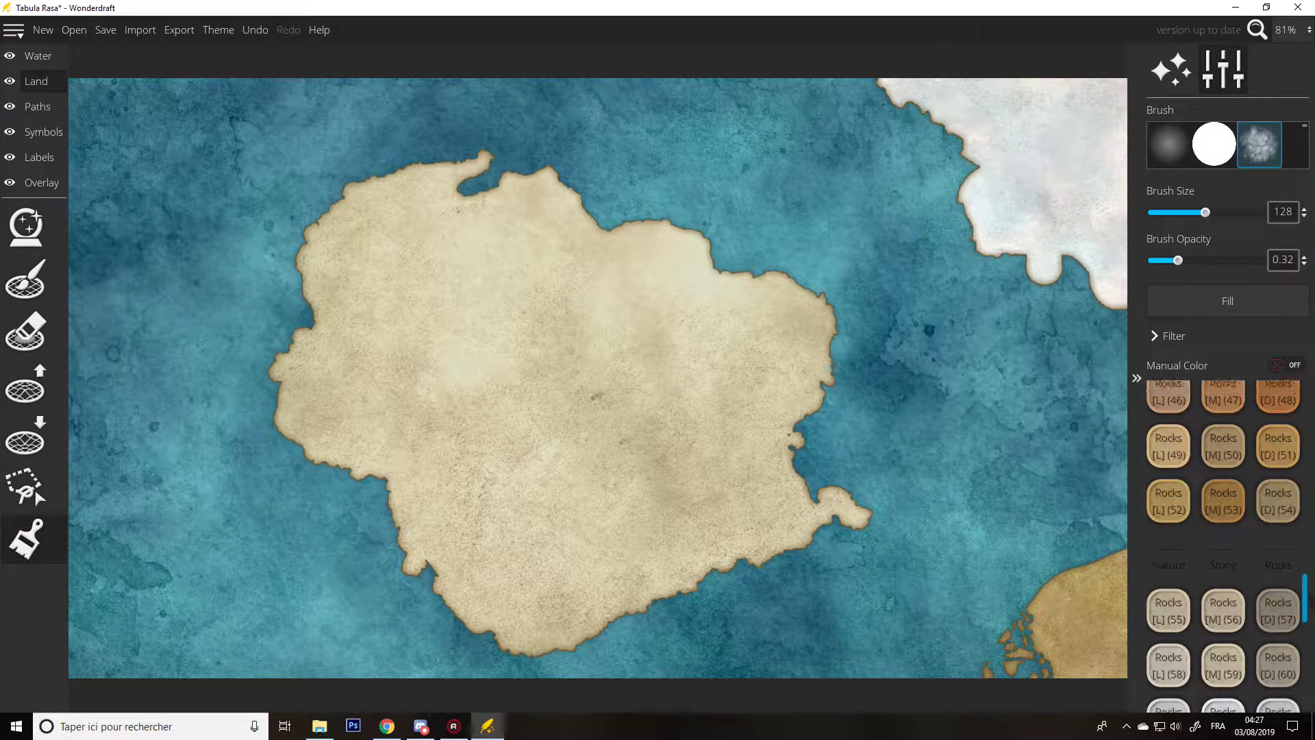
pyautogui.scroll(3, 1226, 548)
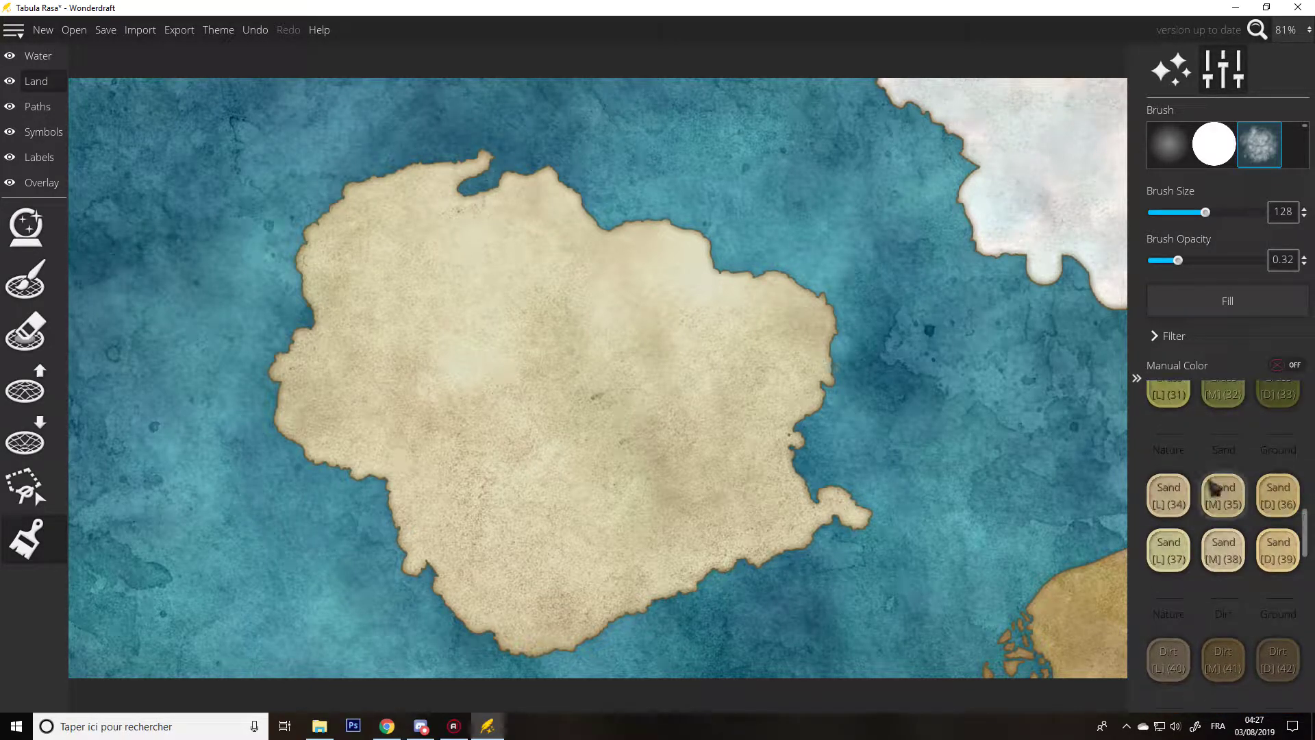
pyautogui.click(1169, 495)
pyautogui.moveTo(885, 505)
pyautogui.mouseDown()
pyautogui.moveTo(833, 514)
pyautogui.moveTo(1040, 516)
pyautogui.moveTo(824, 505)
pyautogui.moveTo(831, 526)
pyautogui.moveTo(812, 535)
pyautogui.moveTo(874, 540)
pyautogui.mouseUp()
pyautogui.click(1279, 549)
# - Paint Sand [L] (37) along the central continent's southern and southwestern coast
pyautogui.click(1168, 550)
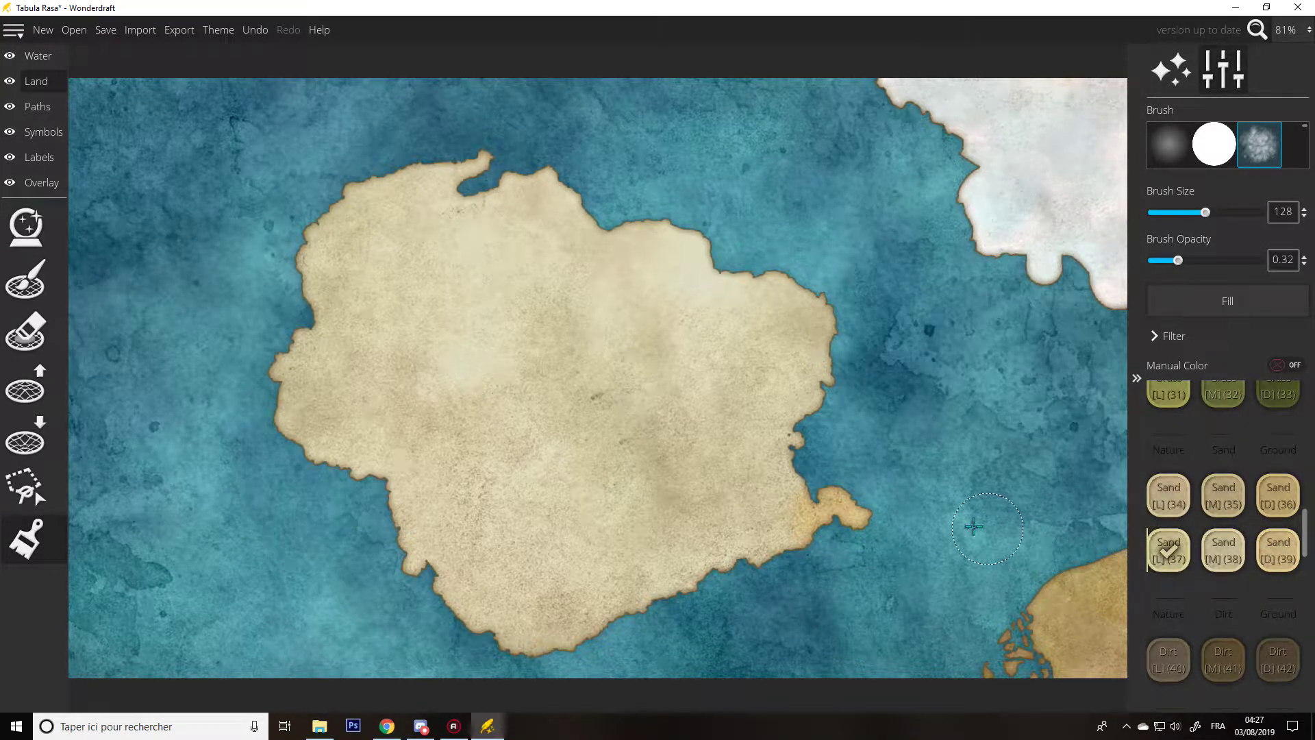
pyautogui.moveTo(776, 528)
pyautogui.mouseDown()
pyautogui.moveTo(685, 584)
pyautogui.moveTo(539, 639)
pyautogui.moveTo(454, 600)
pyautogui.moveTo(437, 570)
pyautogui.mouseUp()
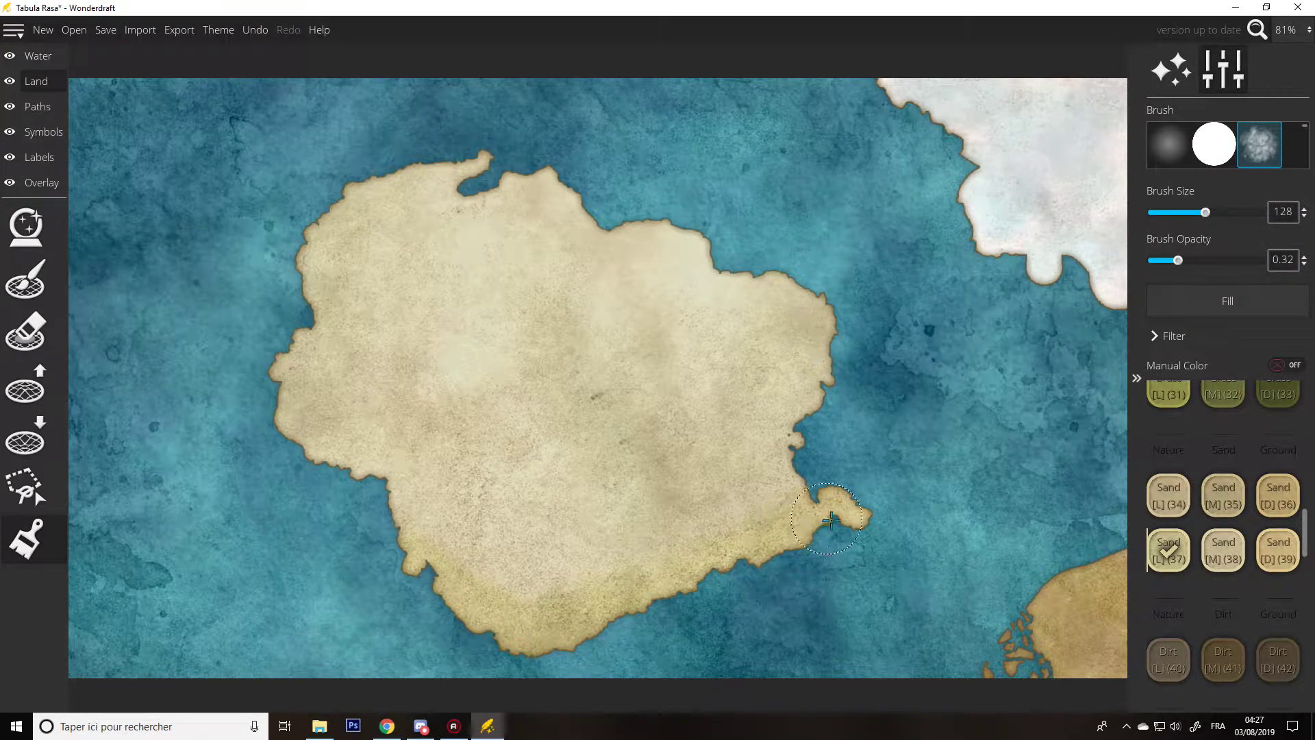
pyautogui.moveTo(382, 506)
pyautogui.mouseDown()
pyautogui.moveTo(411, 561)
pyautogui.moveTo(351, 496)
pyautogui.mouseUp()
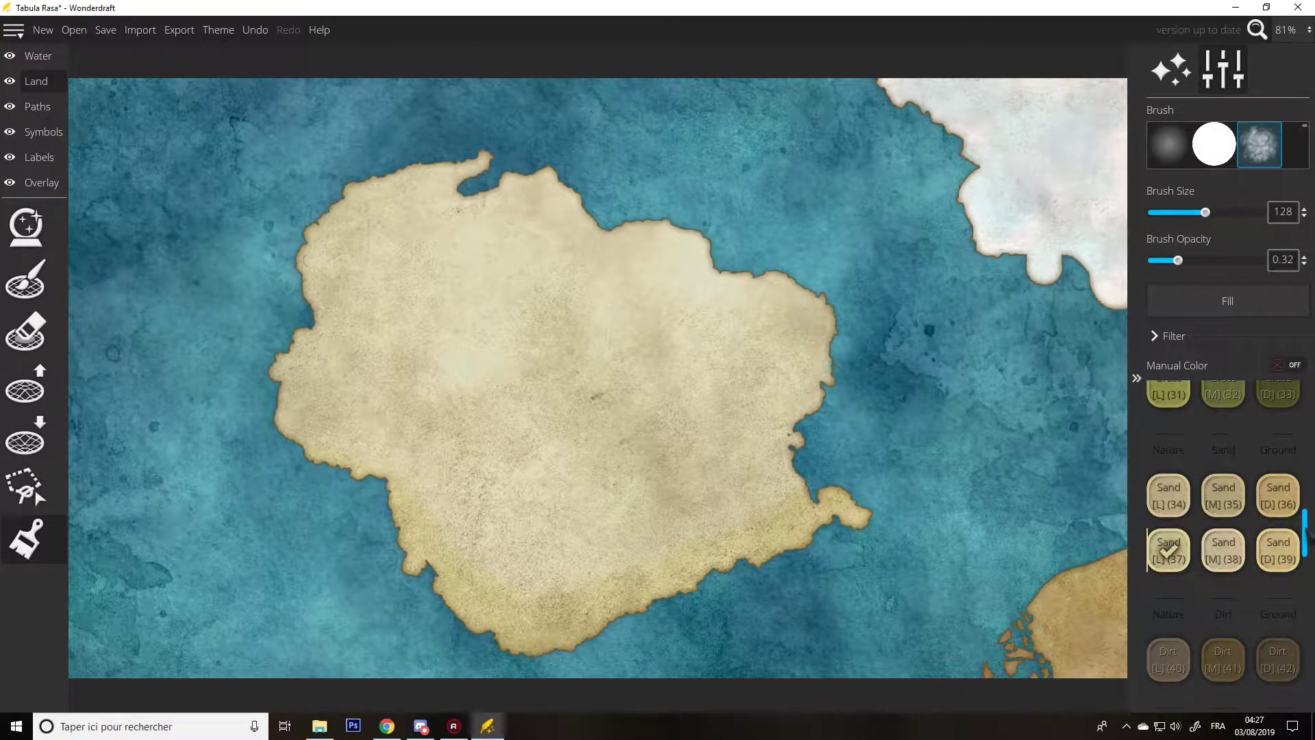
# - Paint patches of Grass [L] (31) in the middle of the central continent
pyautogui.scroll(2, 1307, 532)
pyautogui.click(1169, 493)
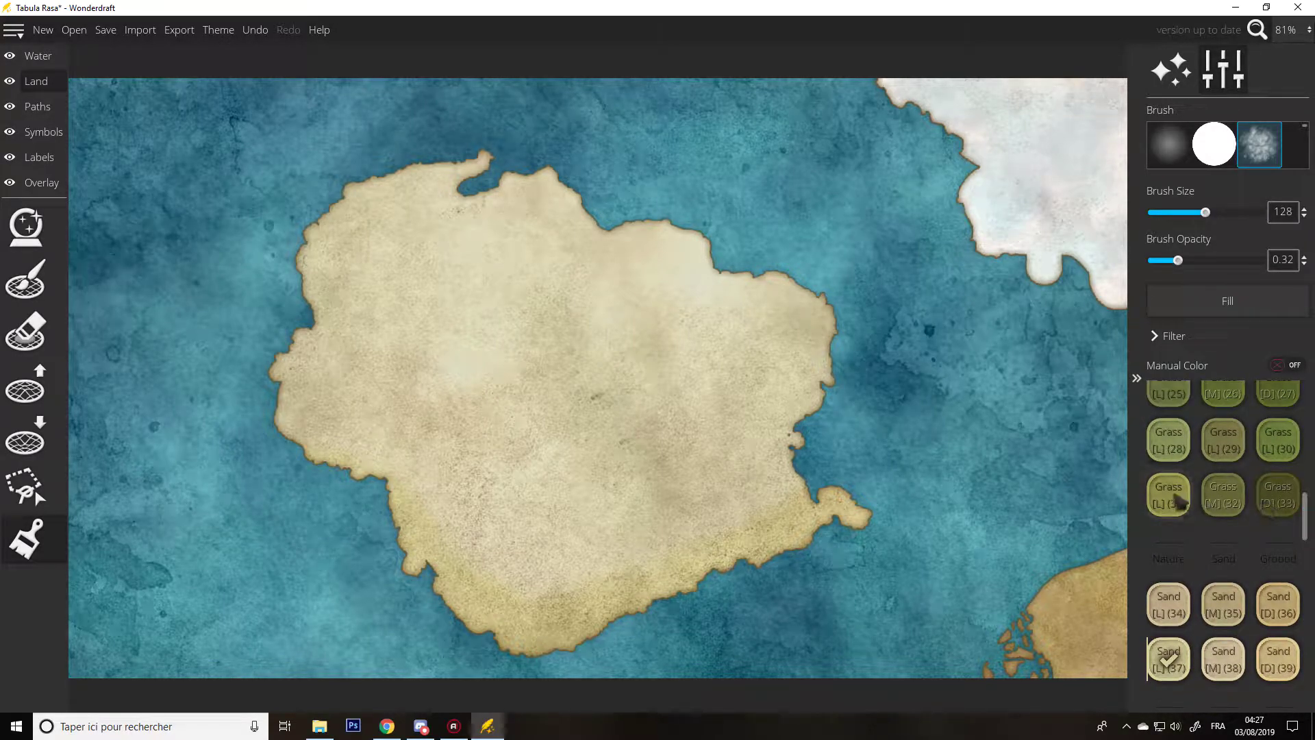
pyautogui.moveTo(590, 377)
pyautogui.mouseDown()
pyautogui.moveTo(633, 421)
pyautogui.moveTo(619, 469)
pyautogui.moveTo(613, 428)
pyautogui.moveTo(581, 449)
pyautogui.moveTo(523, 428)
pyautogui.moveTo(501, 388)
pyautogui.moveTo(583, 393)
pyautogui.moveTo(606, 427)
pyautogui.moveTo(583, 408)
pyautogui.moveTo(604, 484)
pyautogui.moveTo(519, 506)
pyautogui.moveTo(539, 424)
pyautogui.mouseUp()
# - Cover the continent's southern interior with Grass [L] (28) and a coast-to-coast band across its middle with Grass [L] (29)
pyautogui.click(1168, 438)
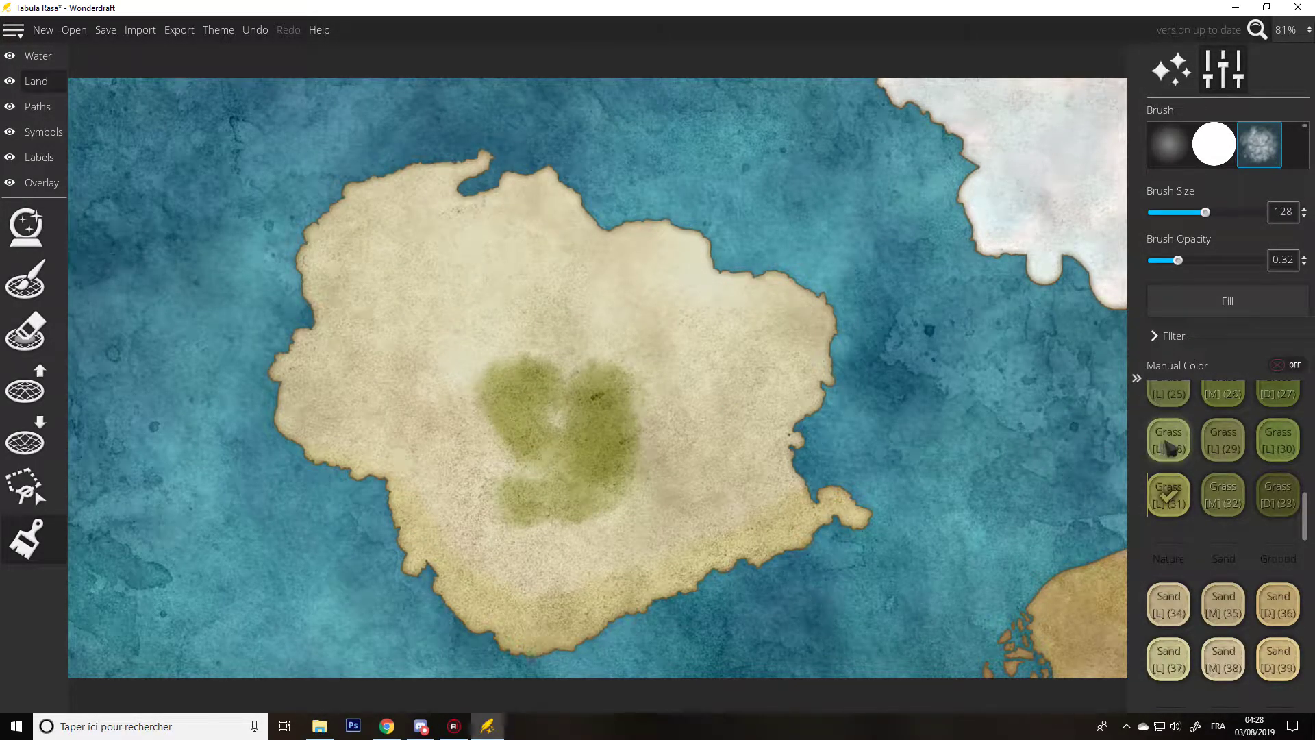
pyautogui.moveTo(530, 471); pyautogui.dragTo(596, 505)
pyautogui.moveTo(787, 456)
pyautogui.mouseDown()
pyautogui.moveTo(741, 494)
pyautogui.moveTo(669, 512)
pyautogui.moveTo(773, 457)
pyautogui.moveTo(692, 496)
pyautogui.moveTo(779, 479)
pyautogui.moveTo(668, 499)
pyautogui.moveTo(606, 552)
pyautogui.moveTo(491, 577)
pyautogui.moveTo(538, 572)
pyautogui.moveTo(572, 567)
pyautogui.moveTo(469, 552)
pyautogui.moveTo(435, 531)
pyautogui.moveTo(484, 555)
pyautogui.moveTo(459, 518)
pyautogui.moveTo(567, 567)
pyautogui.moveTo(723, 468)
pyautogui.moveTo(595, 548)
pyautogui.moveTo(682, 514)
pyautogui.moveTo(781, 433)
pyautogui.moveTo(791, 403)
pyautogui.moveTo(722, 465)
pyautogui.moveTo(768, 406)
pyautogui.moveTo(705, 461)
pyautogui.moveTo(517, 553)
pyautogui.moveTo(481, 547)
pyautogui.moveTo(530, 564)
pyautogui.moveTo(474, 521)
pyautogui.moveTo(587, 475)
pyautogui.moveTo(478, 486)
pyautogui.mouseUp()
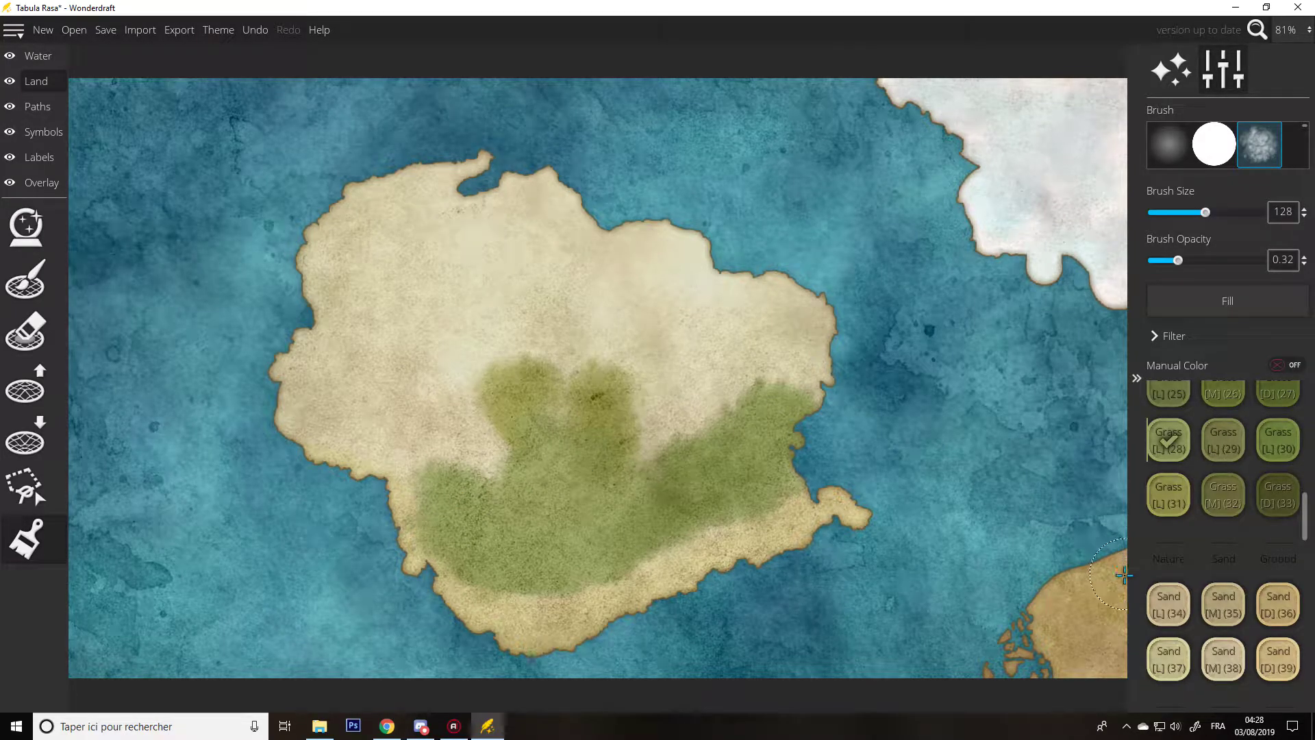
pyautogui.click(1220, 444)
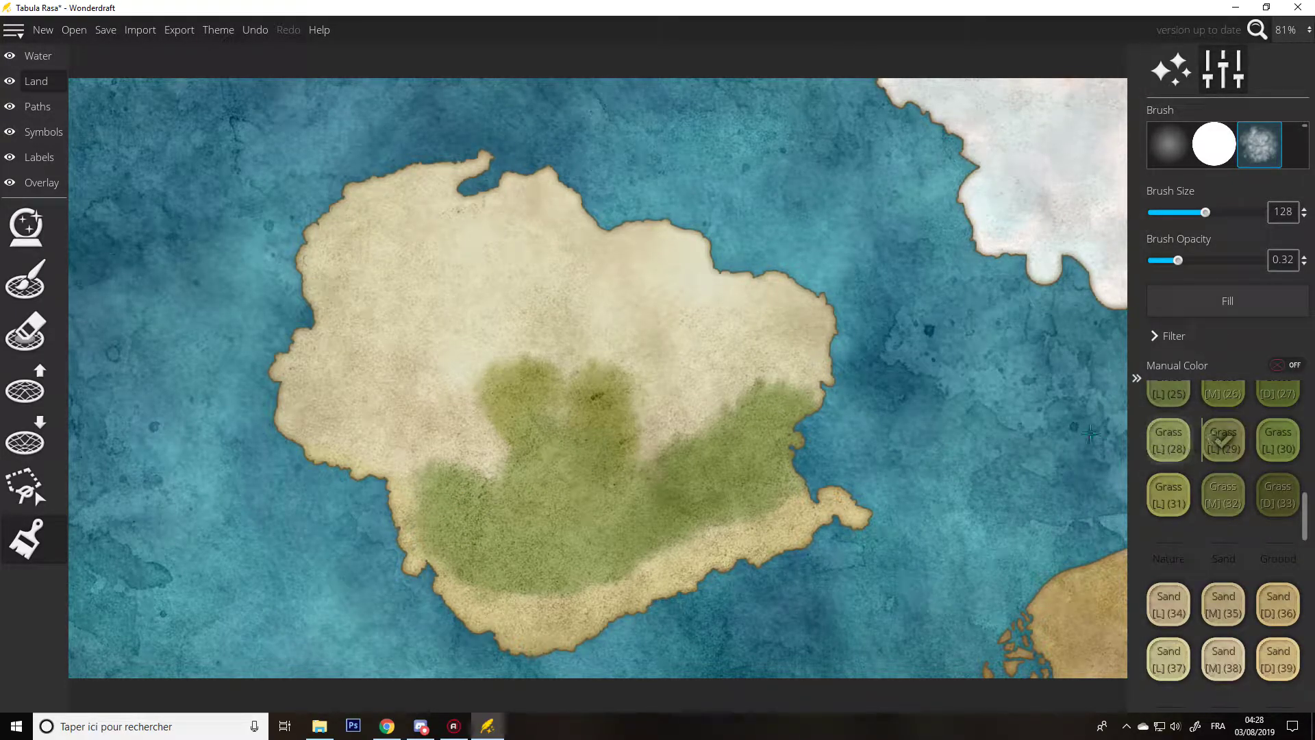
pyautogui.moveTo(763, 411)
pyautogui.mouseDown()
pyautogui.moveTo(651, 493)
pyautogui.moveTo(524, 512)
pyautogui.moveTo(484, 537)
pyautogui.moveTo(578, 446)
pyautogui.moveTo(567, 408)
pyautogui.moveTo(664, 433)
pyautogui.moveTo(733, 370)
pyautogui.moveTo(809, 366)
pyautogui.moveTo(798, 314)
pyautogui.moveTo(757, 308)
pyautogui.moveTo(802, 301)
pyautogui.moveTo(702, 335)
pyautogui.moveTo(683, 390)
pyautogui.moveTo(631, 424)
pyautogui.moveTo(412, 472)
pyautogui.moveTo(304, 428)
pyautogui.moveTo(340, 381)
pyautogui.moveTo(367, 376)
pyautogui.moveTo(482, 448)
pyautogui.moveTo(361, 402)
pyautogui.moveTo(425, 383)
pyautogui.moveTo(558, 388)
pyautogui.moveTo(630, 420)
pyautogui.mouseUp()
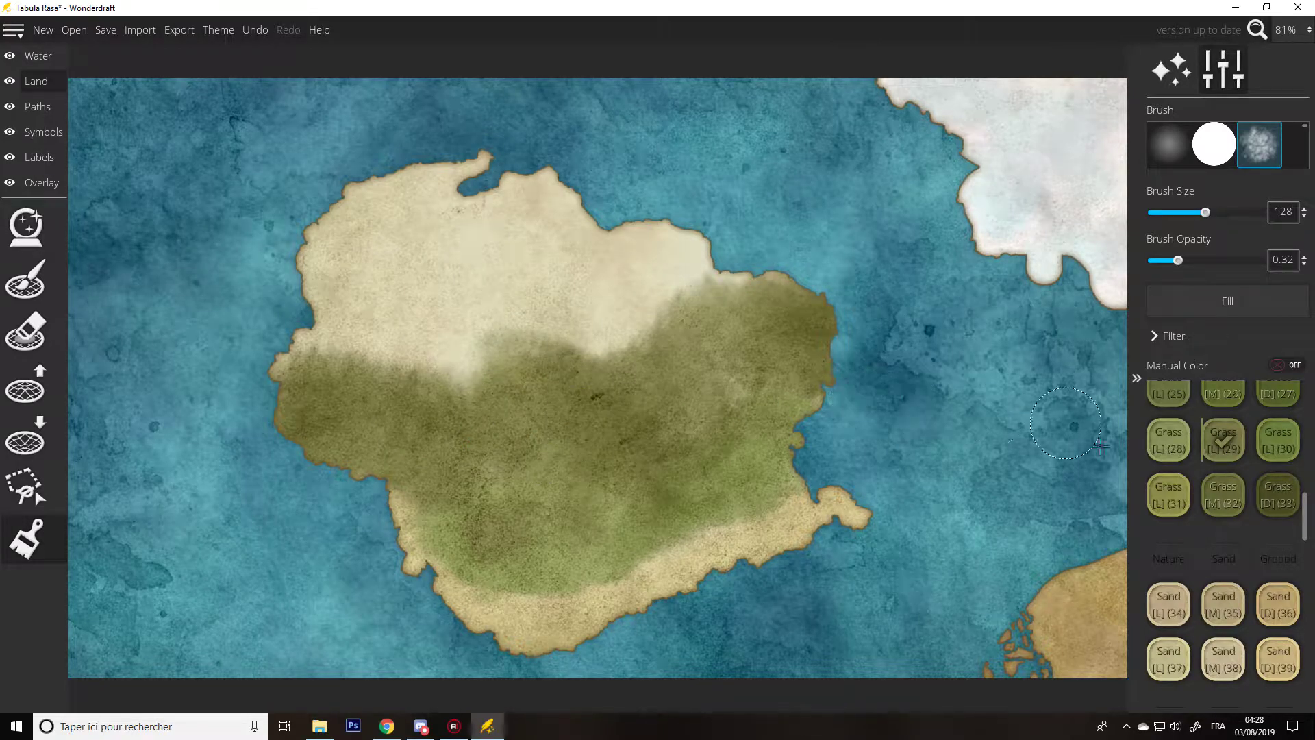
# - Blend Sand [L] (34) along the continent's southern and eastern coasts and the grass edge, switching to the soft round brush at opacity 0.2
pyautogui.click(1169, 604)
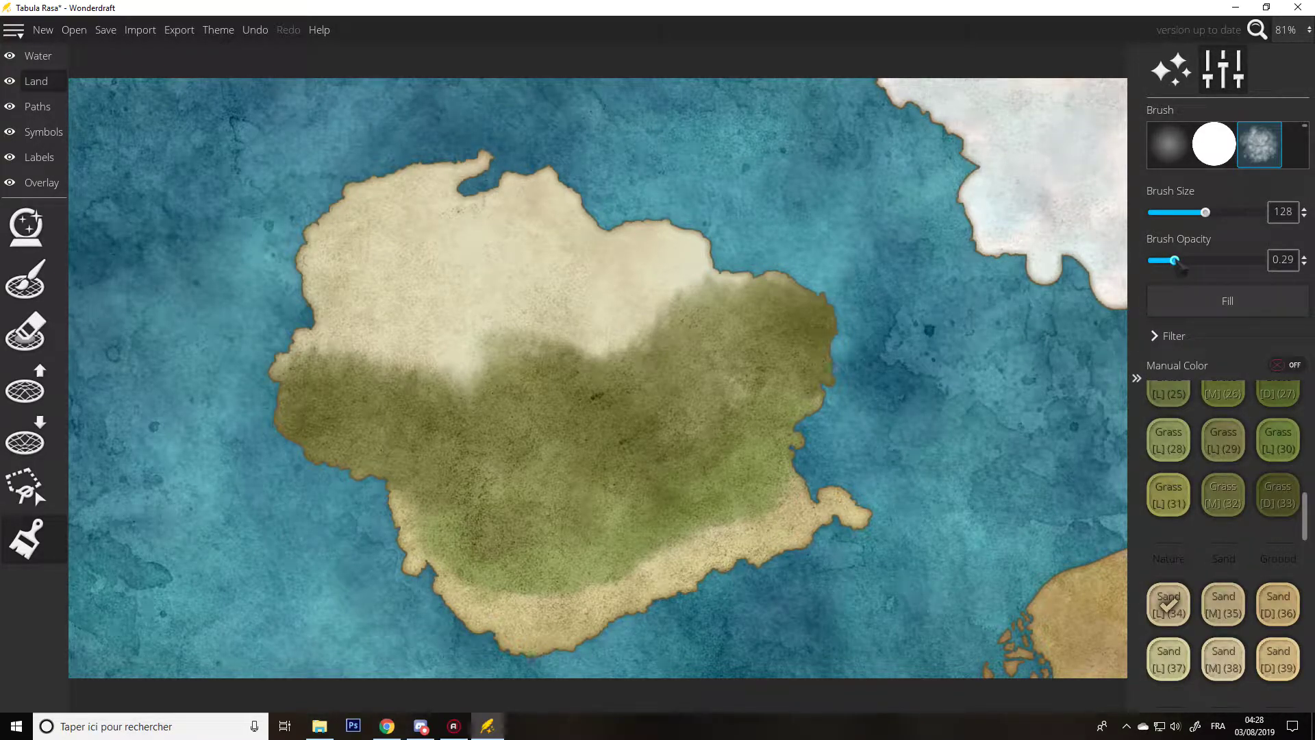
pyautogui.moveTo(799, 498)
pyautogui.mouseDown()
pyautogui.moveTo(664, 564)
pyautogui.moveTo(694, 550)
pyautogui.mouseUp()
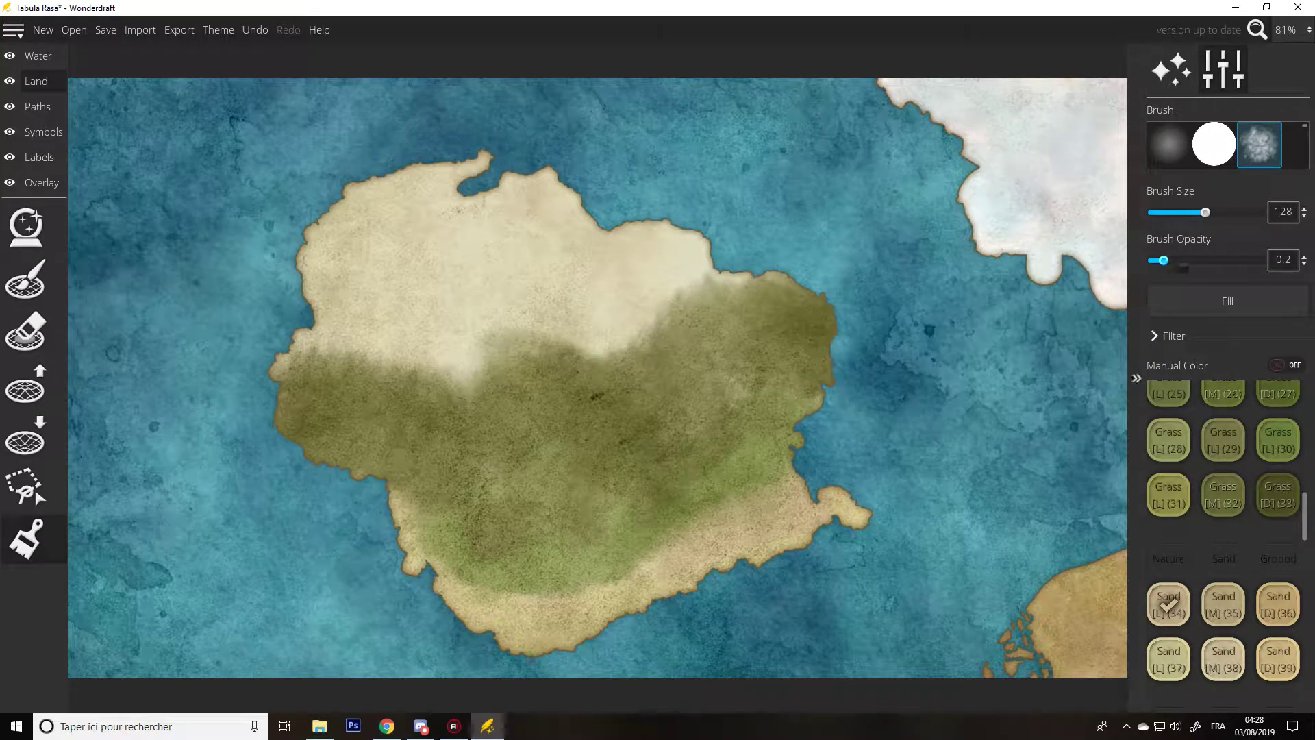
pyautogui.click(1170, 146)
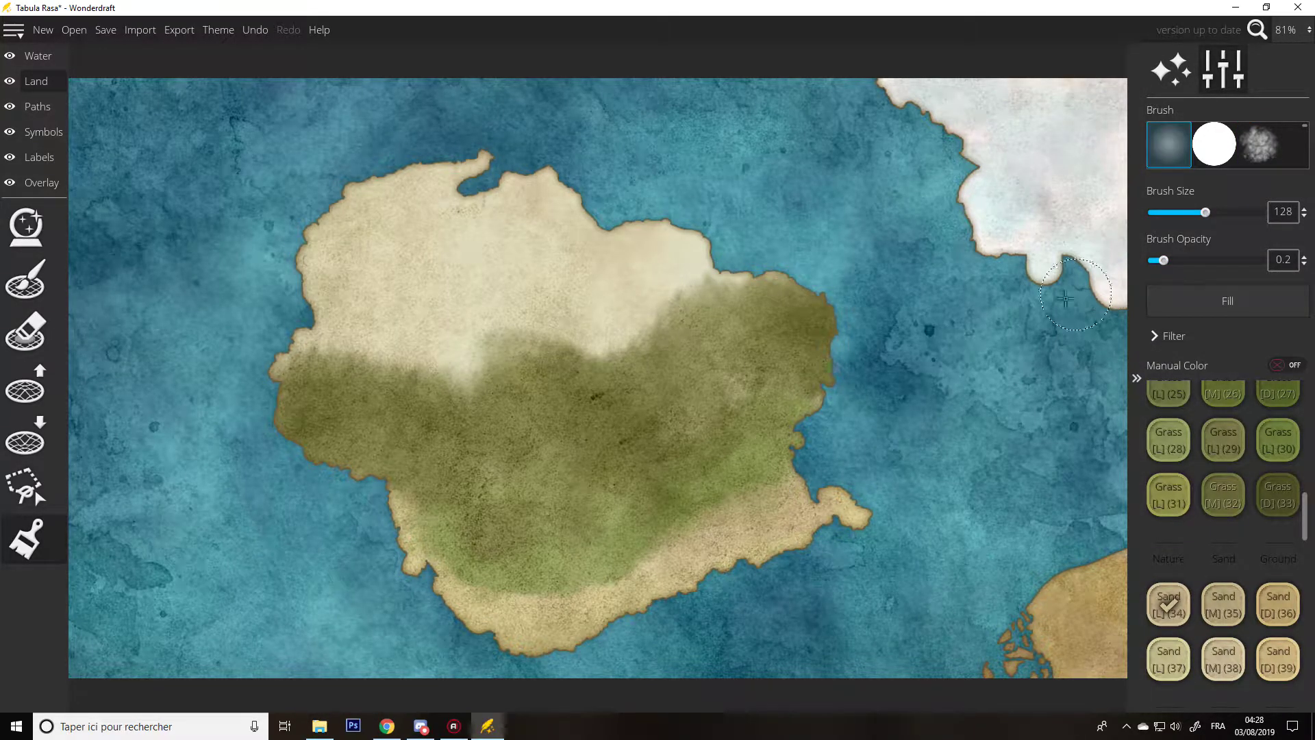
pyautogui.moveTo(816, 468); pyautogui.dragTo(734, 507)
pyautogui.moveTo(556, 591)
pyautogui.mouseDown()
pyautogui.moveTo(579, 560)
pyautogui.moveTo(669, 535)
pyautogui.moveTo(509, 606)
pyautogui.moveTo(580, 562)
pyautogui.moveTo(566, 590)
pyautogui.moveTo(514, 586)
pyautogui.moveTo(695, 530)
pyautogui.moveTo(514, 604)
pyautogui.moveTo(433, 568)
pyautogui.moveTo(489, 573)
pyautogui.moveTo(447, 539)
pyautogui.moveTo(386, 518)
pyautogui.moveTo(461, 559)
pyautogui.moveTo(514, 569)
pyautogui.moveTo(549, 566)
pyautogui.moveTo(540, 520)
pyautogui.moveTo(514, 577)
pyautogui.moveTo(629, 539)
pyautogui.moveTo(762, 458)
pyautogui.moveTo(810, 465)
pyautogui.mouseUp()
pyautogui.moveTo(562, 596); pyautogui.dragTo(713, 469)
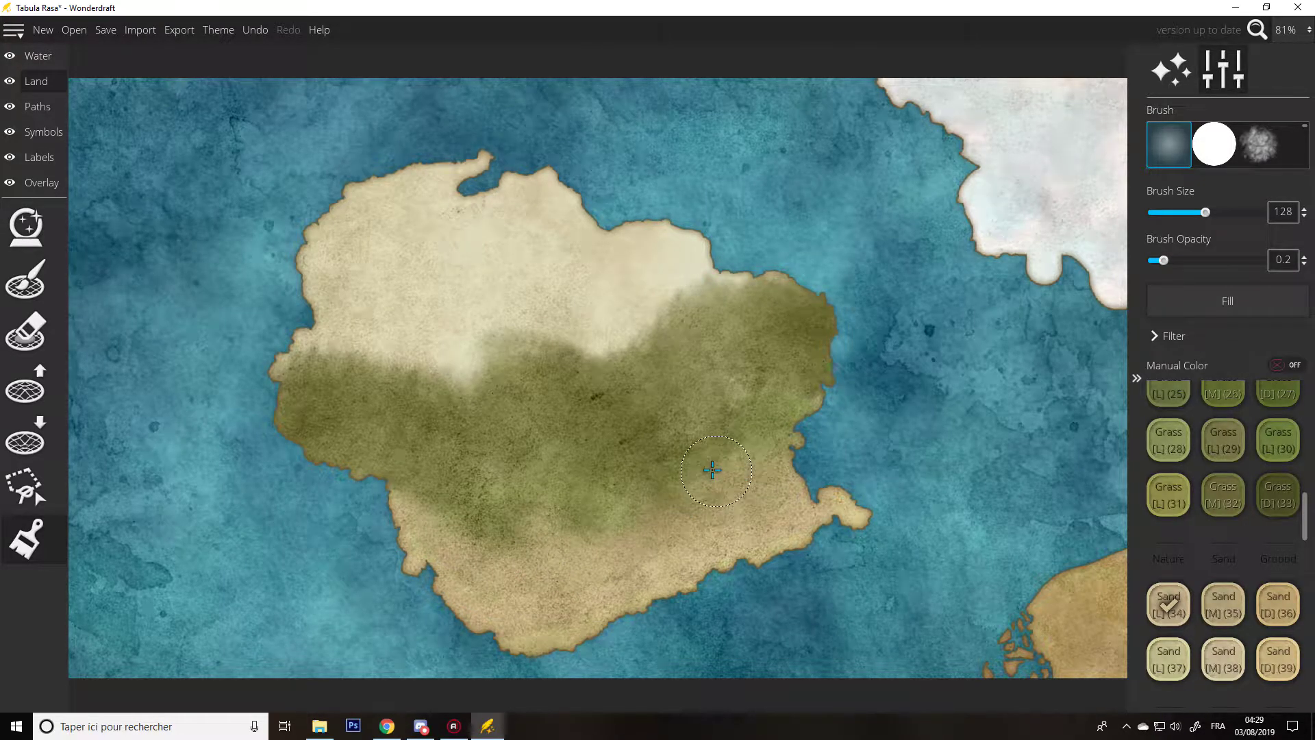
pyautogui.moveTo(841, 430)
pyautogui.mouseDown()
pyautogui.moveTo(787, 452)
pyautogui.moveTo(815, 388)
pyautogui.moveTo(808, 419)
pyautogui.mouseUp()
pyautogui.moveTo(853, 366)
pyautogui.mouseDown()
pyautogui.moveTo(837, 297)
pyautogui.moveTo(801, 276)
pyautogui.moveTo(747, 289)
pyautogui.moveTo(714, 261)
pyautogui.mouseUp()
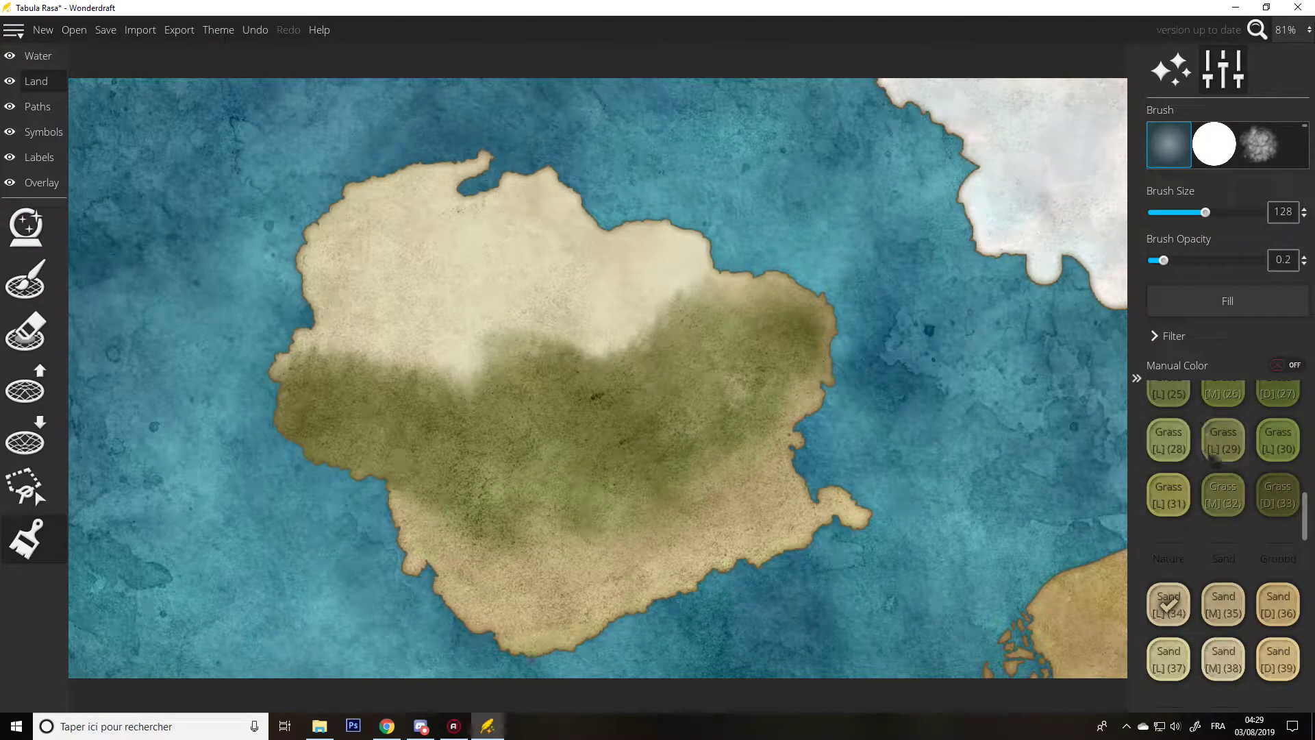
# - Dab soft patches of Grass [M] (23) across the continent's grass band
pyautogui.scroll(5, 1306, 519)
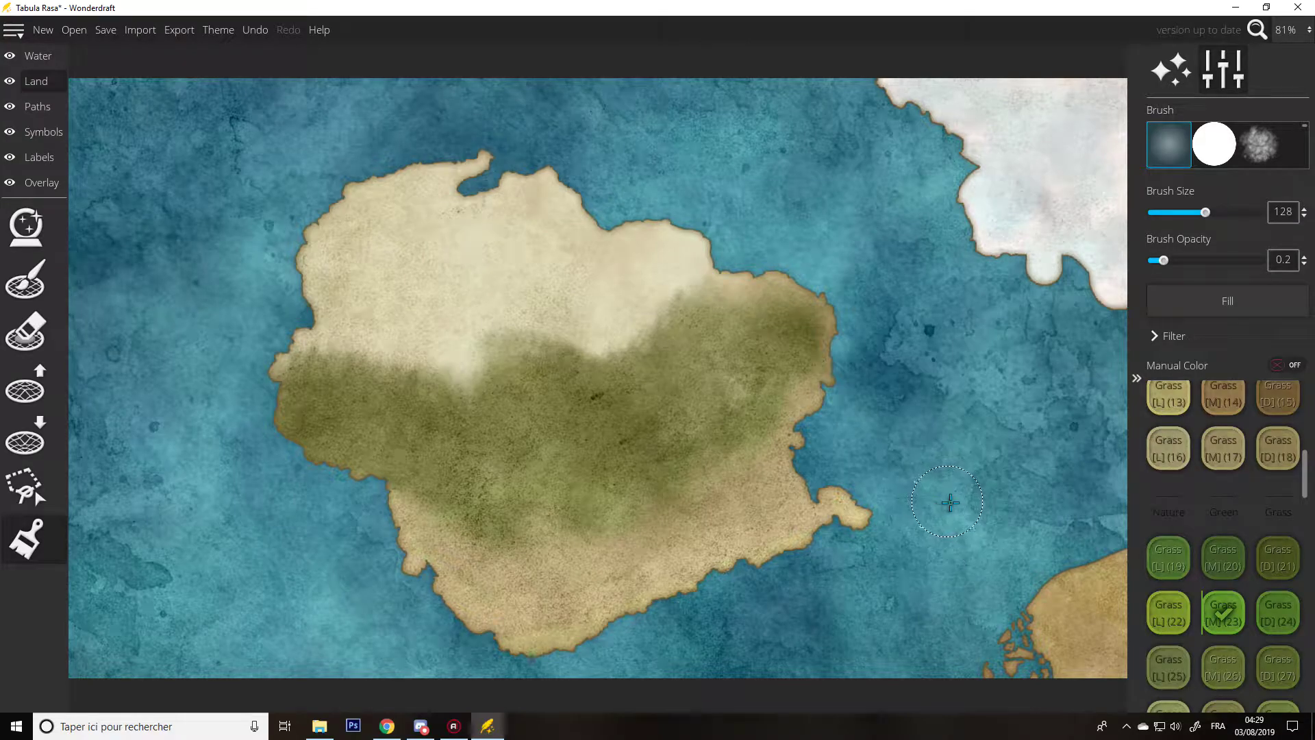
pyautogui.moveTo(804, 370)
pyautogui.mouseDown()
pyautogui.moveTo(719, 332)
pyautogui.moveTo(717, 317)
pyautogui.moveTo(708, 364)
pyautogui.moveTo(661, 391)
pyautogui.mouseUp()
pyautogui.moveTo(803, 342)
pyautogui.mouseDown()
pyautogui.moveTo(685, 439)
pyautogui.moveTo(421, 466)
pyautogui.moveTo(496, 352)
pyautogui.moveTo(440, 391)
pyautogui.mouseUp()
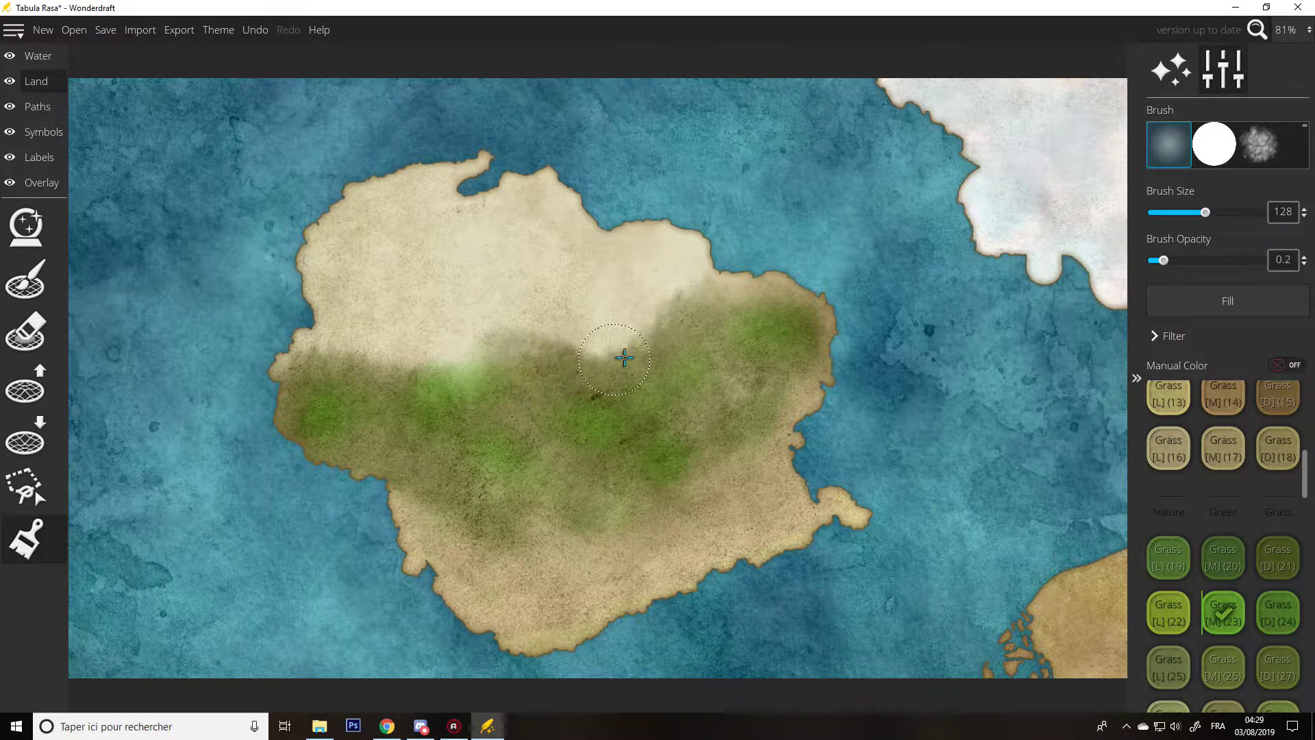
# - Paint Forest [L] (7) over the central continent's northeastern part and Forest [L] (4) in a wide band across its northern interior
pyautogui.moveTo(1303, 478); pyautogui.dragTo(1305, 435)
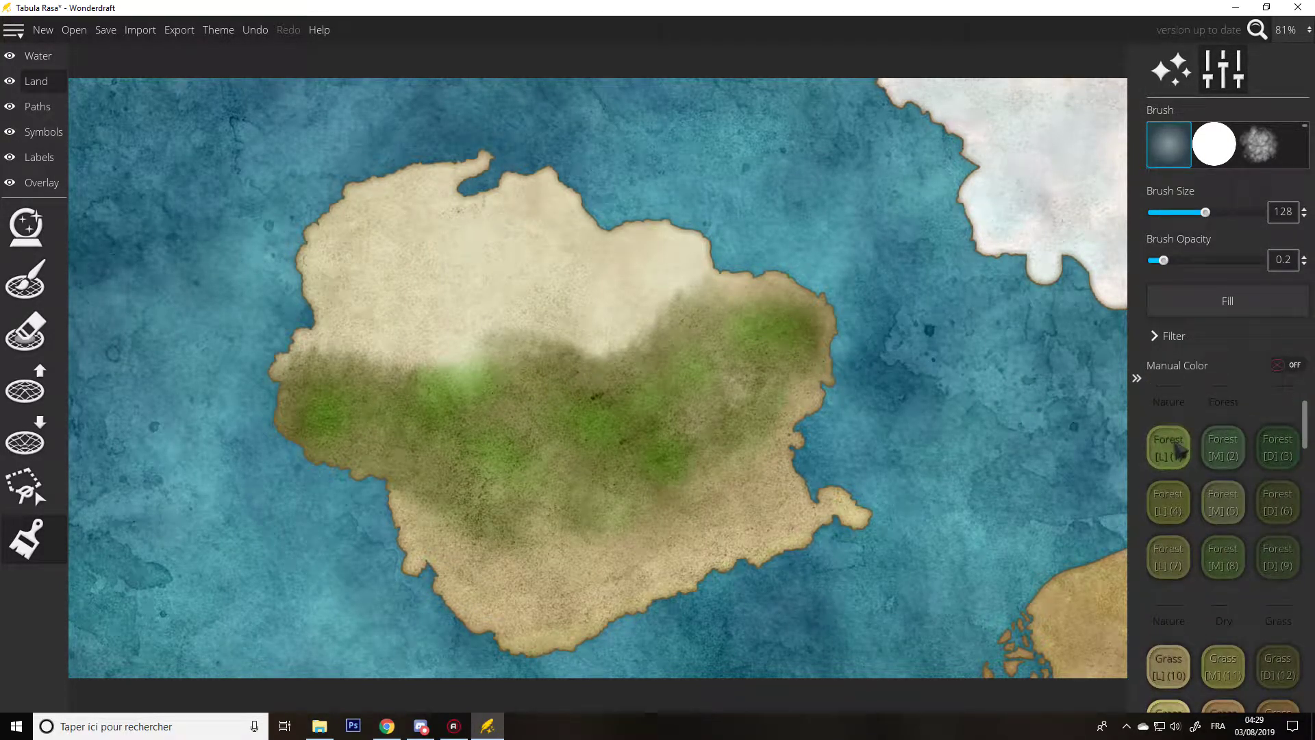
pyautogui.click(1167, 558)
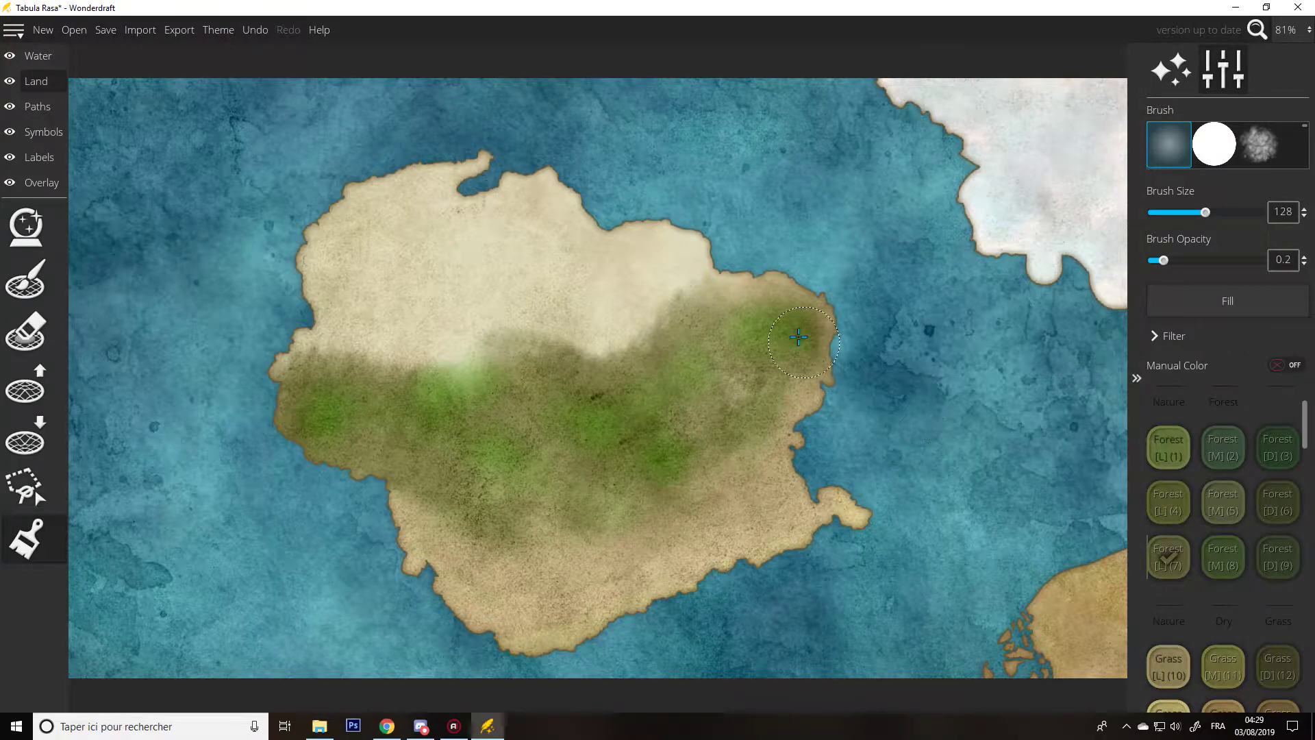
pyautogui.moveTo(677, 275)
pyautogui.mouseDown()
pyautogui.moveTo(613, 296)
pyautogui.moveTo(585, 348)
pyautogui.moveTo(602, 332)
pyautogui.moveTo(606, 308)
pyautogui.moveTo(570, 340)
pyautogui.moveTo(658, 295)
pyautogui.moveTo(638, 305)
pyautogui.moveTo(658, 250)
pyautogui.moveTo(691, 248)
pyautogui.moveTo(640, 290)
pyautogui.moveTo(624, 273)
pyautogui.moveTo(643, 281)
pyautogui.moveTo(634, 300)
pyautogui.moveTo(664, 274)
pyautogui.moveTo(646, 305)
pyautogui.moveTo(590, 331)
pyautogui.moveTo(555, 320)
pyautogui.moveTo(621, 327)
pyautogui.moveTo(590, 325)
pyautogui.moveTo(565, 282)
pyautogui.moveTo(584, 224)
pyautogui.moveTo(563, 235)
pyautogui.moveTo(569, 309)
pyautogui.moveTo(550, 320)
pyautogui.moveTo(582, 294)
pyautogui.mouseUp()
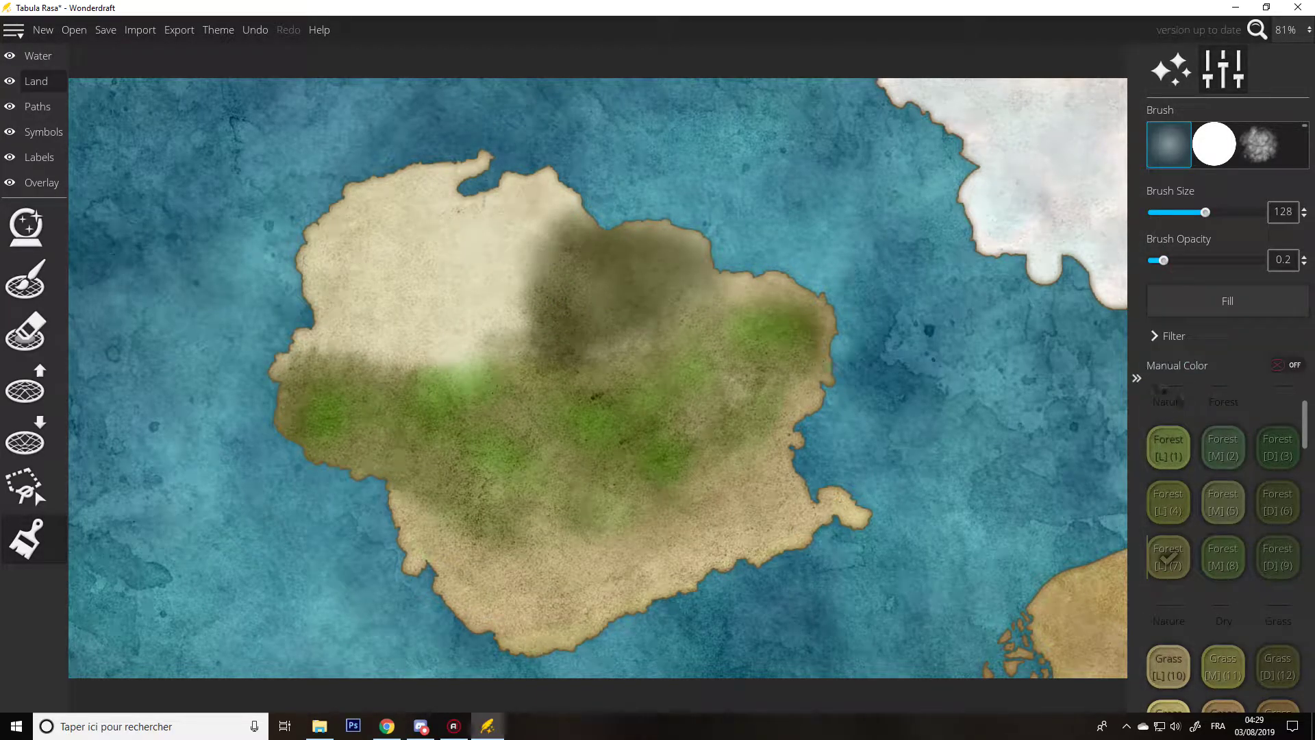
pyautogui.click(1173, 505)
pyautogui.moveTo(606, 432)
pyautogui.mouseDown()
pyautogui.moveTo(489, 387)
pyautogui.moveTo(477, 331)
pyautogui.moveTo(494, 348)
pyautogui.moveTo(393, 361)
pyautogui.moveTo(276, 341)
pyautogui.moveTo(529, 318)
pyautogui.moveTo(297, 328)
pyautogui.moveTo(537, 283)
pyautogui.moveTo(315, 319)
pyautogui.moveTo(484, 268)
pyautogui.moveTo(382, 292)
pyautogui.moveTo(300, 290)
pyautogui.moveTo(527, 245)
pyautogui.moveTo(341, 324)
pyautogui.moveTo(491, 328)
pyautogui.moveTo(405, 335)
pyautogui.moveTo(513, 356)
pyautogui.moveTo(360, 355)
pyautogui.moveTo(483, 360)
pyautogui.moveTo(400, 352)
pyautogui.moveTo(671, 319)
pyautogui.moveTo(572, 376)
pyautogui.moveTo(558, 376)
pyautogui.moveTo(759, 302)
pyautogui.moveTo(748, 421)
pyautogui.moveTo(679, 444)
pyautogui.moveTo(439, 421)
pyautogui.moveTo(230, 364)
pyautogui.moveTo(497, 278)
pyautogui.moveTo(428, 315)
pyautogui.moveTo(530, 300)
pyautogui.moveTo(301, 330)
pyautogui.moveTo(500, 254)
pyautogui.moveTo(355, 310)
pyautogui.moveTo(491, 309)
pyautogui.mouseUp()
# - Cover the continent's remaining pale area along the northwestern coast with Snow [L] (77)
pyautogui.moveTo(1305, 424); pyautogui.dragTo(1272, 663)
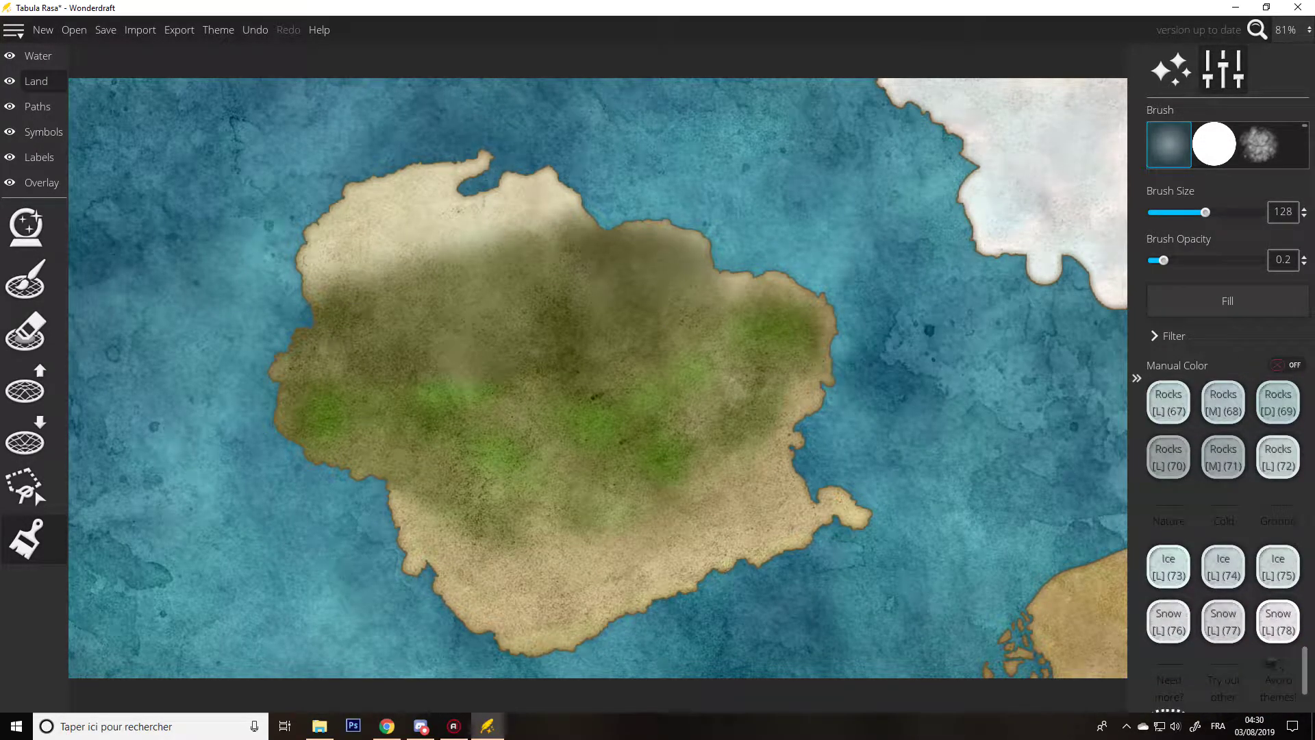
pyautogui.click(1223, 621)
pyautogui.moveTo(531, 226)
pyautogui.mouseDown()
pyautogui.moveTo(500, 182)
pyautogui.moveTo(430, 172)
pyautogui.moveTo(467, 168)
pyautogui.moveTo(299, 249)
pyautogui.moveTo(406, 182)
pyautogui.moveTo(353, 208)
pyautogui.moveTo(342, 229)
pyautogui.moveTo(362, 244)
pyautogui.moveTo(327, 264)
pyautogui.moveTo(469, 186)
pyautogui.moveTo(502, 182)
pyautogui.moveTo(434, 210)
pyautogui.moveTo(560, 162)
pyautogui.moveTo(523, 196)
pyautogui.moveTo(419, 231)
pyautogui.moveTo(541, 176)
pyautogui.moveTo(328, 283)
pyautogui.mouseUp()
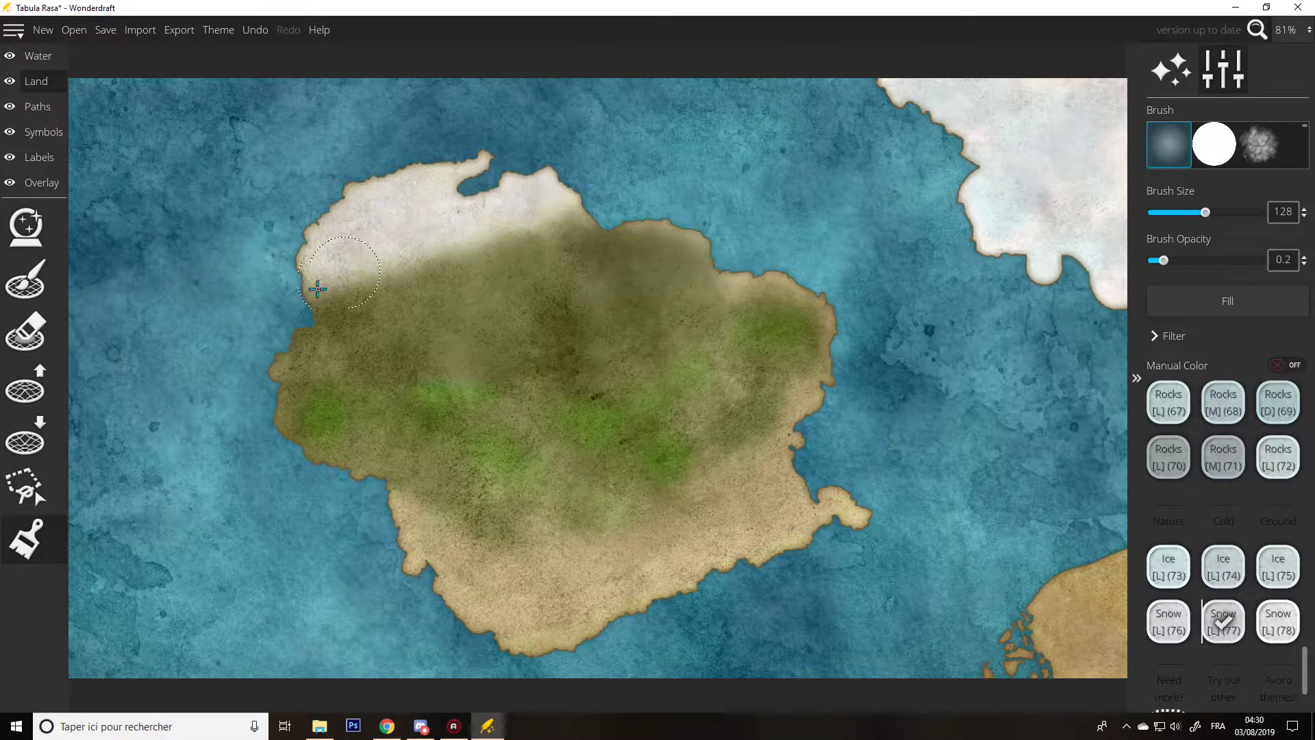
# - Break up the snow's southern edge with Ice [L] (74), using the cloudy textured brush
pyautogui.click(1169, 566)
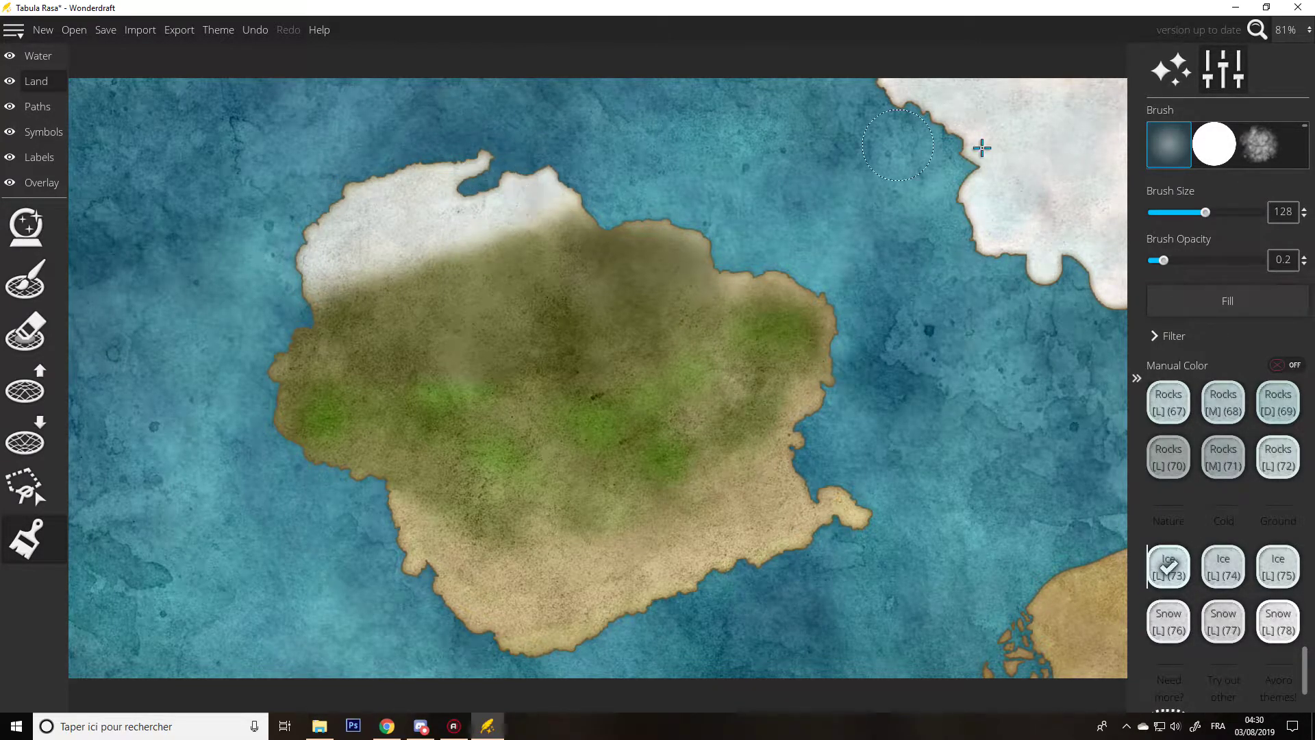
pyautogui.click(1259, 144)
pyautogui.click(1223, 566)
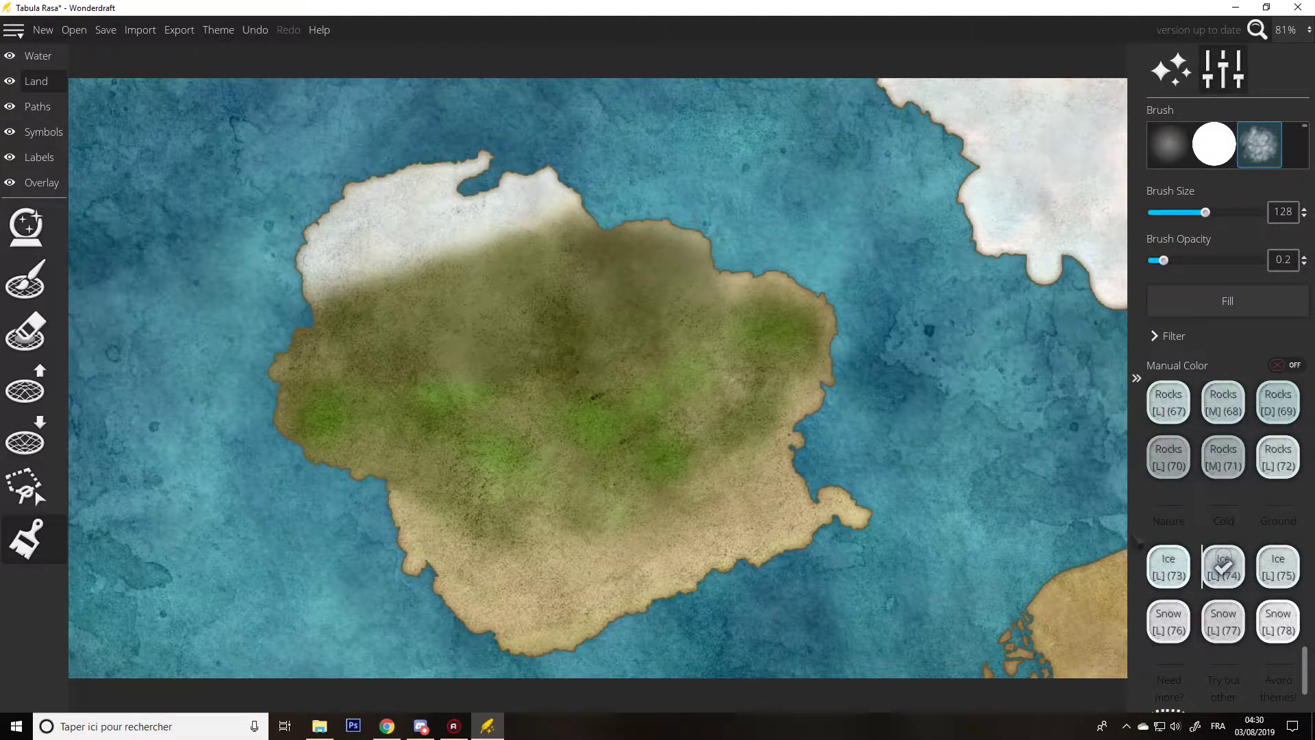
pyautogui.moveTo(371, 281)
pyautogui.mouseDown()
pyautogui.moveTo(342, 239)
pyautogui.moveTo(436, 184)
pyautogui.moveTo(458, 212)
pyautogui.moveTo(514, 184)
pyautogui.moveTo(559, 201)
pyautogui.moveTo(547, 228)
pyautogui.moveTo(414, 247)
pyautogui.moveTo(598, 221)
pyautogui.moveTo(377, 256)
pyautogui.moveTo(498, 210)
pyautogui.moveTo(476, 239)
pyautogui.moveTo(285, 305)
pyautogui.moveTo(394, 242)
pyautogui.moveTo(420, 248)
pyautogui.moveTo(295, 303)
pyautogui.moveTo(318, 269)
pyautogui.moveTo(322, 217)
pyautogui.moveTo(387, 196)
pyautogui.moveTo(511, 212)
pyautogui.moveTo(518, 227)
pyautogui.moveTo(291, 258)
pyautogui.moveTo(305, 267)
pyautogui.moveTo(302, 302)
pyautogui.moveTo(373, 313)
pyautogui.mouseUp()
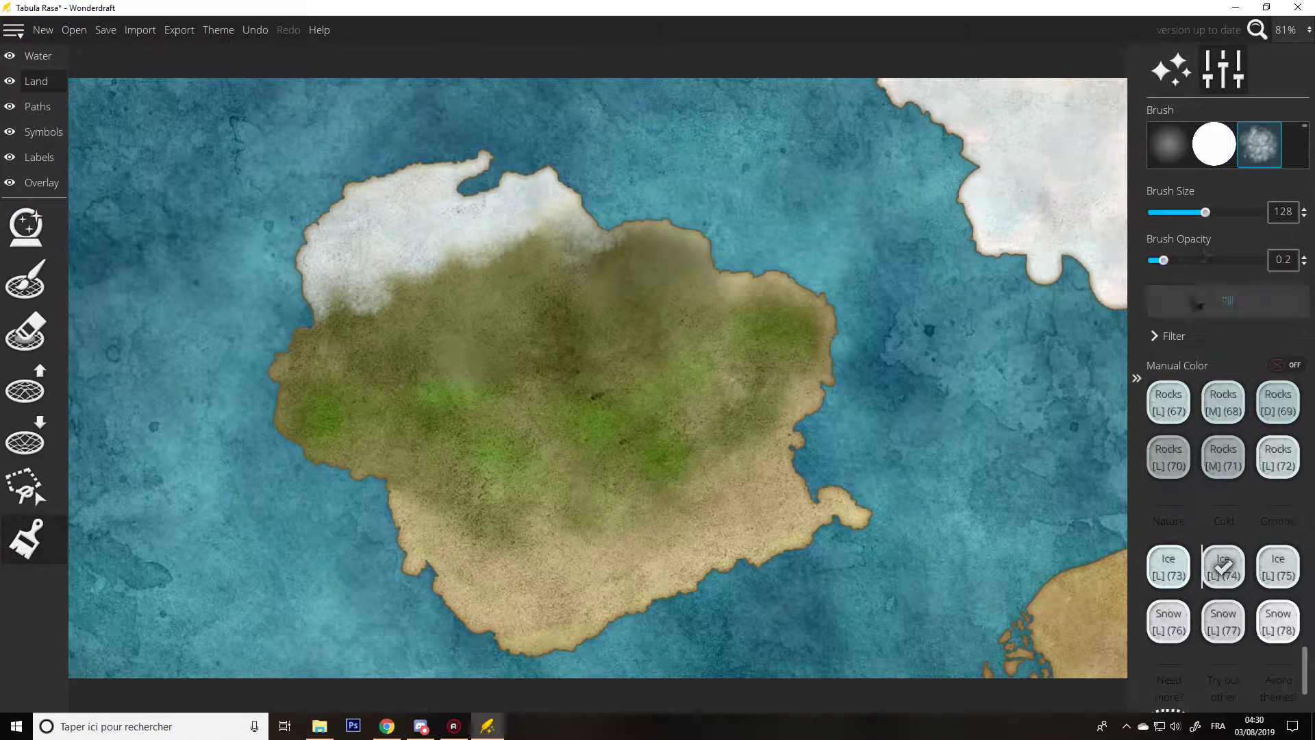
# - Soften the border between snow and forest with Snow [L] (78), using the soft round brush
pyautogui.click(1162, 161)
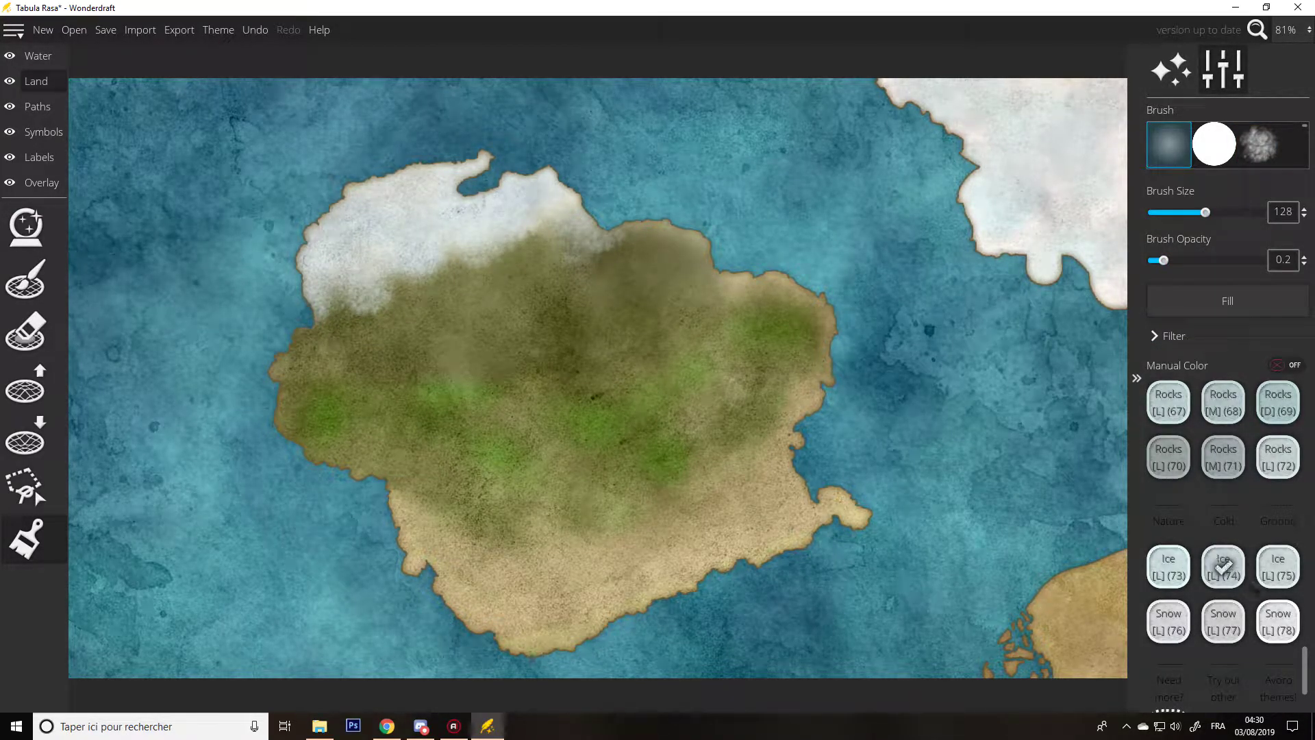
pyautogui.click(1264, 620)
pyautogui.moveTo(549, 245); pyautogui.dragTo(446, 255)
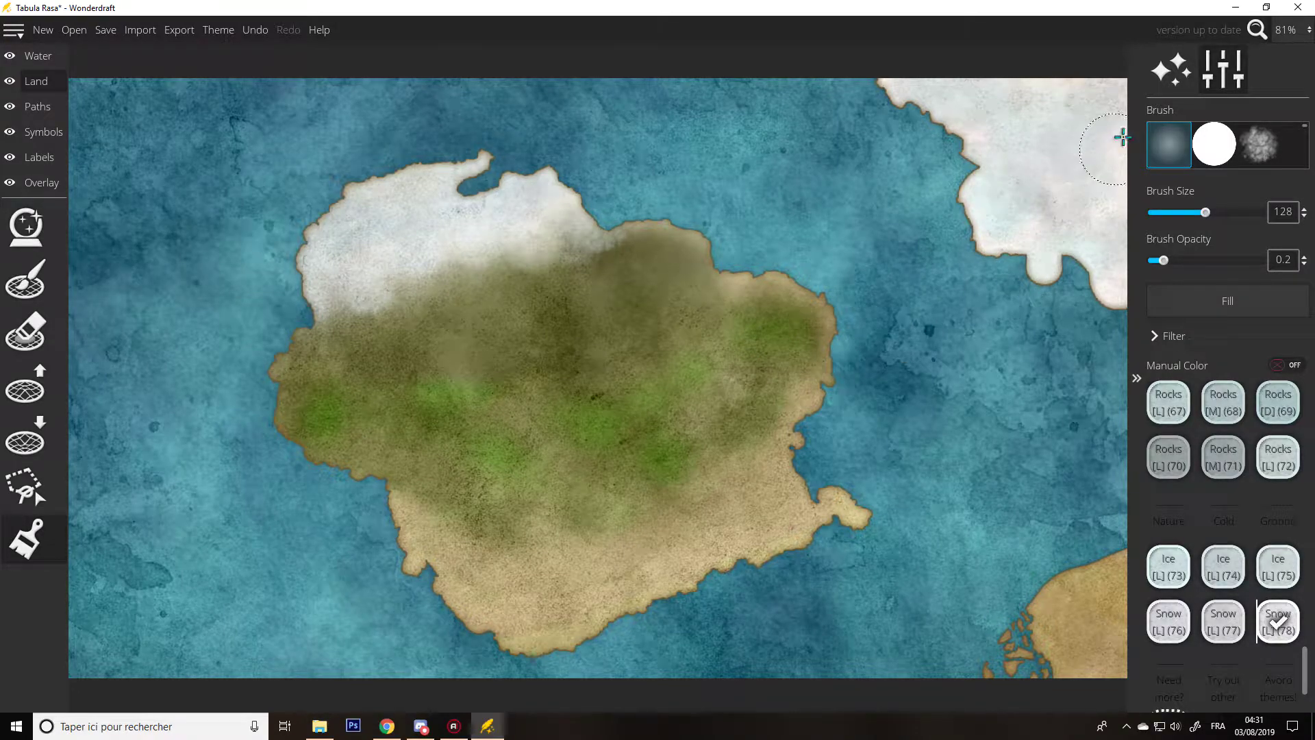
# - Paint an irregular lake near the continent's southwestern coast, using the lake brush at size 106 and extending it to the shore
pyautogui.click(1170, 93)
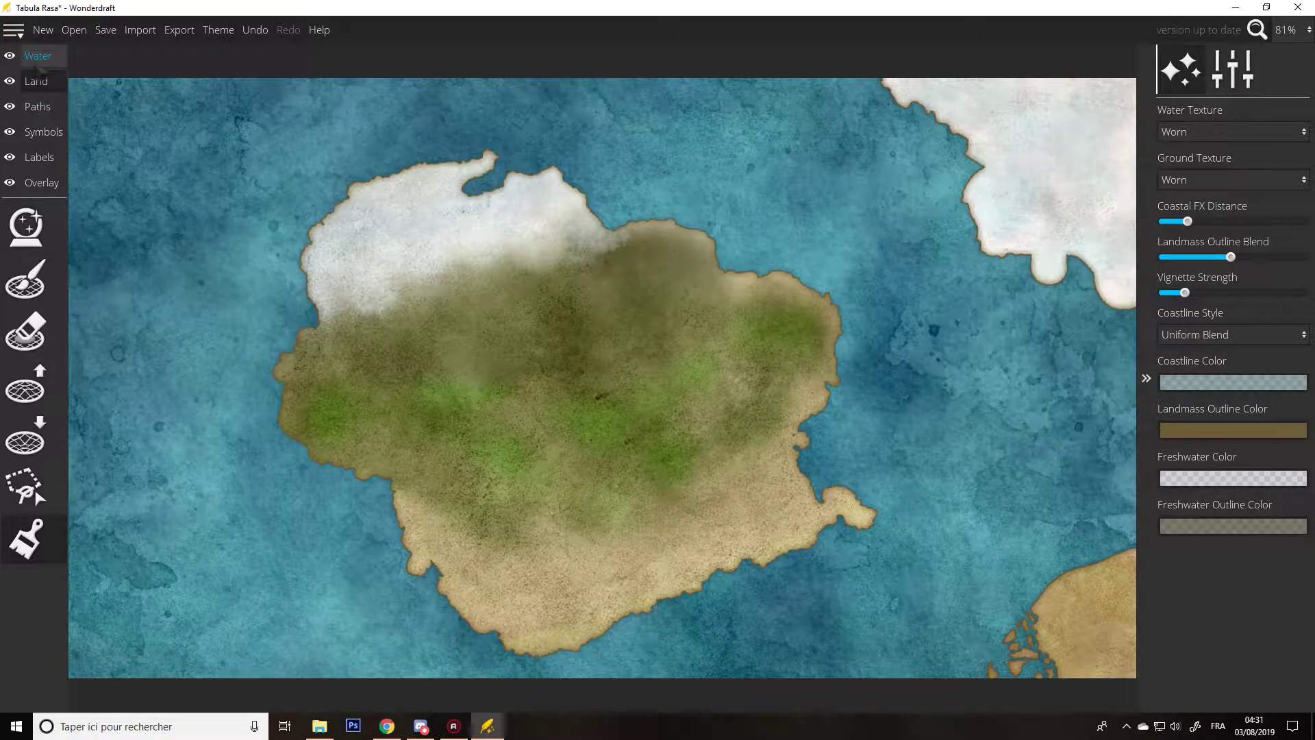
pyautogui.click(42, 58)
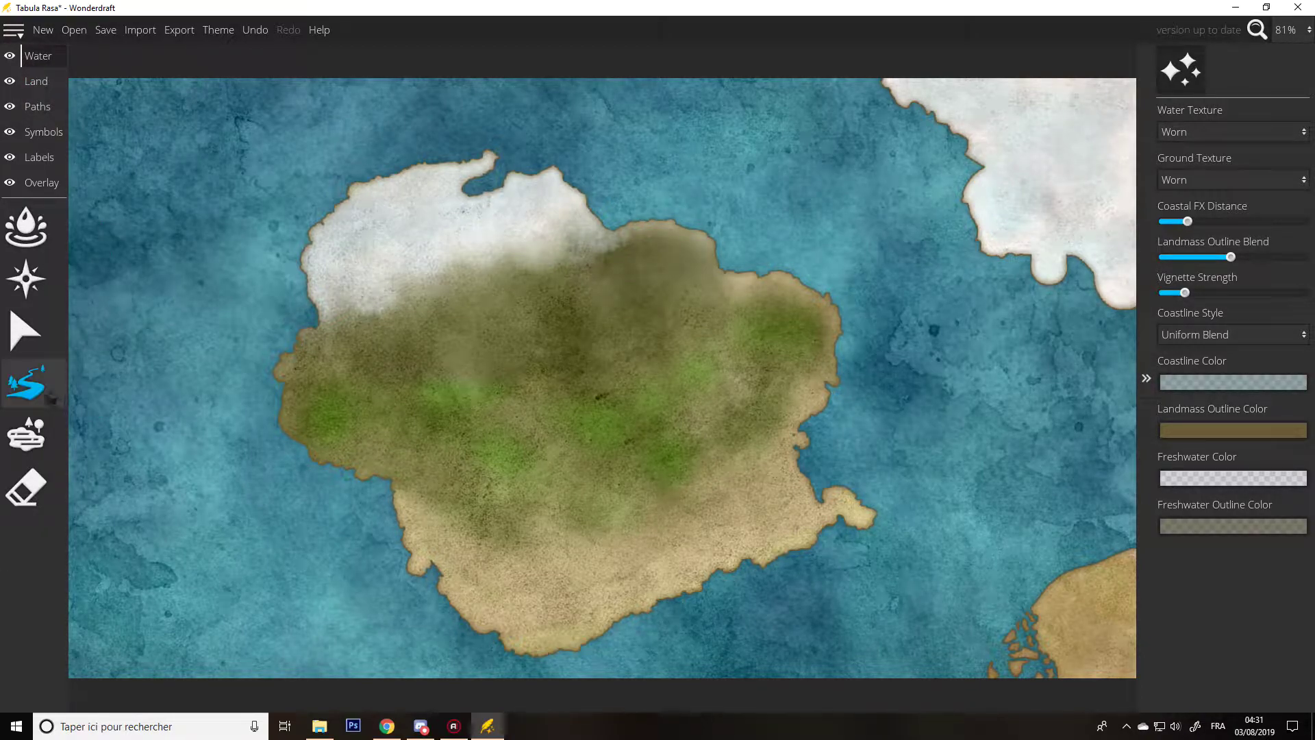
pyautogui.click(59, 438)
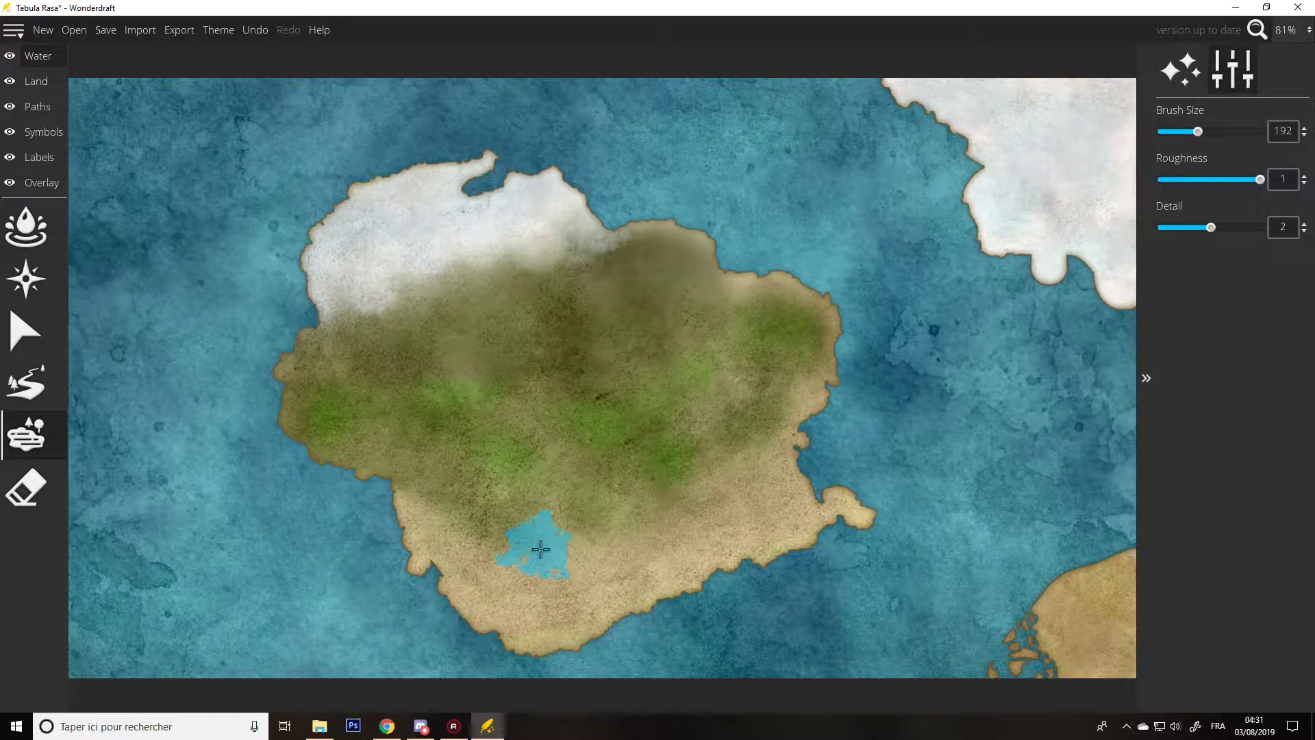
pyautogui.press('shift')
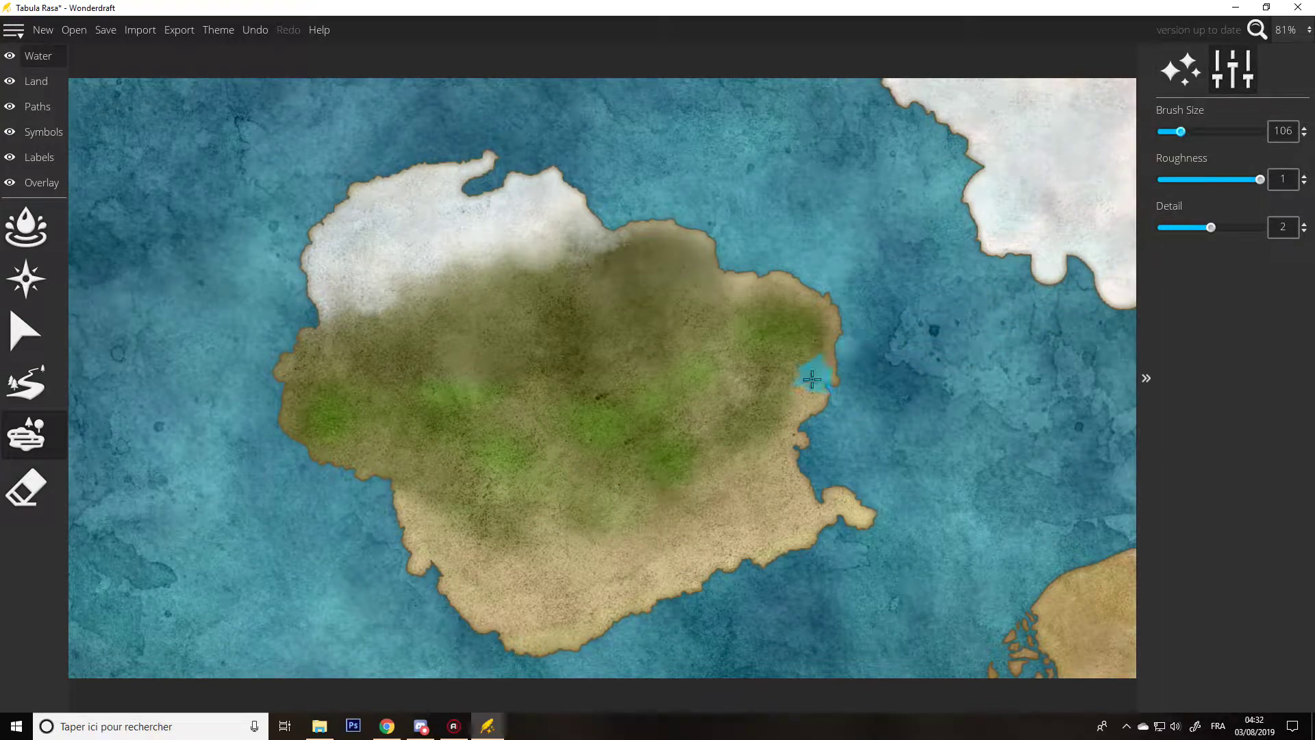
pyautogui.click(526, 546)
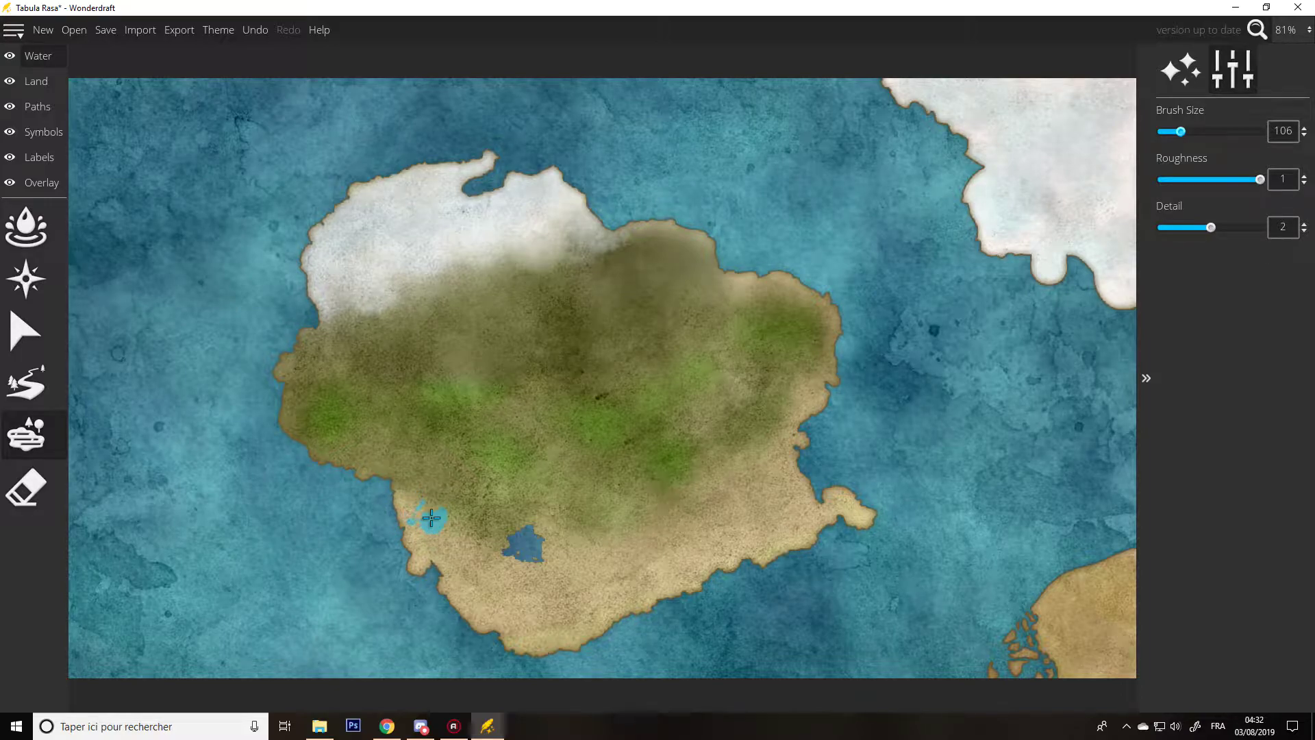
pyautogui.moveTo(460, 603)
pyautogui.mouseDown()
pyautogui.moveTo(461, 669)
pyautogui.moveTo(499, 551)
pyautogui.moveTo(488, 558)
pyautogui.moveTo(514, 558)
pyautogui.moveTo(441, 554)
pyautogui.mouseUp()
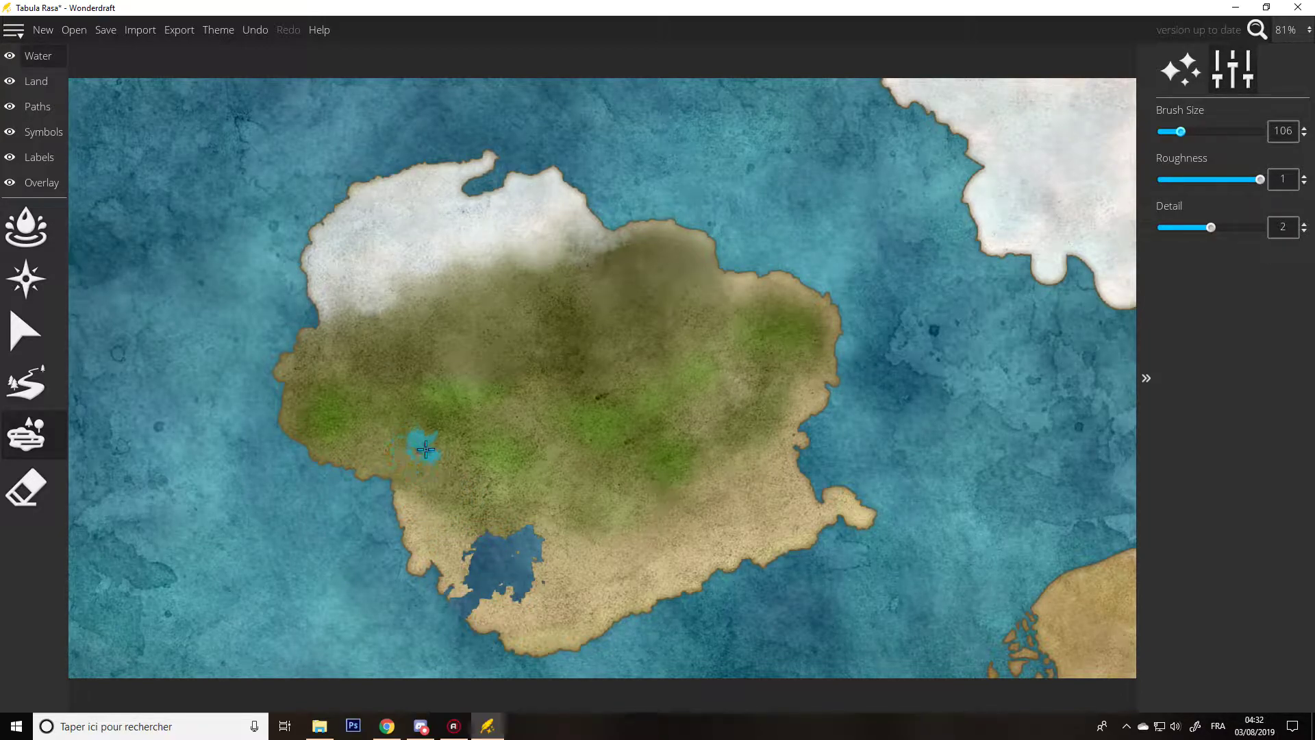
# - Draw a width 4 river linking the southern coast to the lake, and another running inland from the northeastern coast with a fork
pyautogui.click(45, 396)
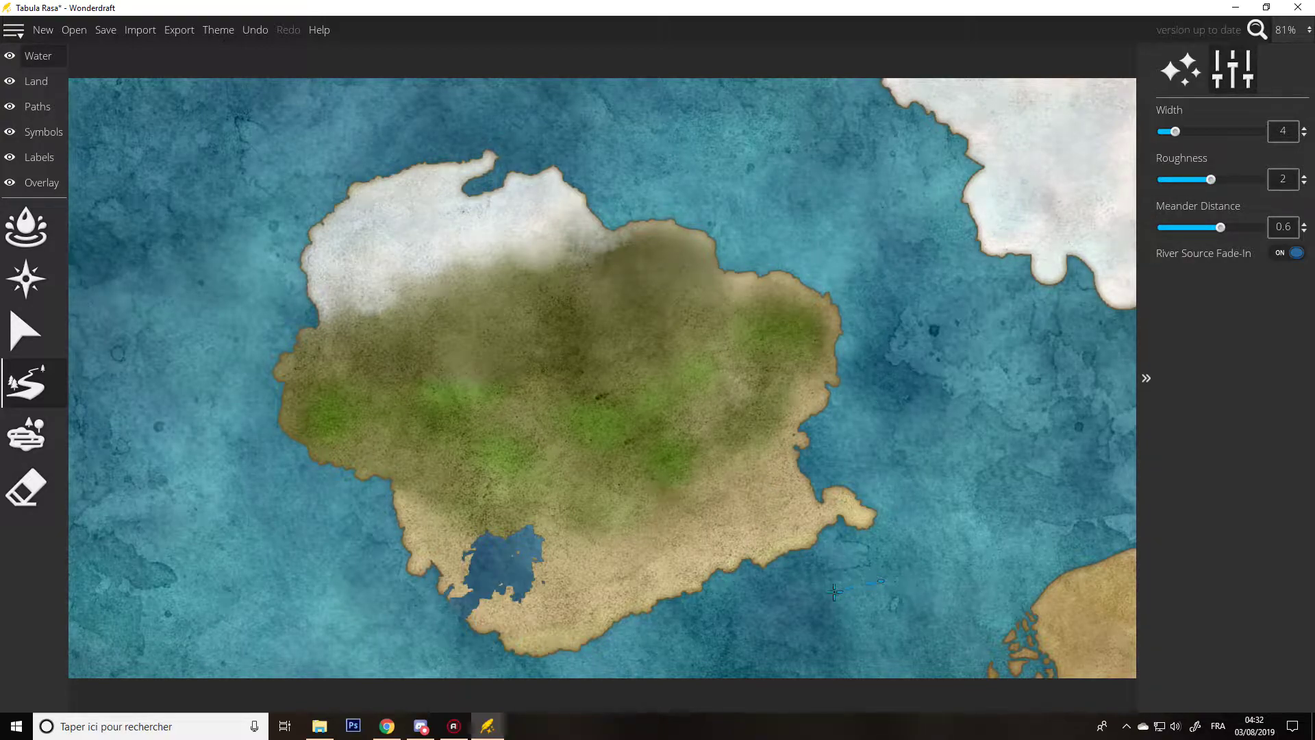
pyautogui.moveTo(654, 647); pyautogui.dragTo(676, 631)
pyautogui.moveTo(620, 635)
pyautogui.mouseDown()
pyautogui.moveTo(597, 580)
pyautogui.moveTo(564, 574)
pyautogui.moveTo(562, 586)
pyautogui.moveTo(517, 563)
pyautogui.mouseUp()
pyautogui.moveTo(728, 250)
pyautogui.mouseDown()
pyautogui.moveTo(657, 303)
pyautogui.moveTo(686, 296)
pyautogui.moveTo(669, 304)
pyautogui.moveTo(677, 294)
pyautogui.moveTo(658, 286)
pyautogui.moveTo(629, 325)
pyautogui.mouseUp()
pyautogui.moveTo(628, 316); pyautogui.dragTo(659, 329)
# - Draw a river ending in a small lake in the northwestern snow area, and erase both with the water eraser
pyautogui.moveTo(373, 181)
pyautogui.mouseDown()
pyautogui.moveTo(388, 225)
pyautogui.moveTo(430, 238)
pyautogui.mouseUp()
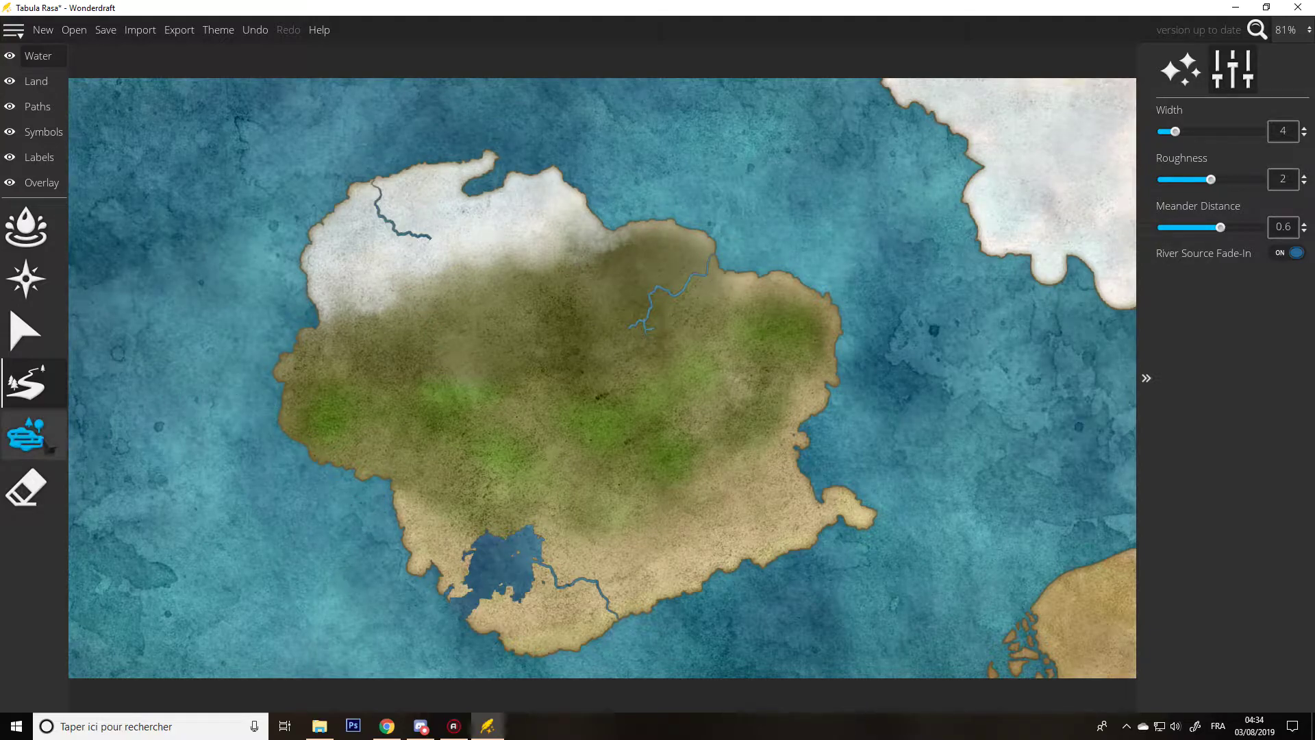
pyautogui.click(27, 435)
pyautogui.moveTo(429, 239); pyautogui.dragTo(437, 245)
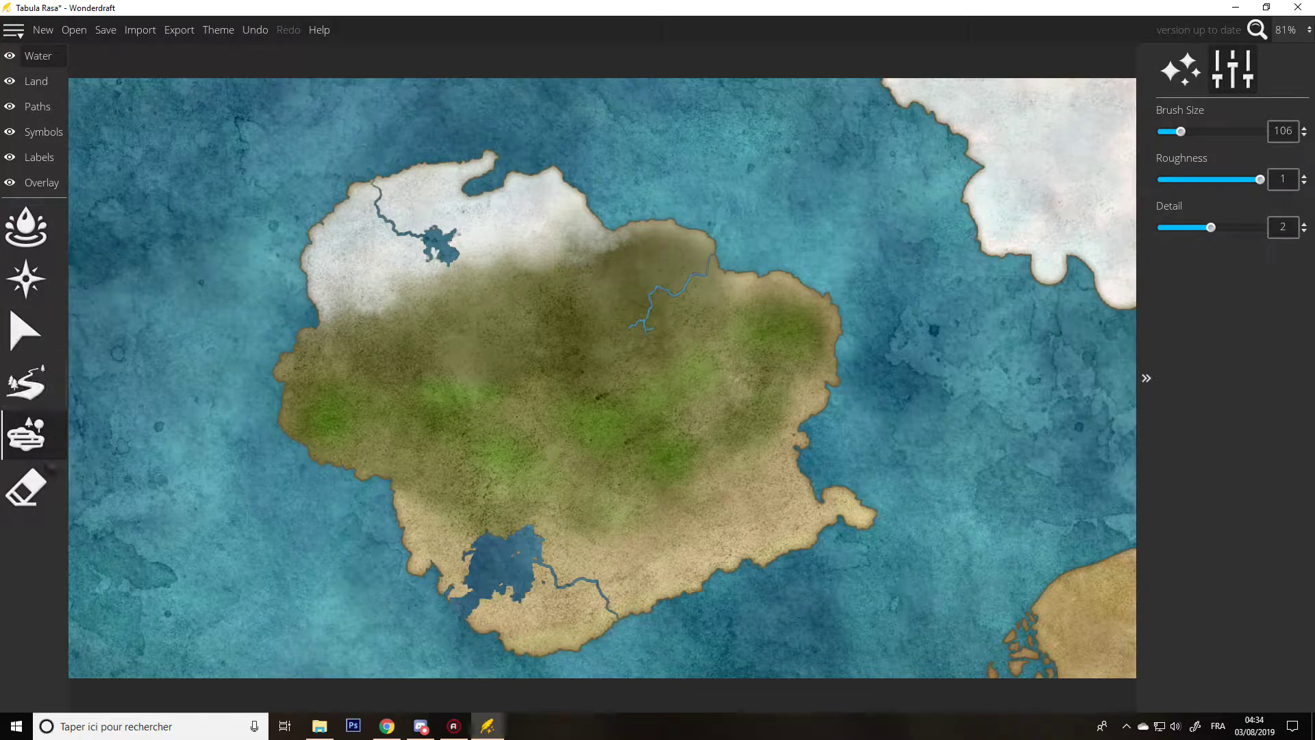
pyautogui.click(26, 488)
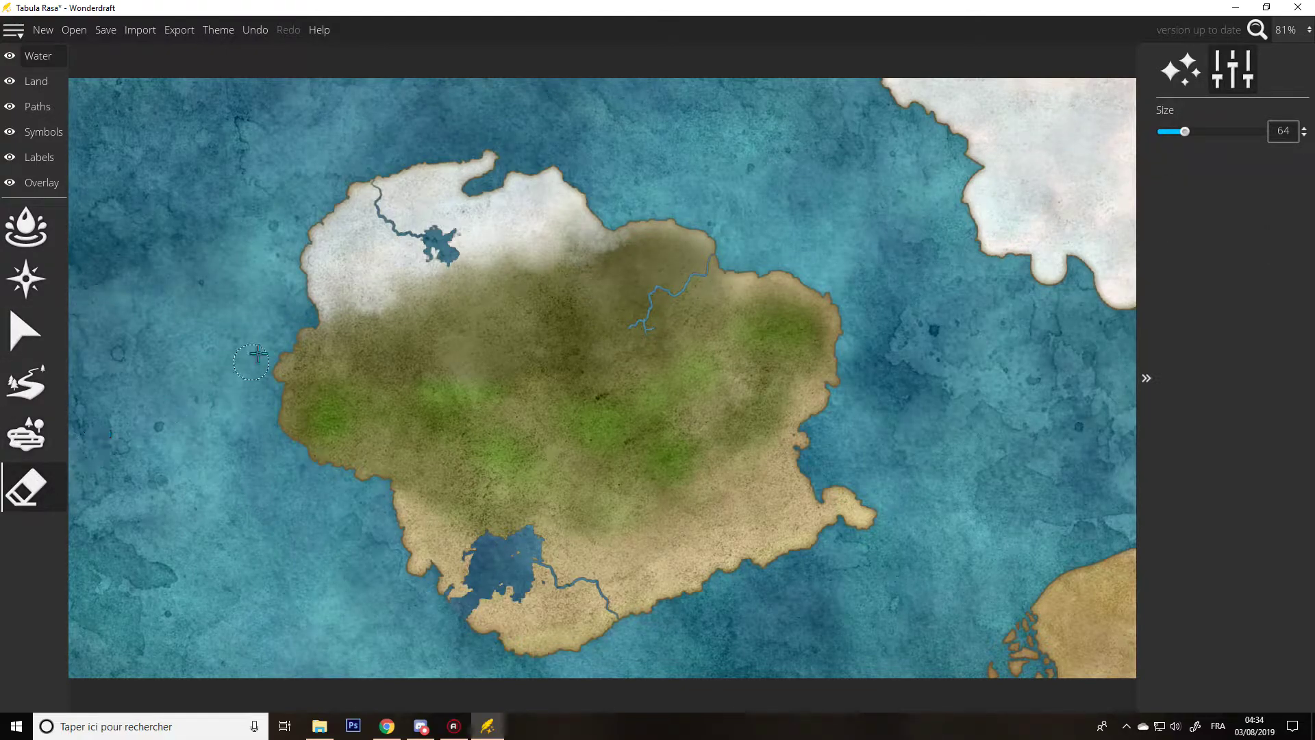
pyautogui.moveTo(421, 248)
pyautogui.mouseDown()
pyautogui.moveTo(442, 237)
pyautogui.moveTo(388, 224)
pyautogui.moveTo(373, 197)
pyautogui.moveTo(388, 208)
pyautogui.mouseUp()
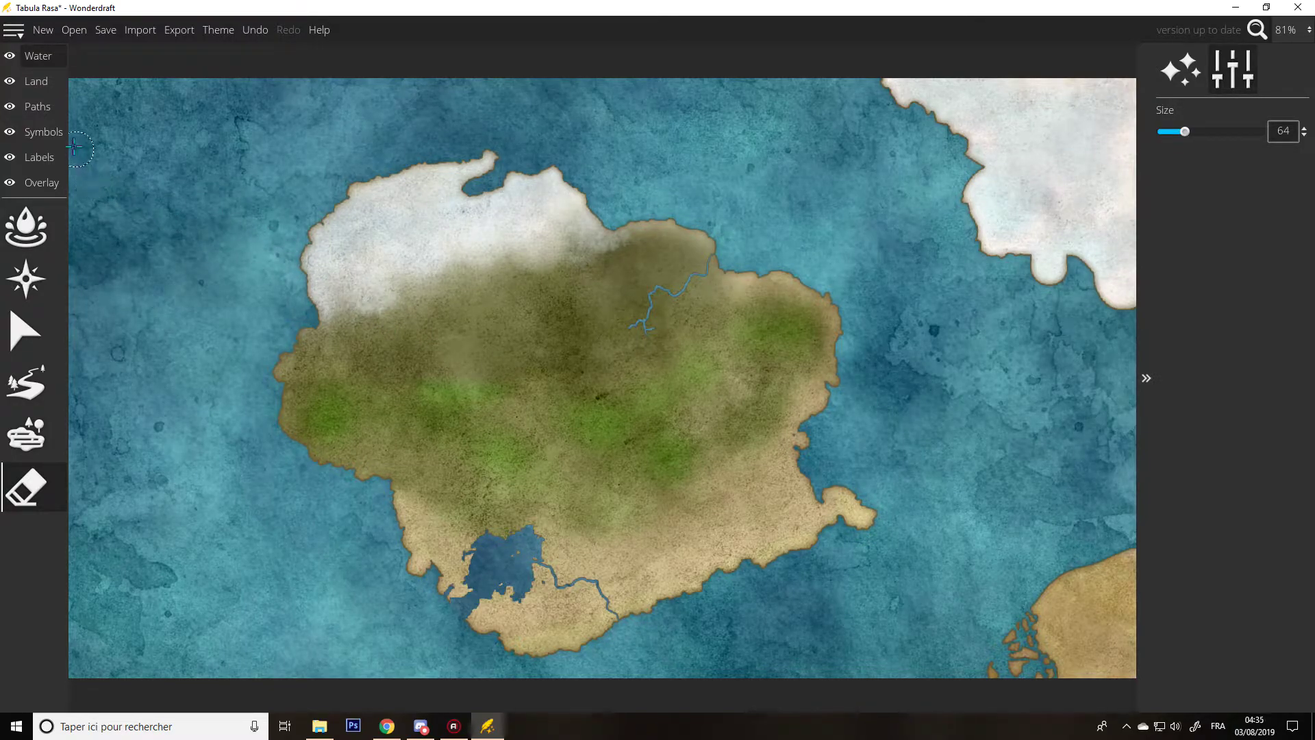
# - Activate the symbol brush for buildings and objects and set its symbol set to All
pyautogui.click(55, 113)
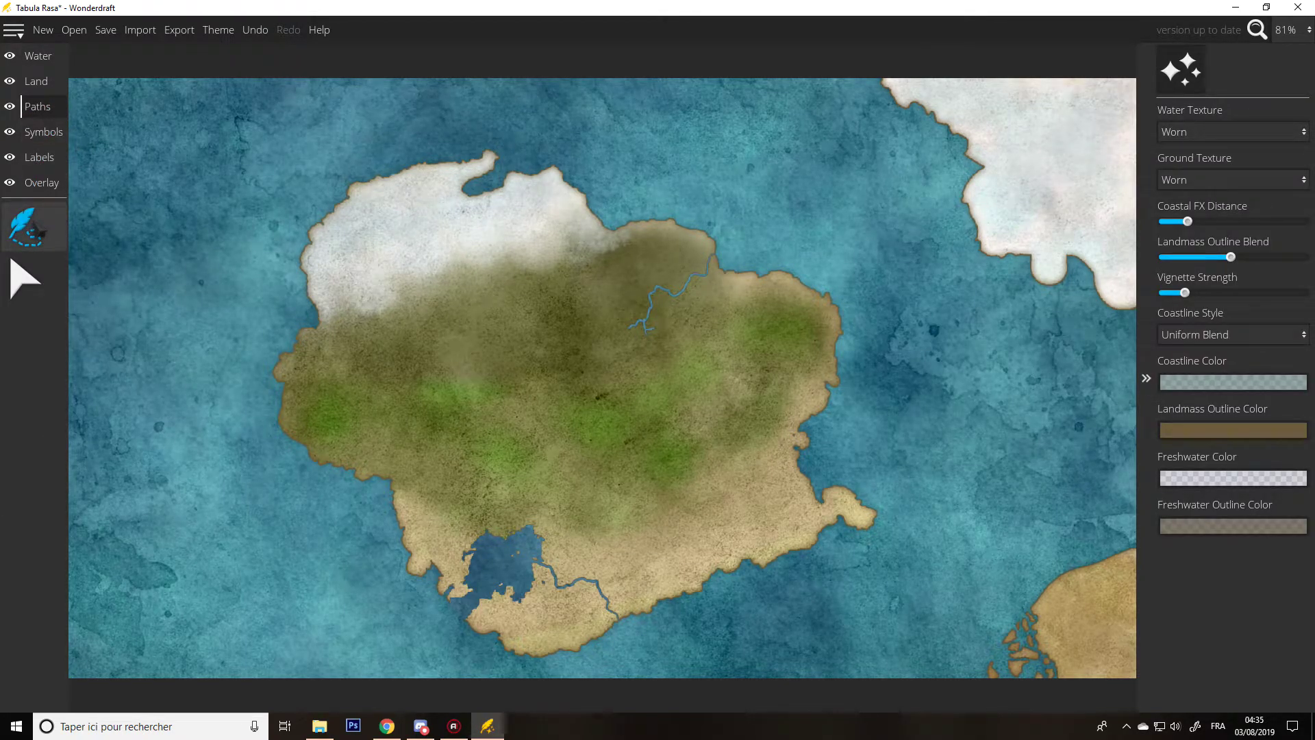
pyautogui.click(50, 140)
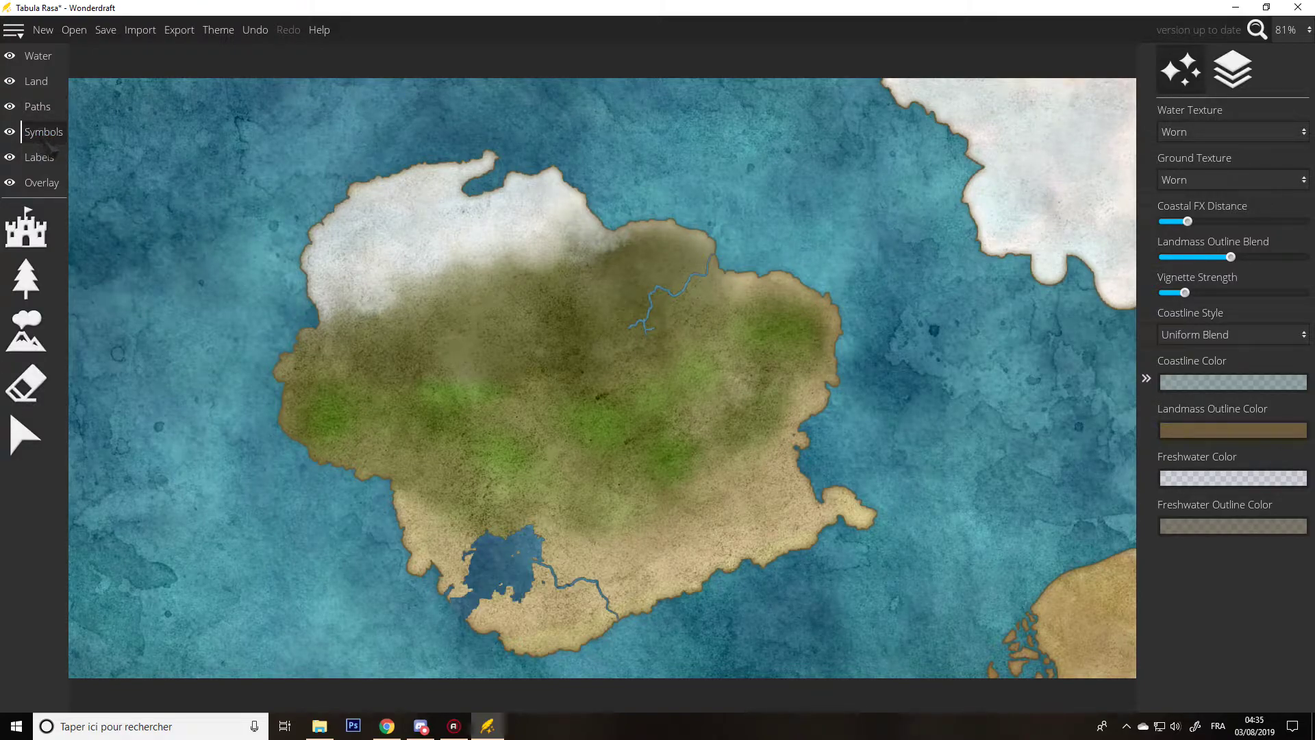
pyautogui.click(44, 236)
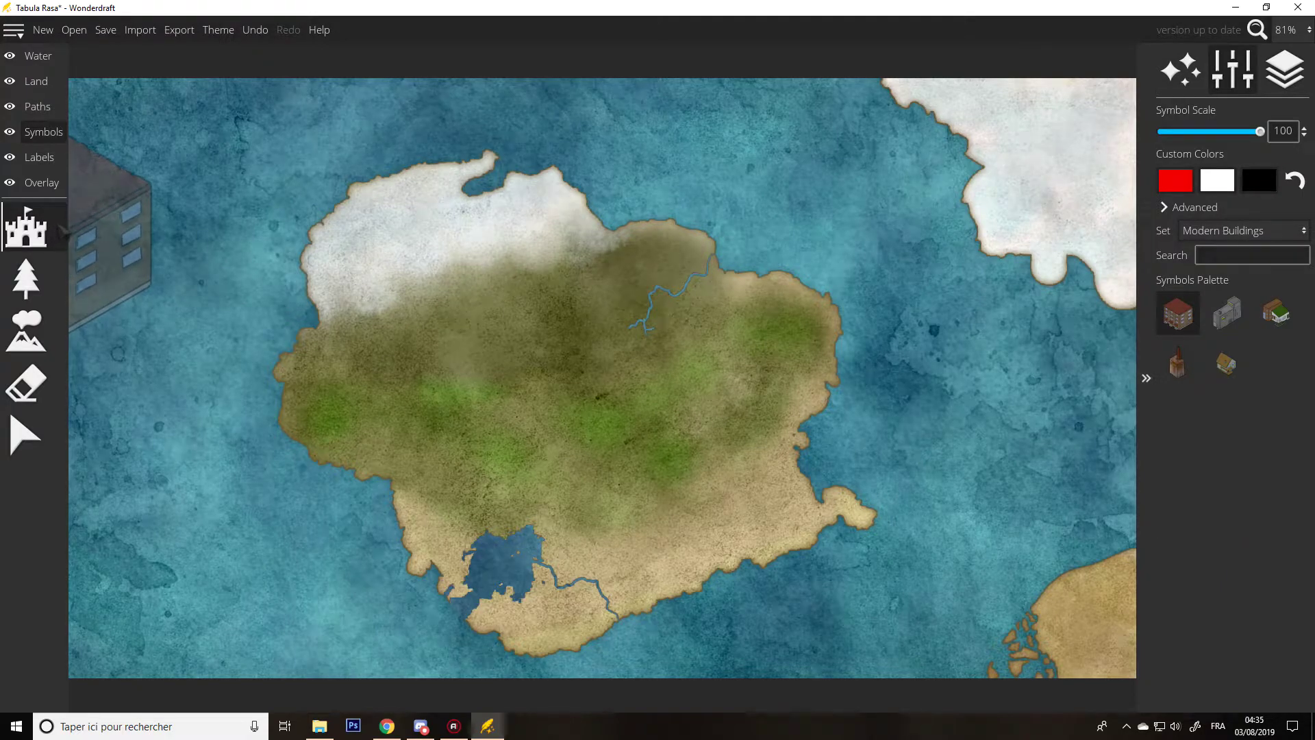
pyautogui.click(1200, 231)
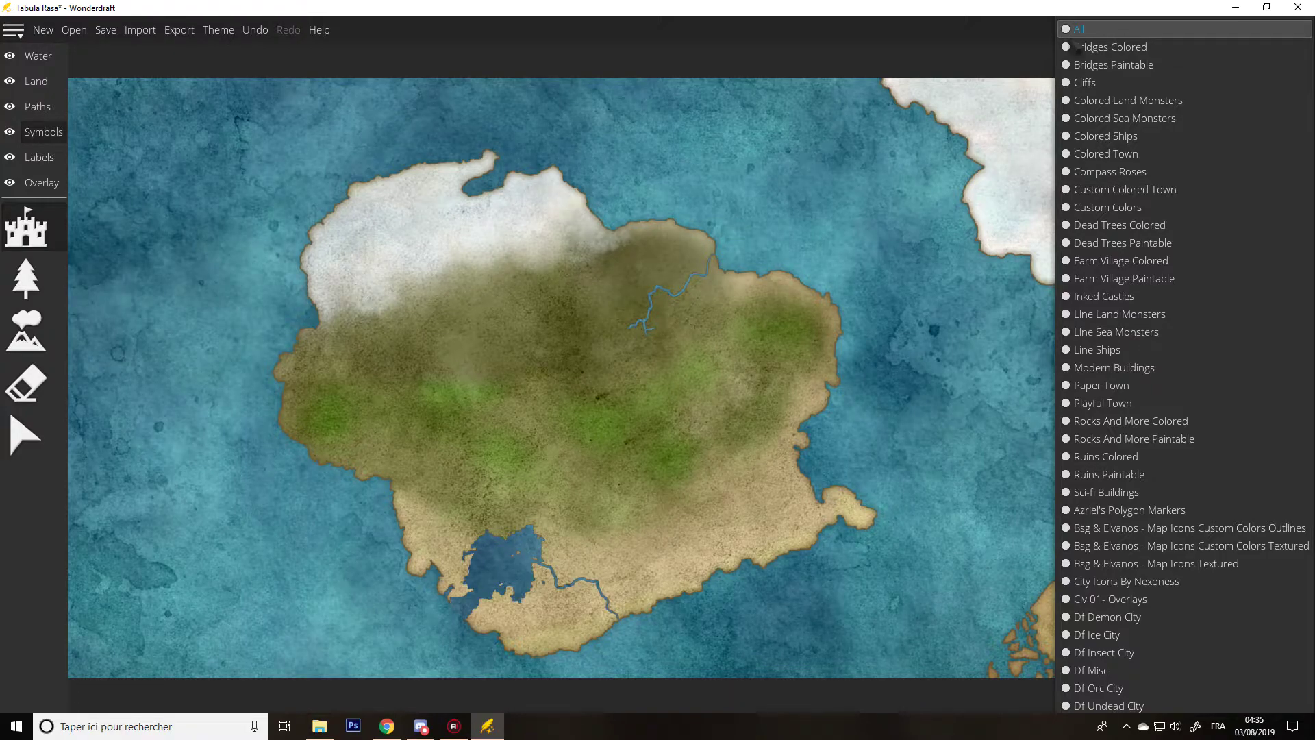
pyautogui.click(1074, 31)
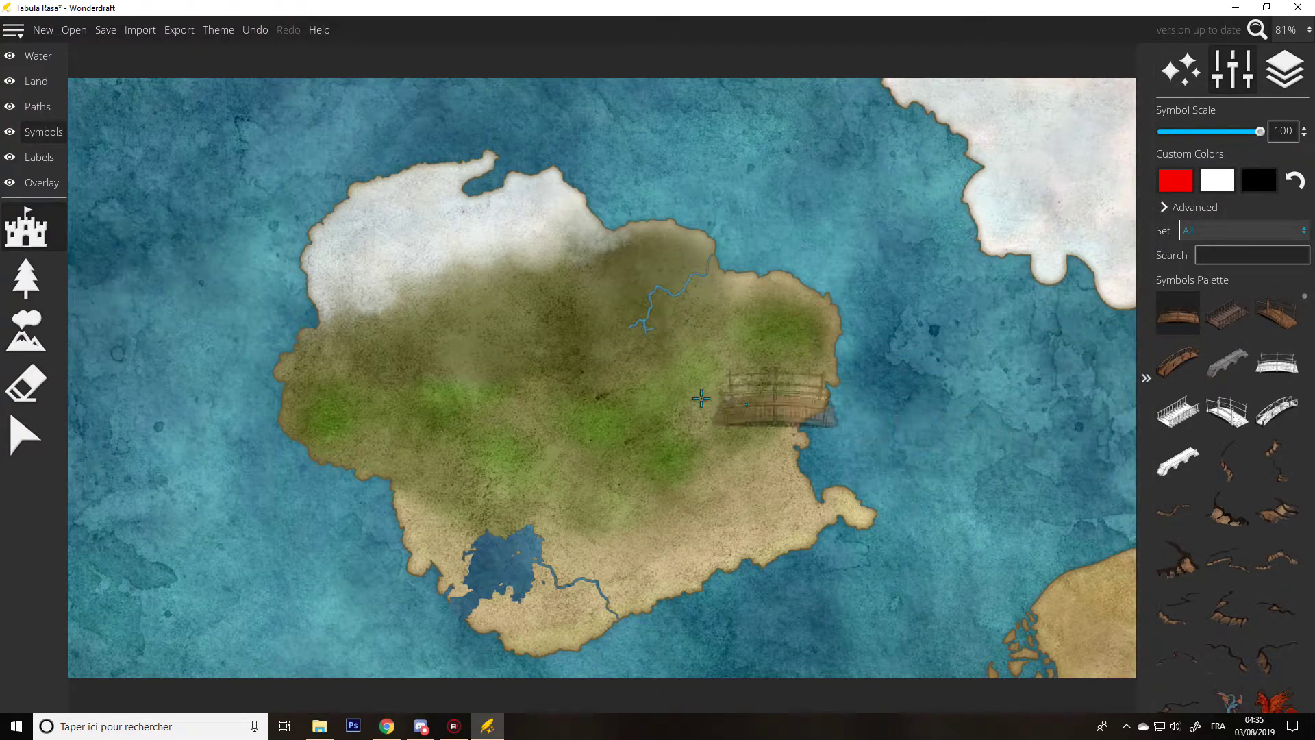
pyautogui.click(43, 291)
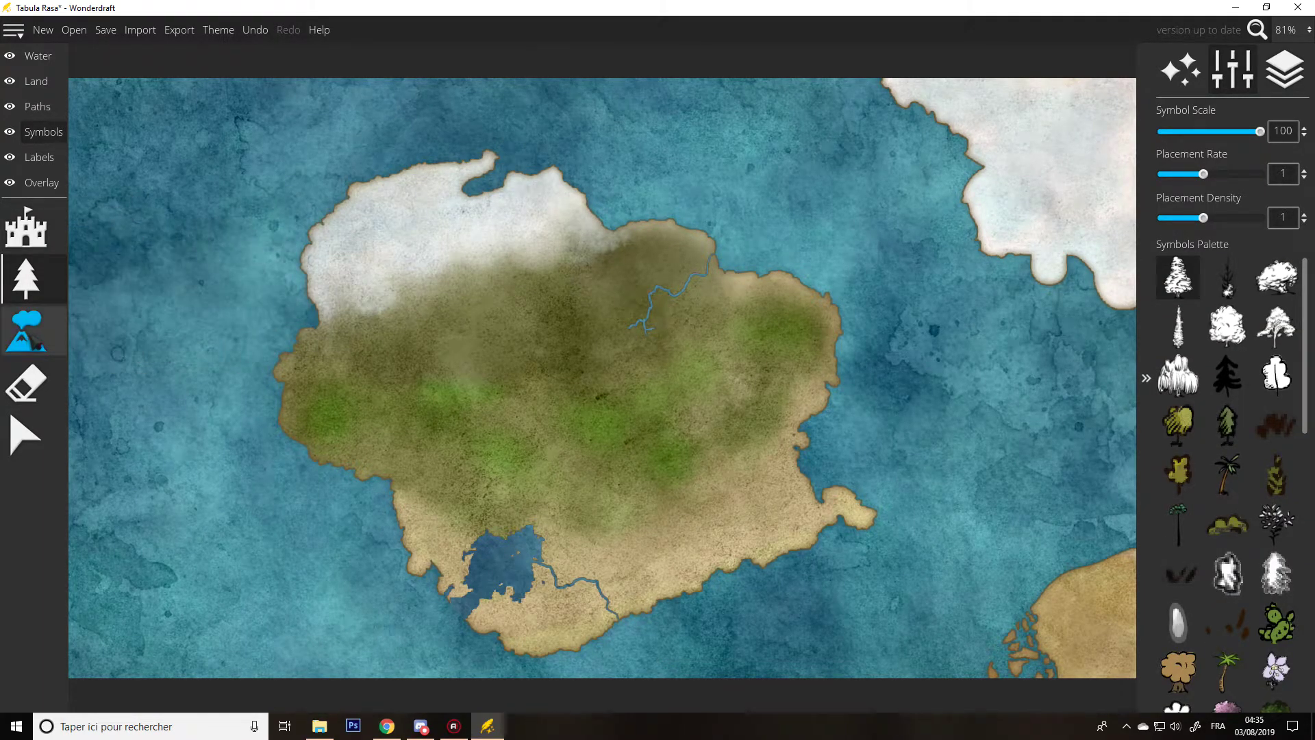
pyautogui.click(45, 351)
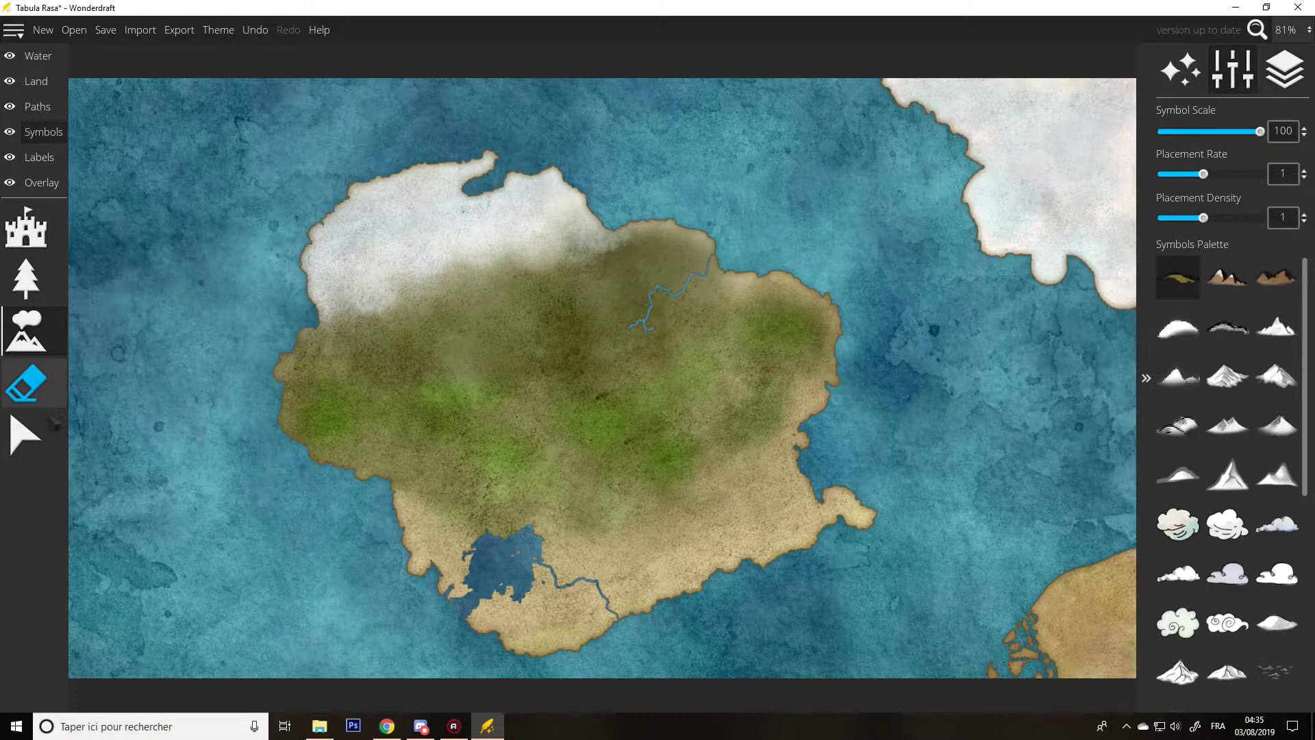
pyautogui.click(50, 434)
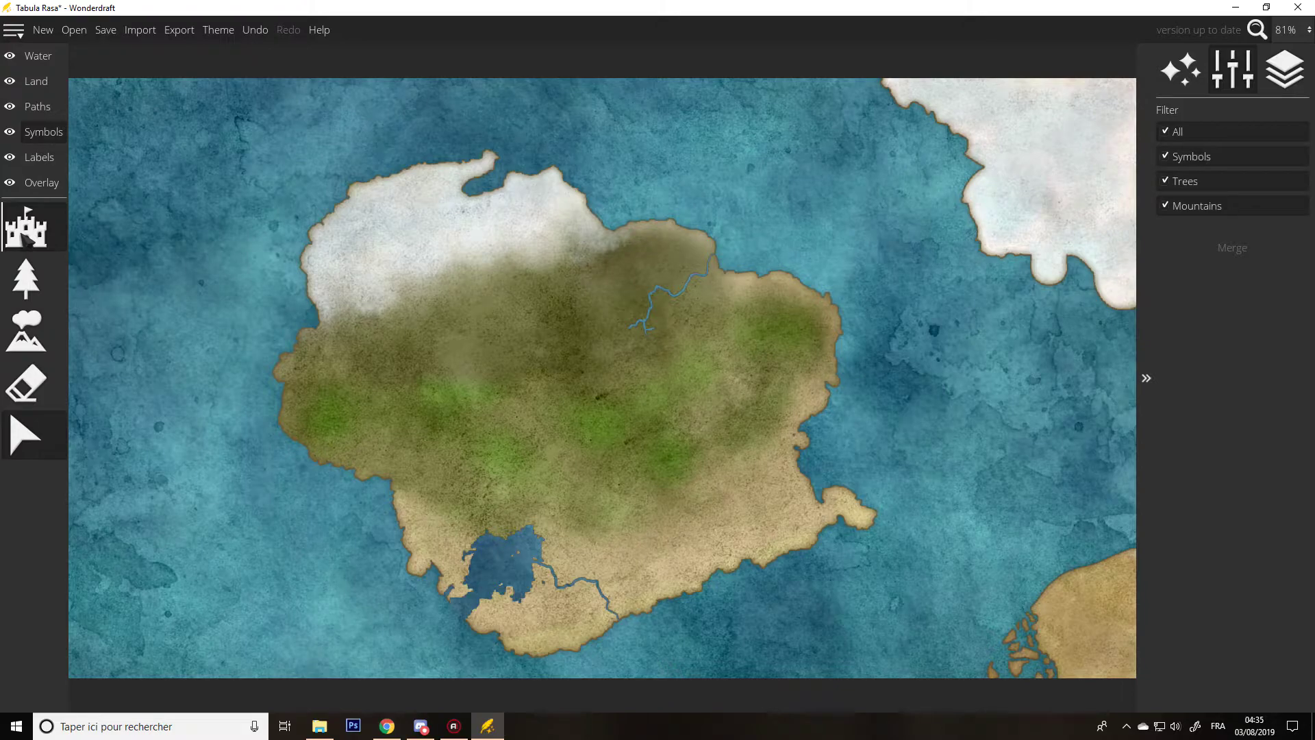
pyautogui.click(64, 263)
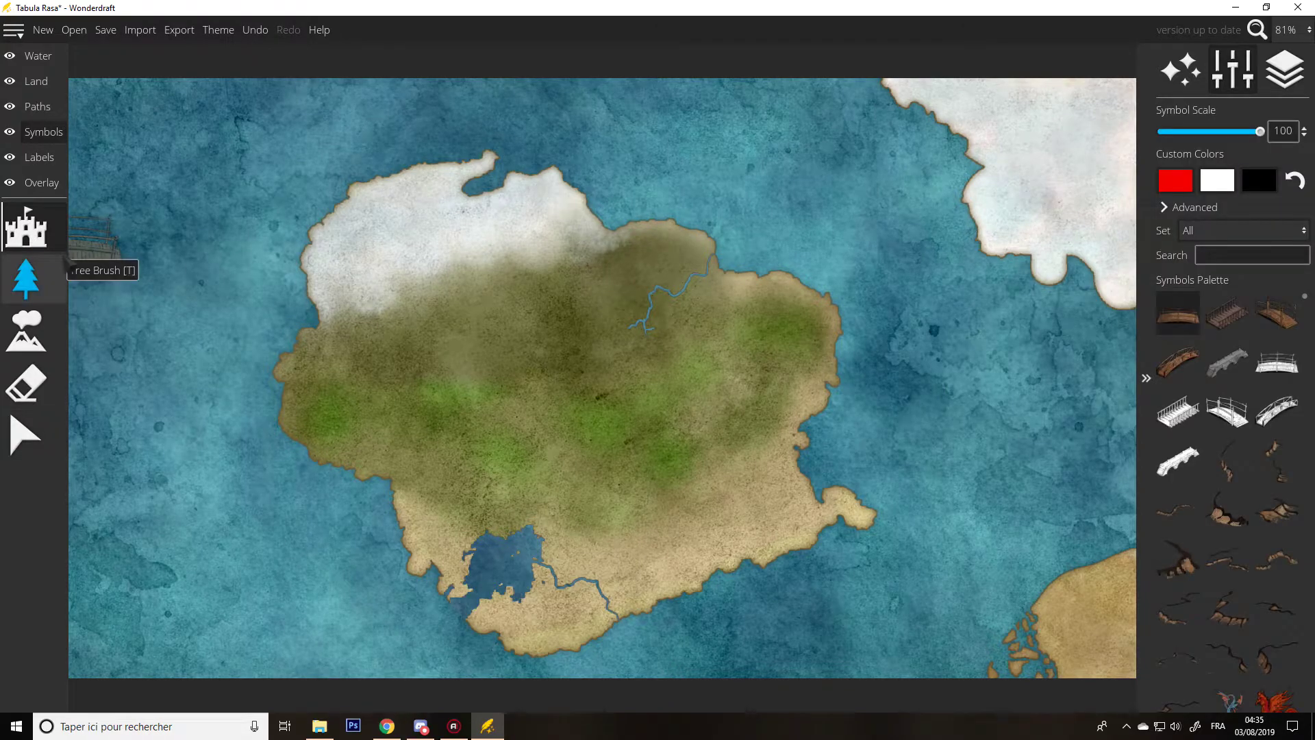